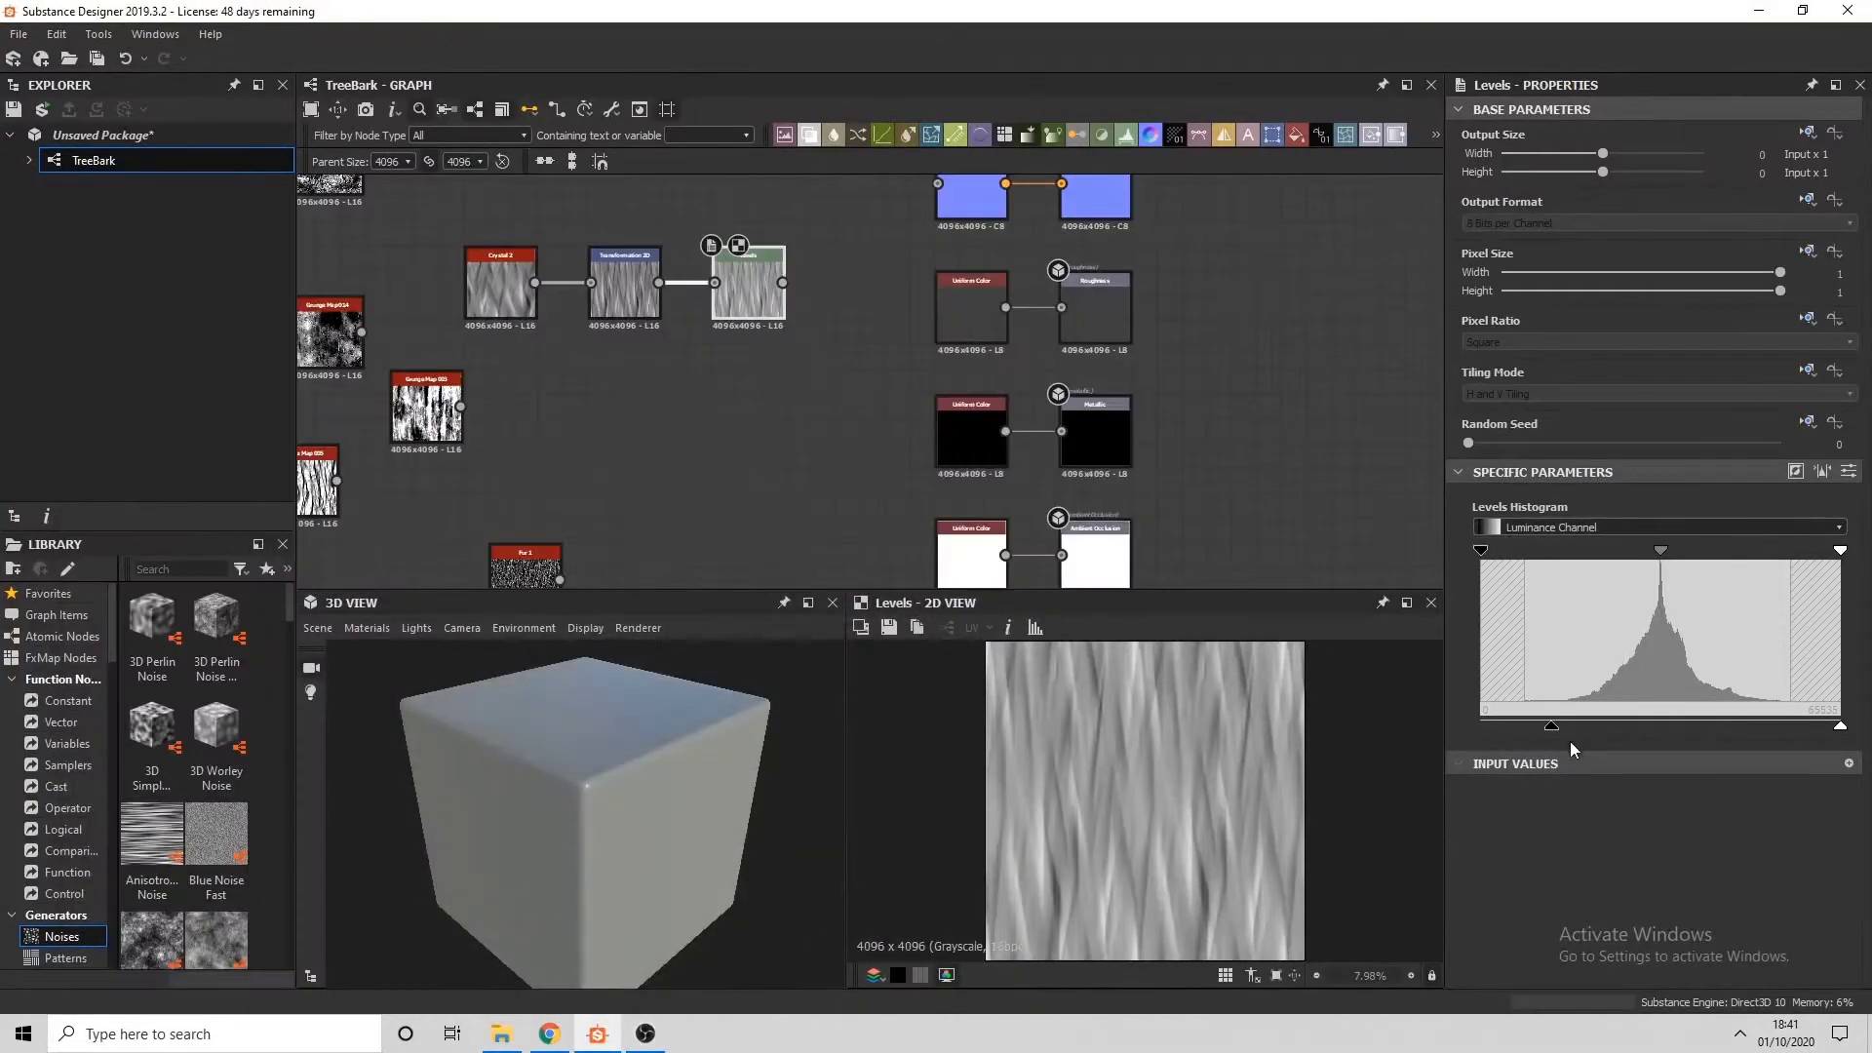
Restore the Levels node's full output range and shift its midtone toward white to darken the bark pattern
left_click_drag(1571, 749, 1480, 732)
left_click_drag(1758, 721, 1840, 724)
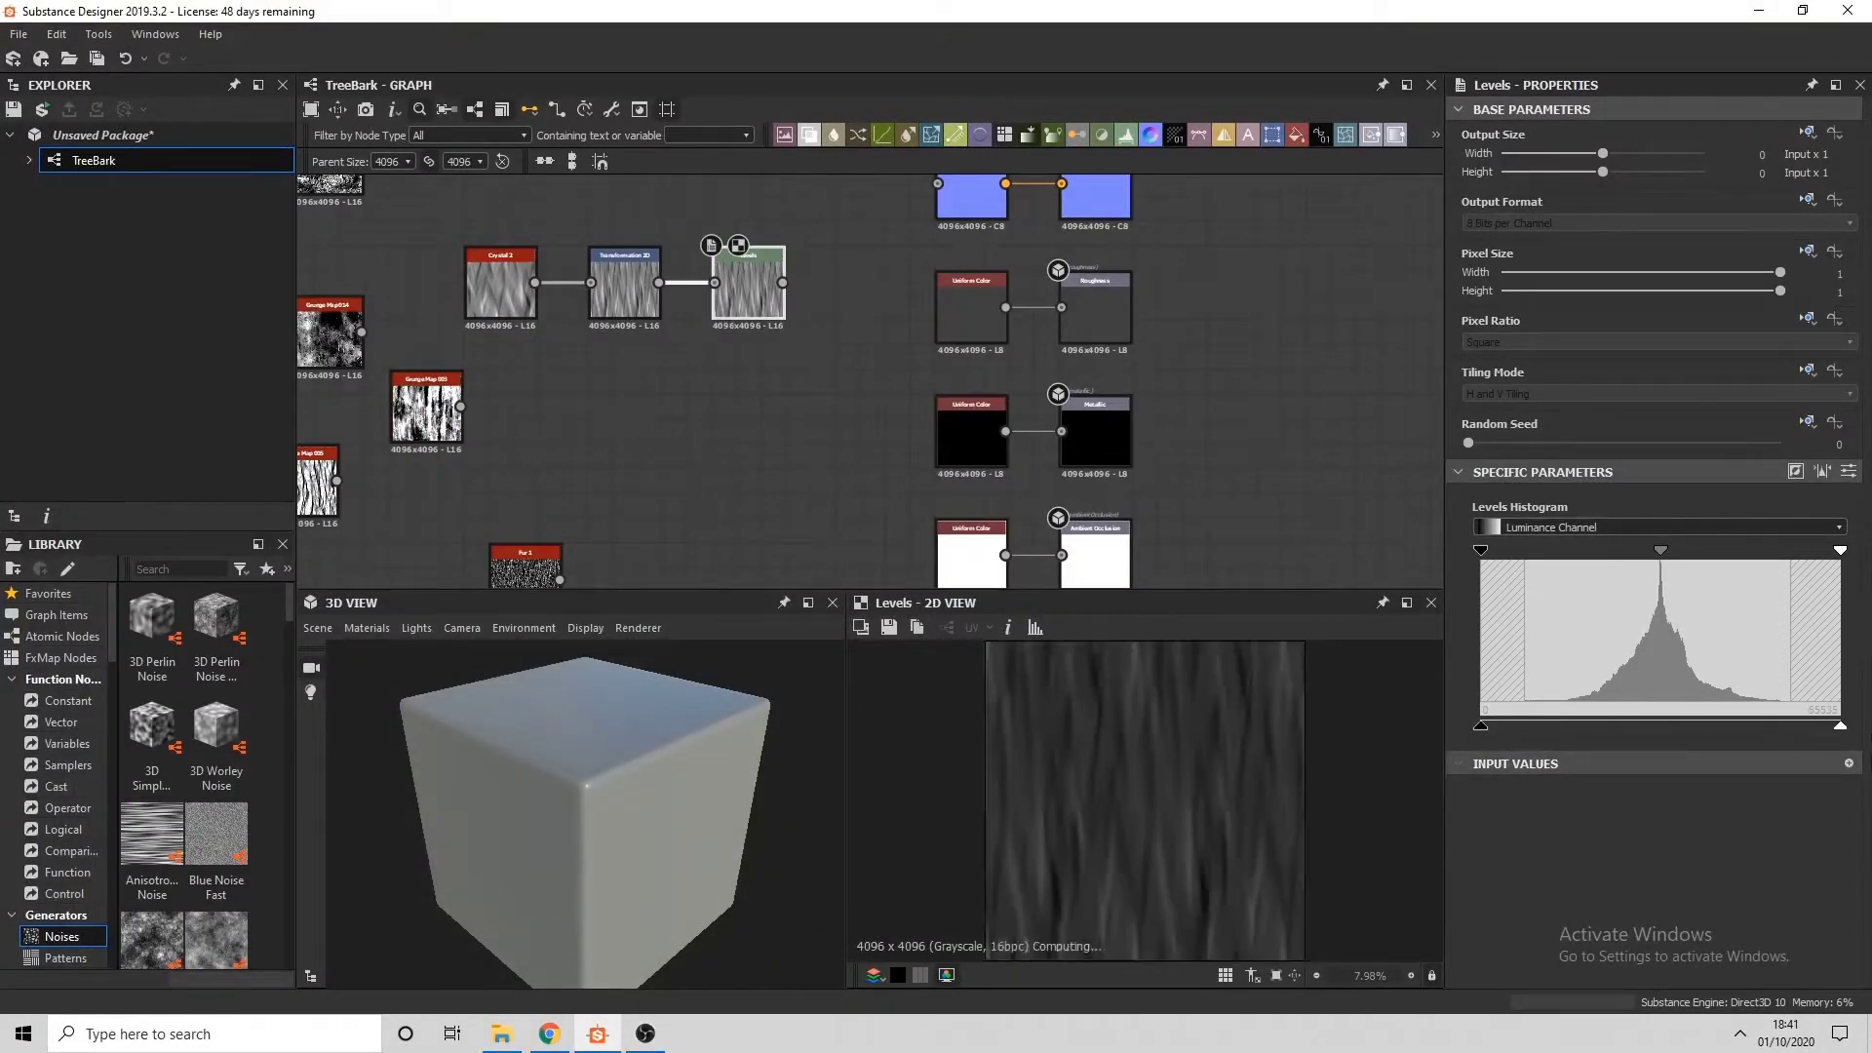
left_click_drag(1661, 551, 1747, 560)
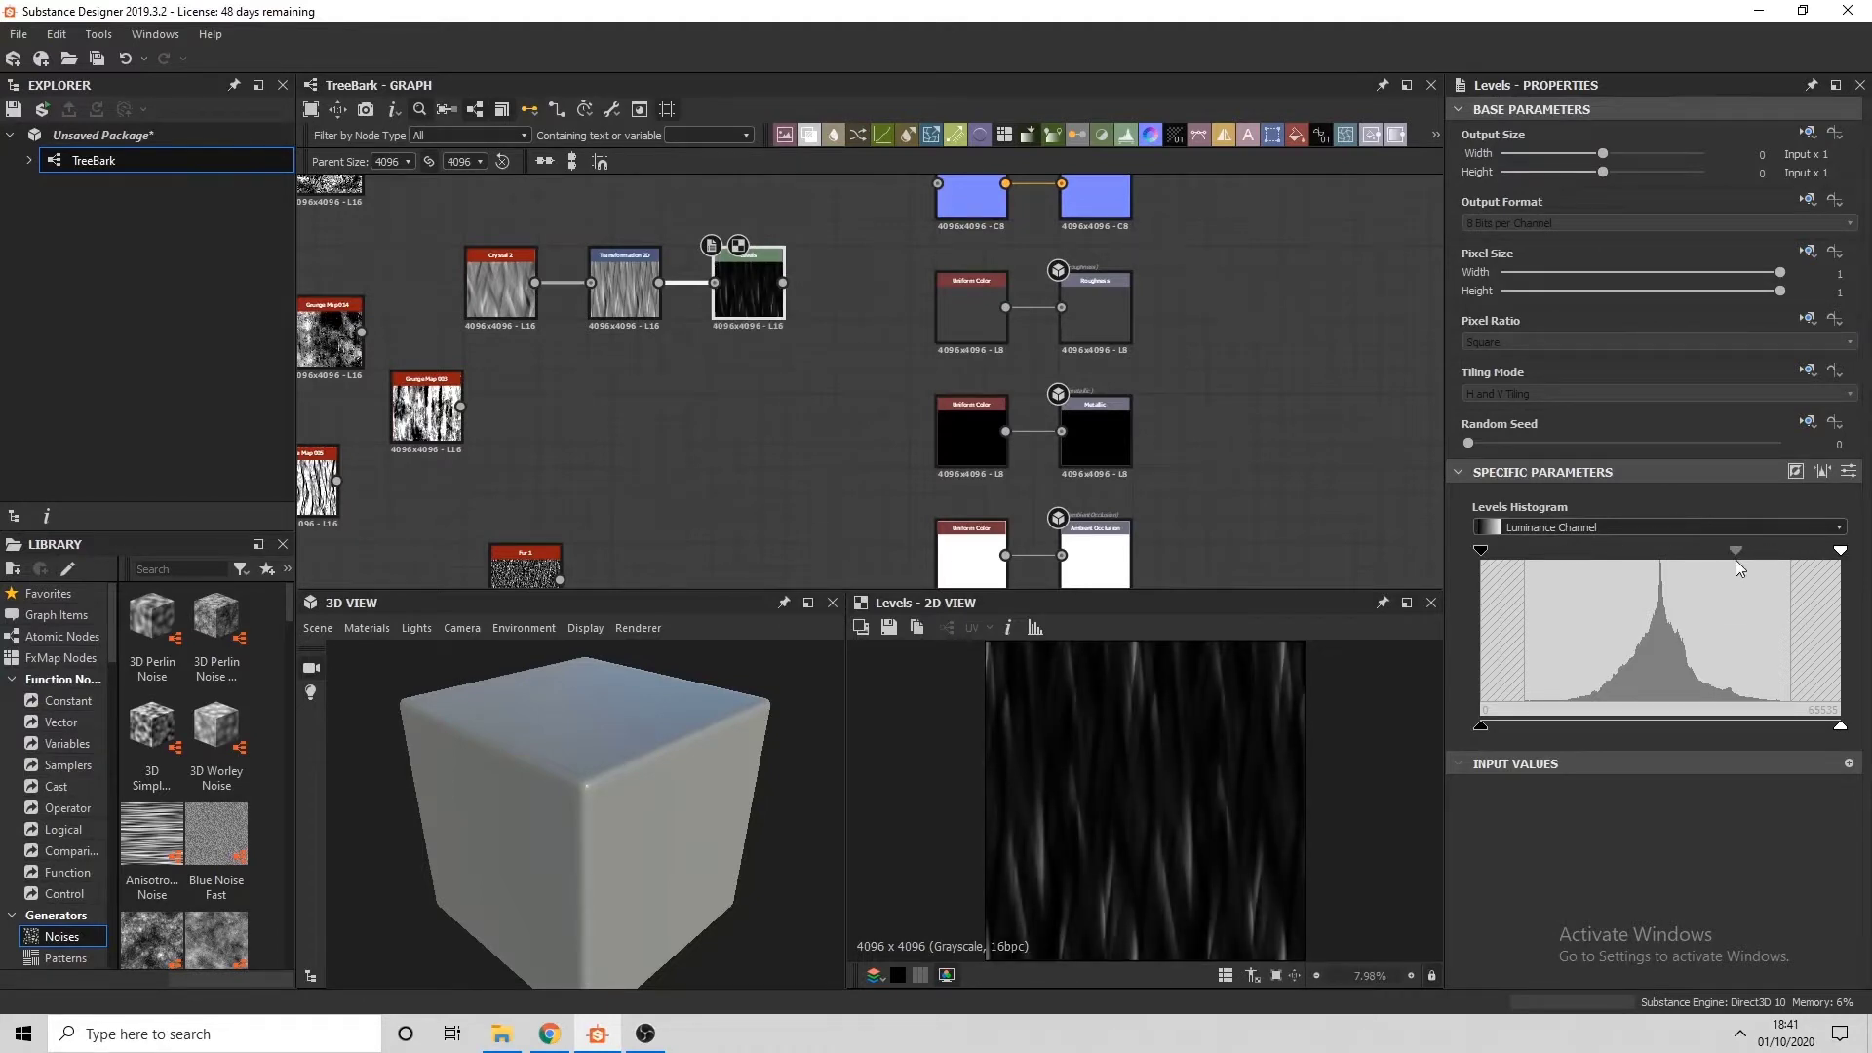
Connect the Levels node's output to the Normal node's input
scroll(874, 377, "down", 2)
middle_click_drag(873, 377, 841, 503)
left_click_drag(778, 439, 868, 359)
Replace the Uniform Color node feeding the Ambient Occlusion output with an HBAO node driven by the Levels node
left_click_drag(777, 439, 738, 279)
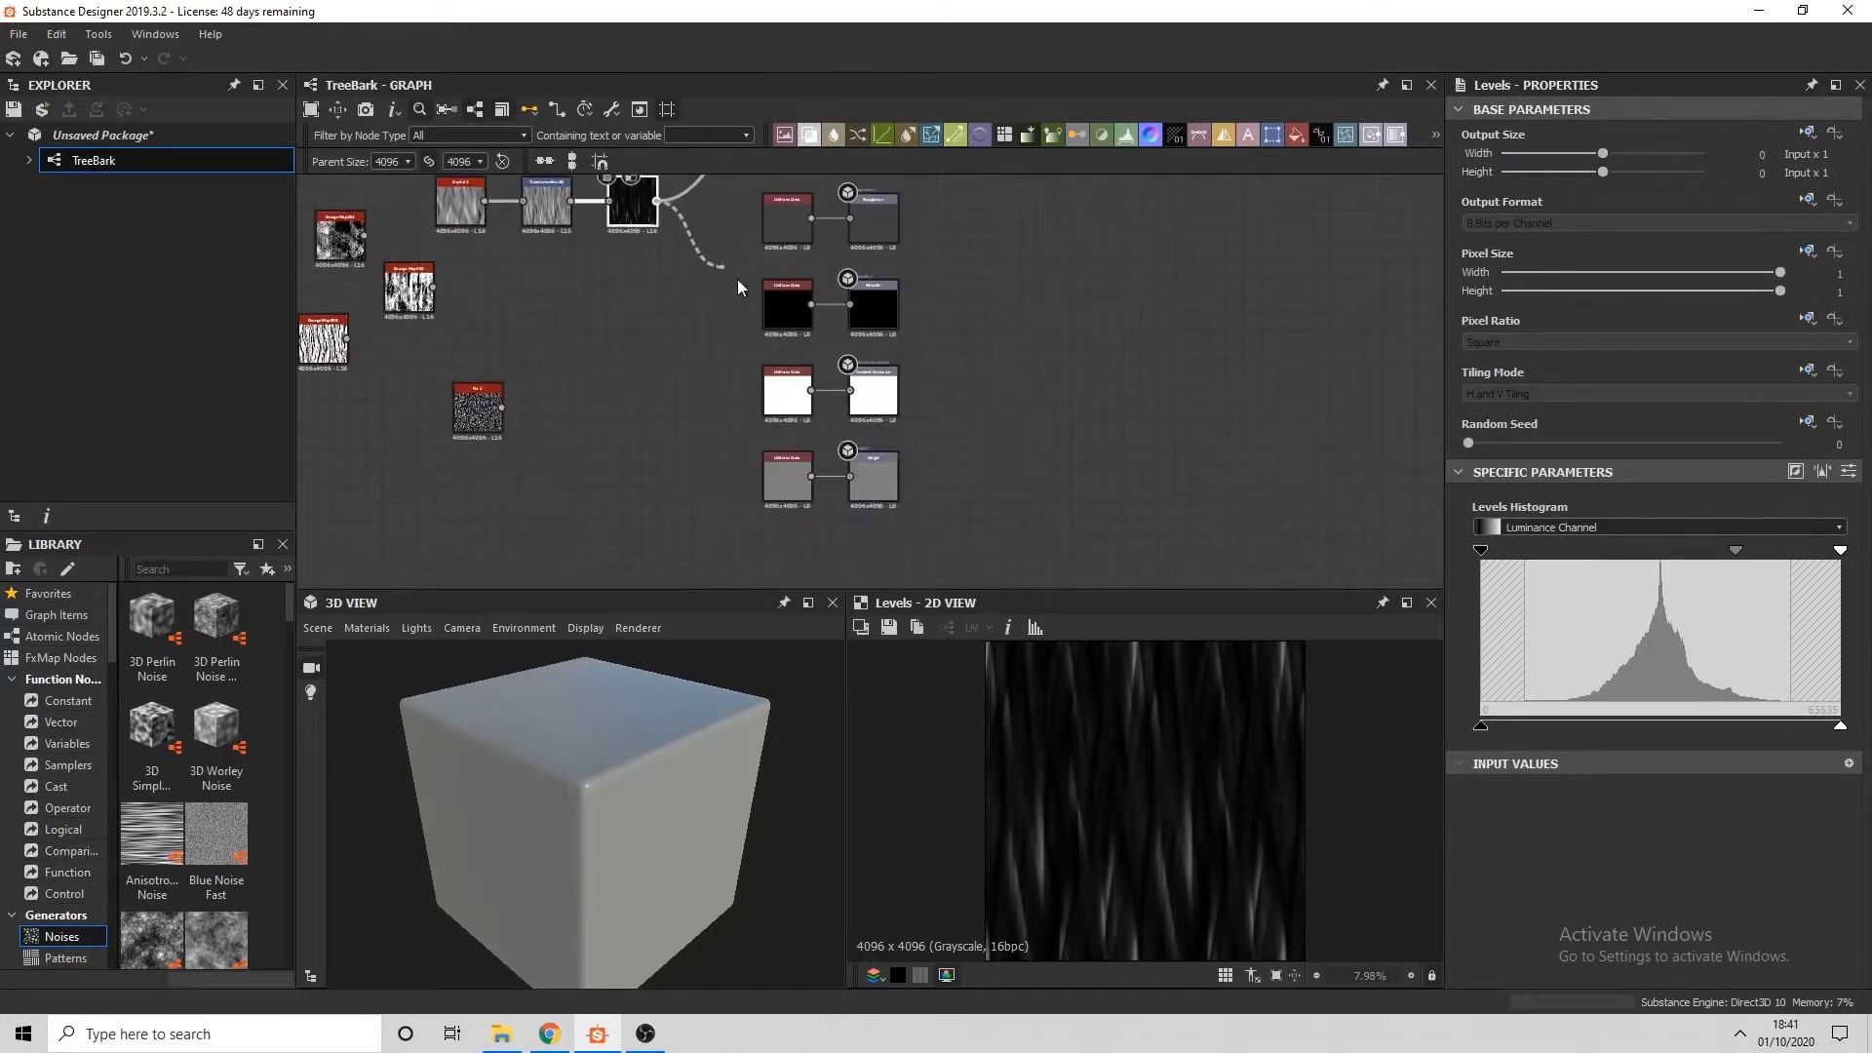
left_click(787, 390)
key("Delete")
key("space")
type("hbao")
key("Return")
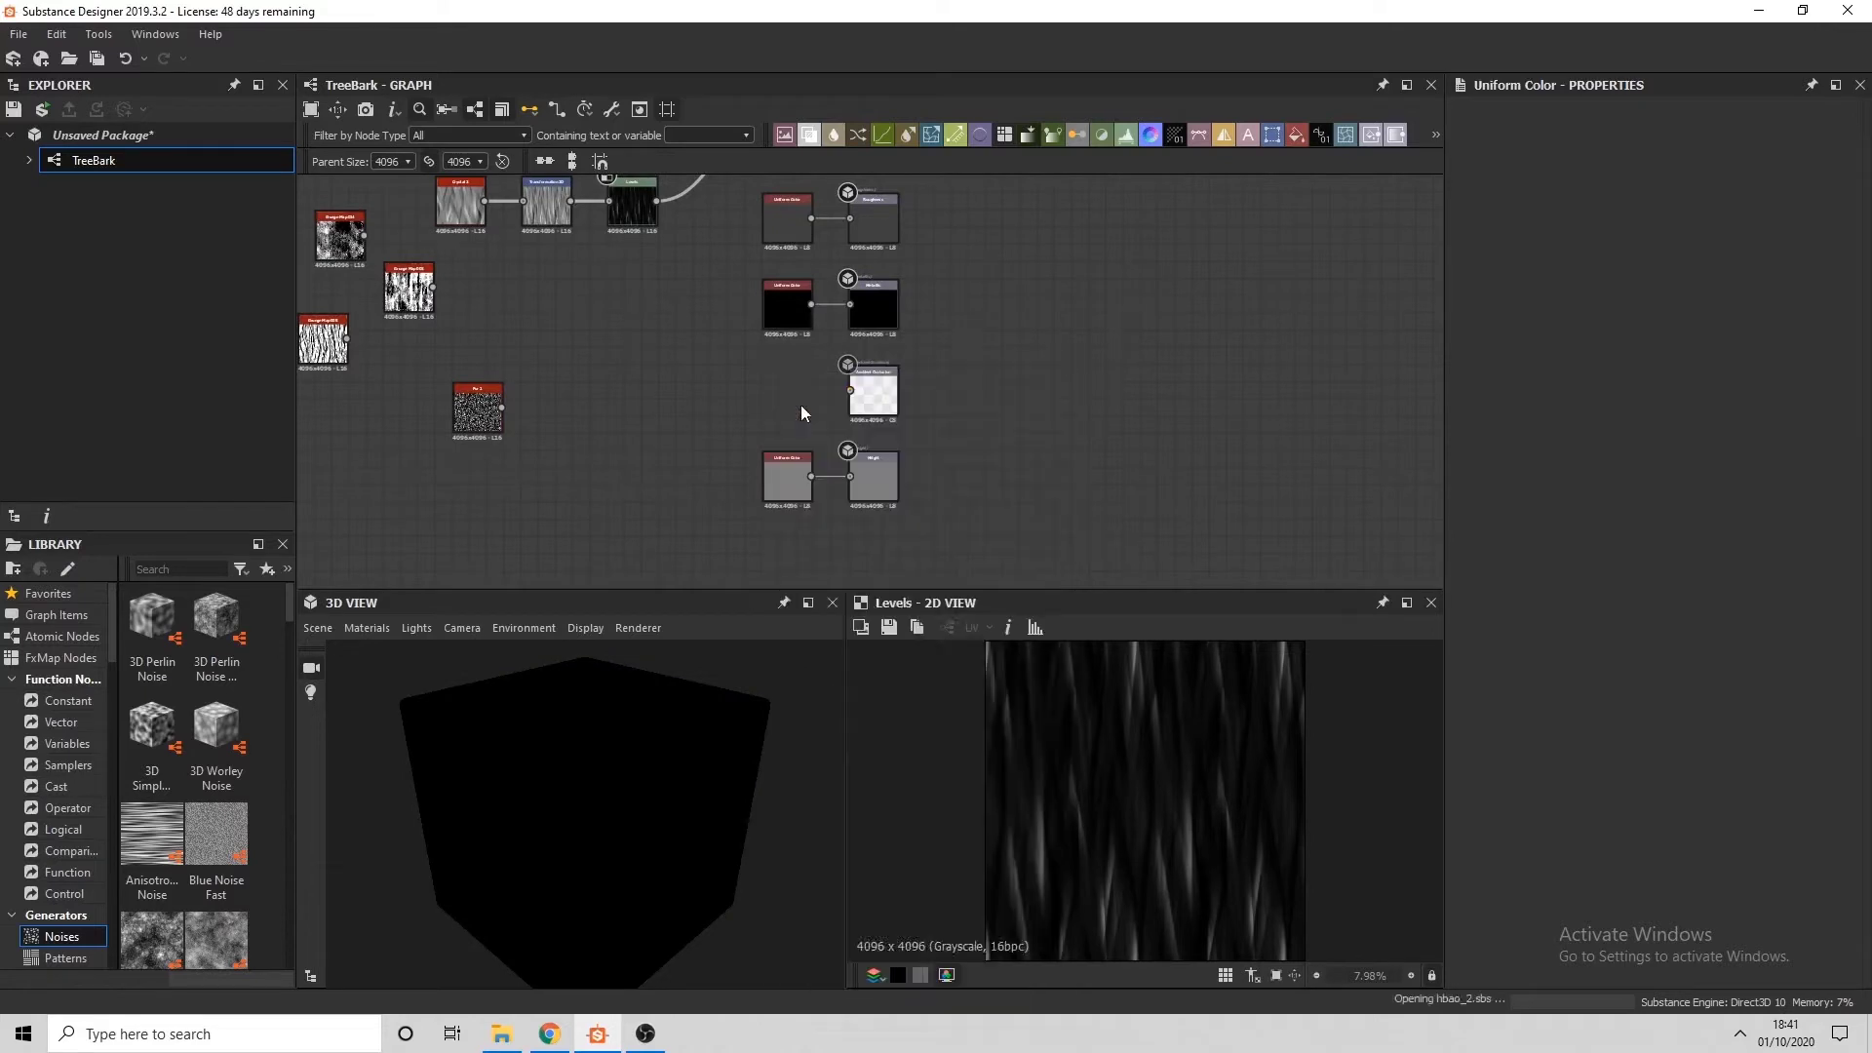
left_click_drag(794, 374, 656, 201)
Delete the Uniform Color node feeding the Height output and feed that output from the Levels node
left_click(787, 476)
key("Delete")
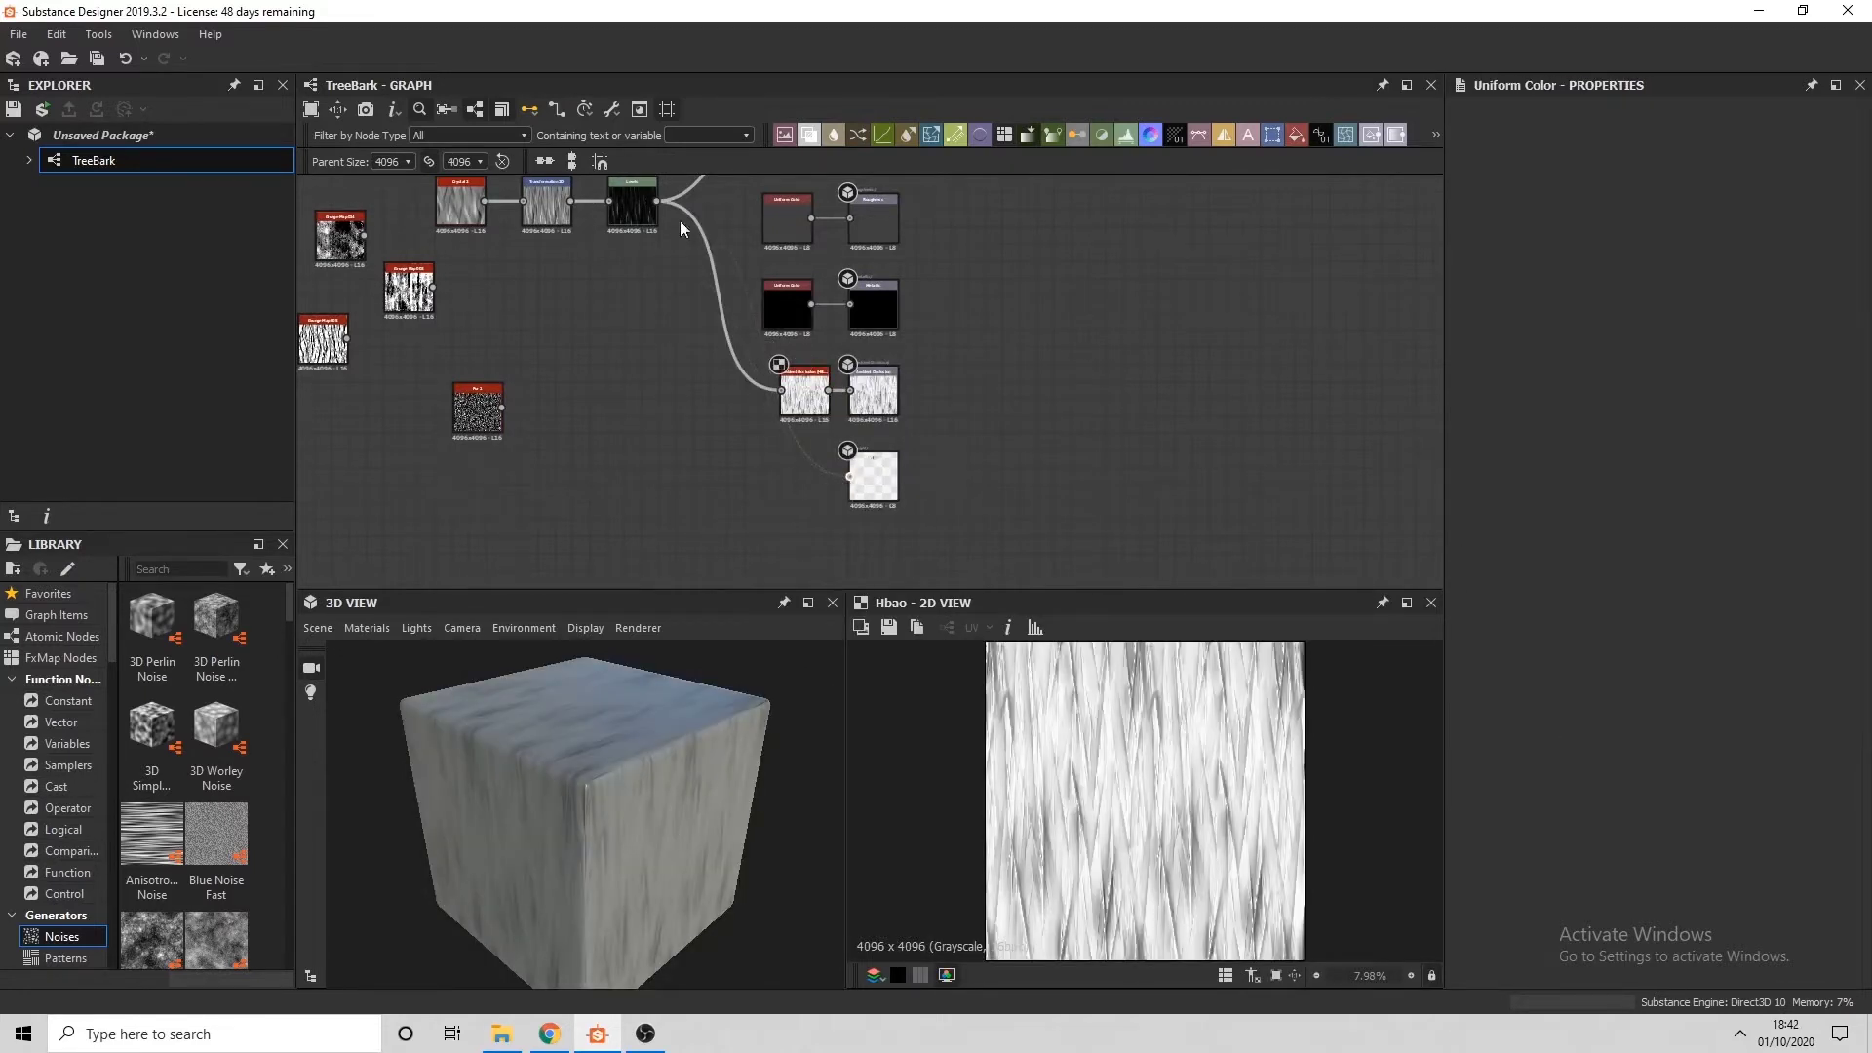
middle_click_drag(681, 221, 612, 492)
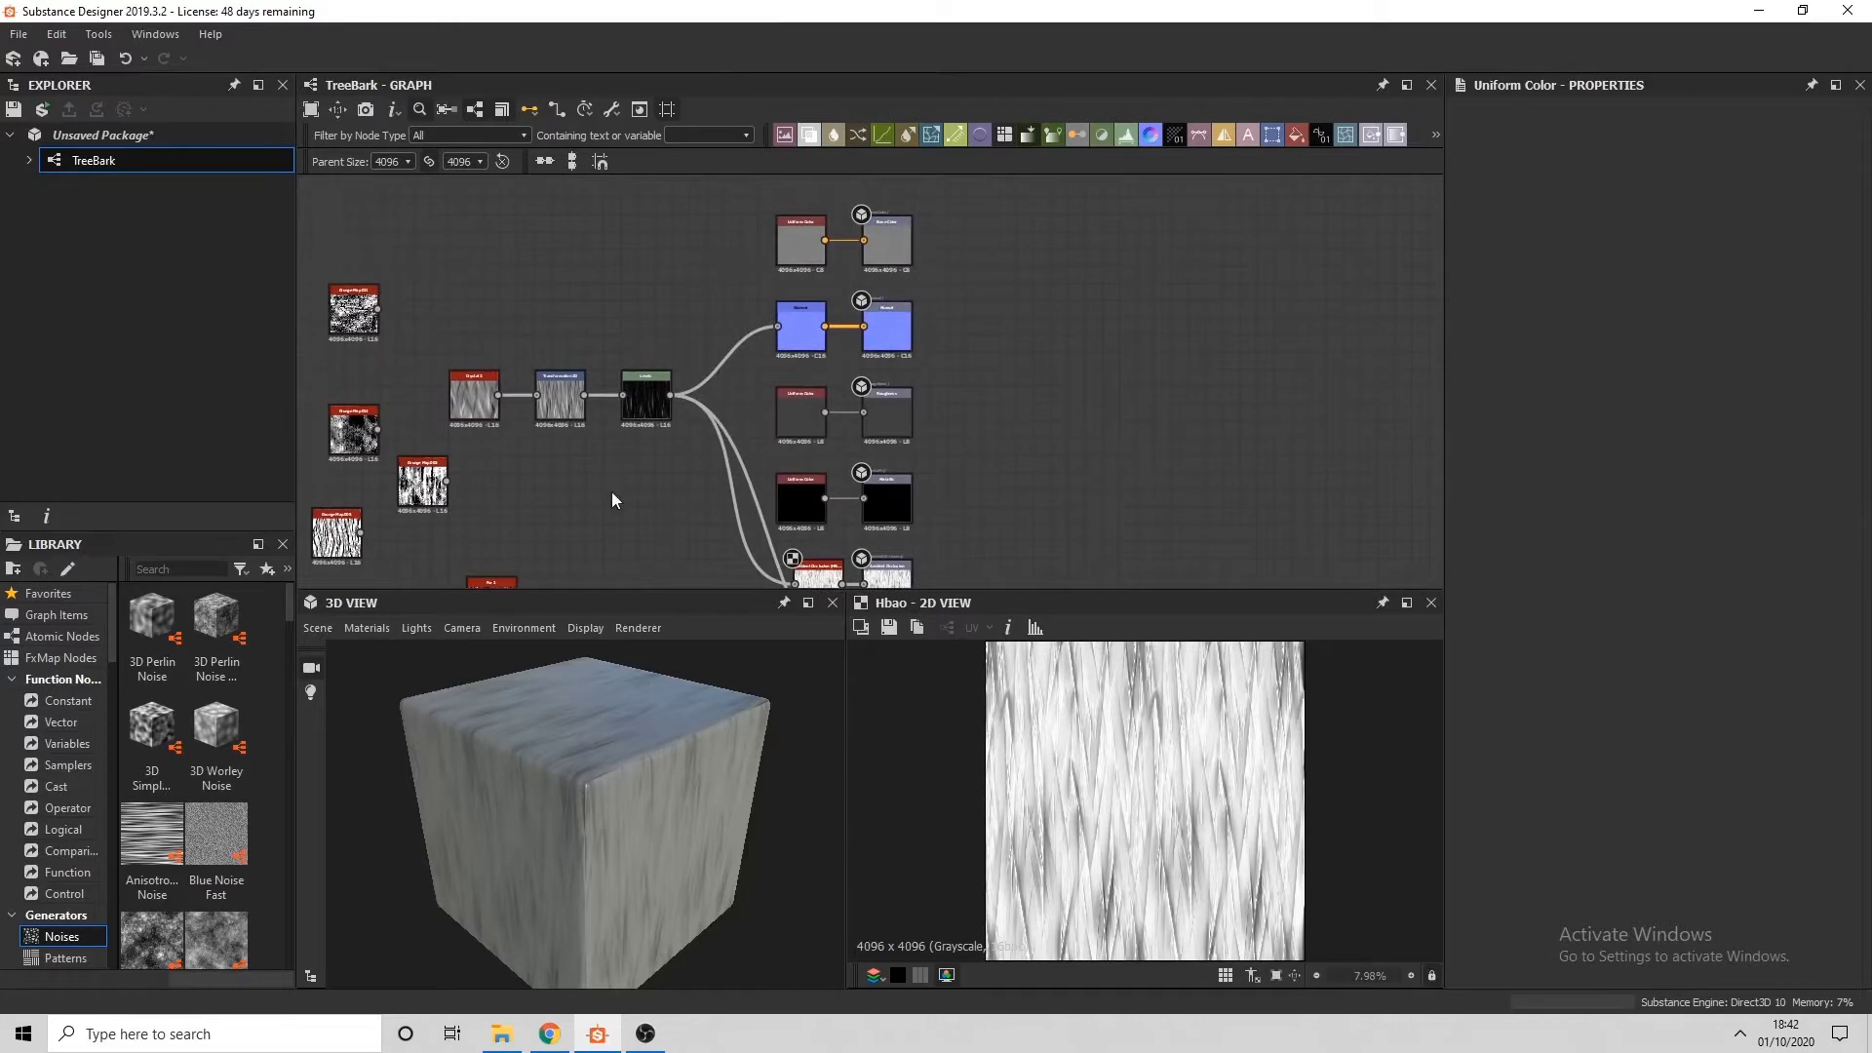
Switch the 3D preview mesh to the rounded cylinder and enlarge the 3D preview area
left_click(318, 627)
left_click(438, 406)
left_click_drag(634, 589, 634, 501)
scroll(618, 474, "down", 2)
left_click_drag(614, 746, 630, 665)
scroll(630, 665, "up", 3)
middle_click_drag(586, 413, 677, 322)
scroll(631, 351, "down", 1)
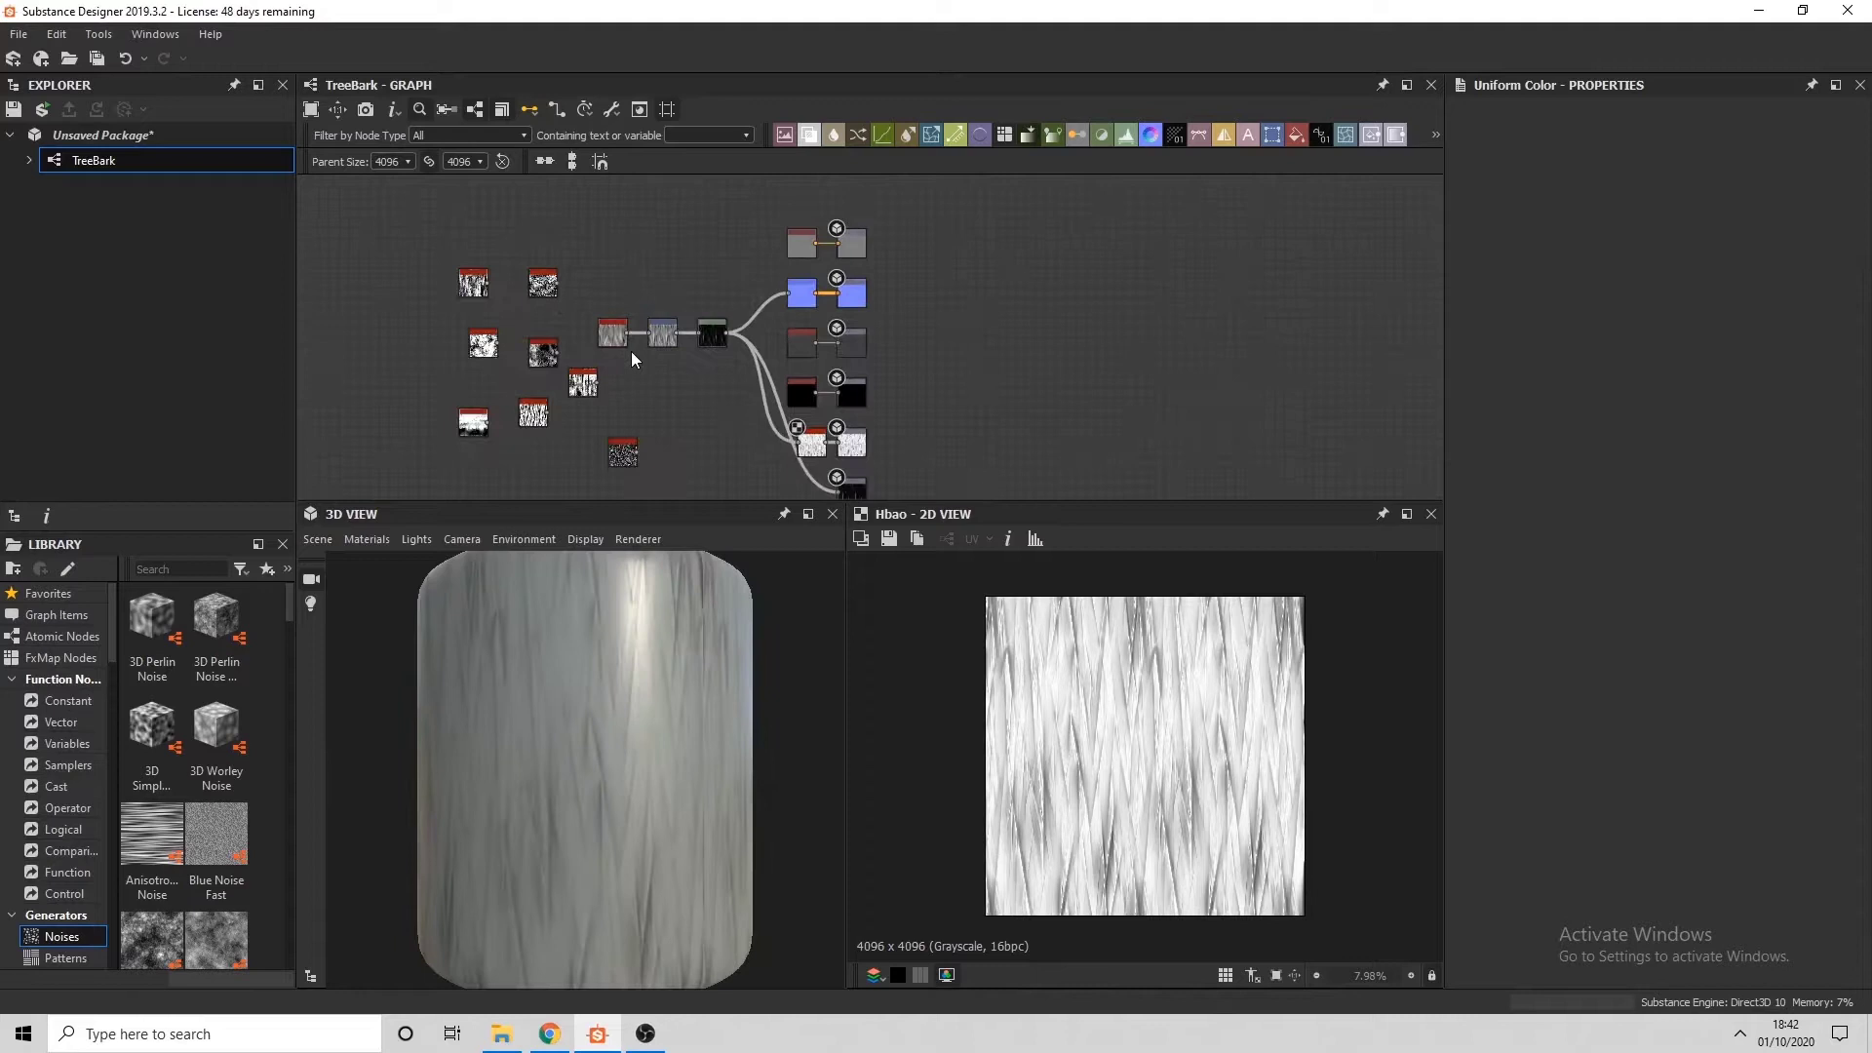
Edit the default preview material and set its height scale to 10
left_click(366, 539)
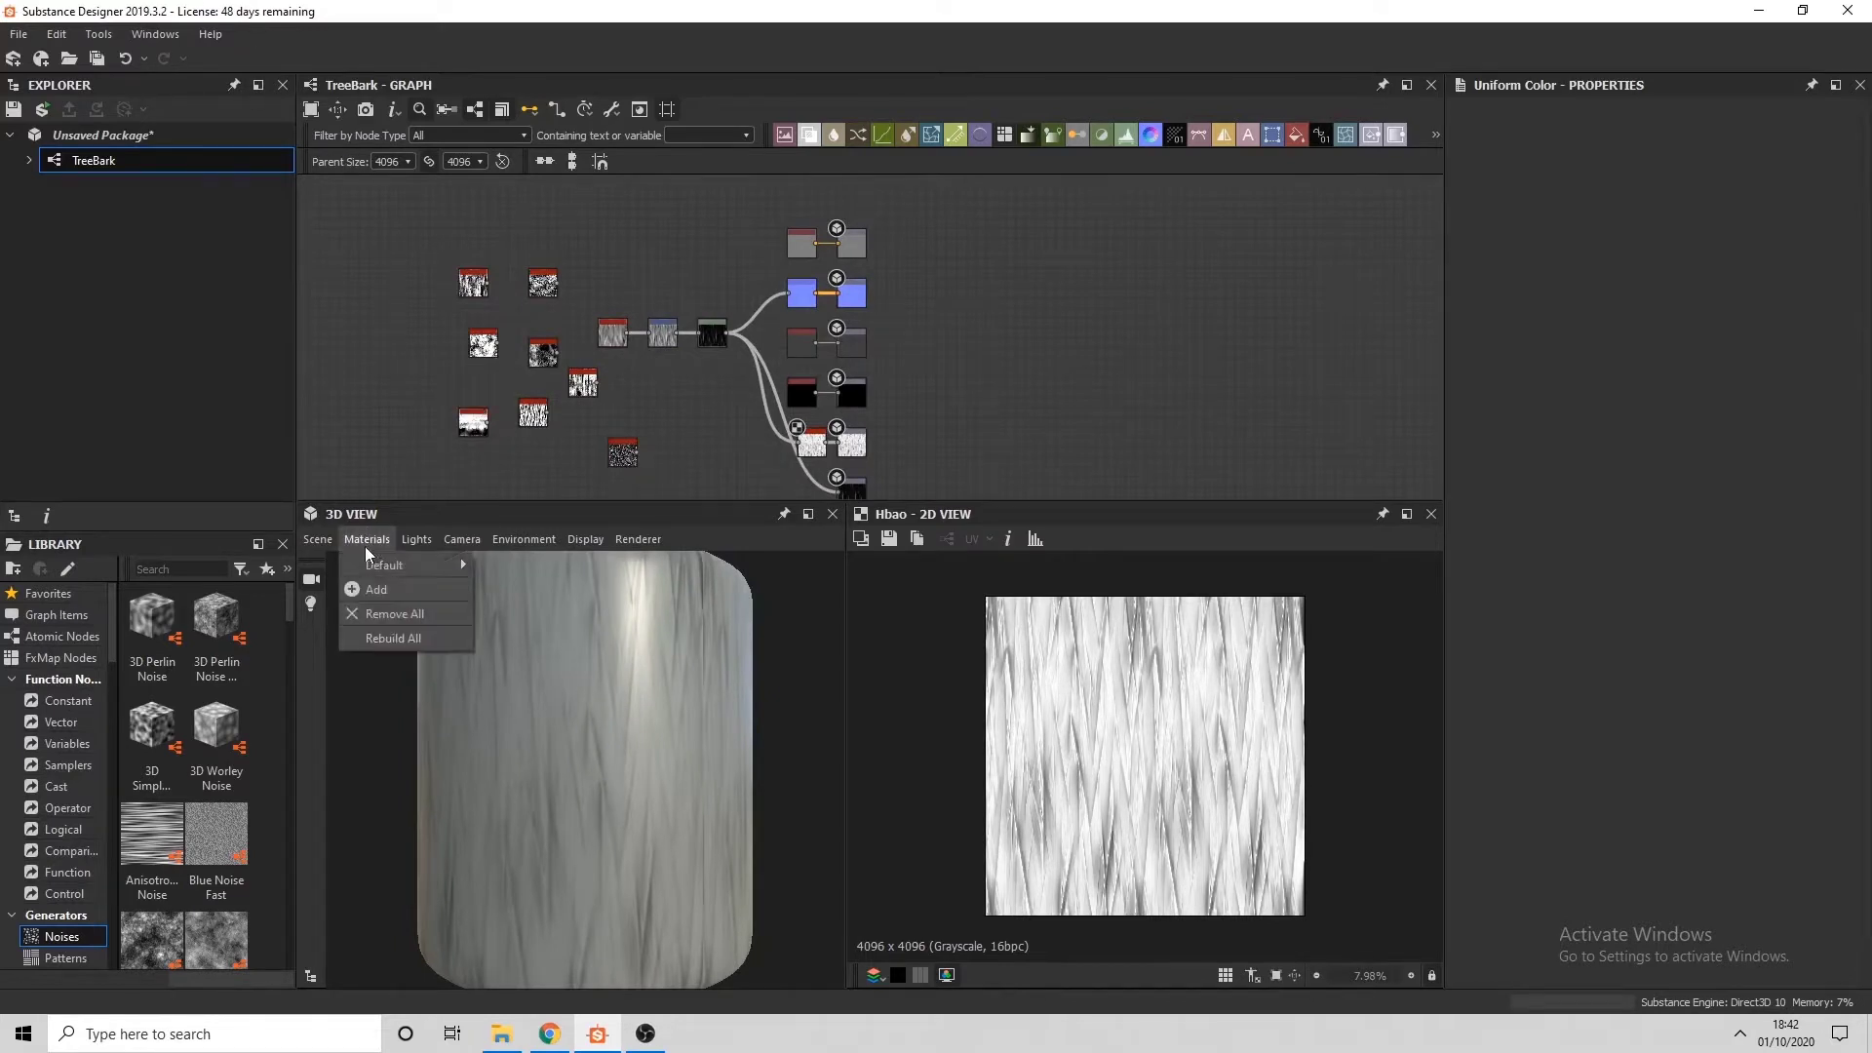
mouse_move(460, 558)
left_click(519, 567)
left_click_drag(1469, 352, 1781, 352)
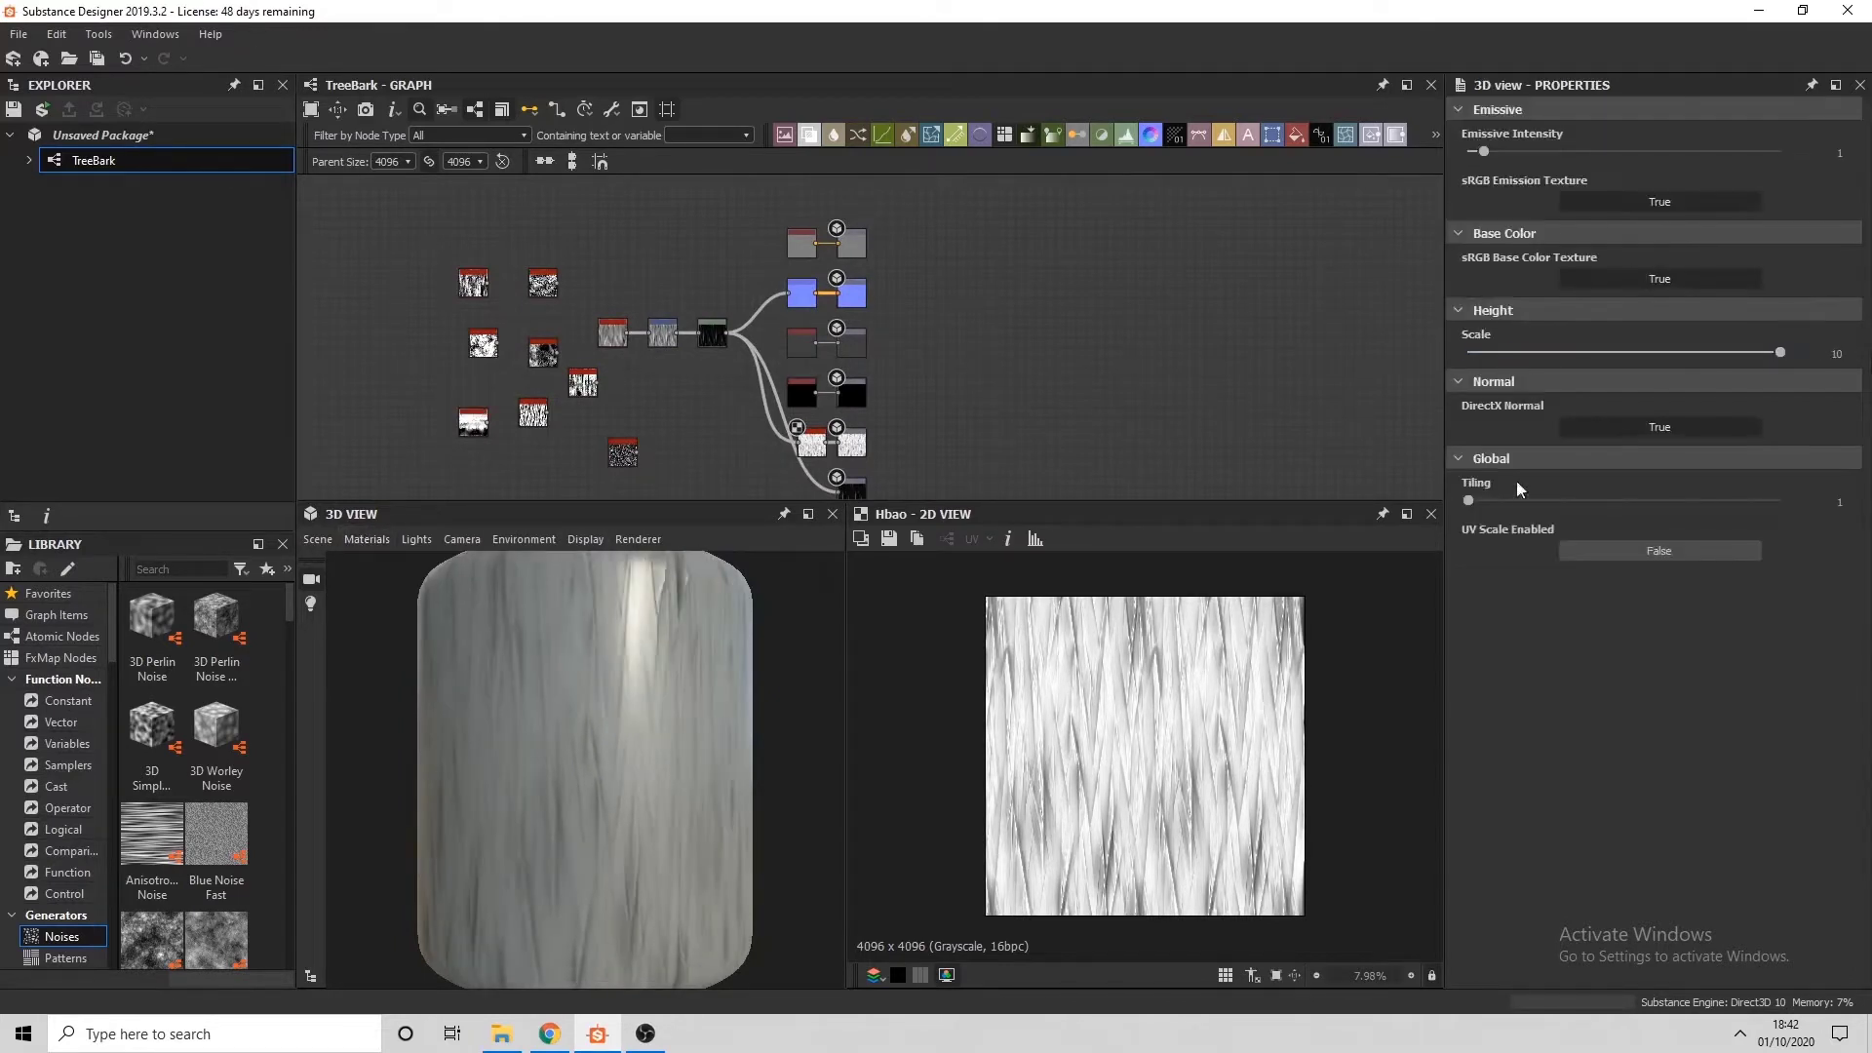
Switch the default material to its tessellation definition with a tessellation factor of 16 and a height scale of 2.55
left_click(369, 546)
mouse_move(427, 567)
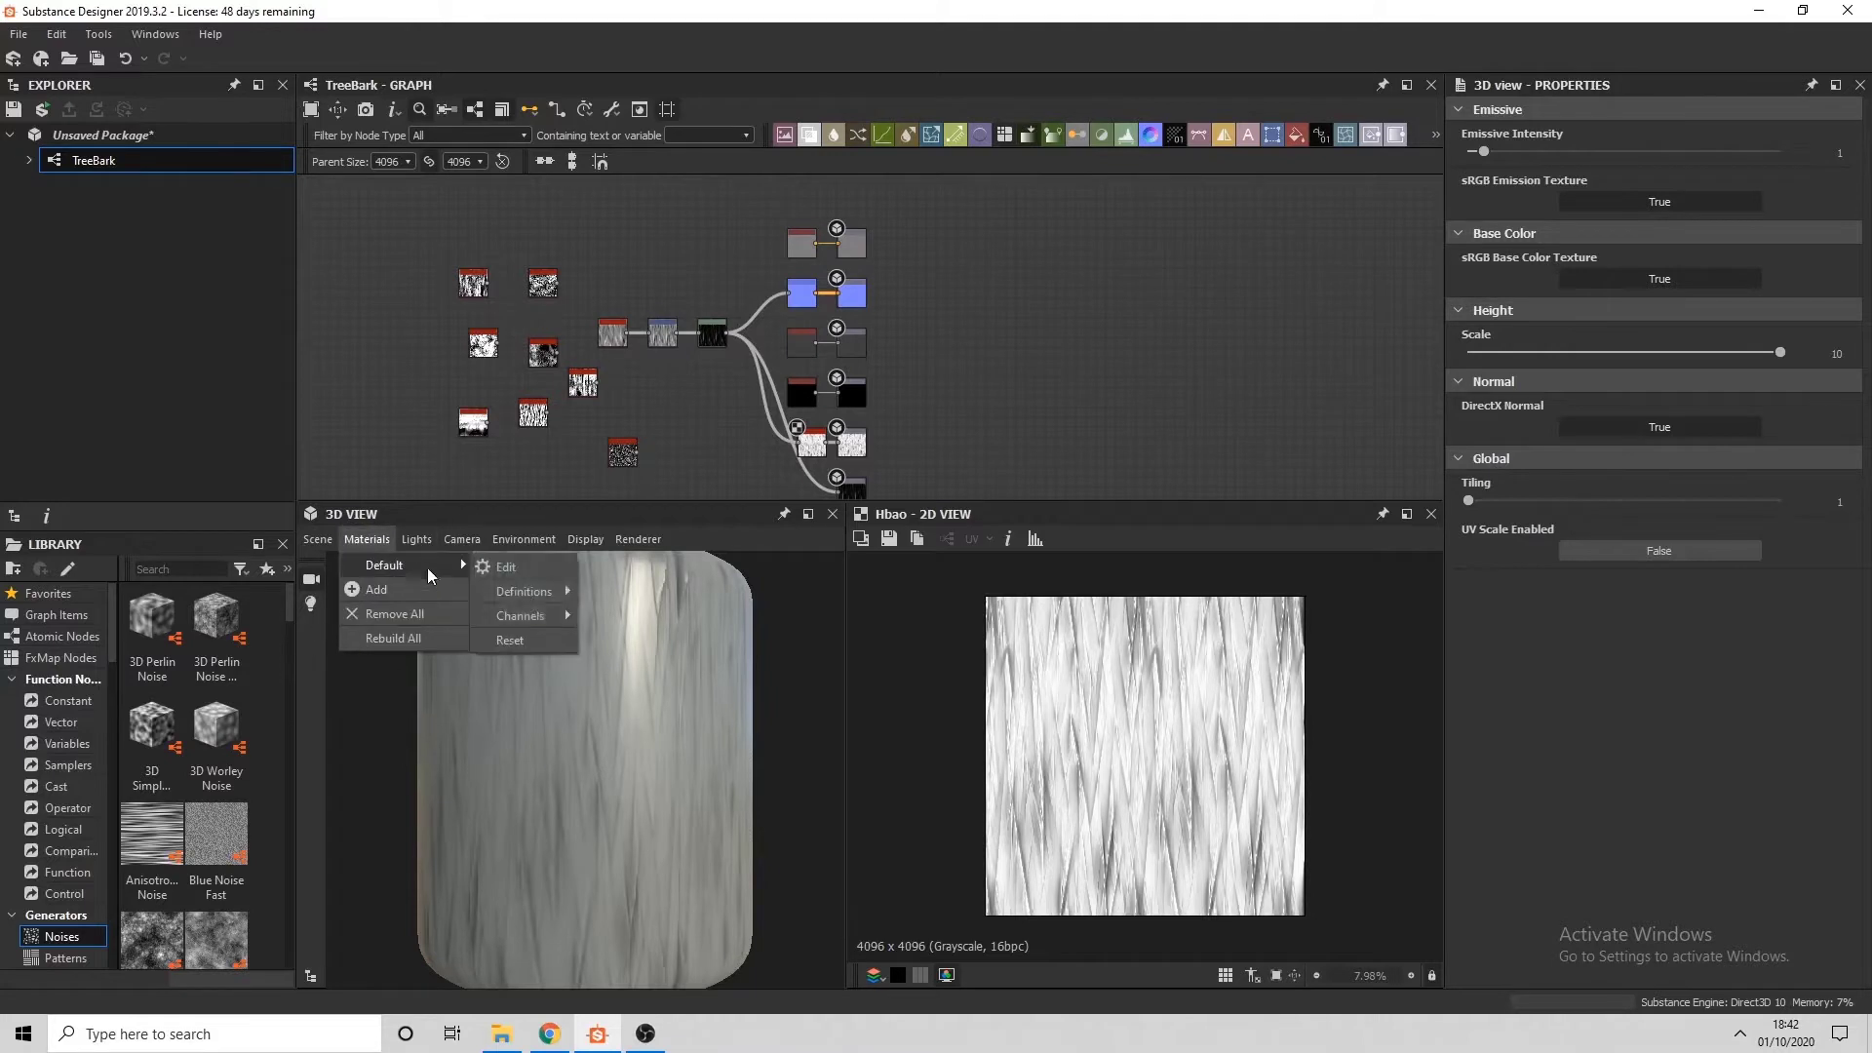
mouse_move(527, 591)
mouse_move(723, 661)
left_click(974, 687)
left_click_drag(1530, 152, 1782, 153)
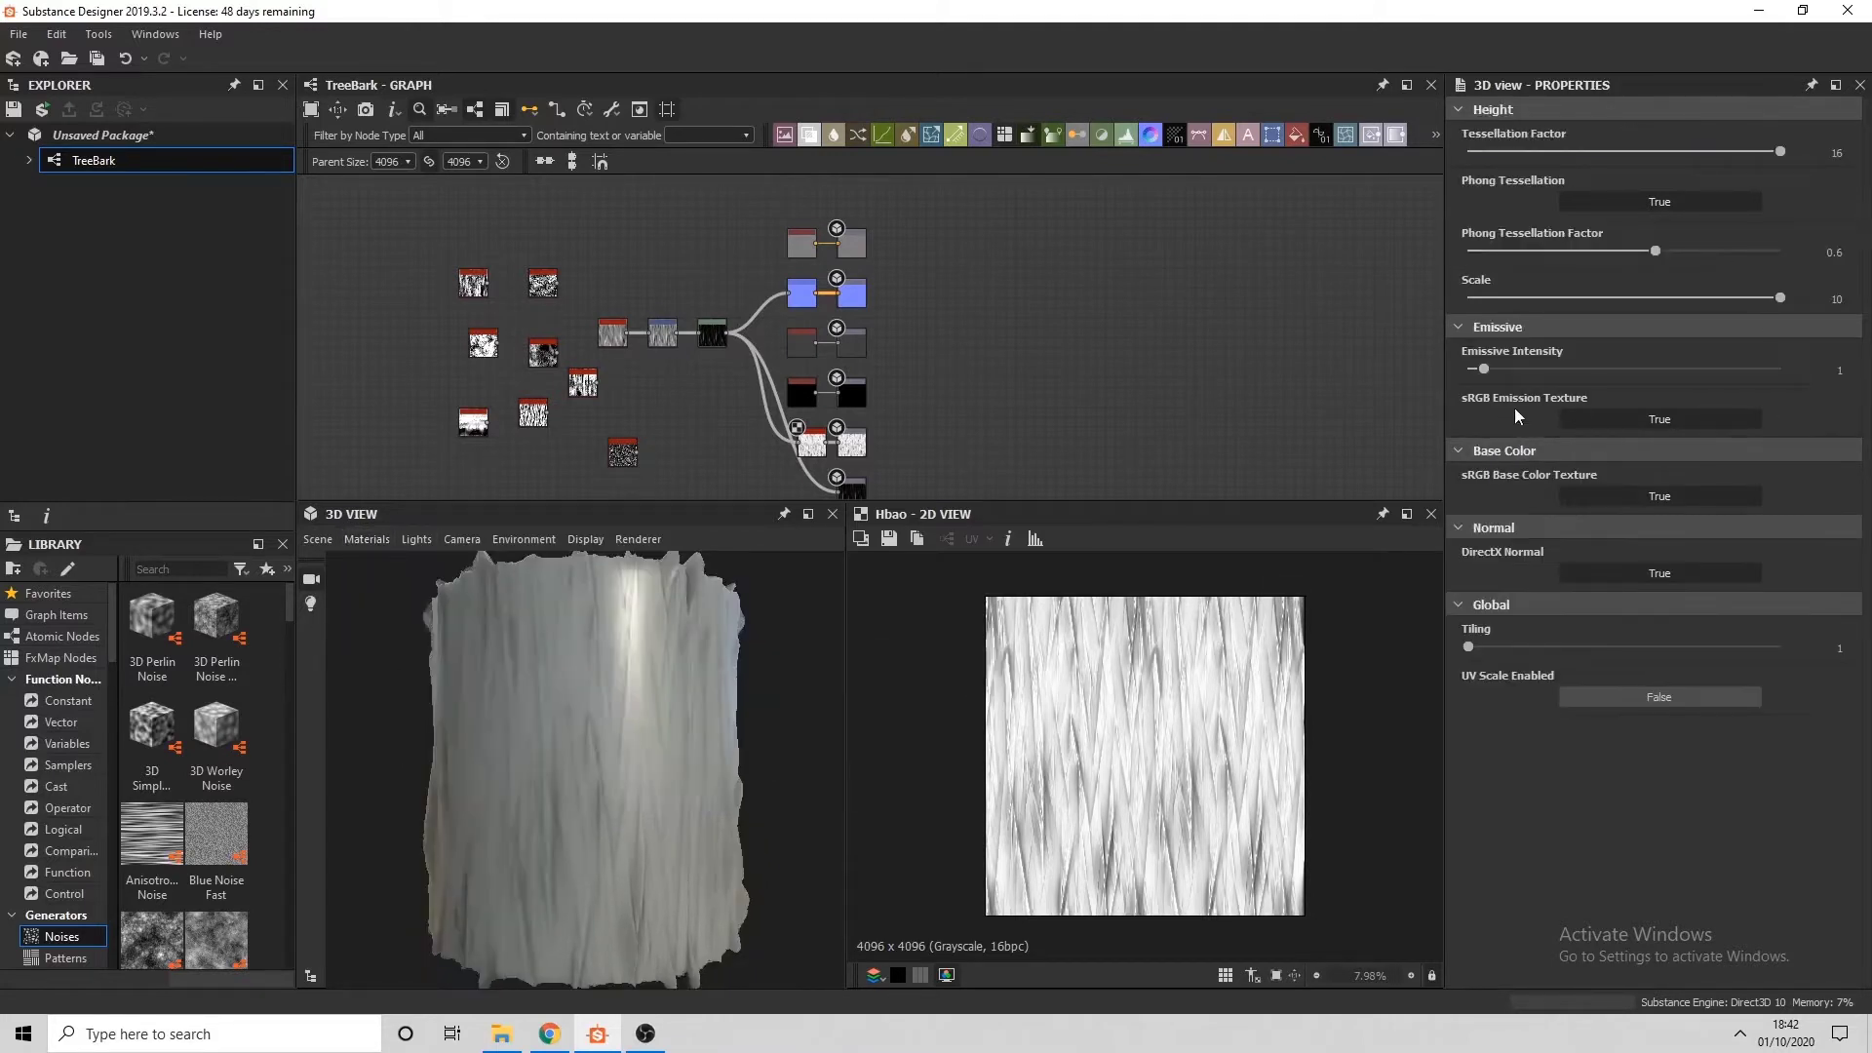
left_click_drag(1779, 298, 1548, 298)
left_click_drag(676, 747, 604, 698)
Return the Levels node's midtone to the middle of the histogram and open the Normal node's parameters
scroll(716, 468, "up", 3)
scroll(716, 459, "up", 2)
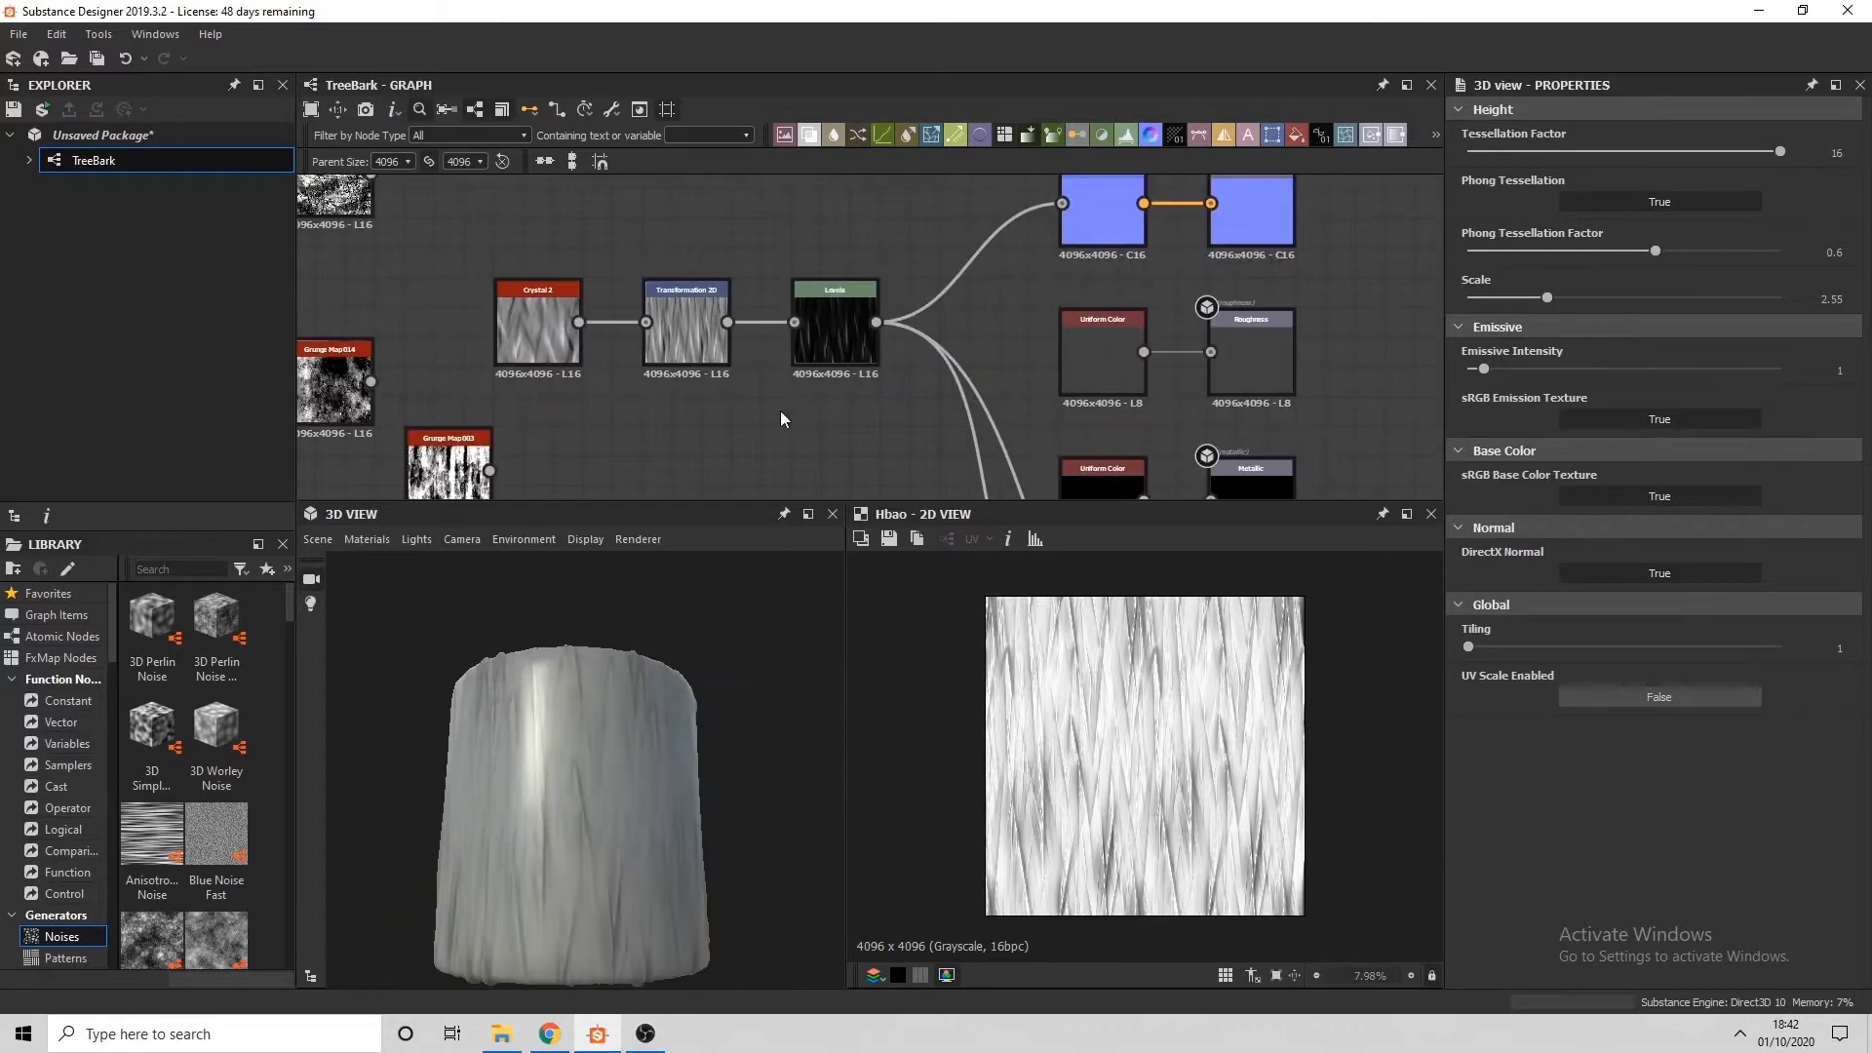
left_click(829, 330)
left_click_drag(1755, 554, 1662, 540)
left_click_drag(663, 785, 614, 819)
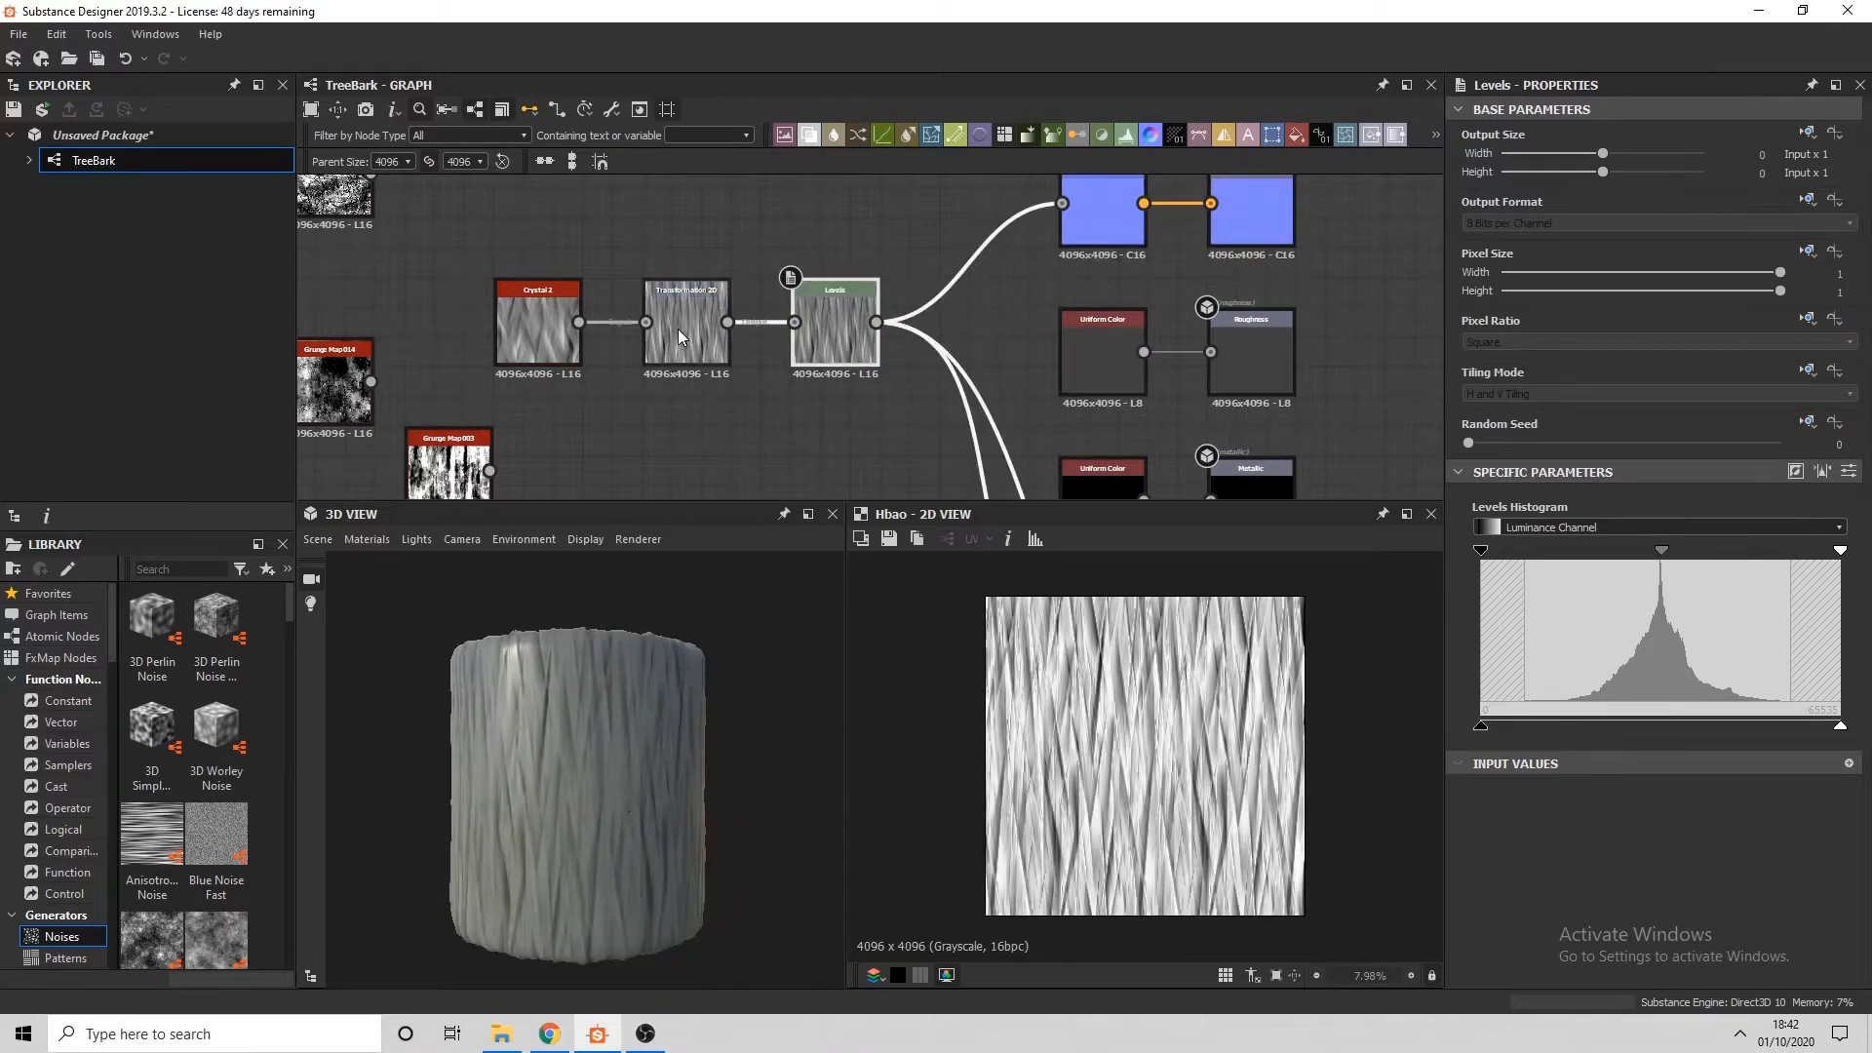
left_click(1118, 231)
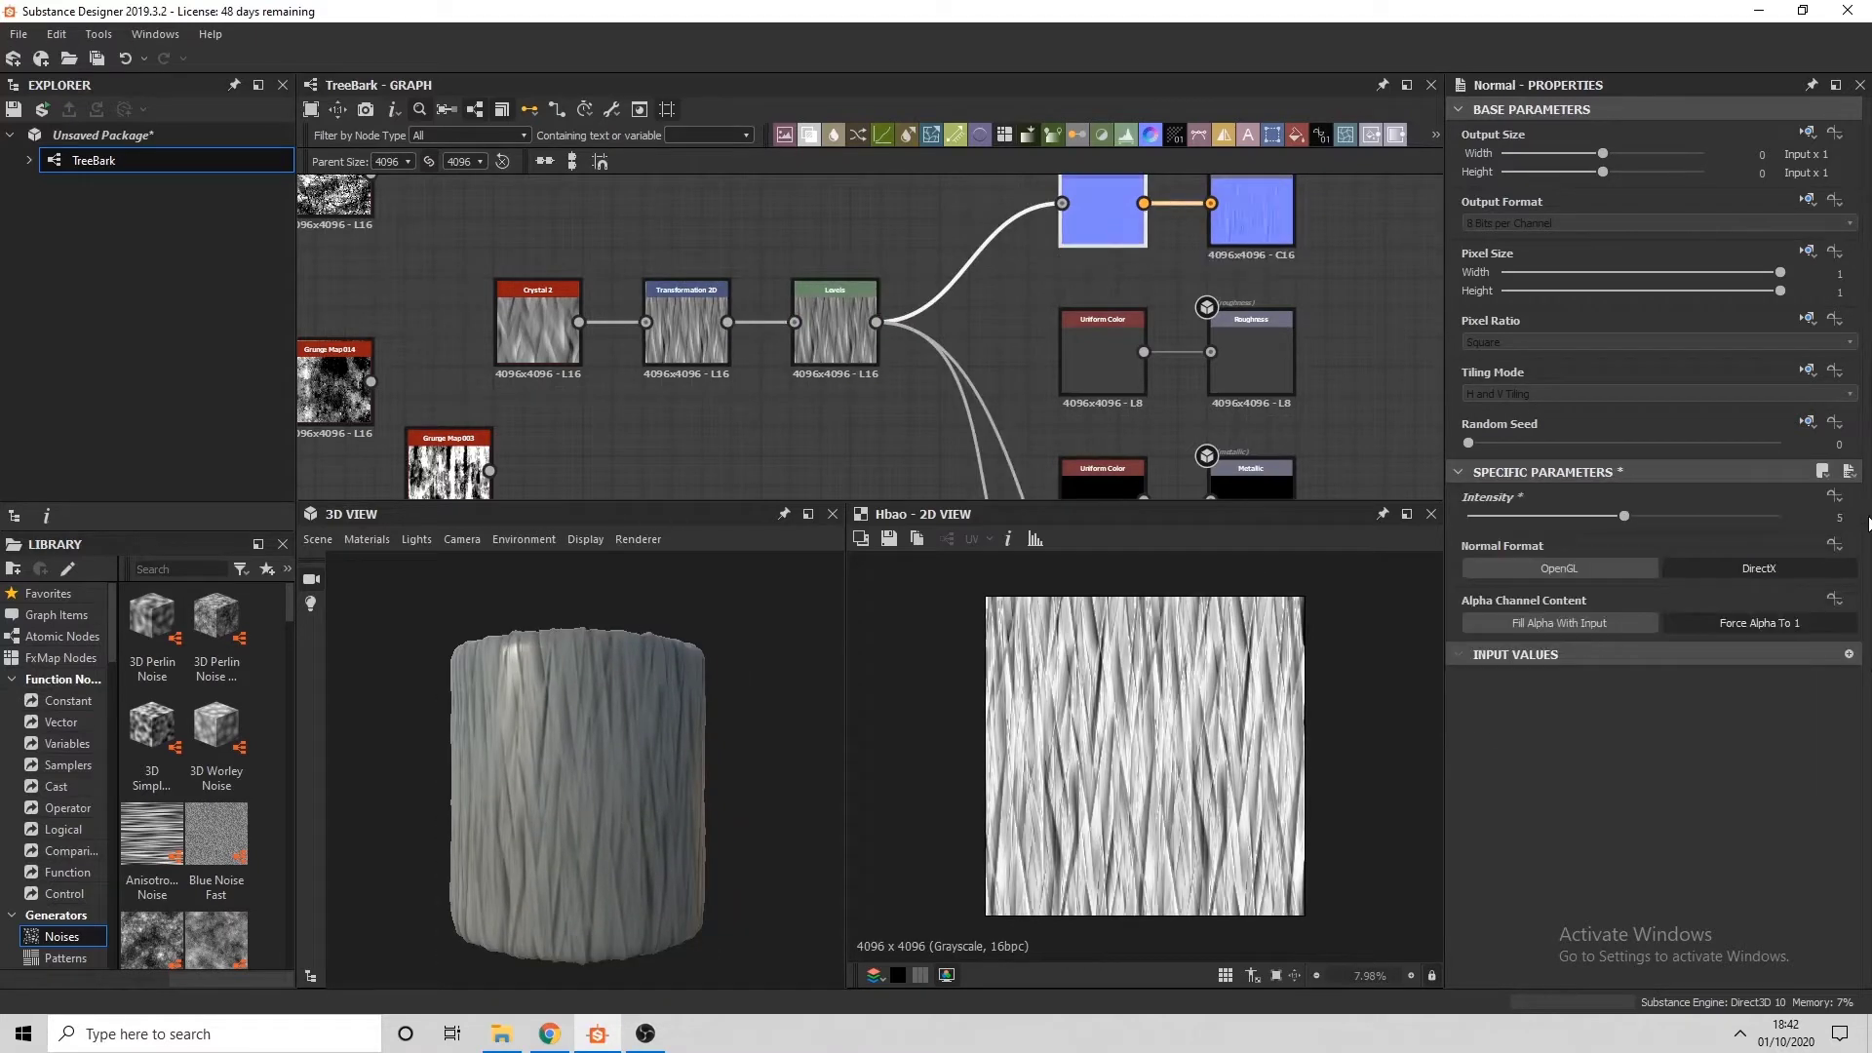
Scale the crystal pattern to half size in the Transformation 2D node so it tiles more densely
left_click(667, 310)
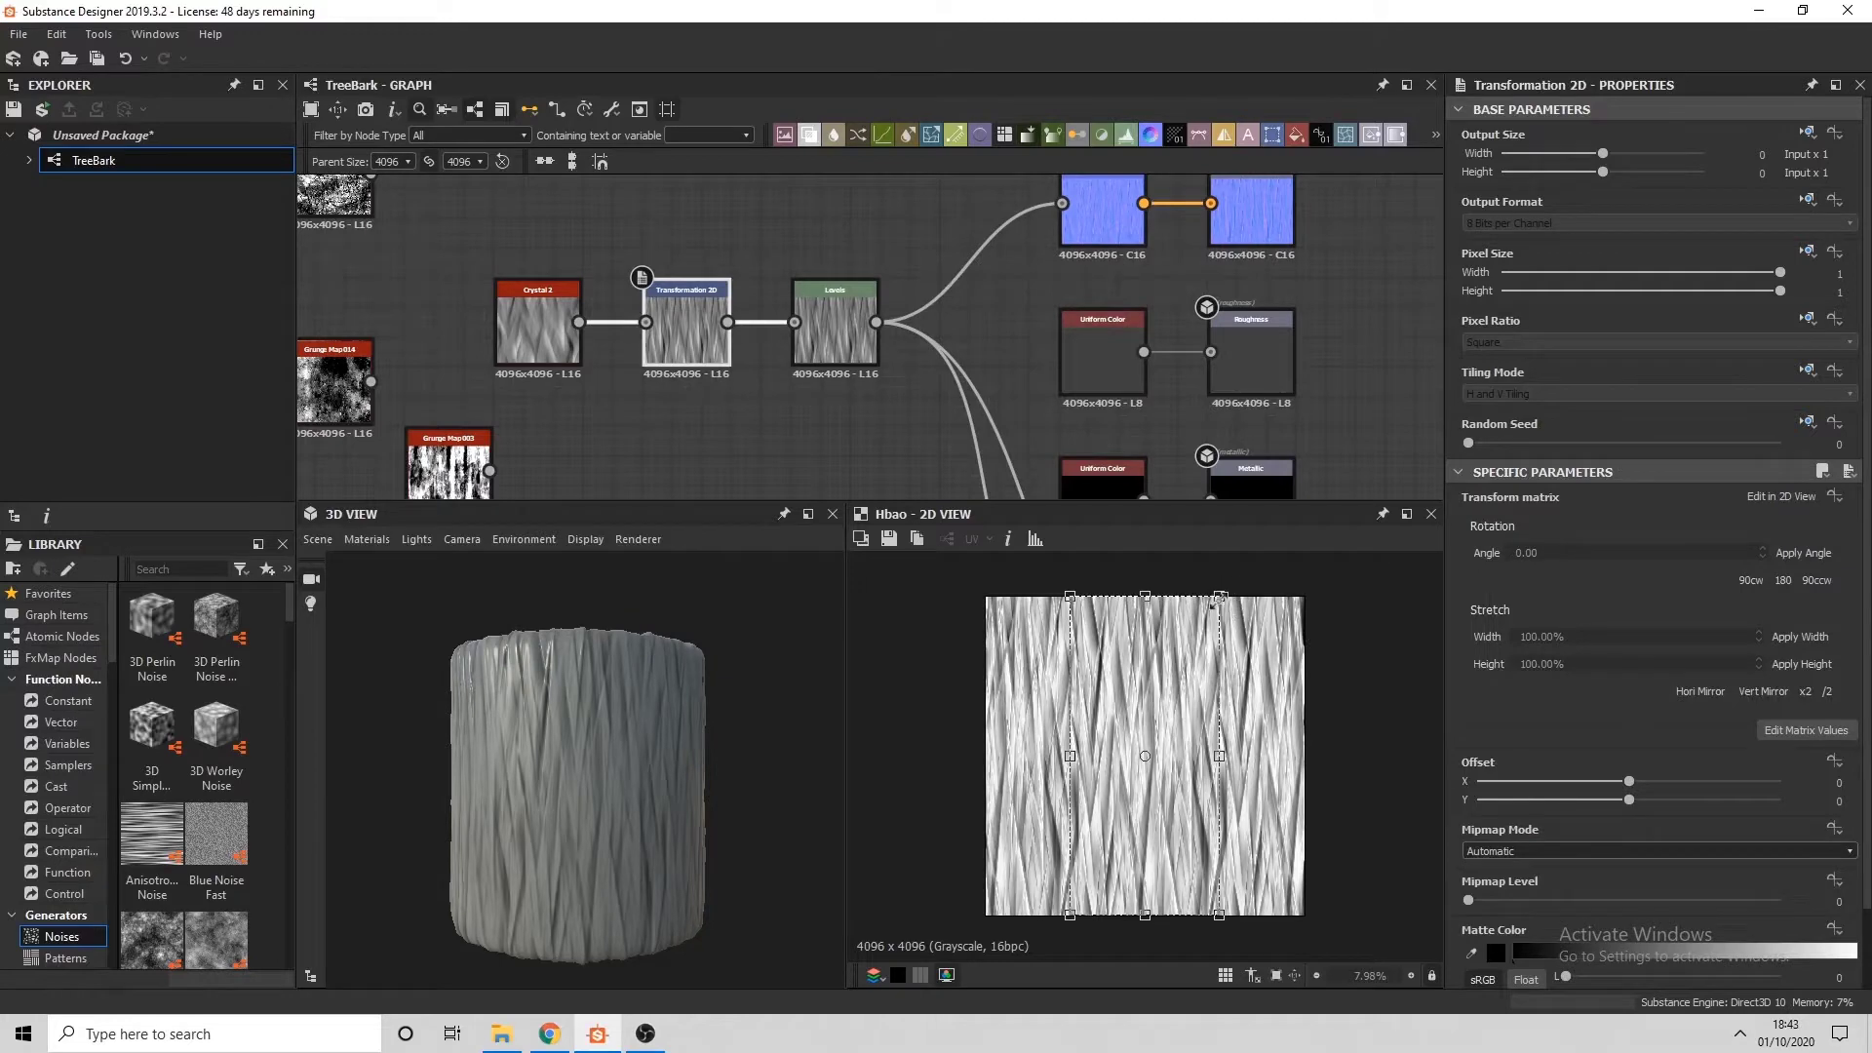
left_click(1805, 691)
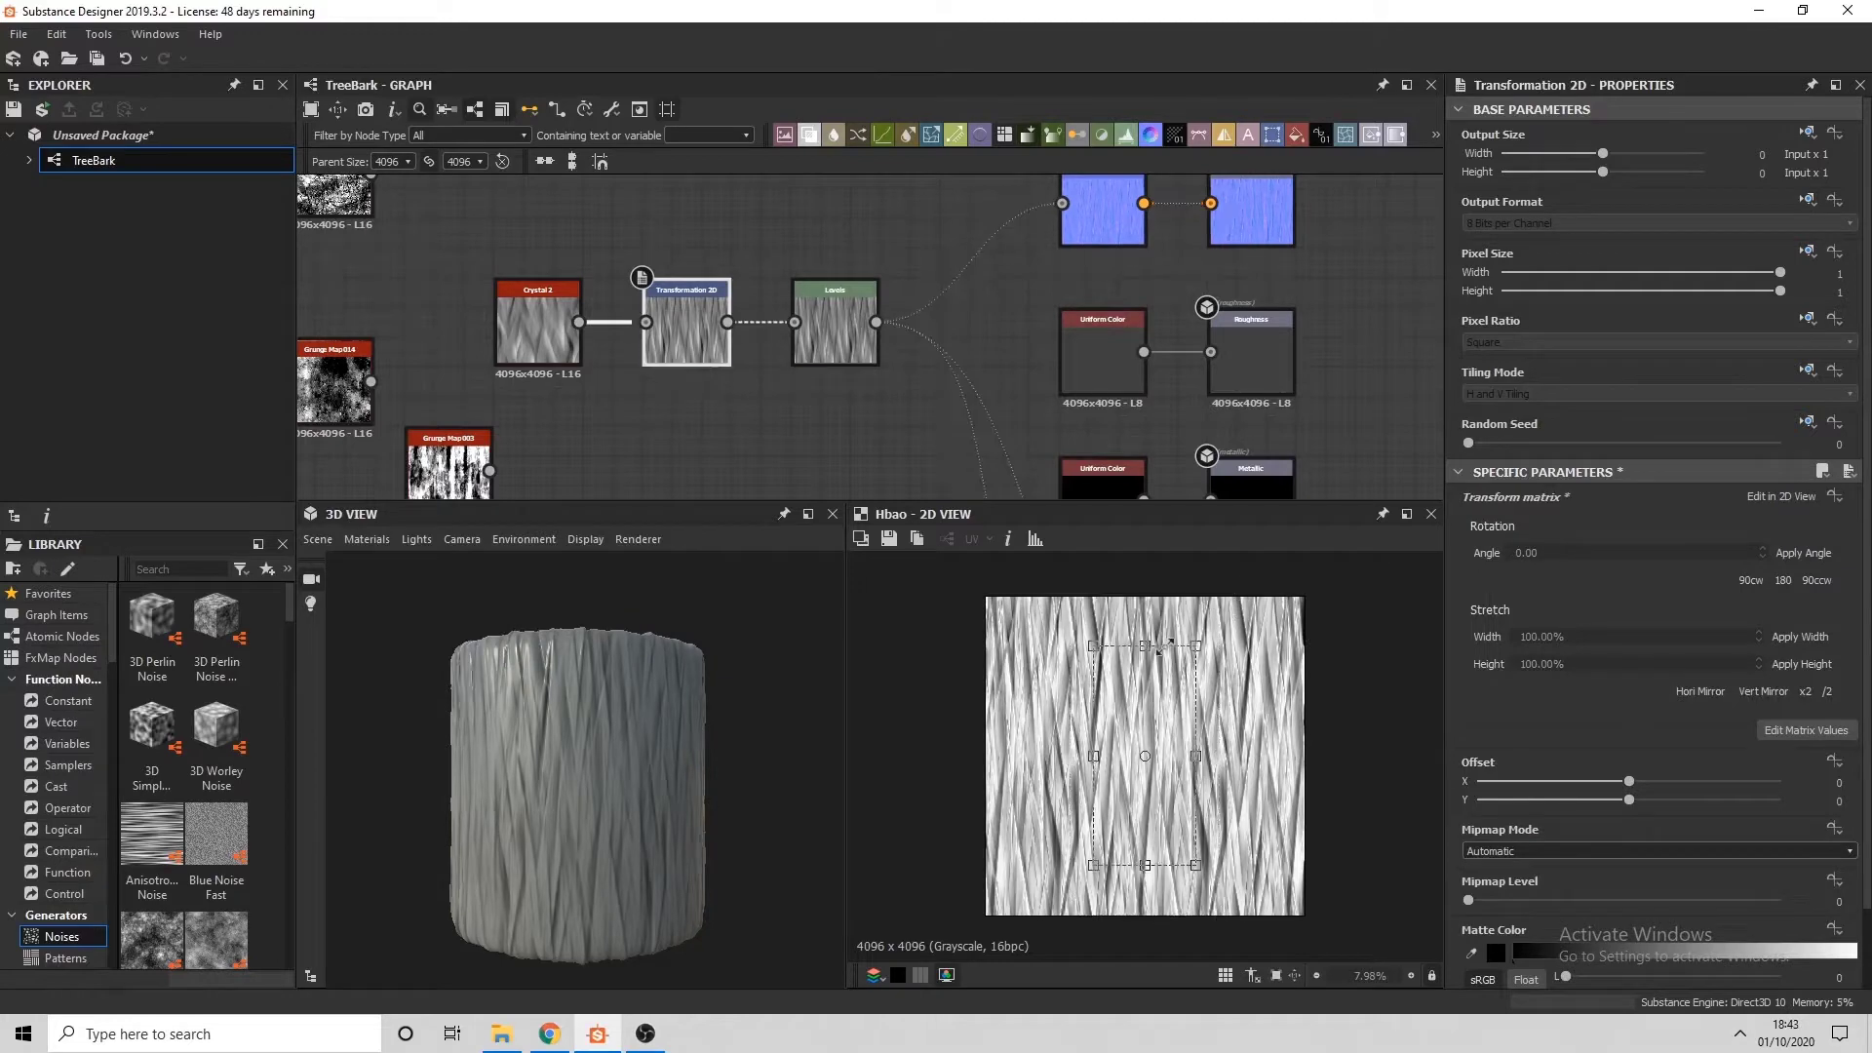
left_click(1829, 692)
left_click(1832, 694)
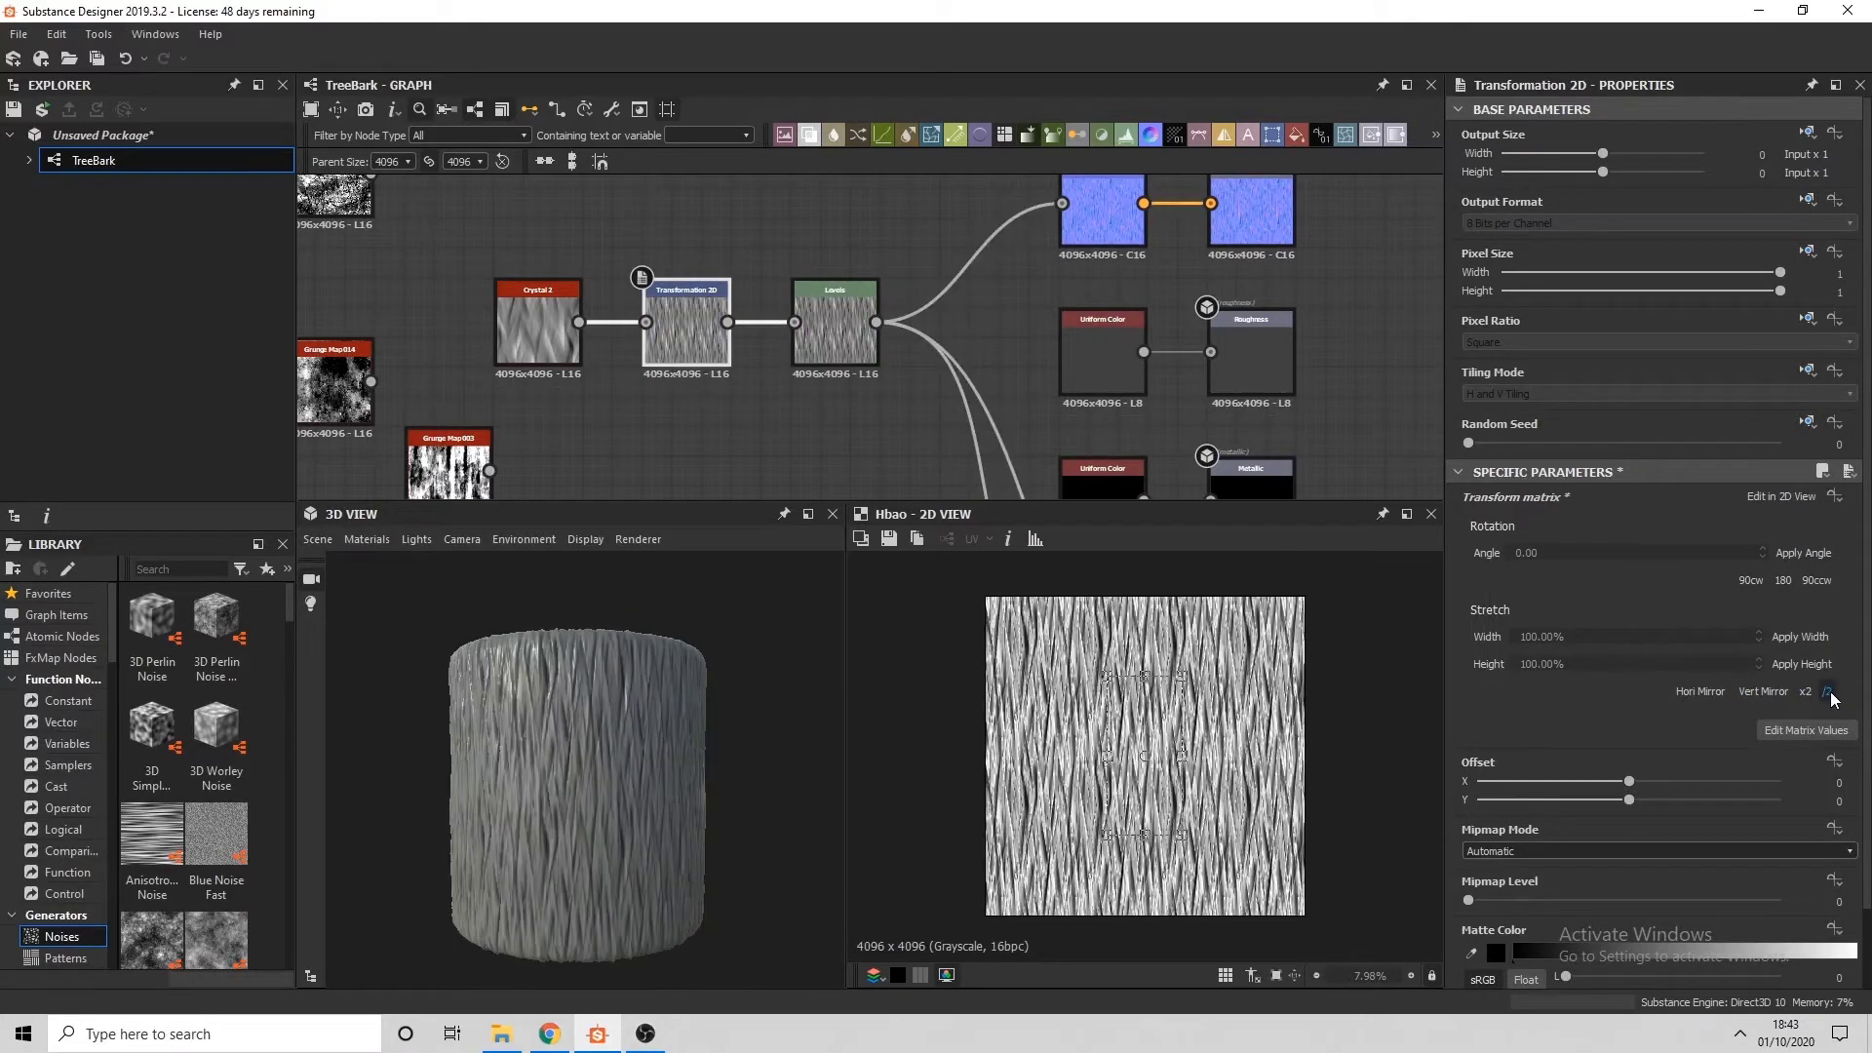
key("ctrl+z")
left_click_drag(1210, 758, 1212, 758)
key("ctrl+z")
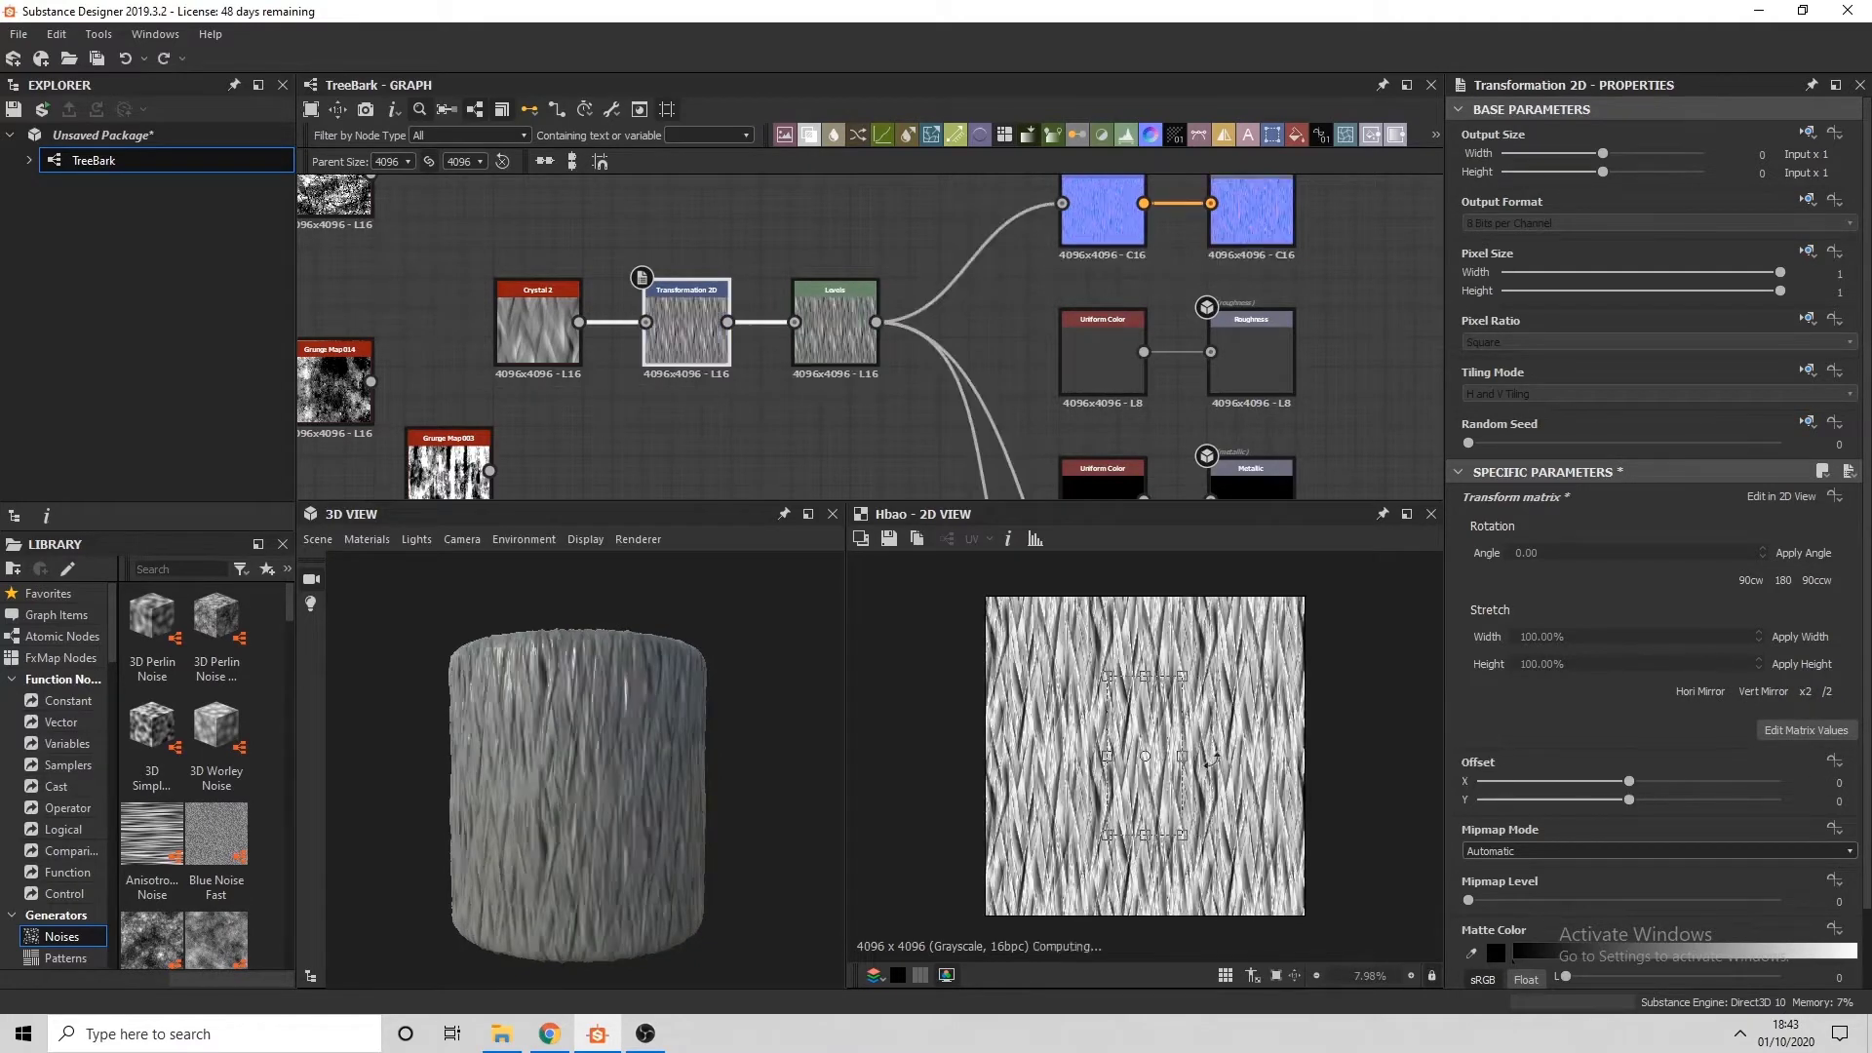
Brighten the Levels node's result by shifting its midtone toward the black end
left_click(858, 351)
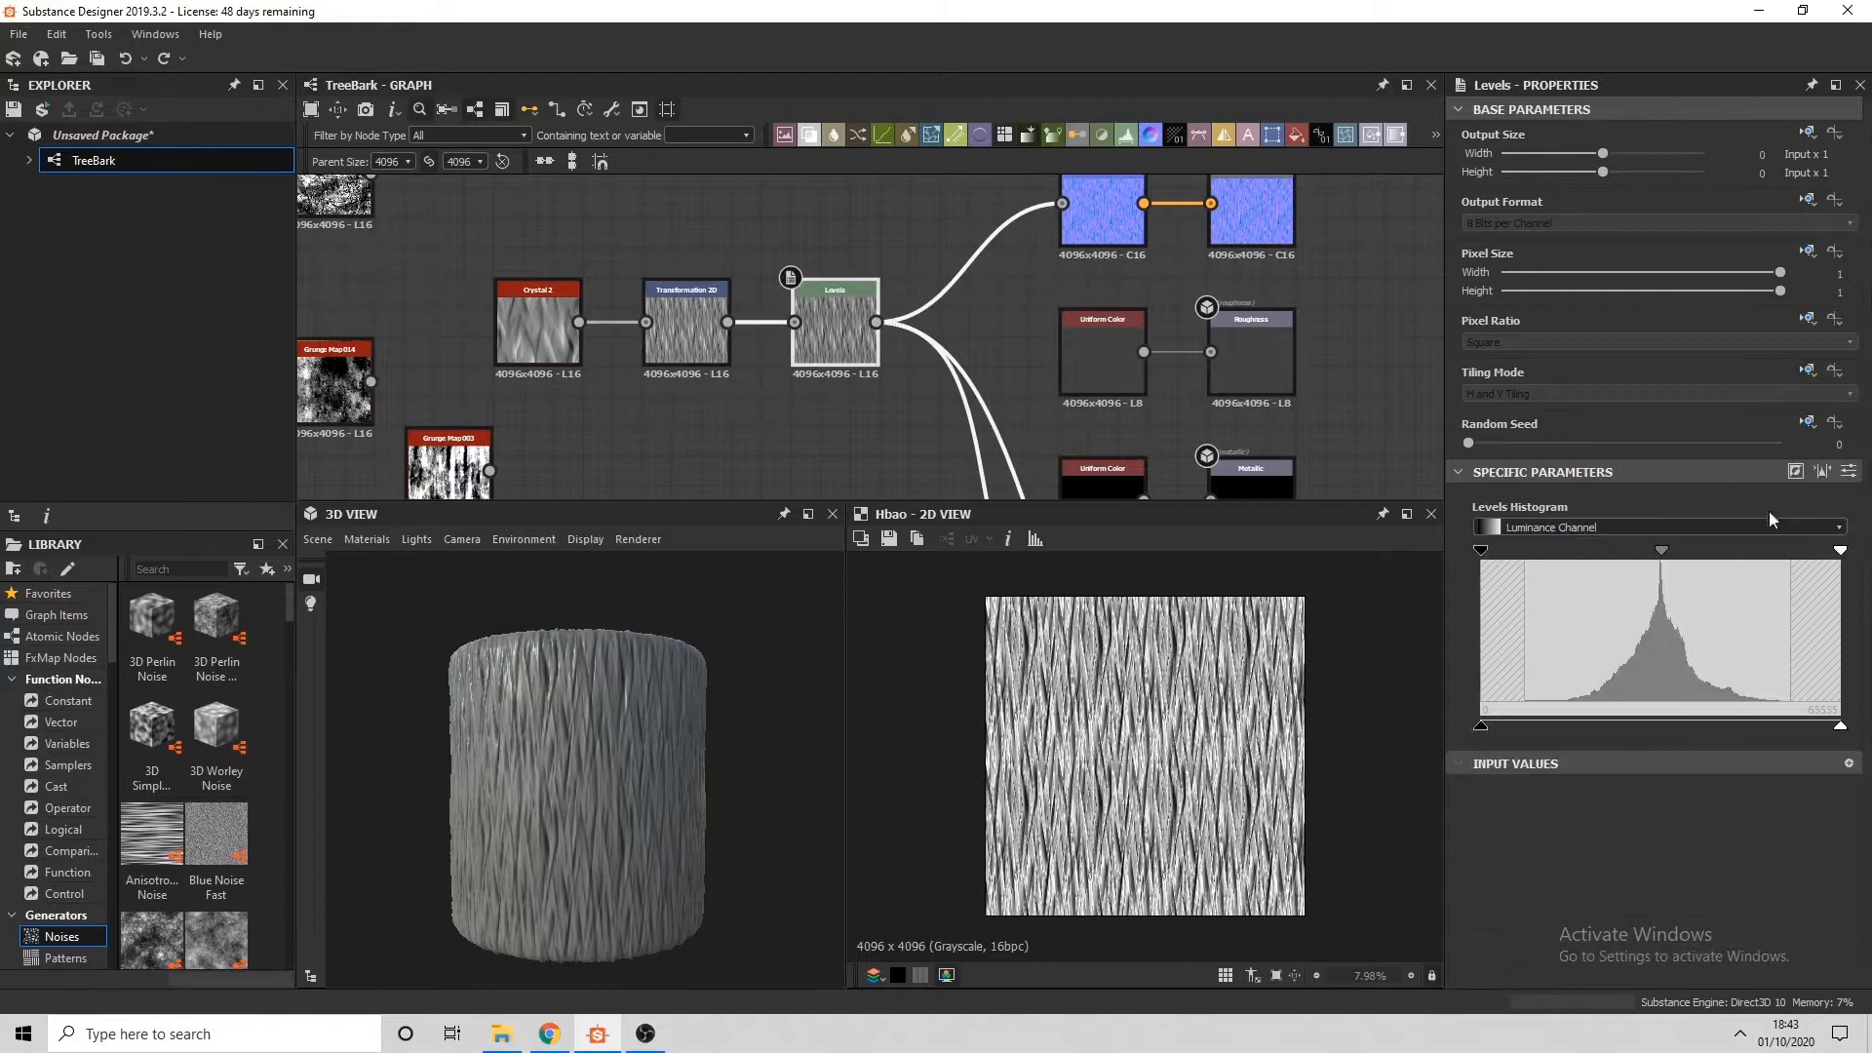
left_click_drag(1659, 551, 1582, 554)
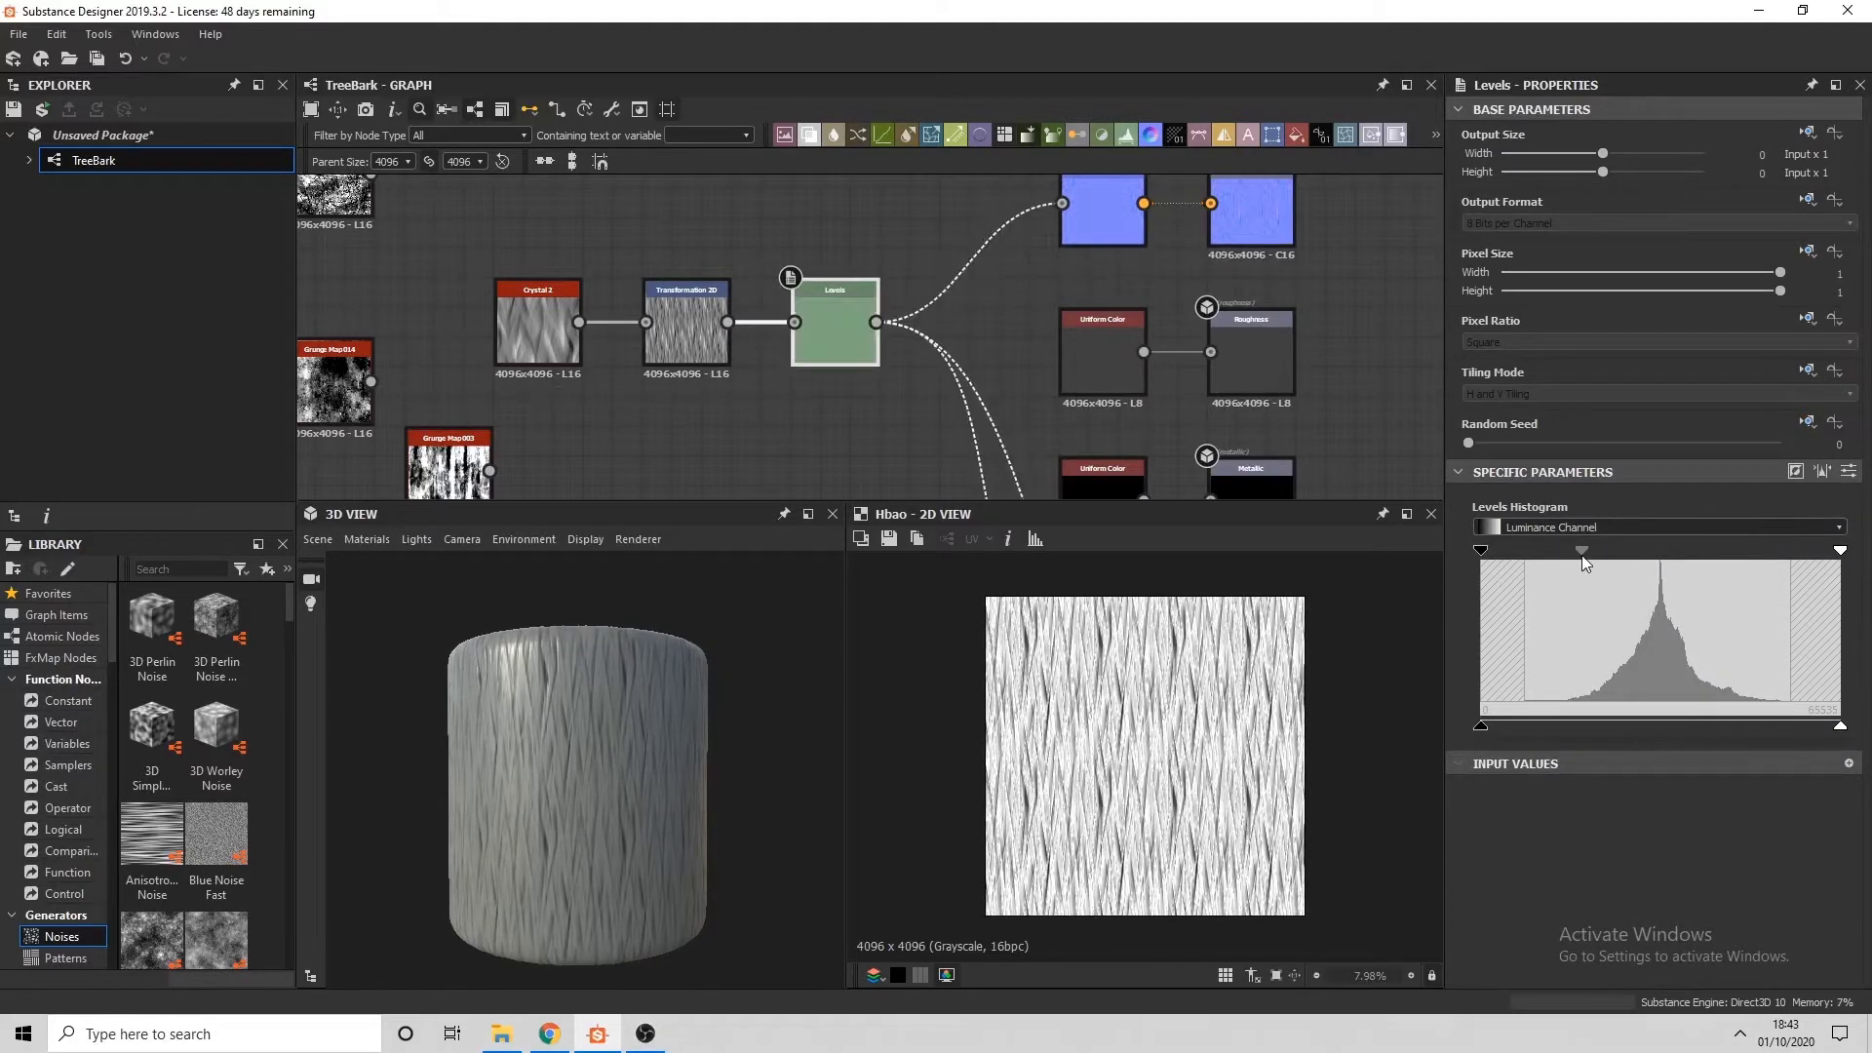
Place the striped grunge map beneath the Levels node and shift the crystal node chain back to make room
scroll(863, 379, "down", 2)
middle_click_drag(799, 404, 1135, 230)
scroll(777, 348, "up", 1)
left_click_drag(796, 353, 1042, 372)
middle_click_drag(1098, 306, 911, 423)
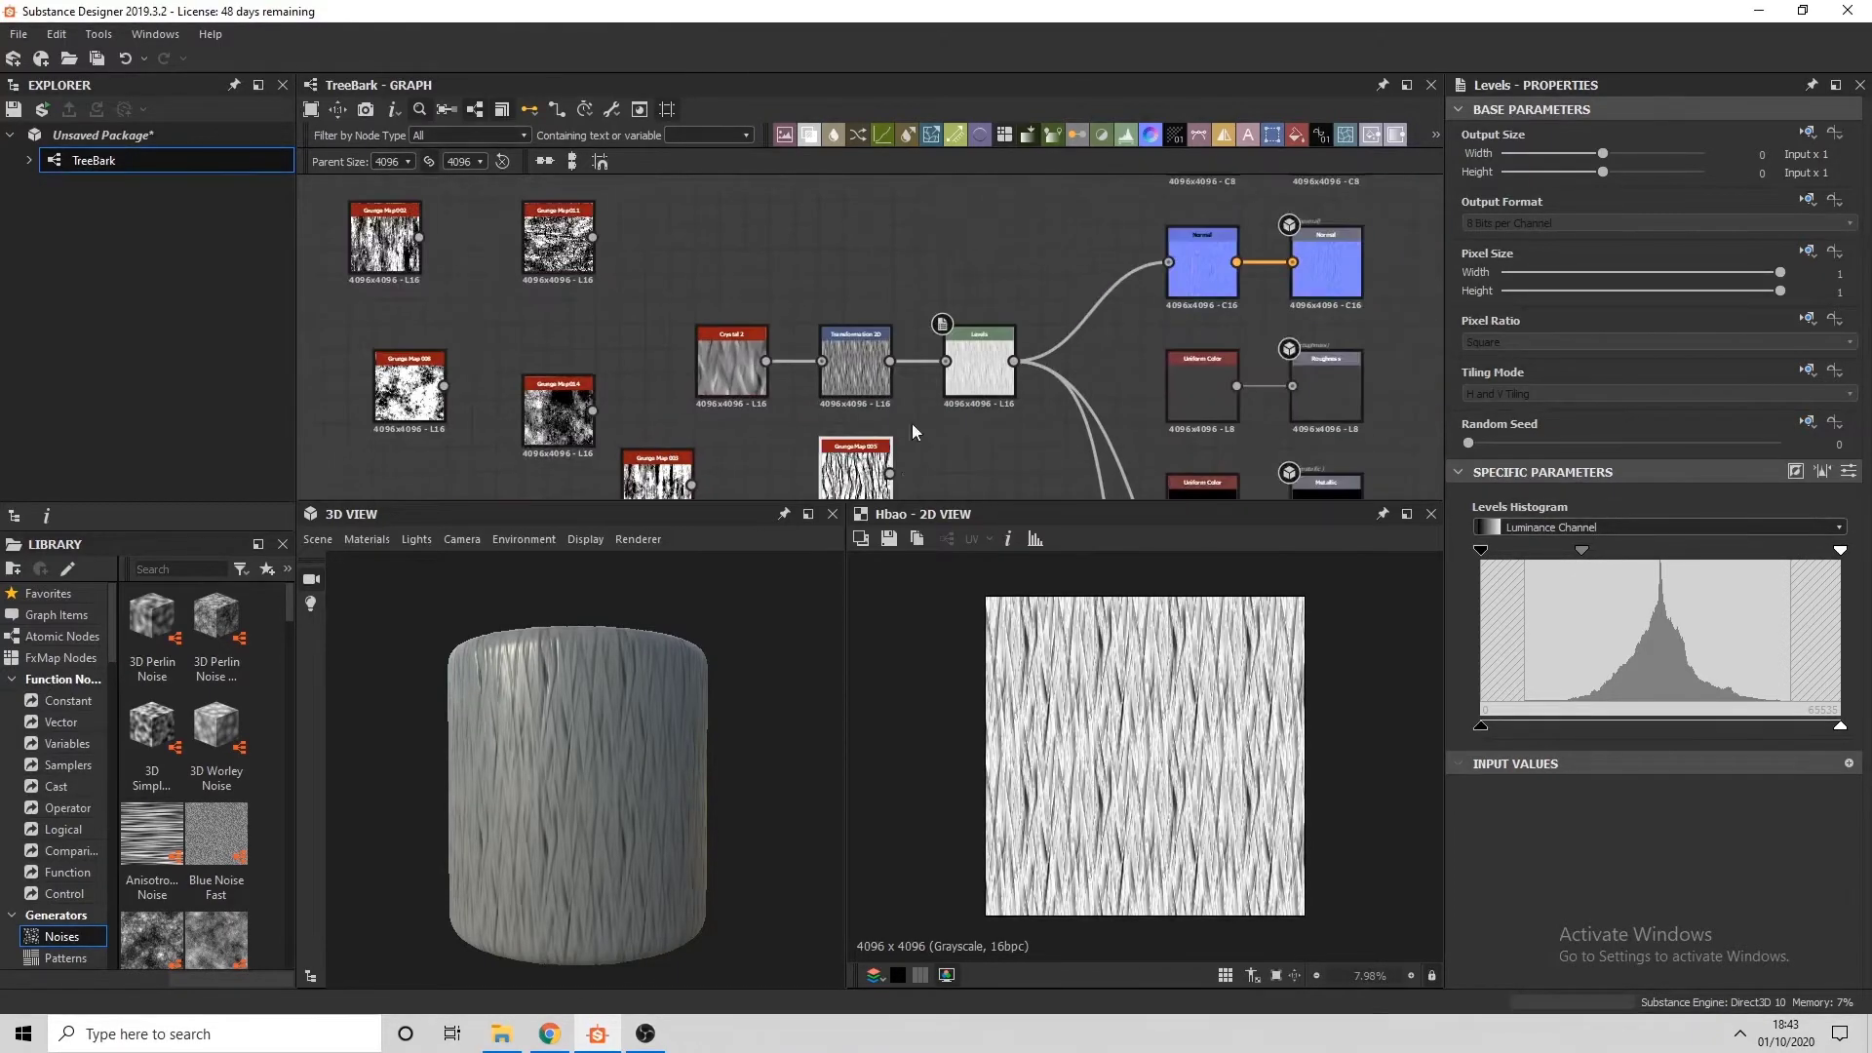
left_click_drag(993, 376, 820, 352)
middle_click_drag(819, 349, 976, 328)
Insert a Blend node after the Levels node with the striped grunge map as foreground, and spread out the grunge maps below
key("space")
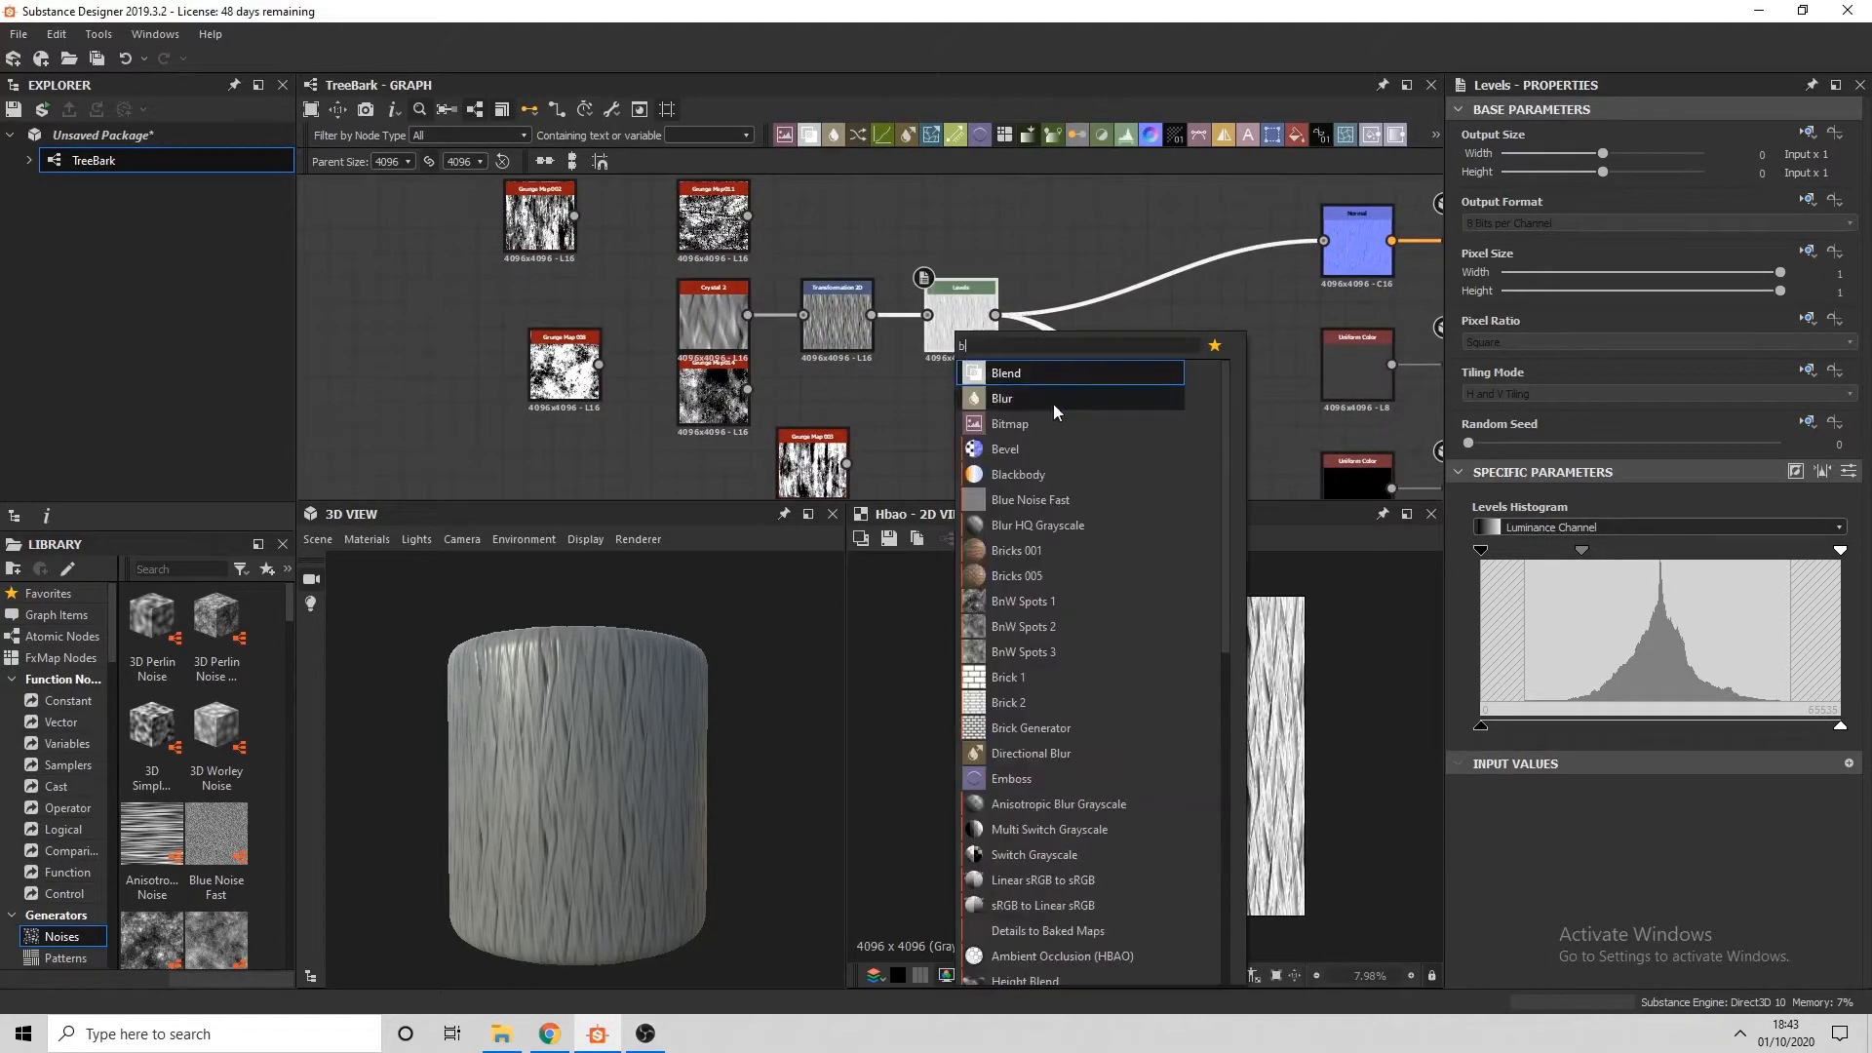
left_click(1054, 379)
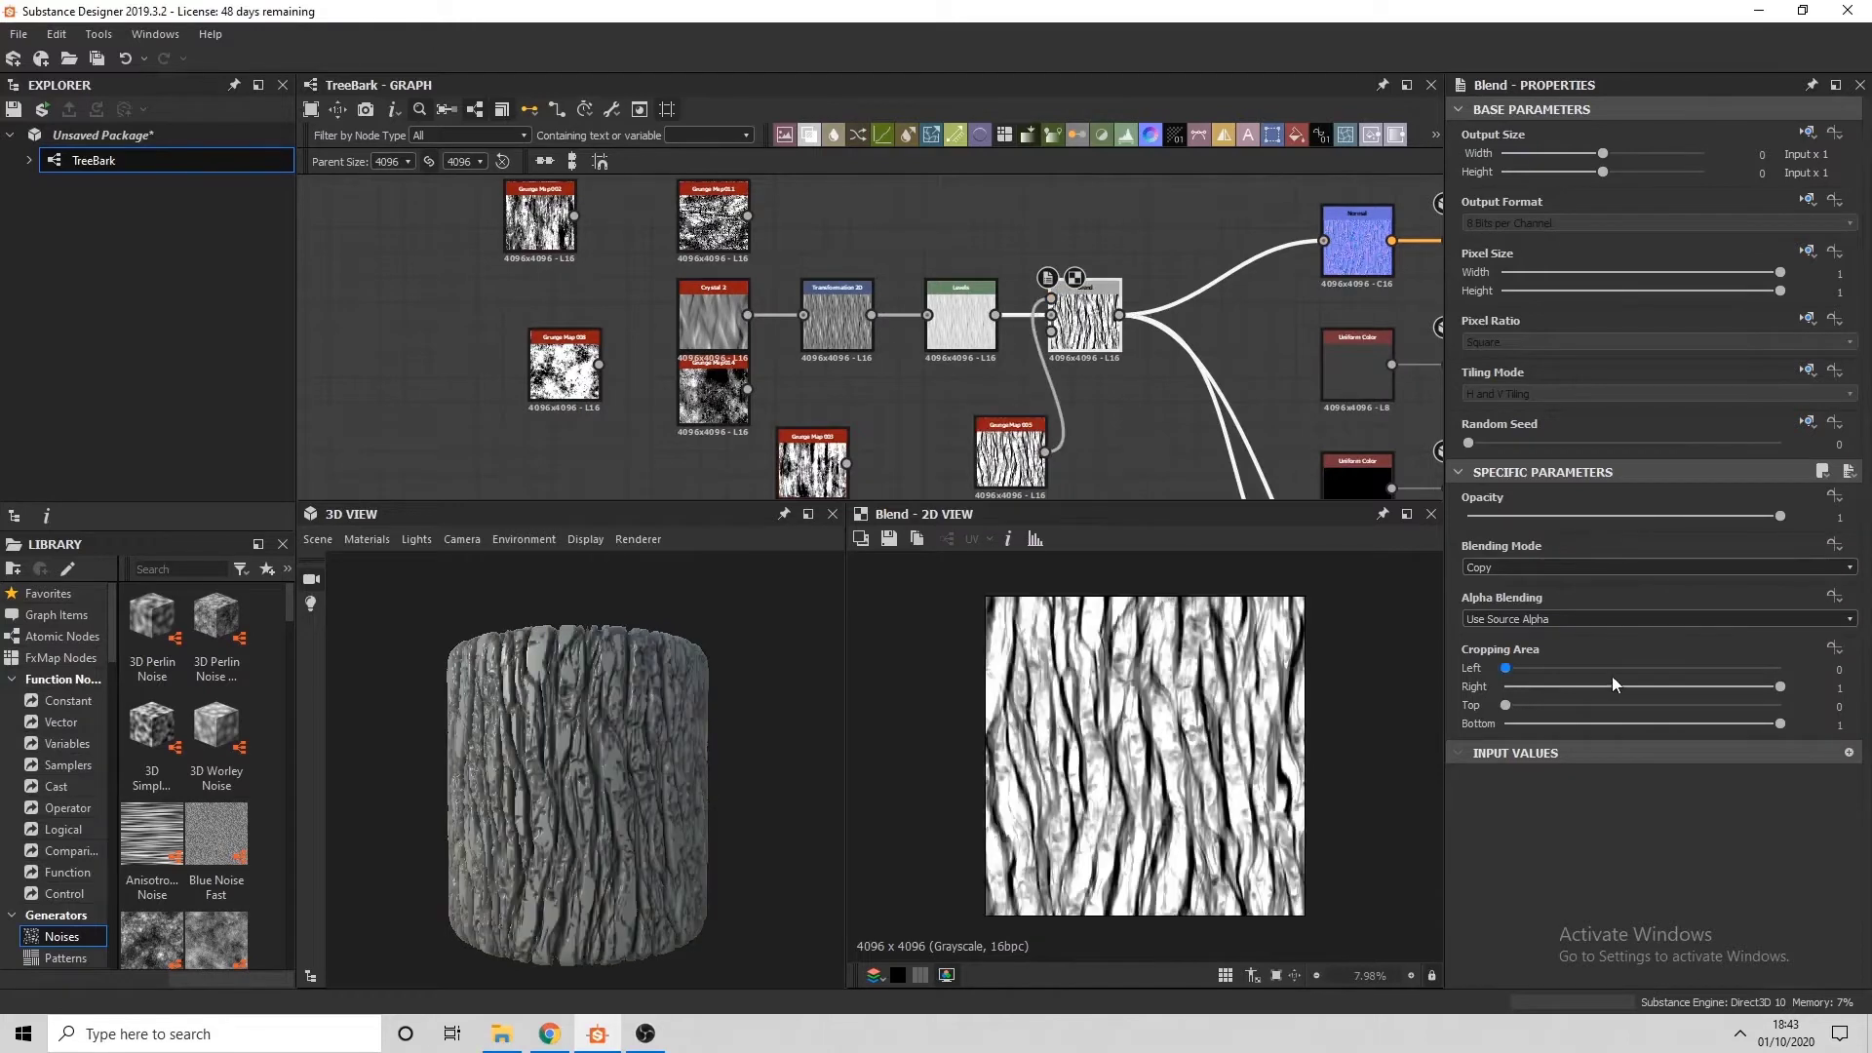
left_click_drag(988, 449, 889, 424)
left_click_drag(713, 389, 440, 462)
left_click_drag(799, 483, 661, 482)
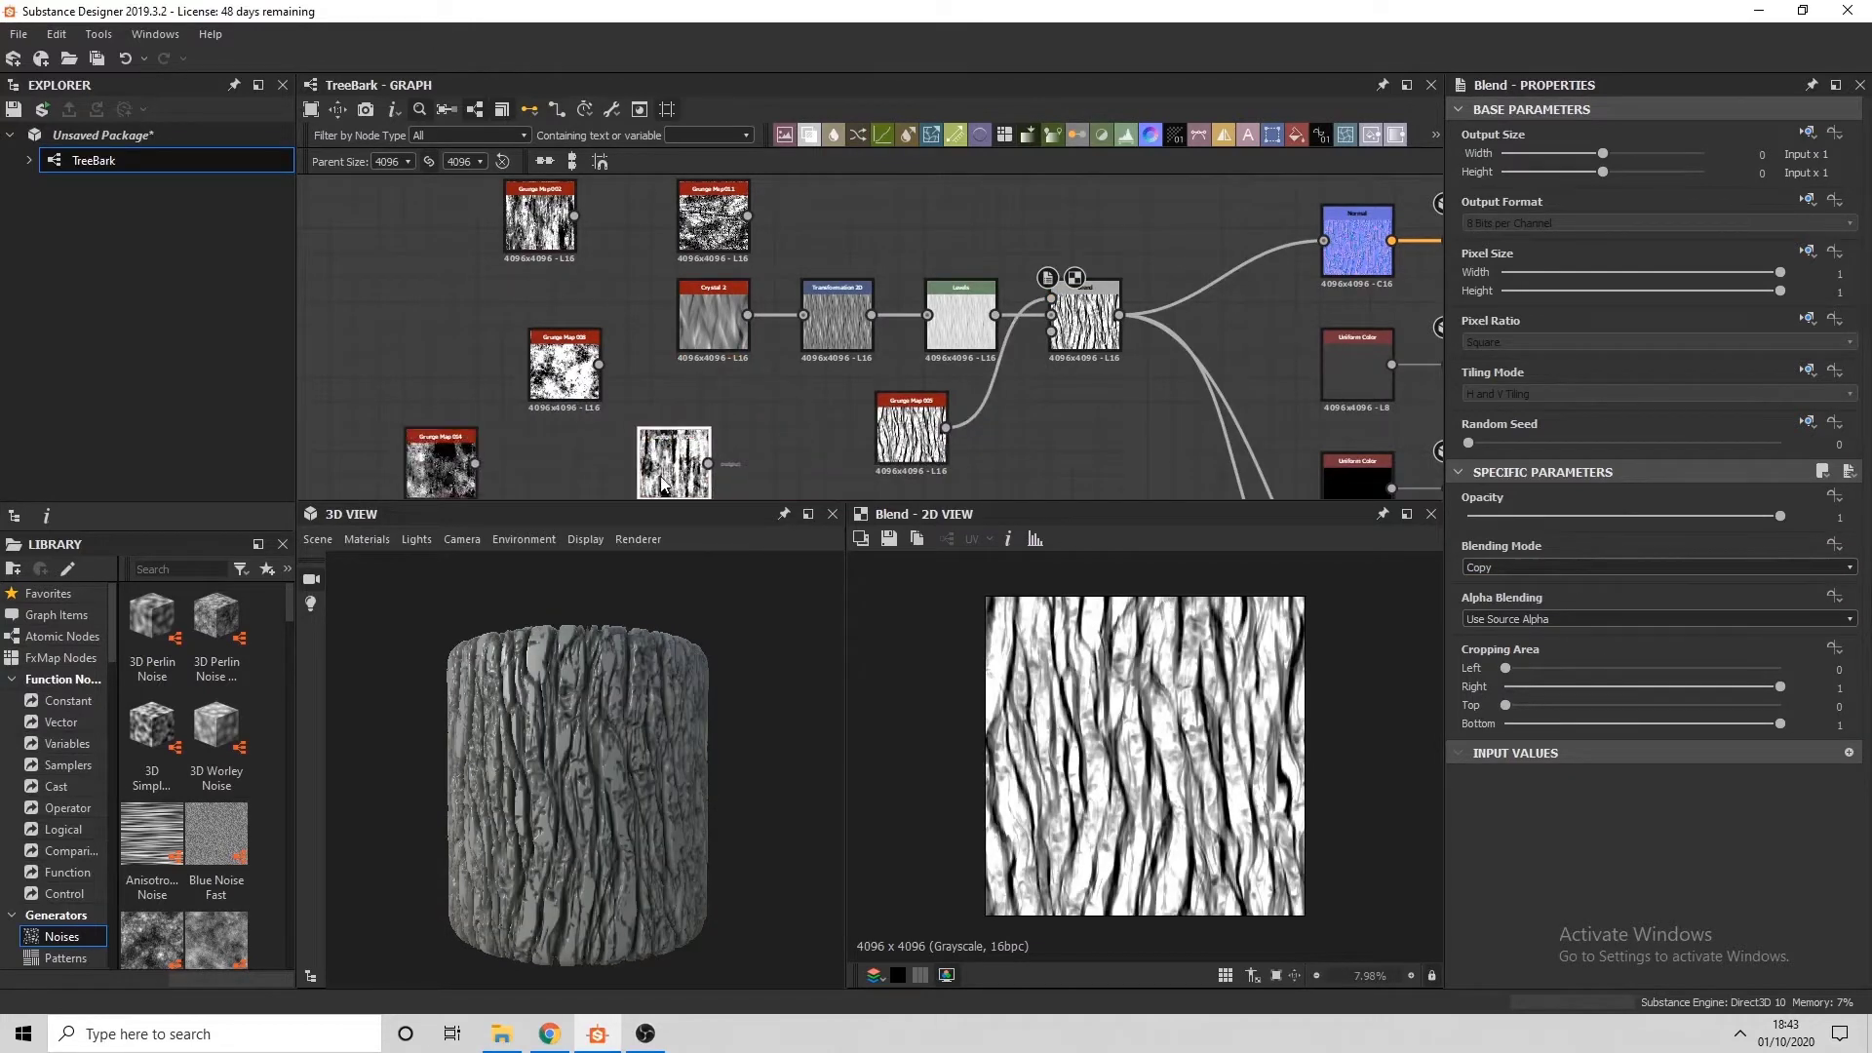
Try the Subtract blending mode on the new Blend node
left_click(1594, 566)
left_click(1549, 603)
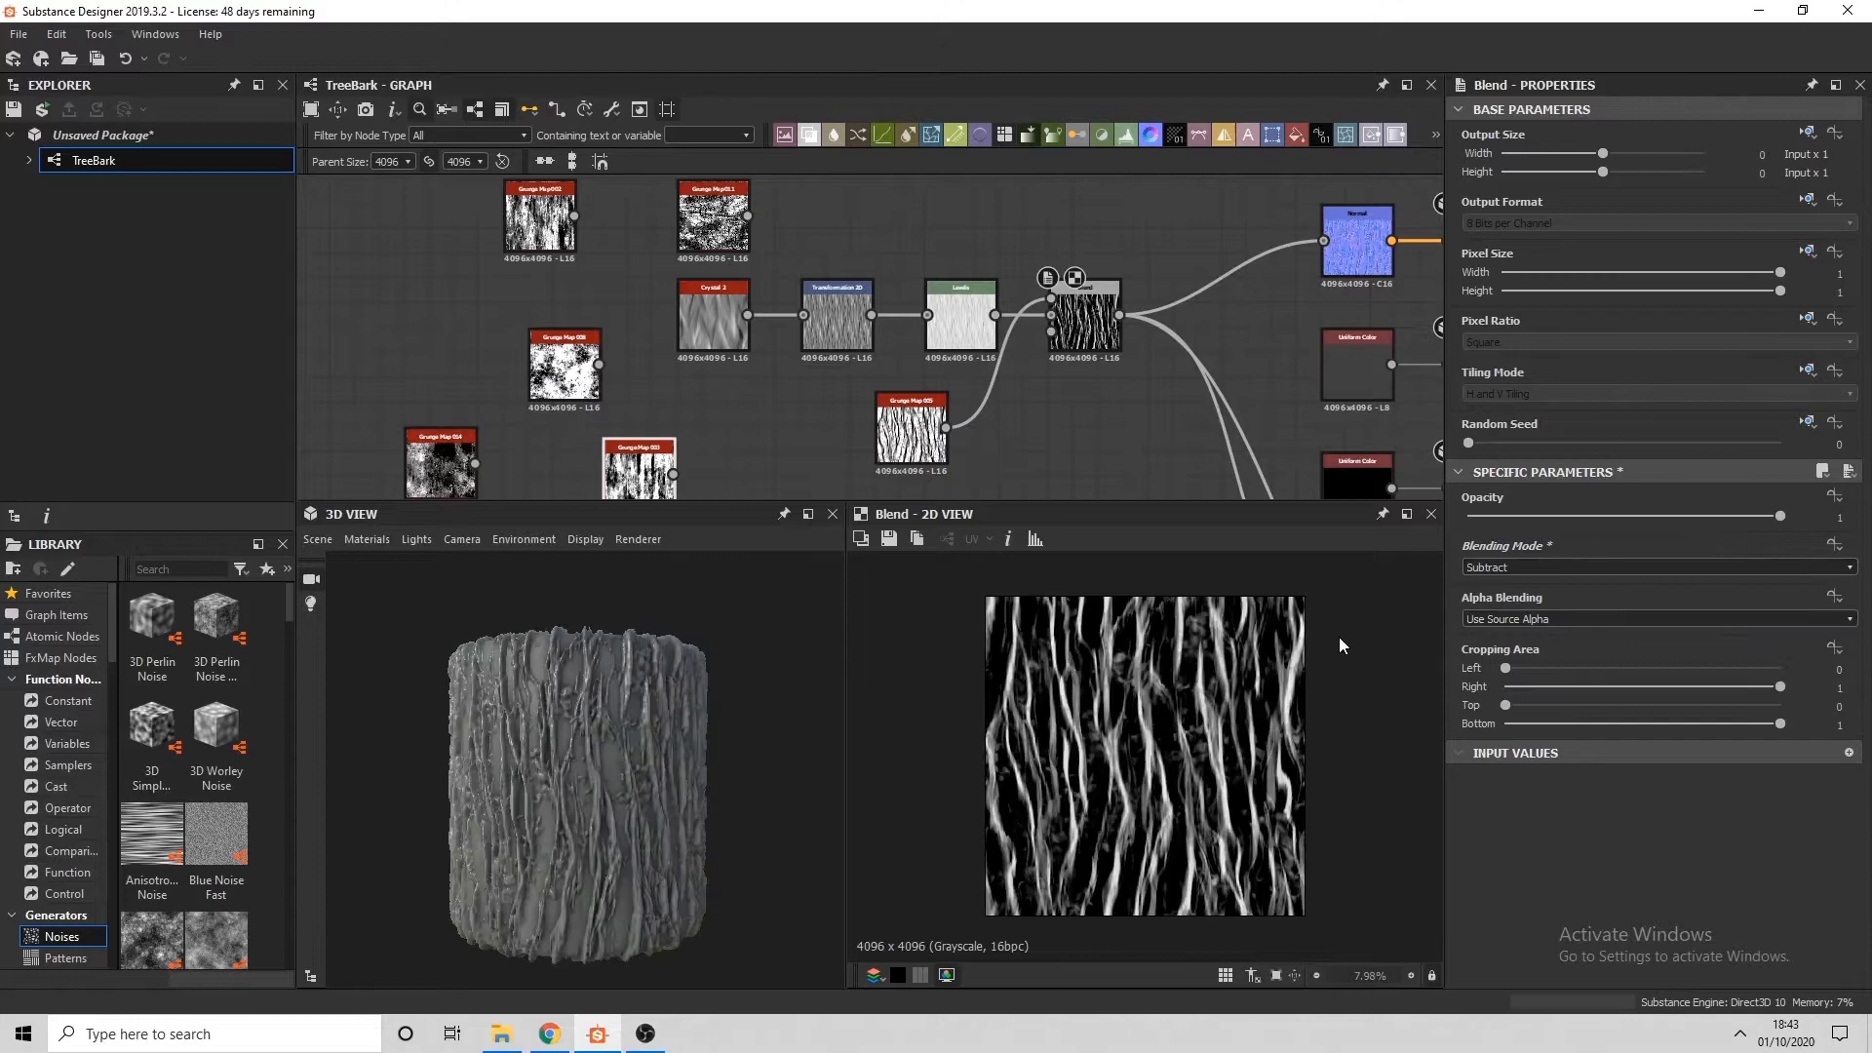
Shift the striped grunge map back and add a Transformation 2D node between it and the Blend node
left_click_drag(912, 402, 763, 414)
left_click(877, 411)
key("space")
left_click(938, 439)
left_click_drag(948, 382, 938, 446)
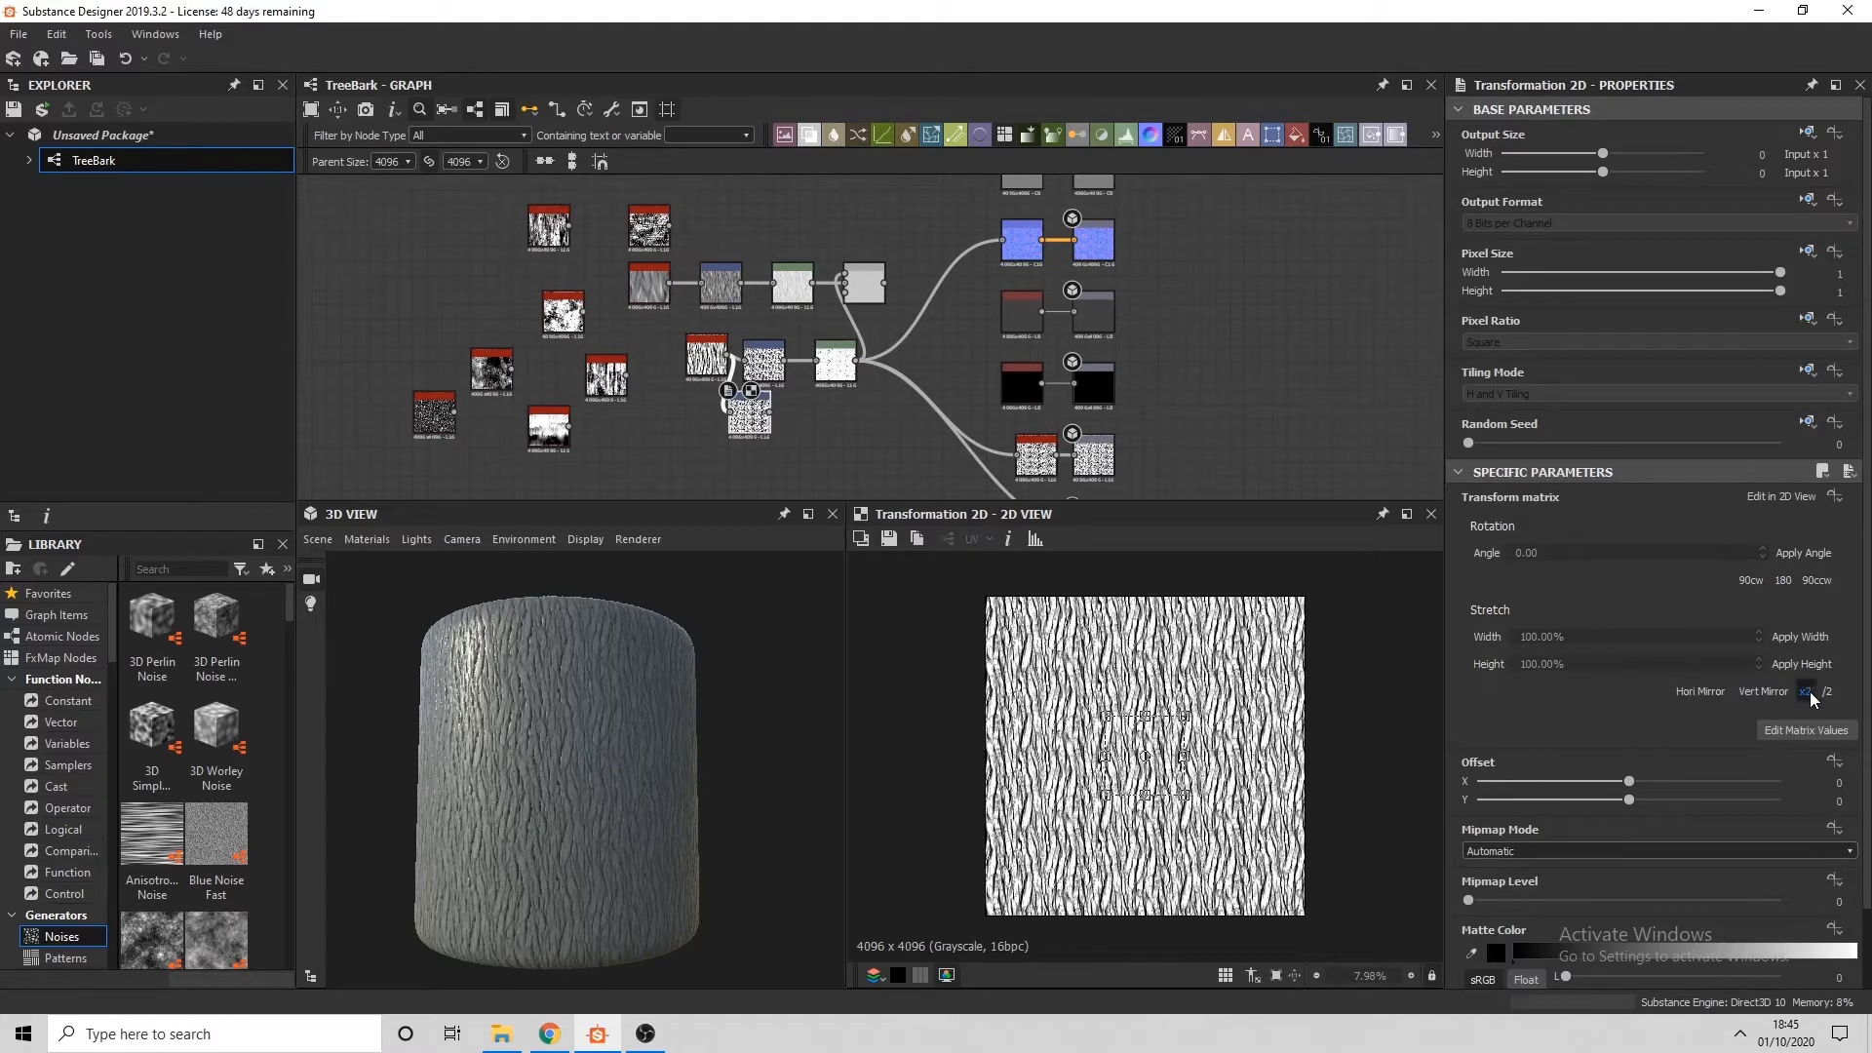
Rescale the pattern in the grunge map's second Transformation 2D node and move the lower Levels node's outgoing connections to the Blend node
left_click(1810, 693)
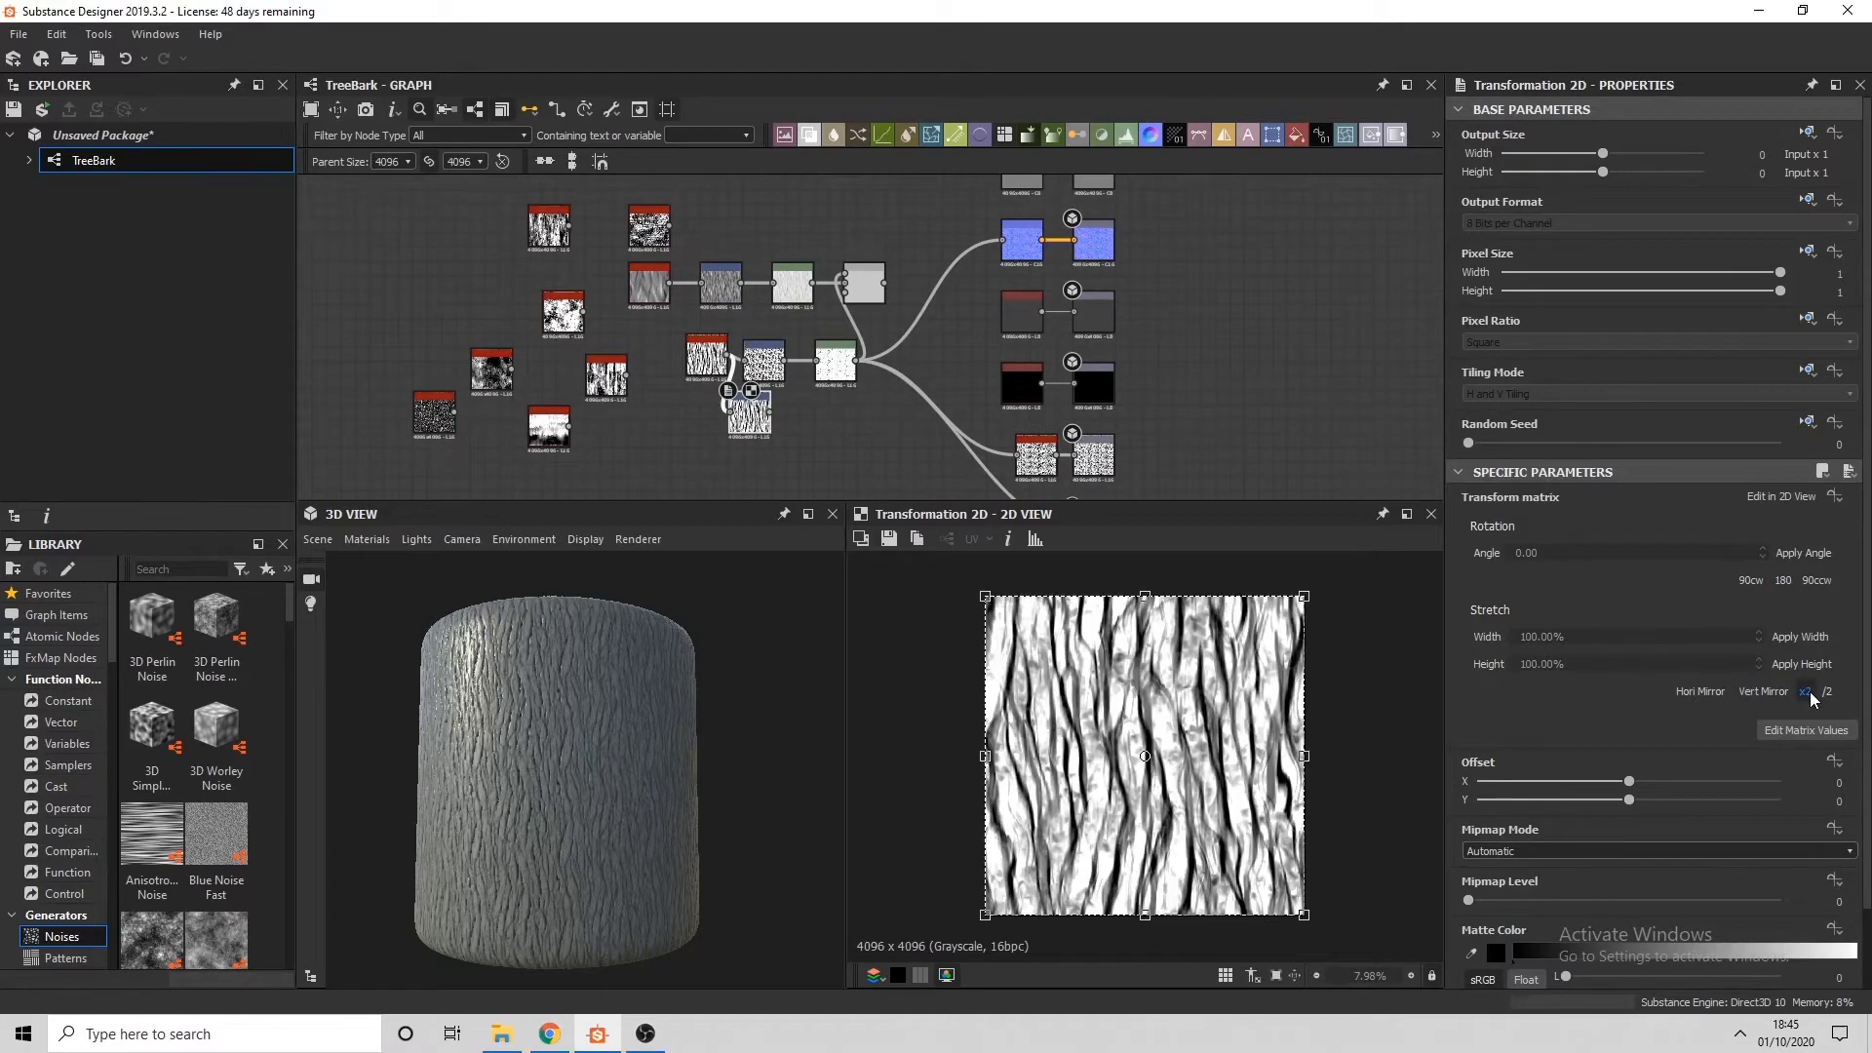
scroll(899, 263, "up", 2)
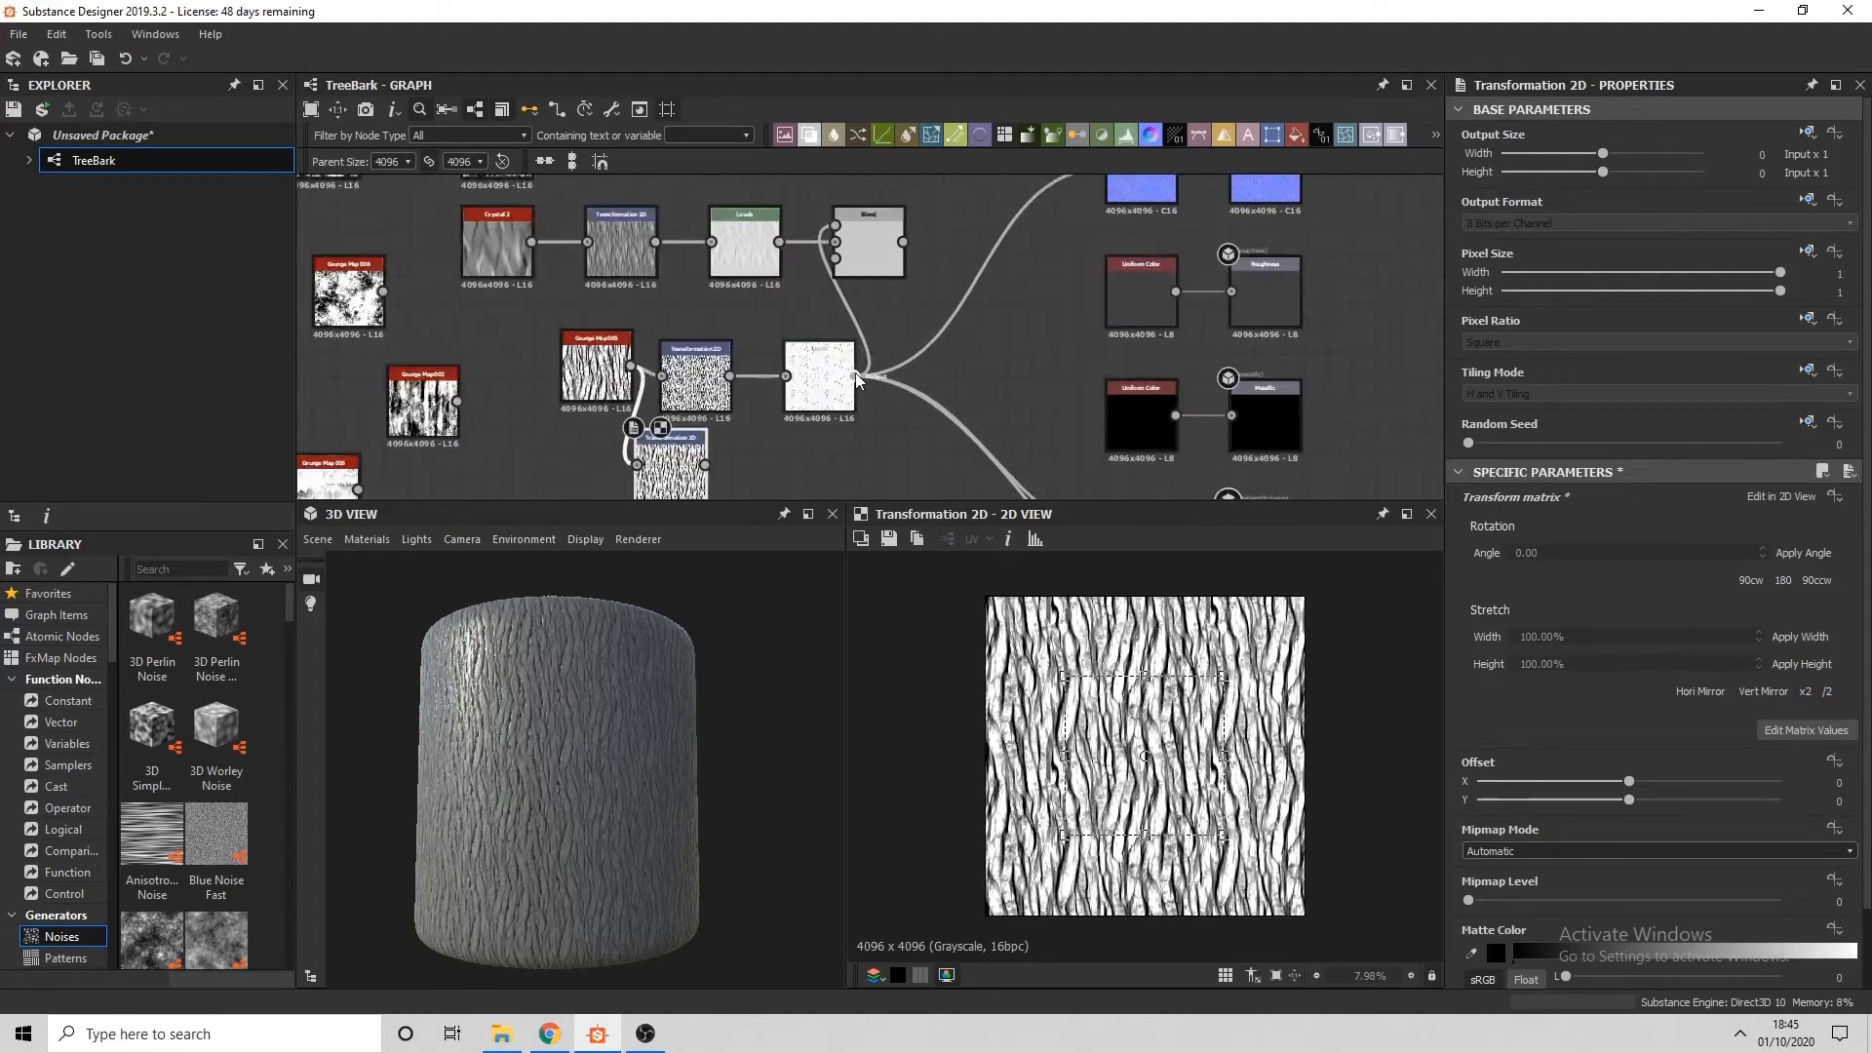
left_click_drag(858, 376, 903, 242, "shift")
Try different blending modes on the Blend node, including Multiply
left_click(868, 249)
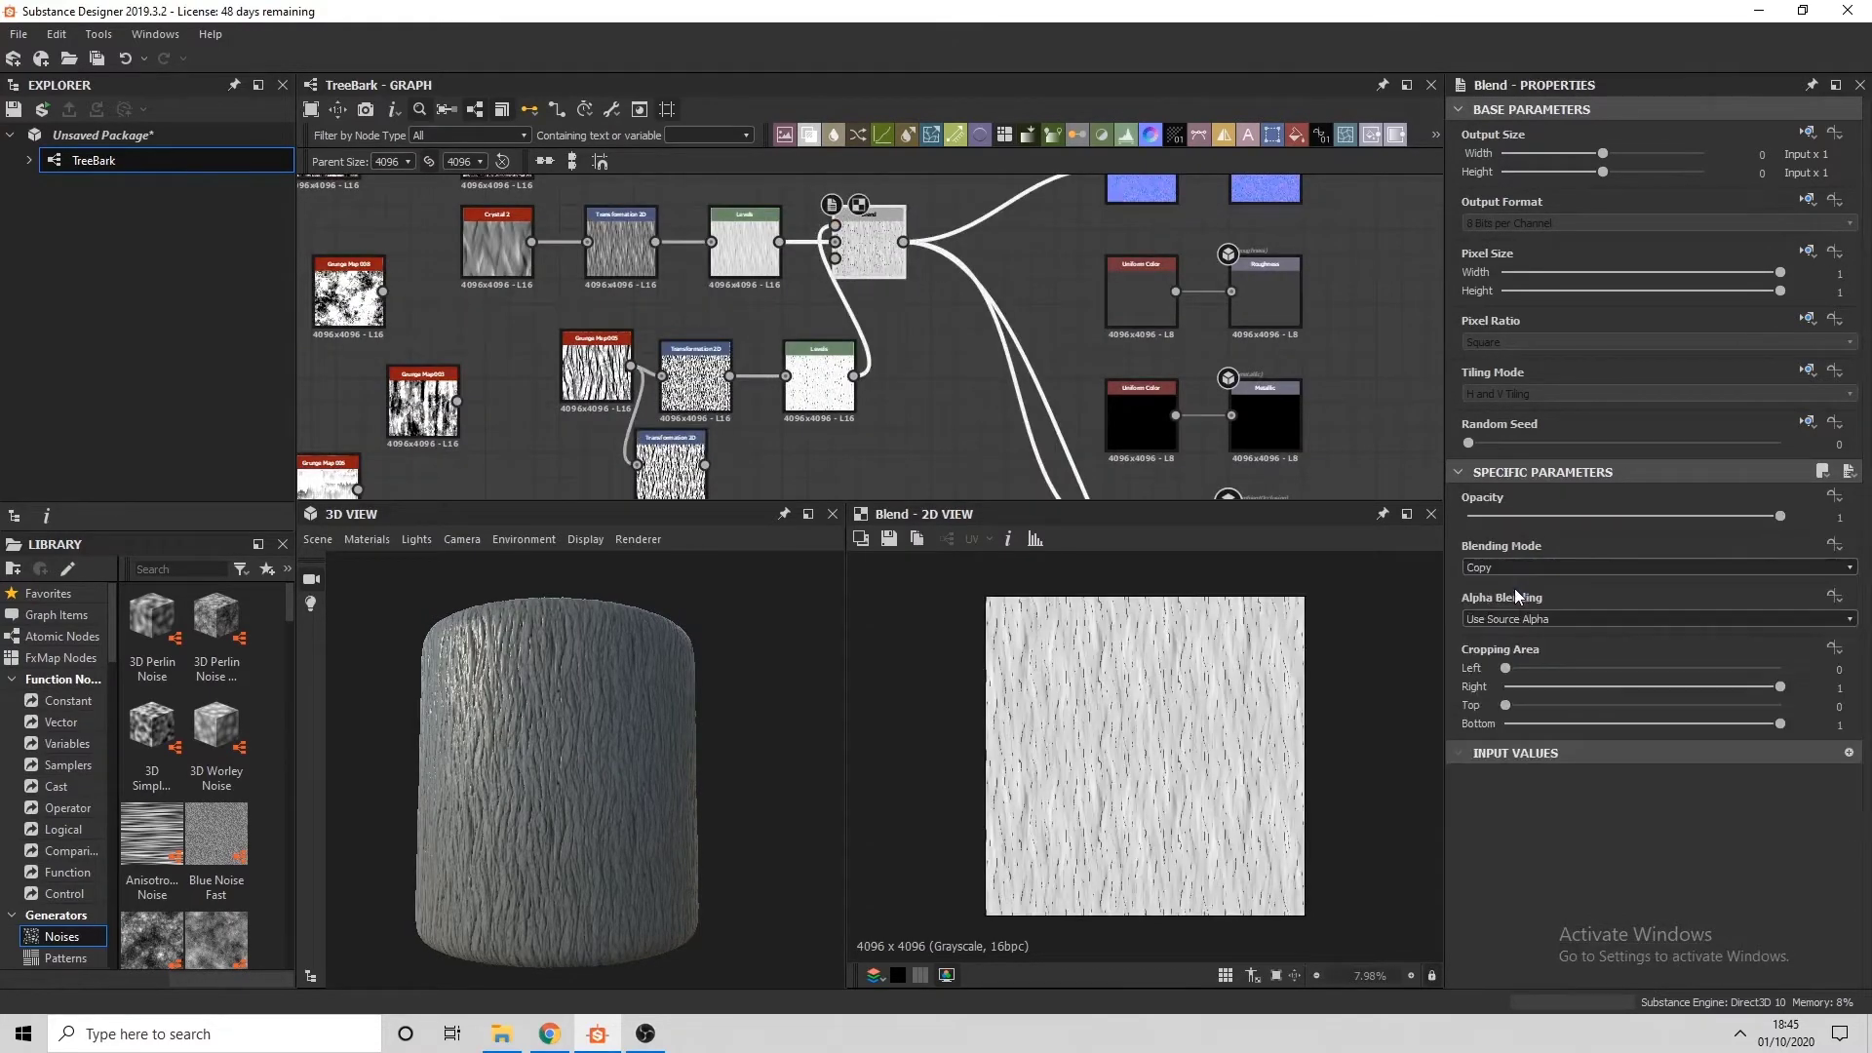
key("Down")
key("Down")
key("Down")
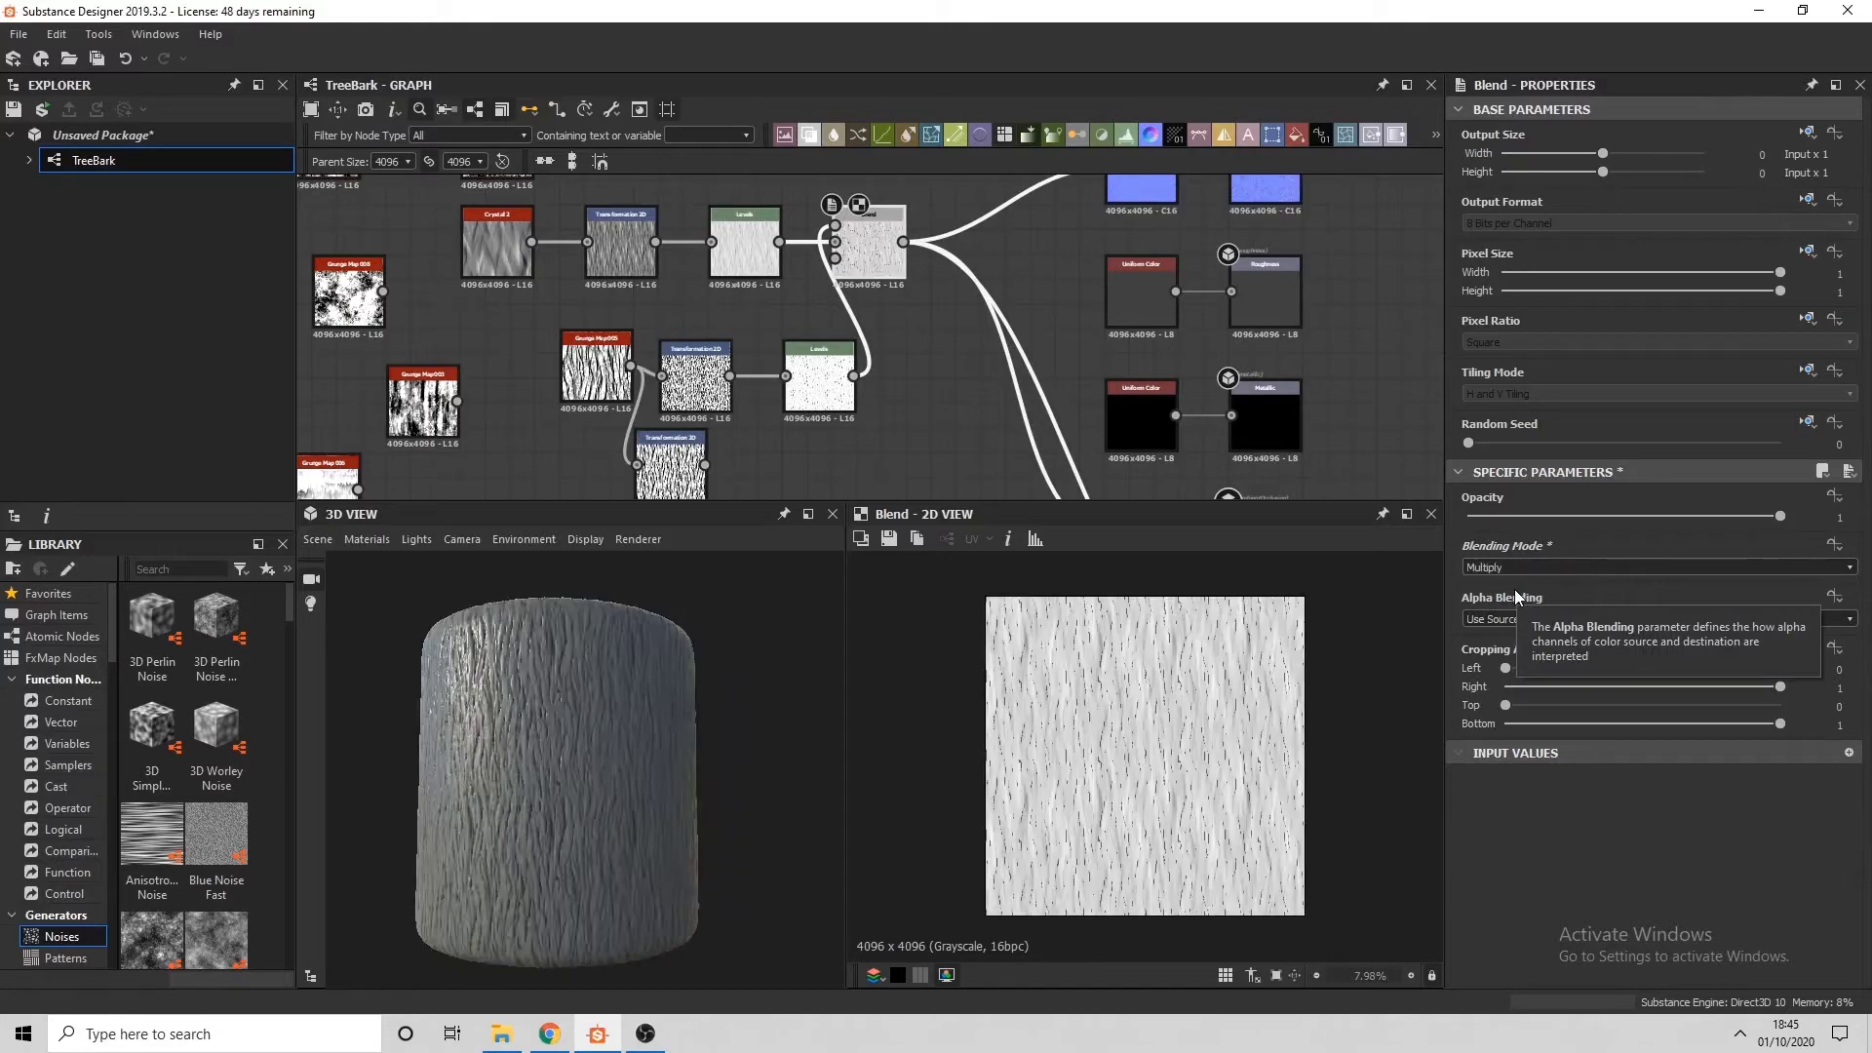
left_click(1513, 567)
left_click(1502, 629)
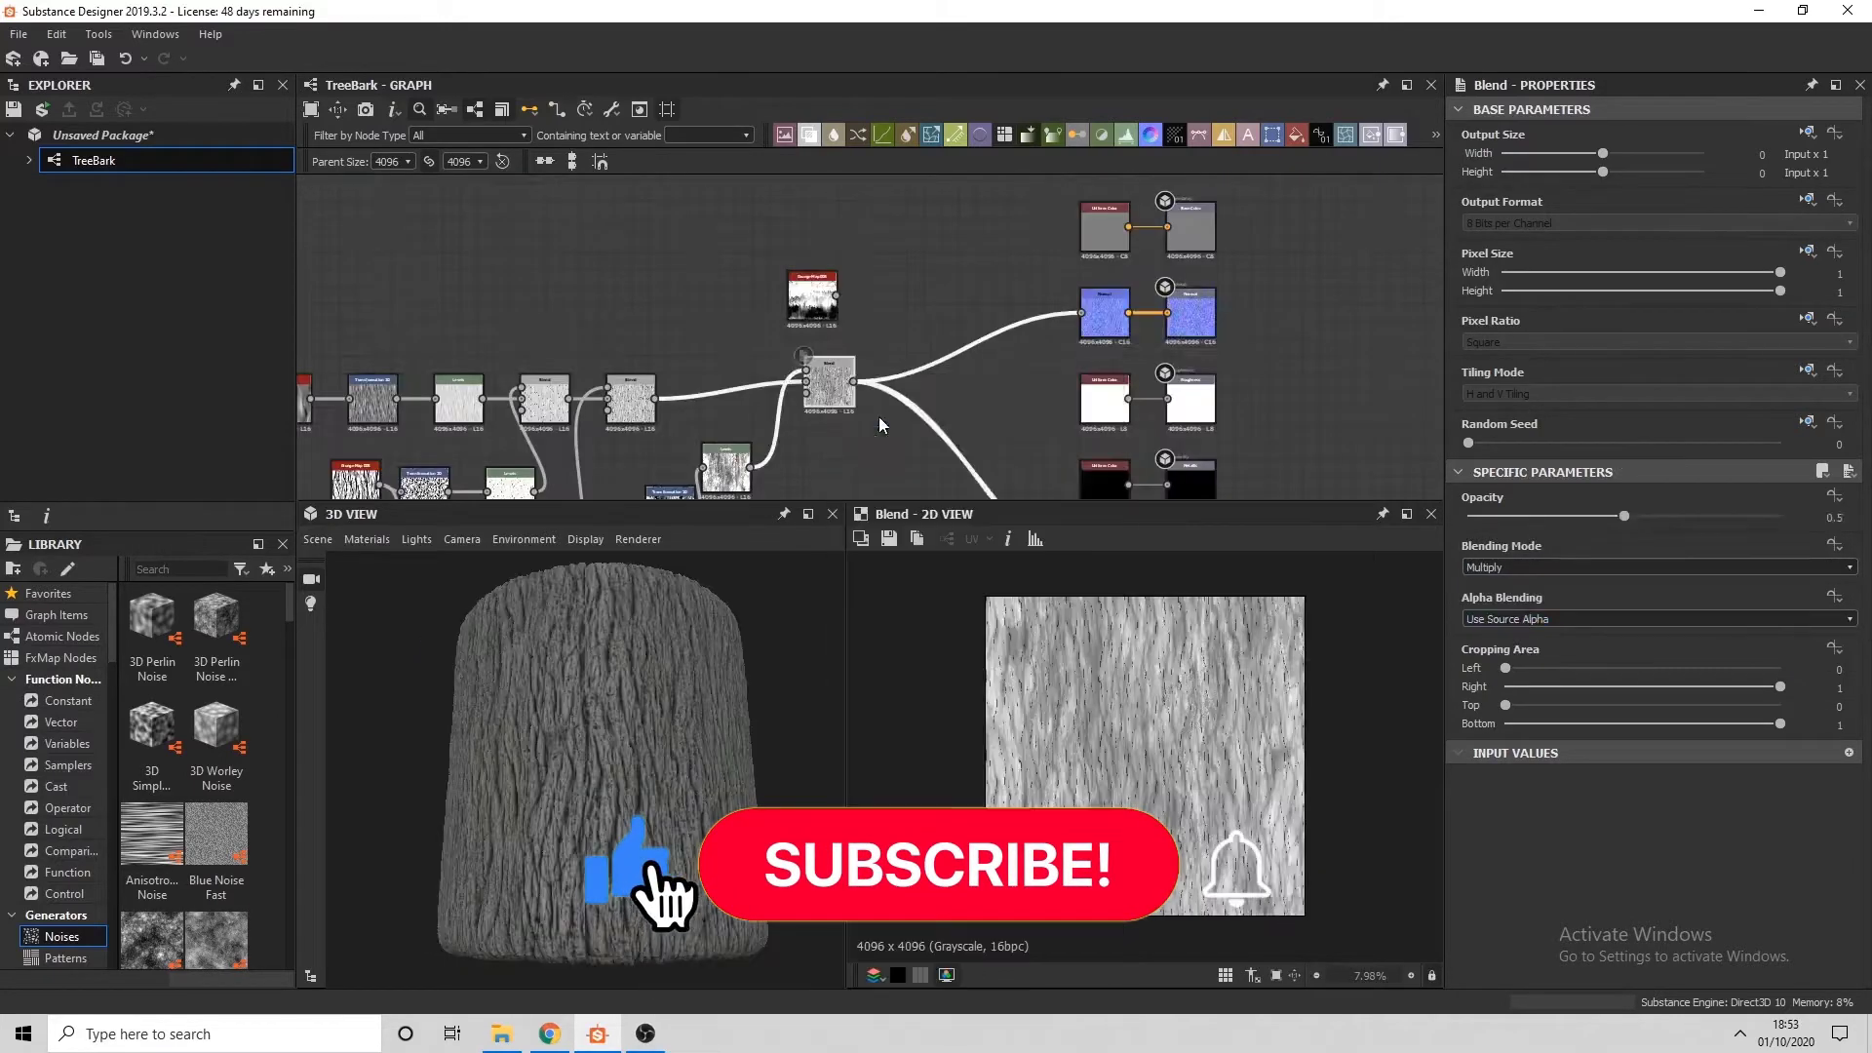
Blend the streaked grunge map over the bark chain with a new Blend node in Min (Darken) mode at 0.8 opacity
left_click(897, 368)
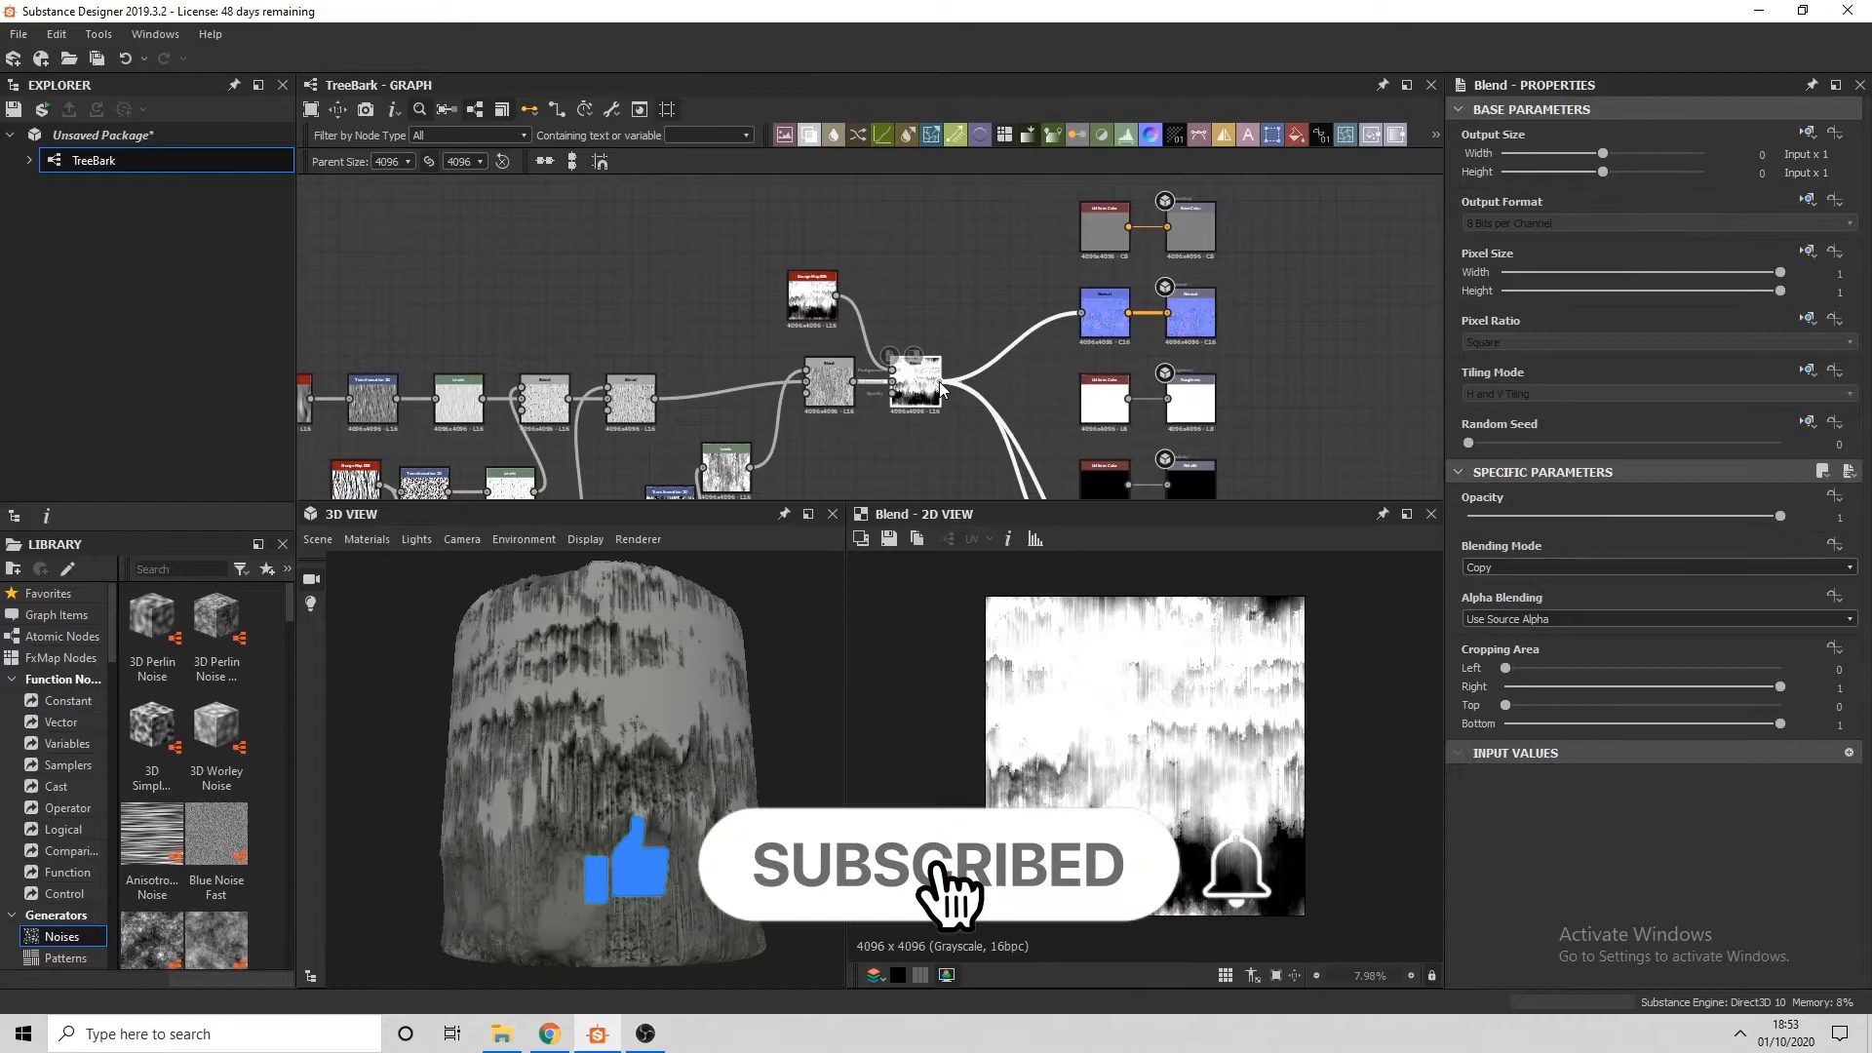
left_click(1560, 568)
left_click(1594, 599)
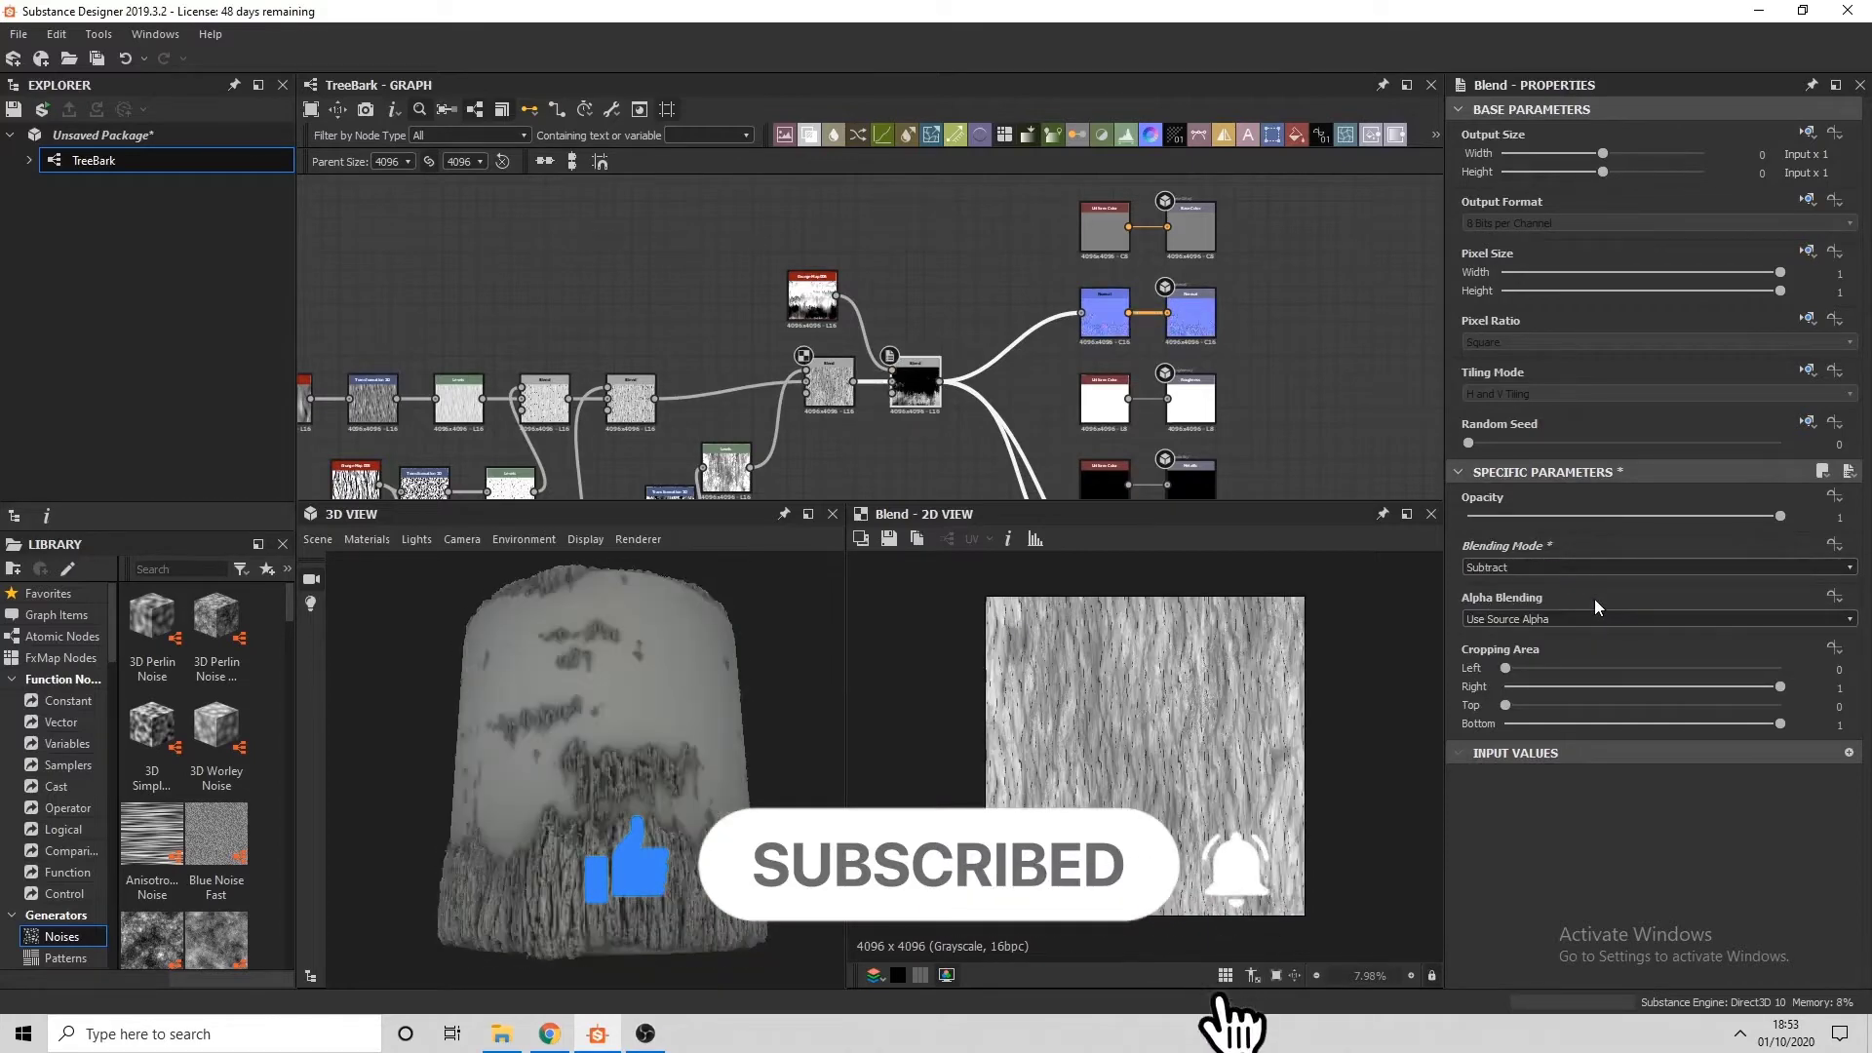
key("Down")
key("Down")
key("Down")
key("Down")
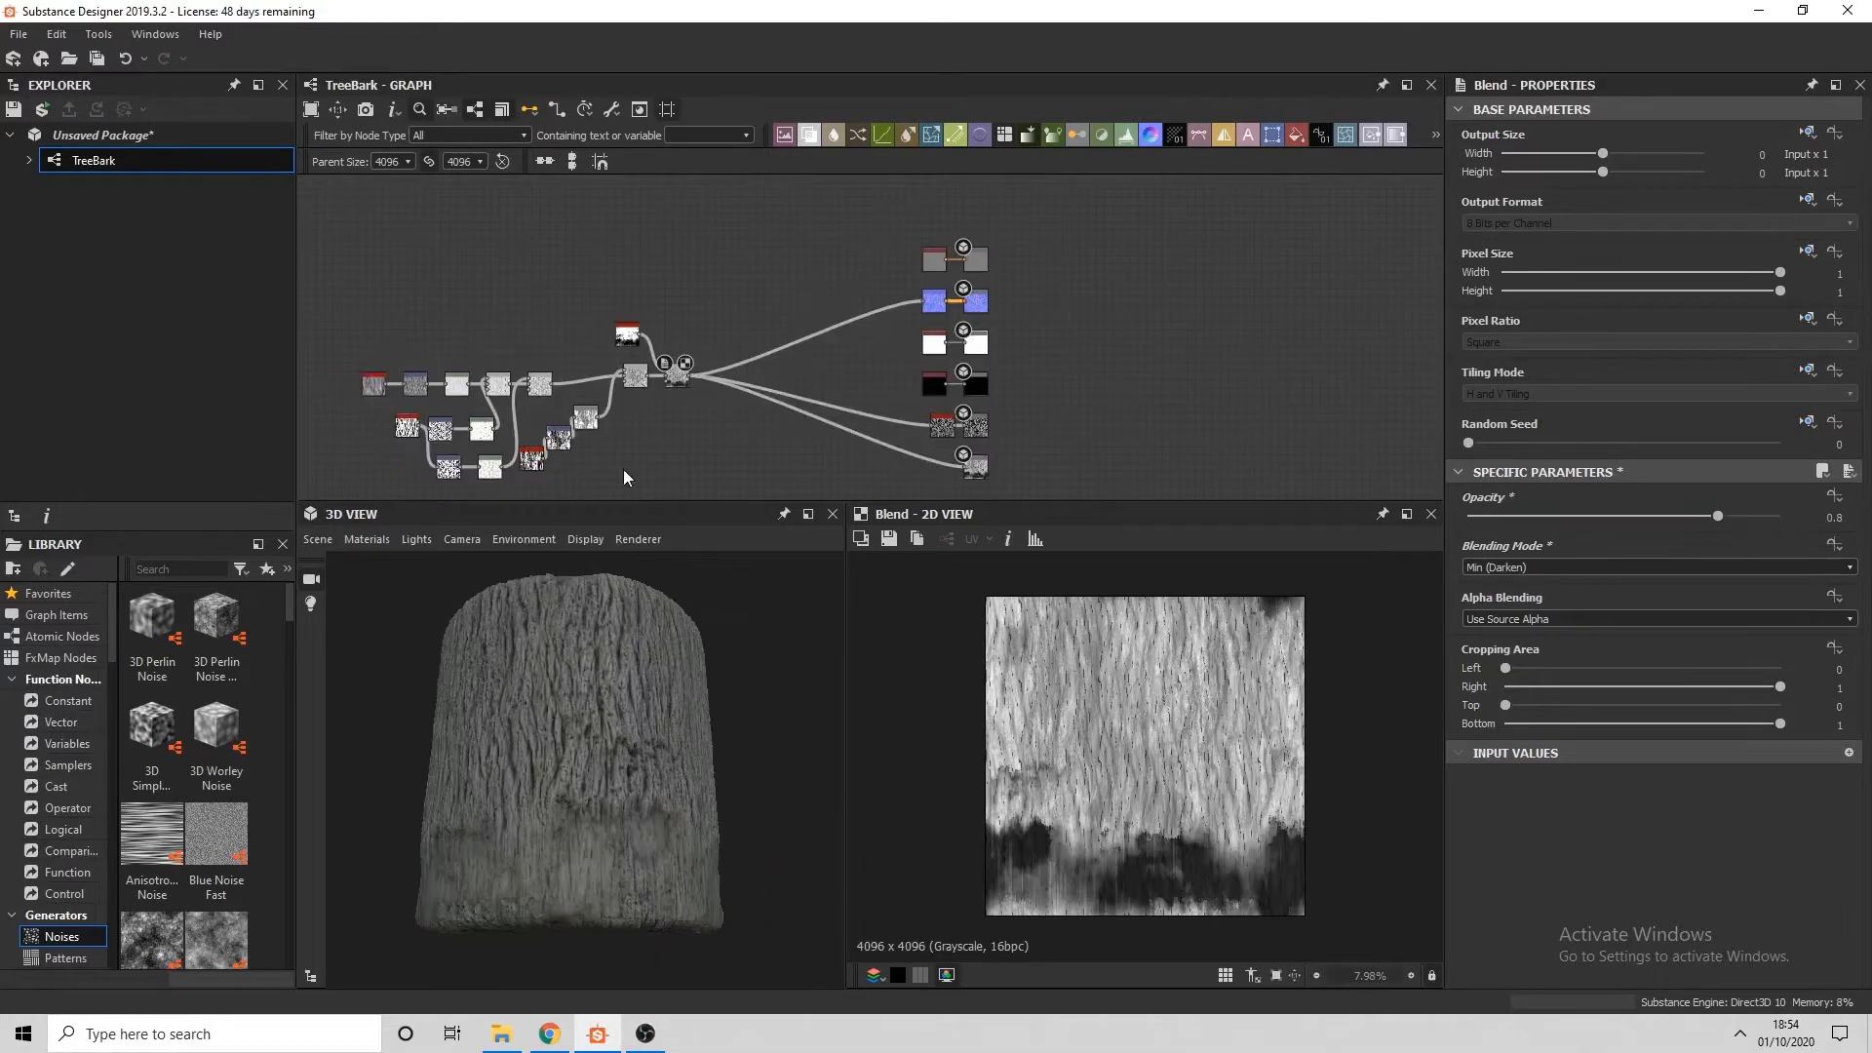
middle_click_drag(712, 200, 773, 247)
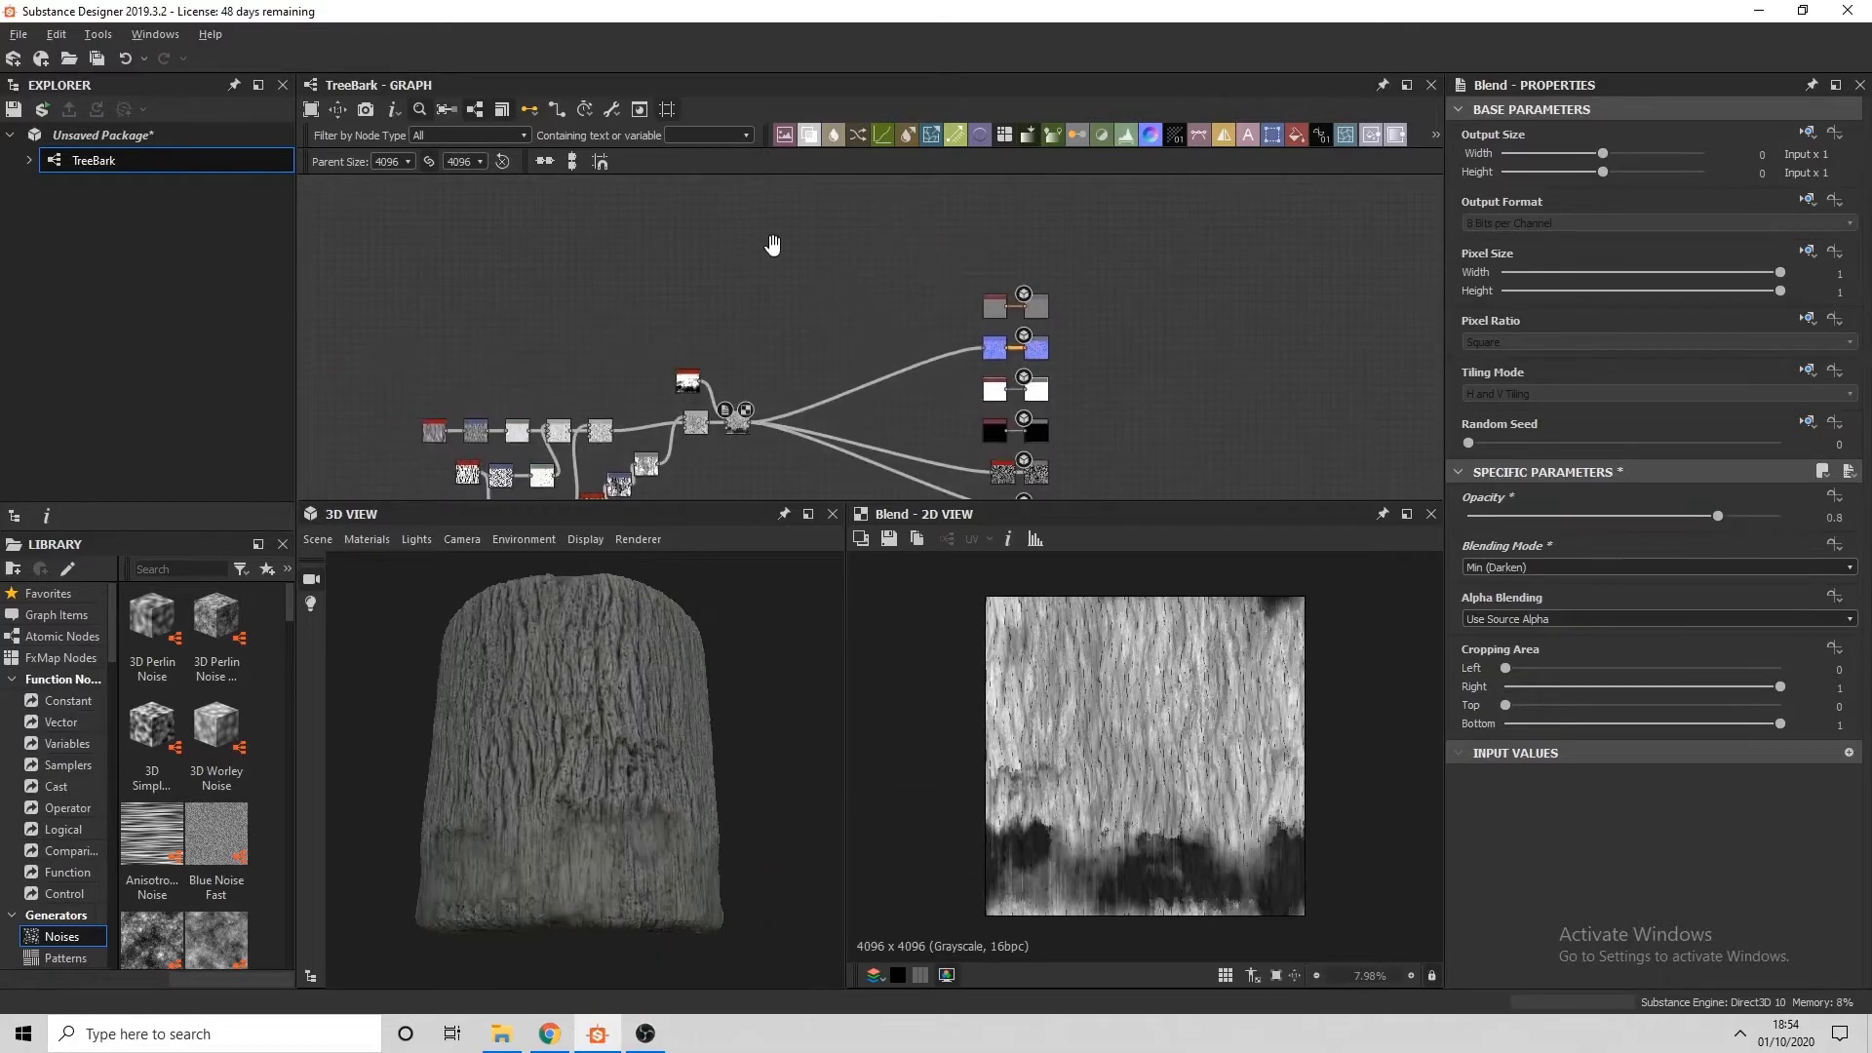
key("space")
type("polyg")
key("Down")
key("Return")
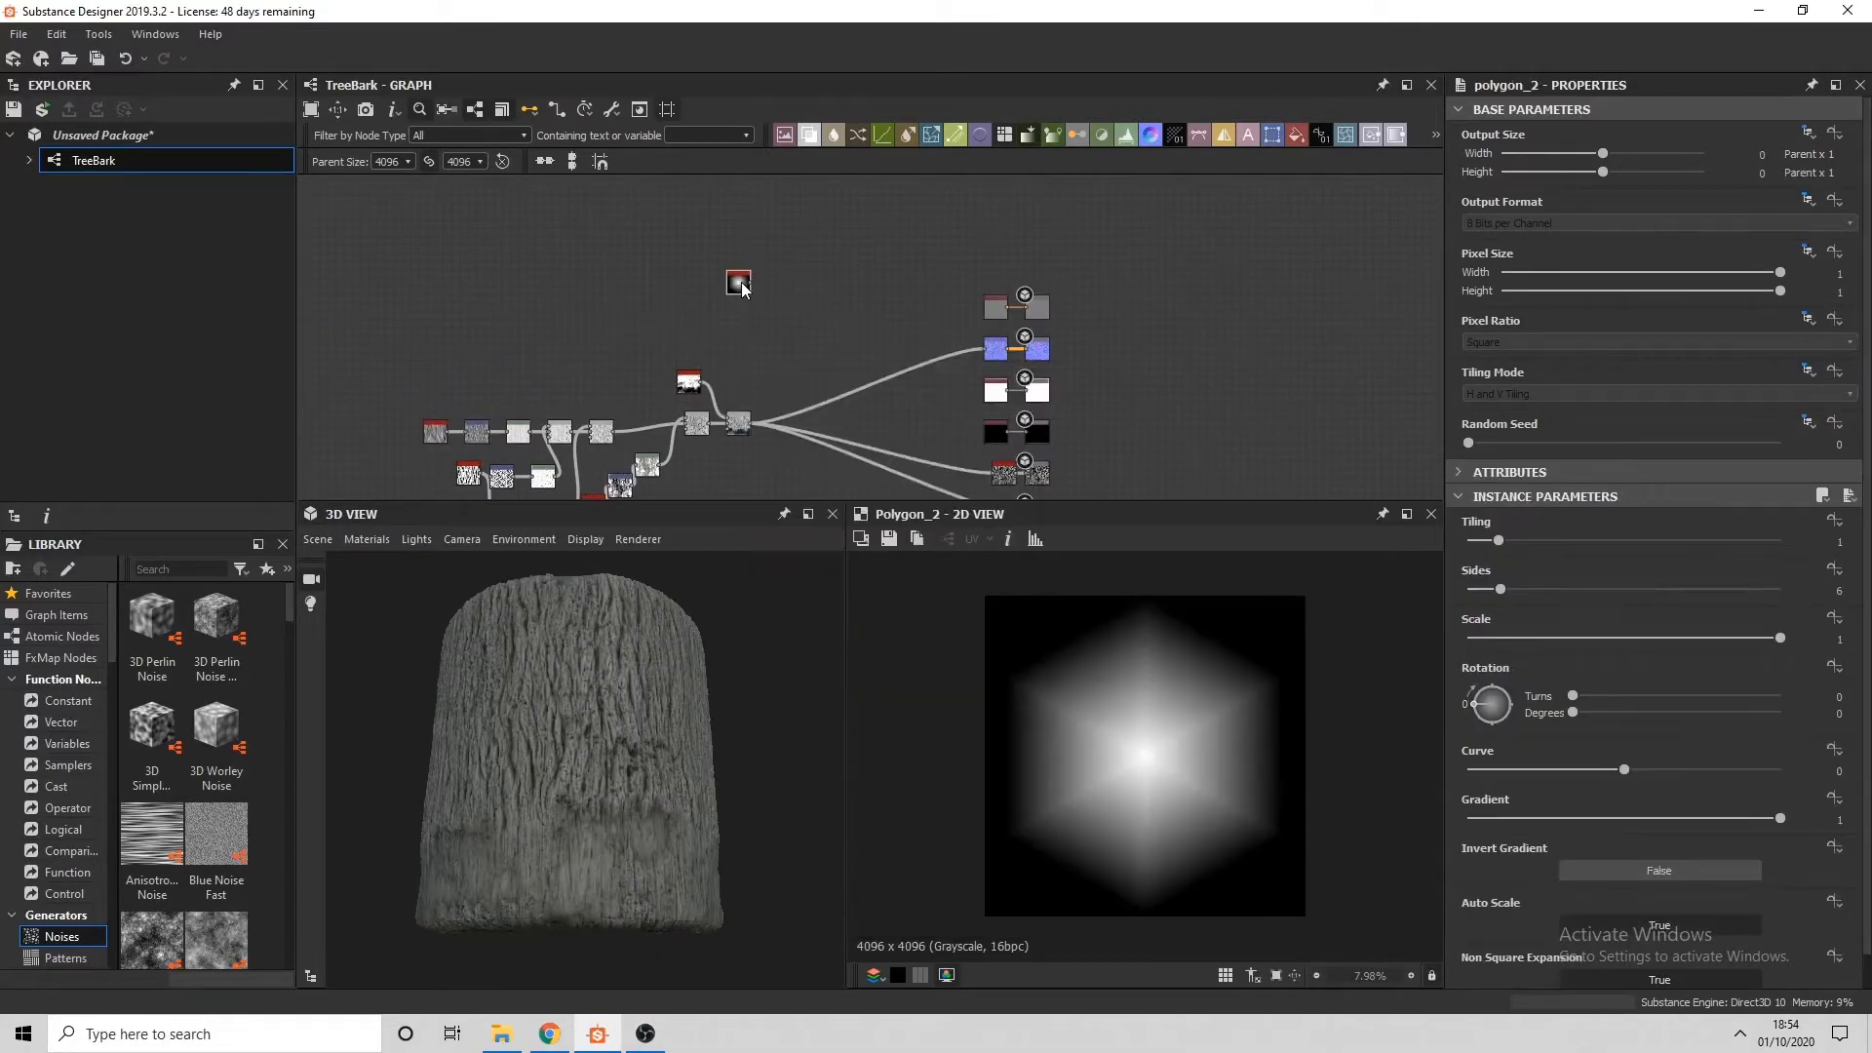
left_click_drag(1500, 589, 1545, 591)
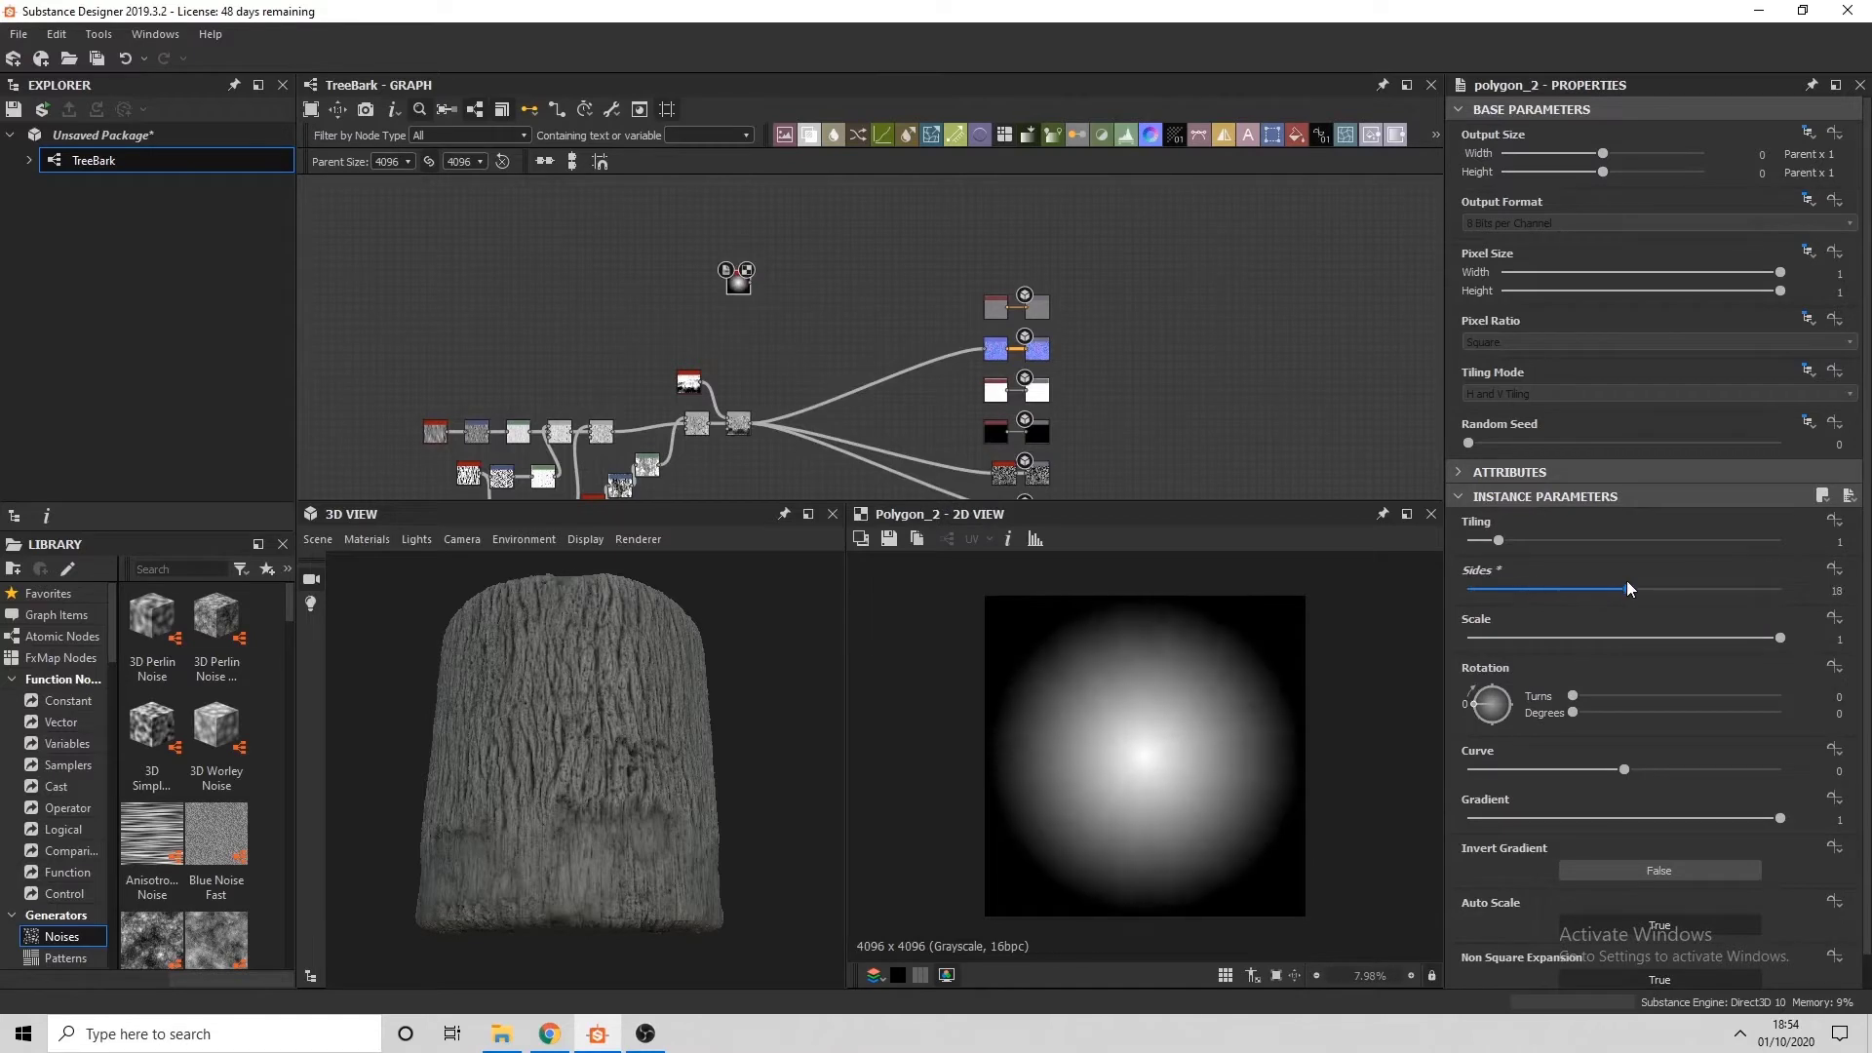
key("ctrl+z")
key("Delete")
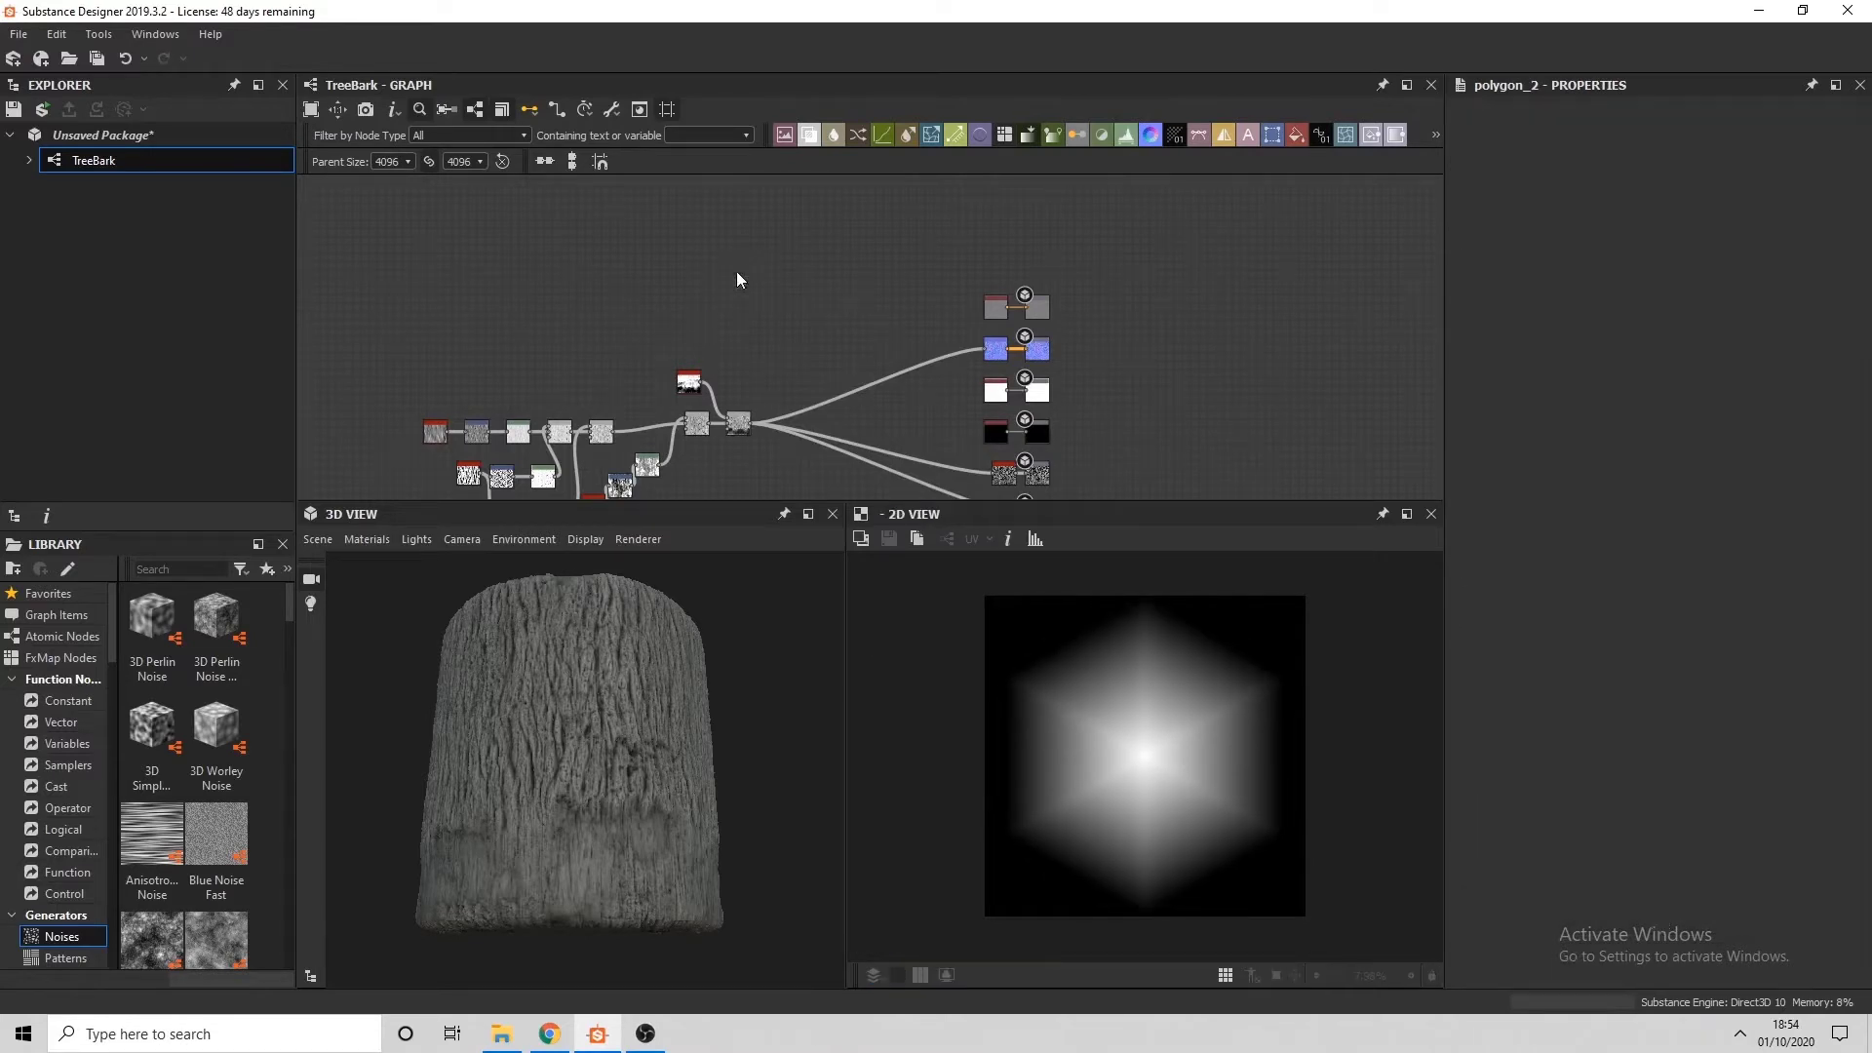
Add a Shape node above the bark chain with the Paraboloid pattern and a scale of 0.89
right_click(735, 272)
left_click(692, 261)
key("space")
type("circ")
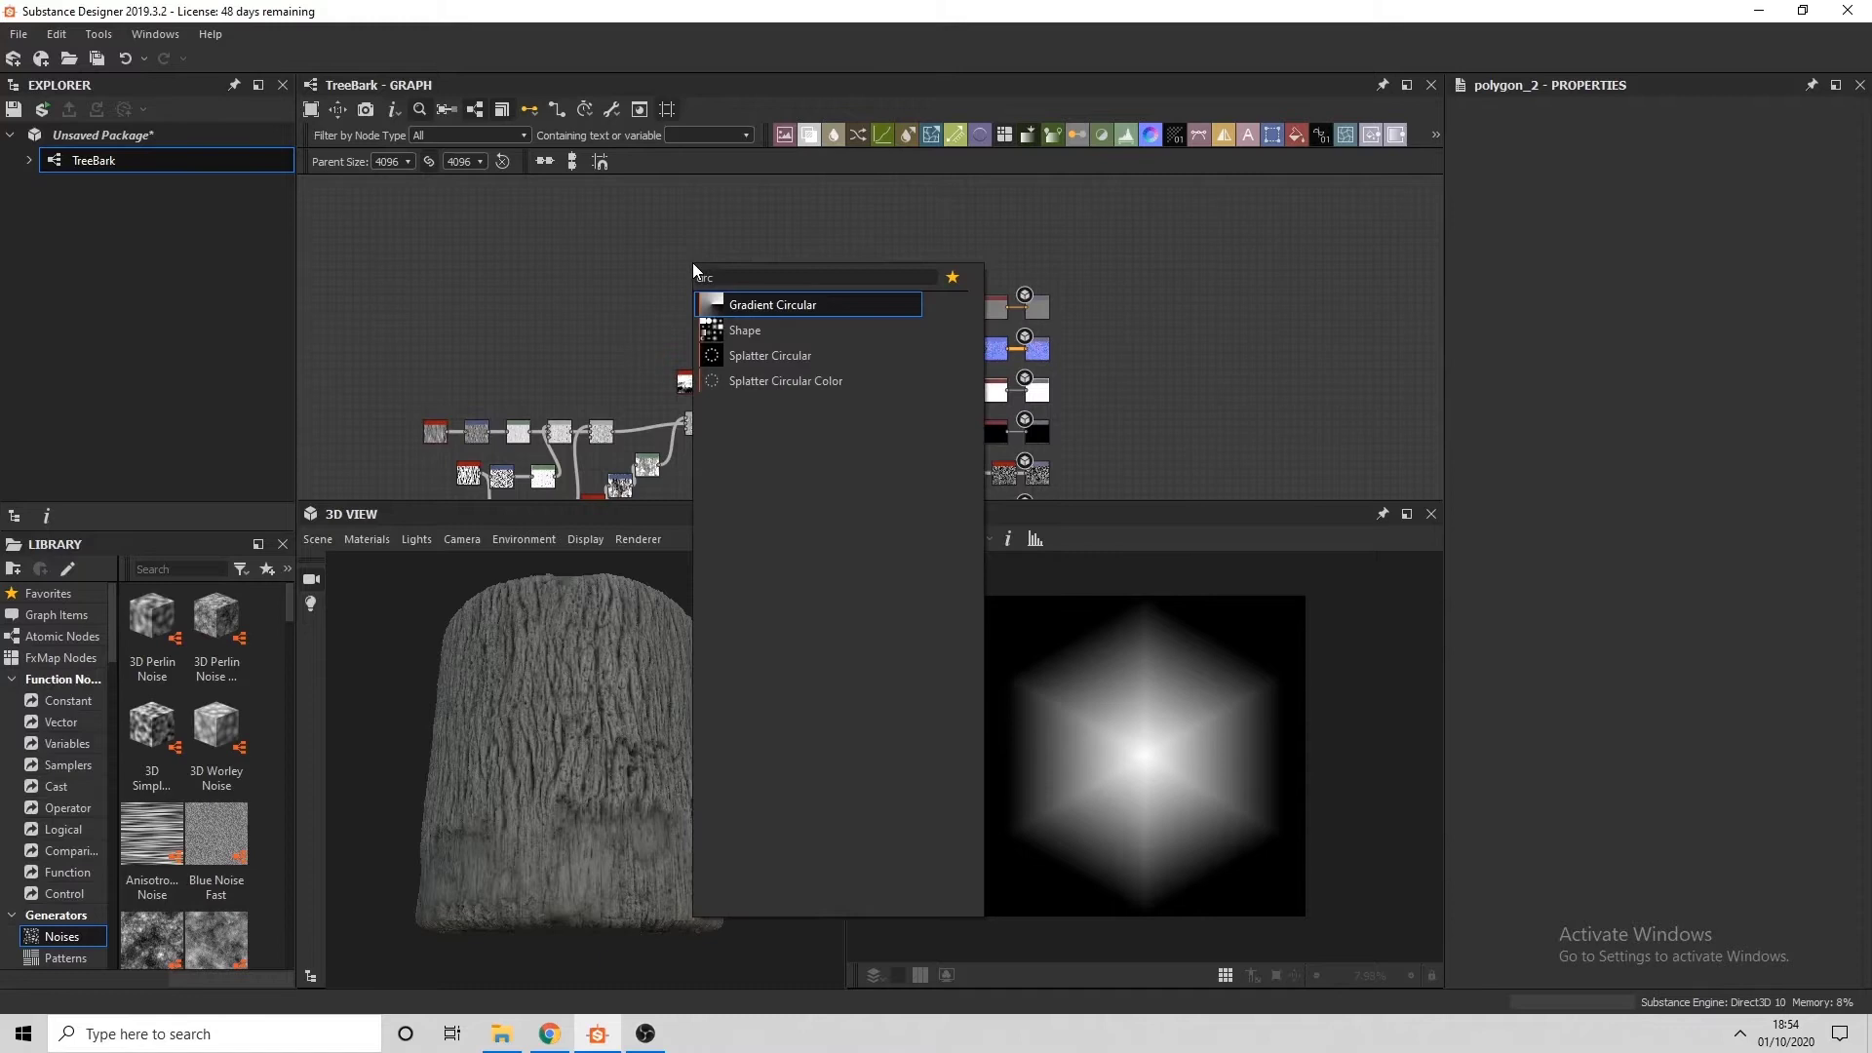
key("Down")
key("Return")
left_click(1501, 592)
left_click(1500, 626)
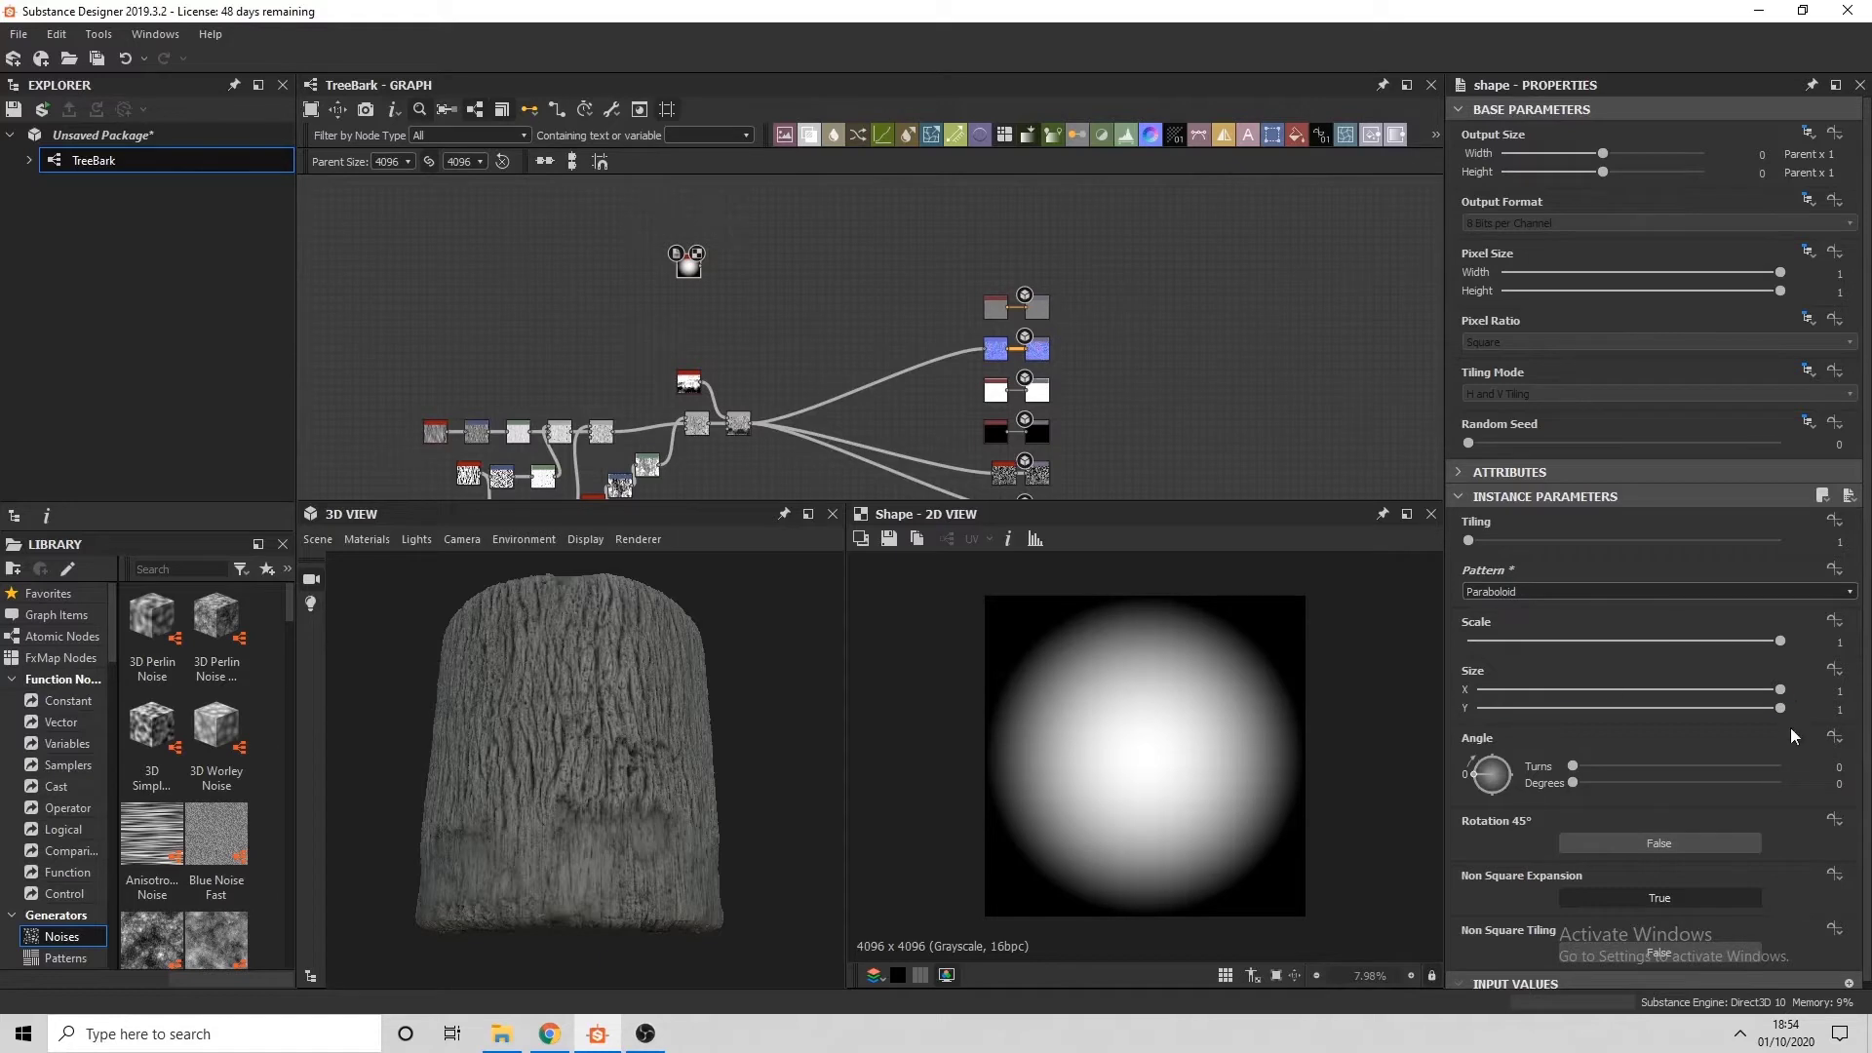
left_click_drag(1779, 639, 1746, 639)
Try other patterns on the Shape node, including Bell, Ridged Bell and Pyramid, and settle on Paraboloid
left_click(1507, 592)
left_click(1513, 650)
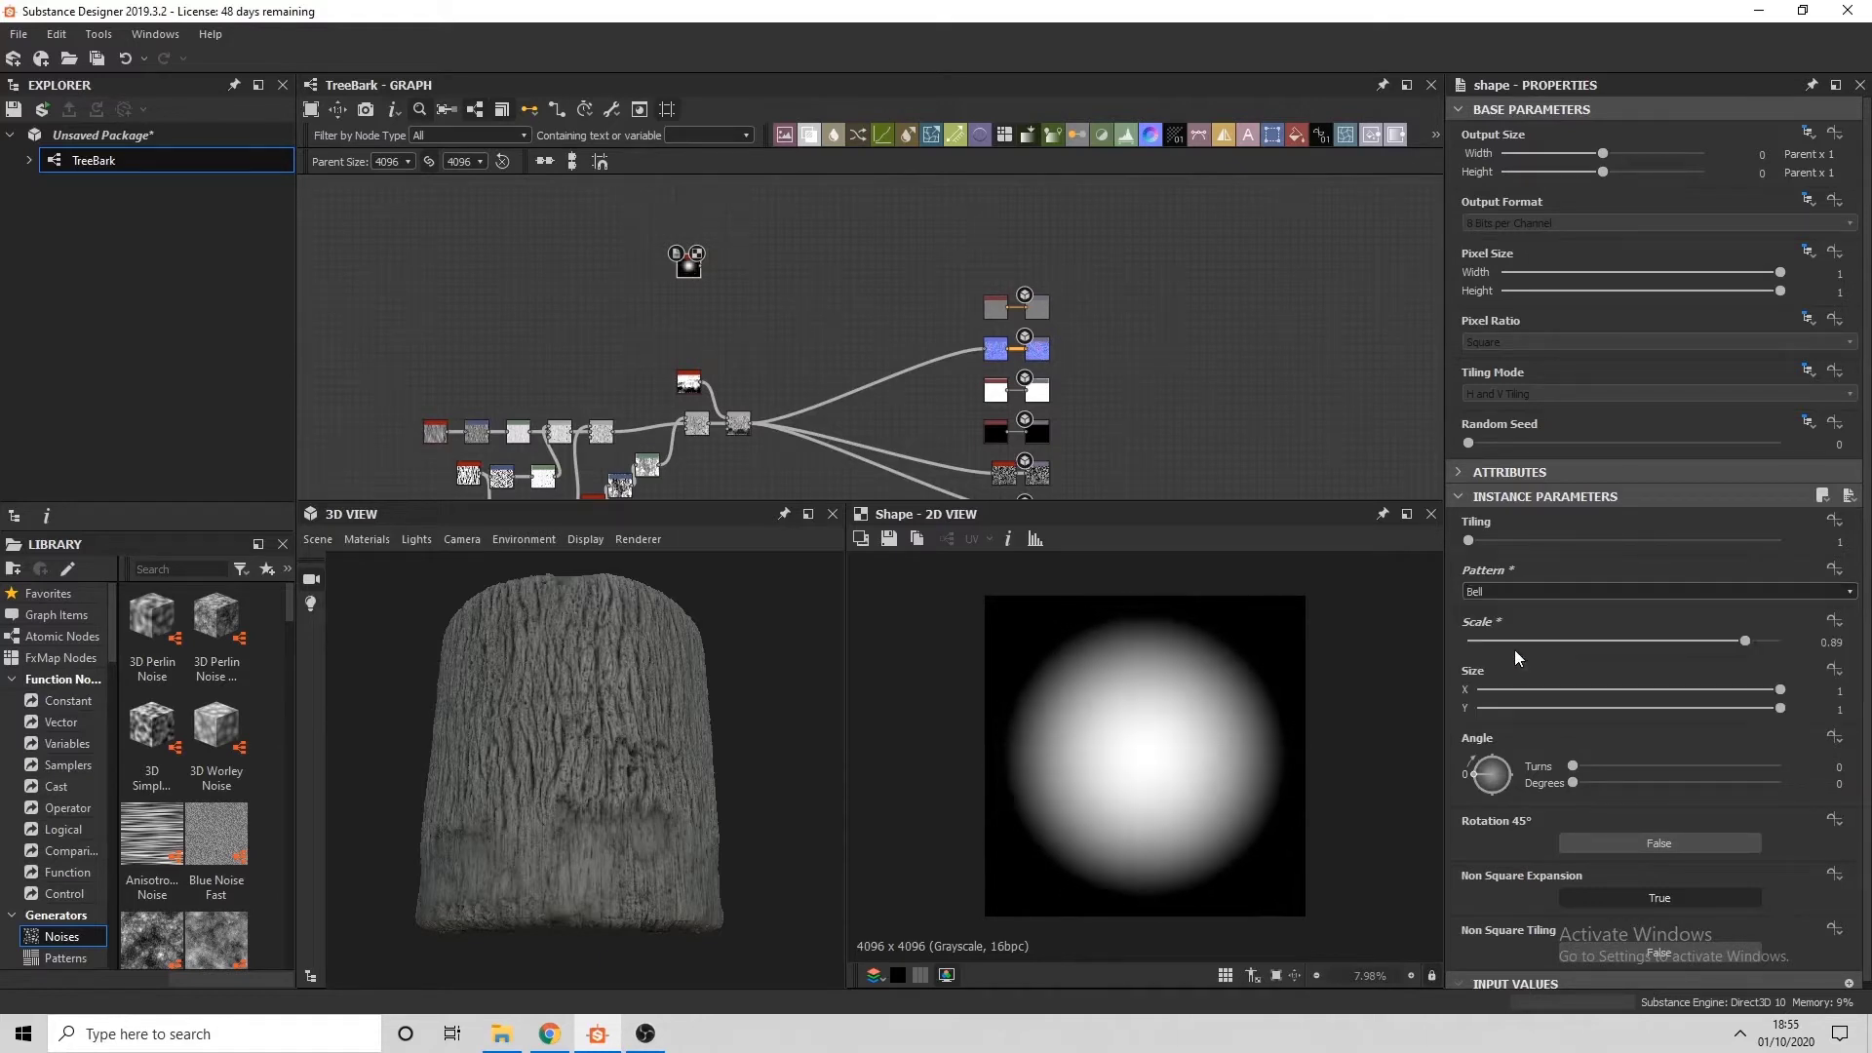
key("Down")
key("Down")
key("Down")
key("Down")
key("Down")
key("Down")
key("Down")
key("Down")
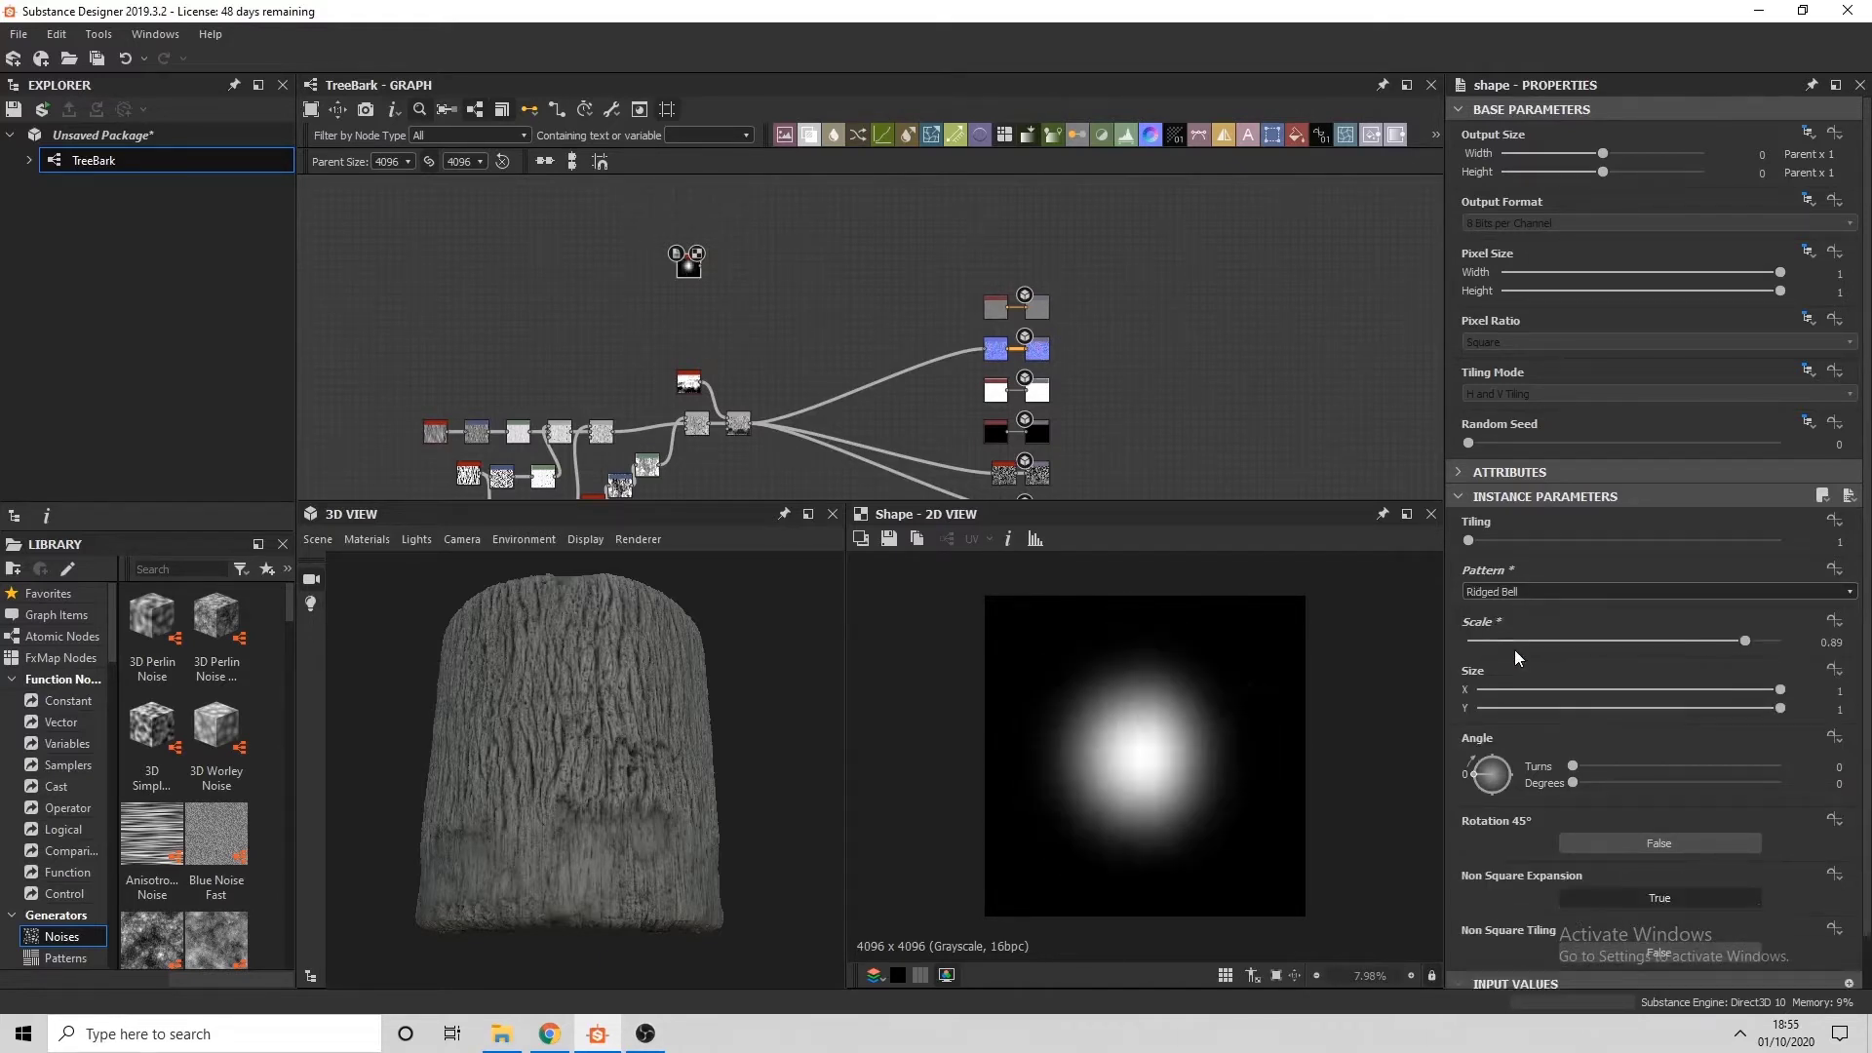
key("Up")
key("Up")
key("Up")
key("Up")
key("Up")
key("Up")
key("Up")
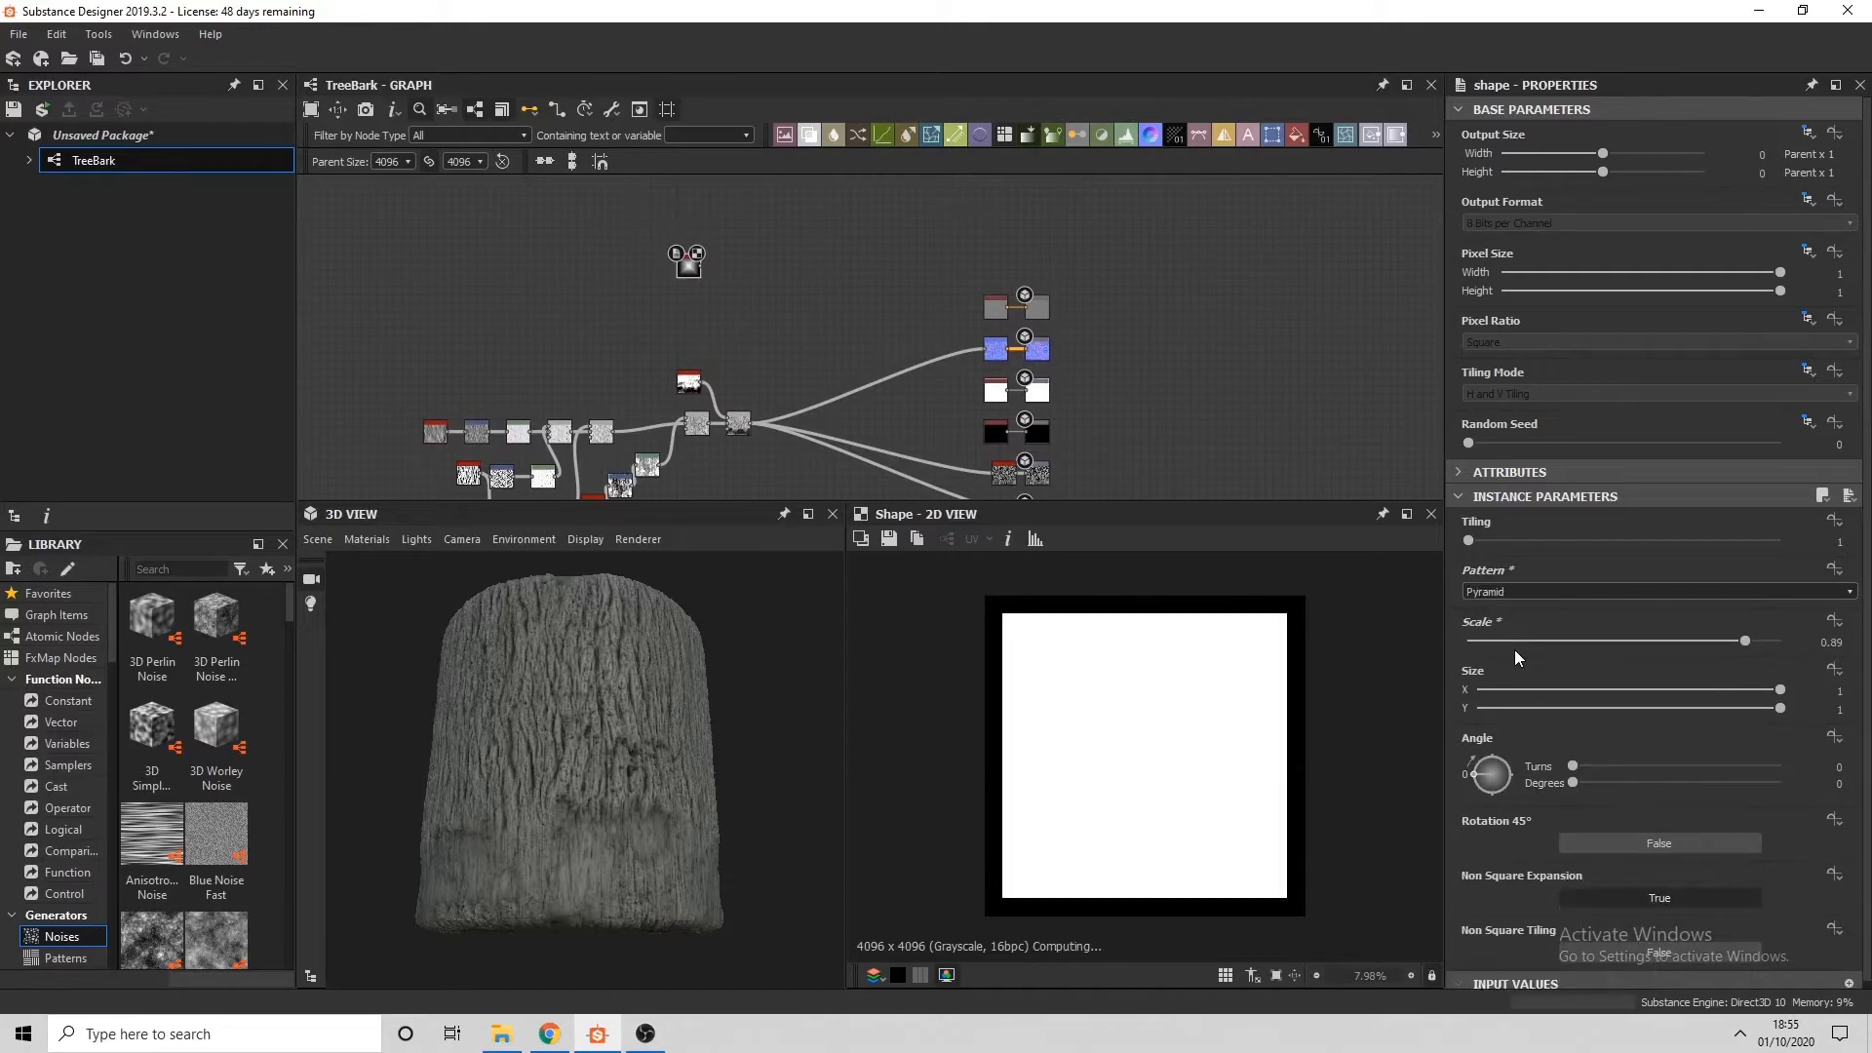
key("Up")
key("Up")
key("Up")
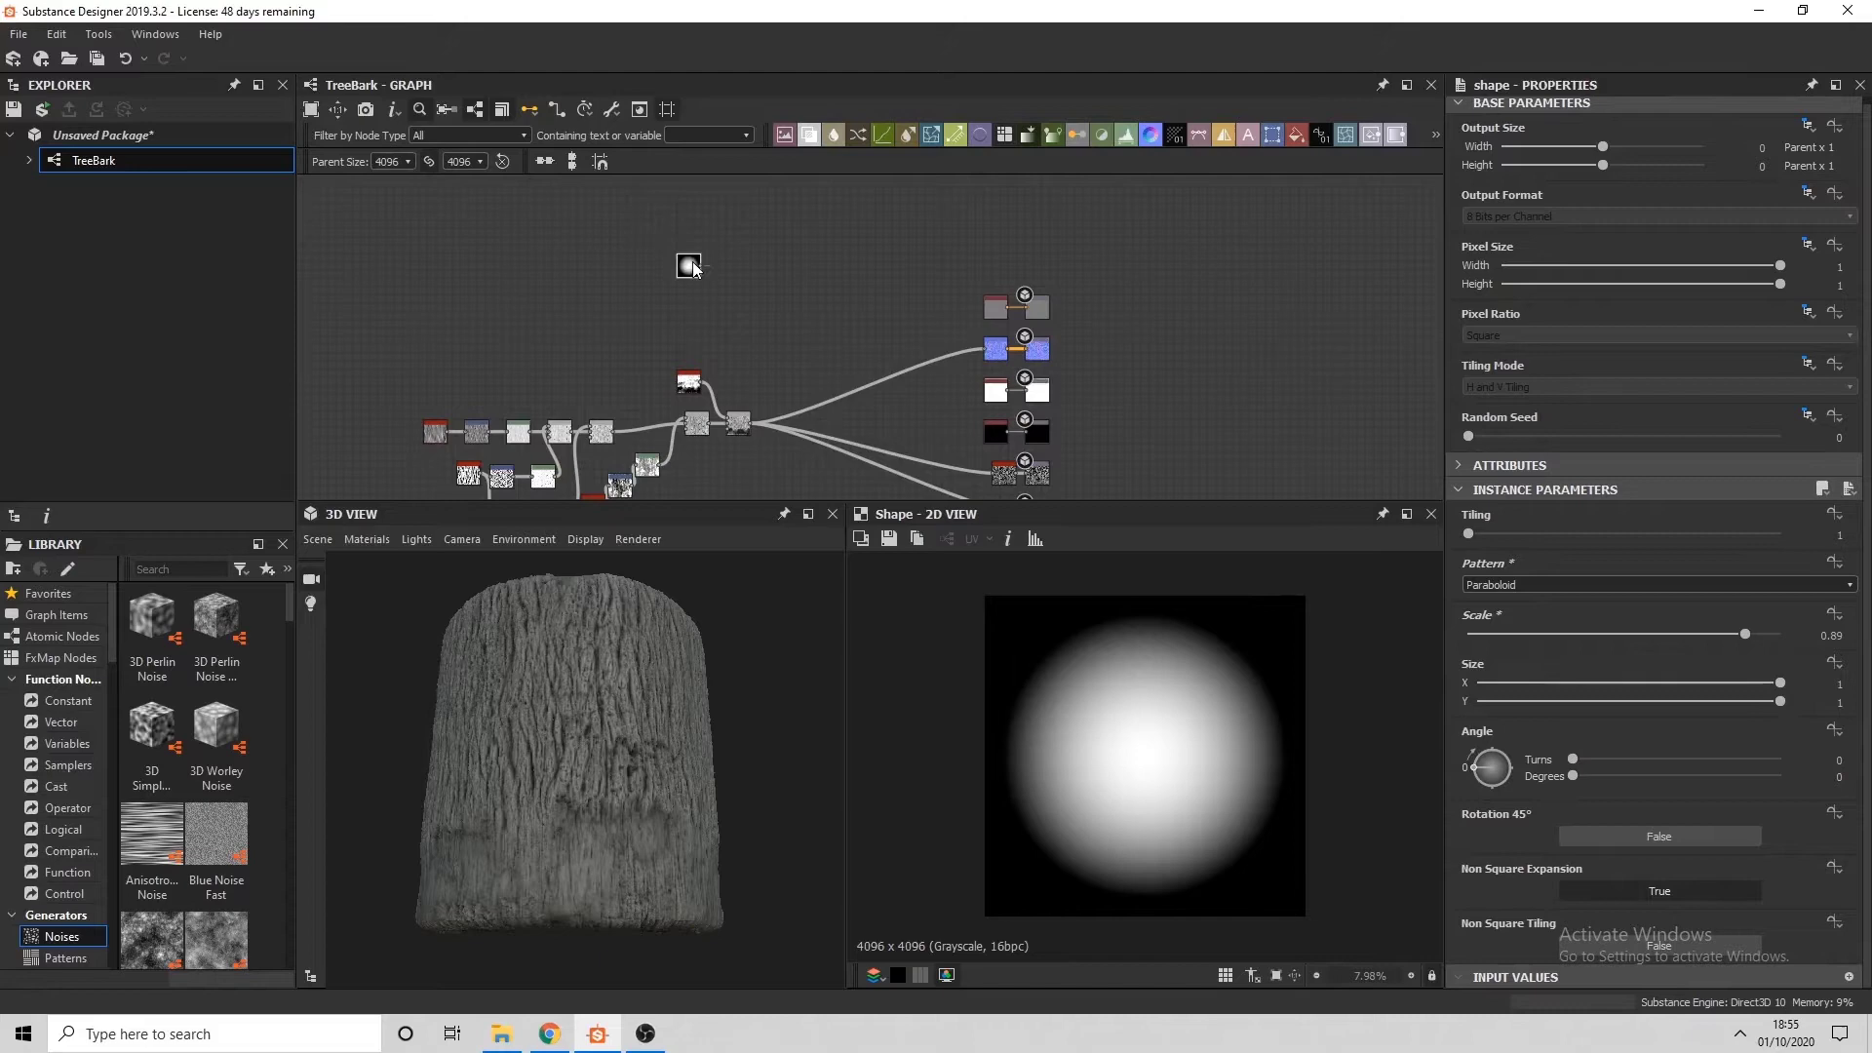
Add a Directional Warp node fed by the Shape node
key("space")
type("dire")
key("Down")
key("Return")
middle_click_drag(733, 275, 831, 321)
scroll(798, 306, "up", 5)
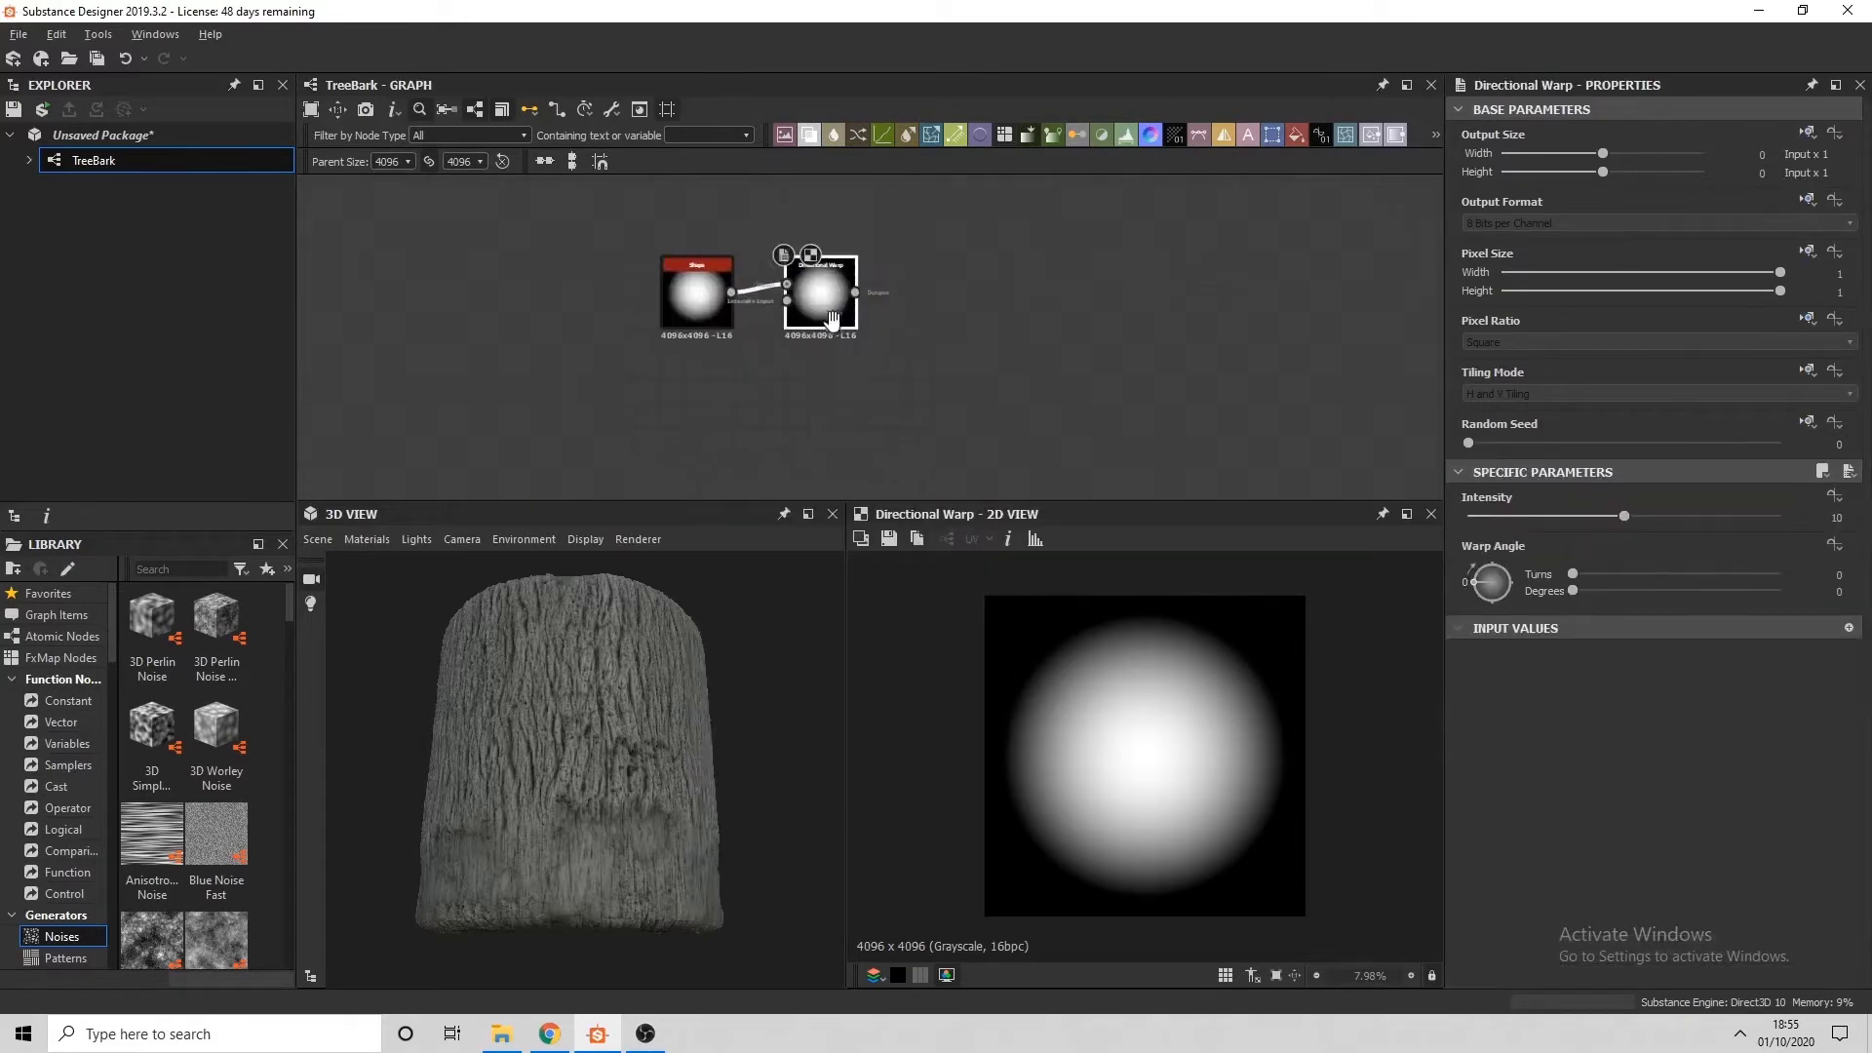
Add a Perlin Noise node, connect it to the Directional Warp's intensity input and preview the warp
scroll(760, 325, "up", 3)
key("space")
type("per")
key("Return")
left_click_drag(795, 396, 806, 282)
left_click(840, 284)
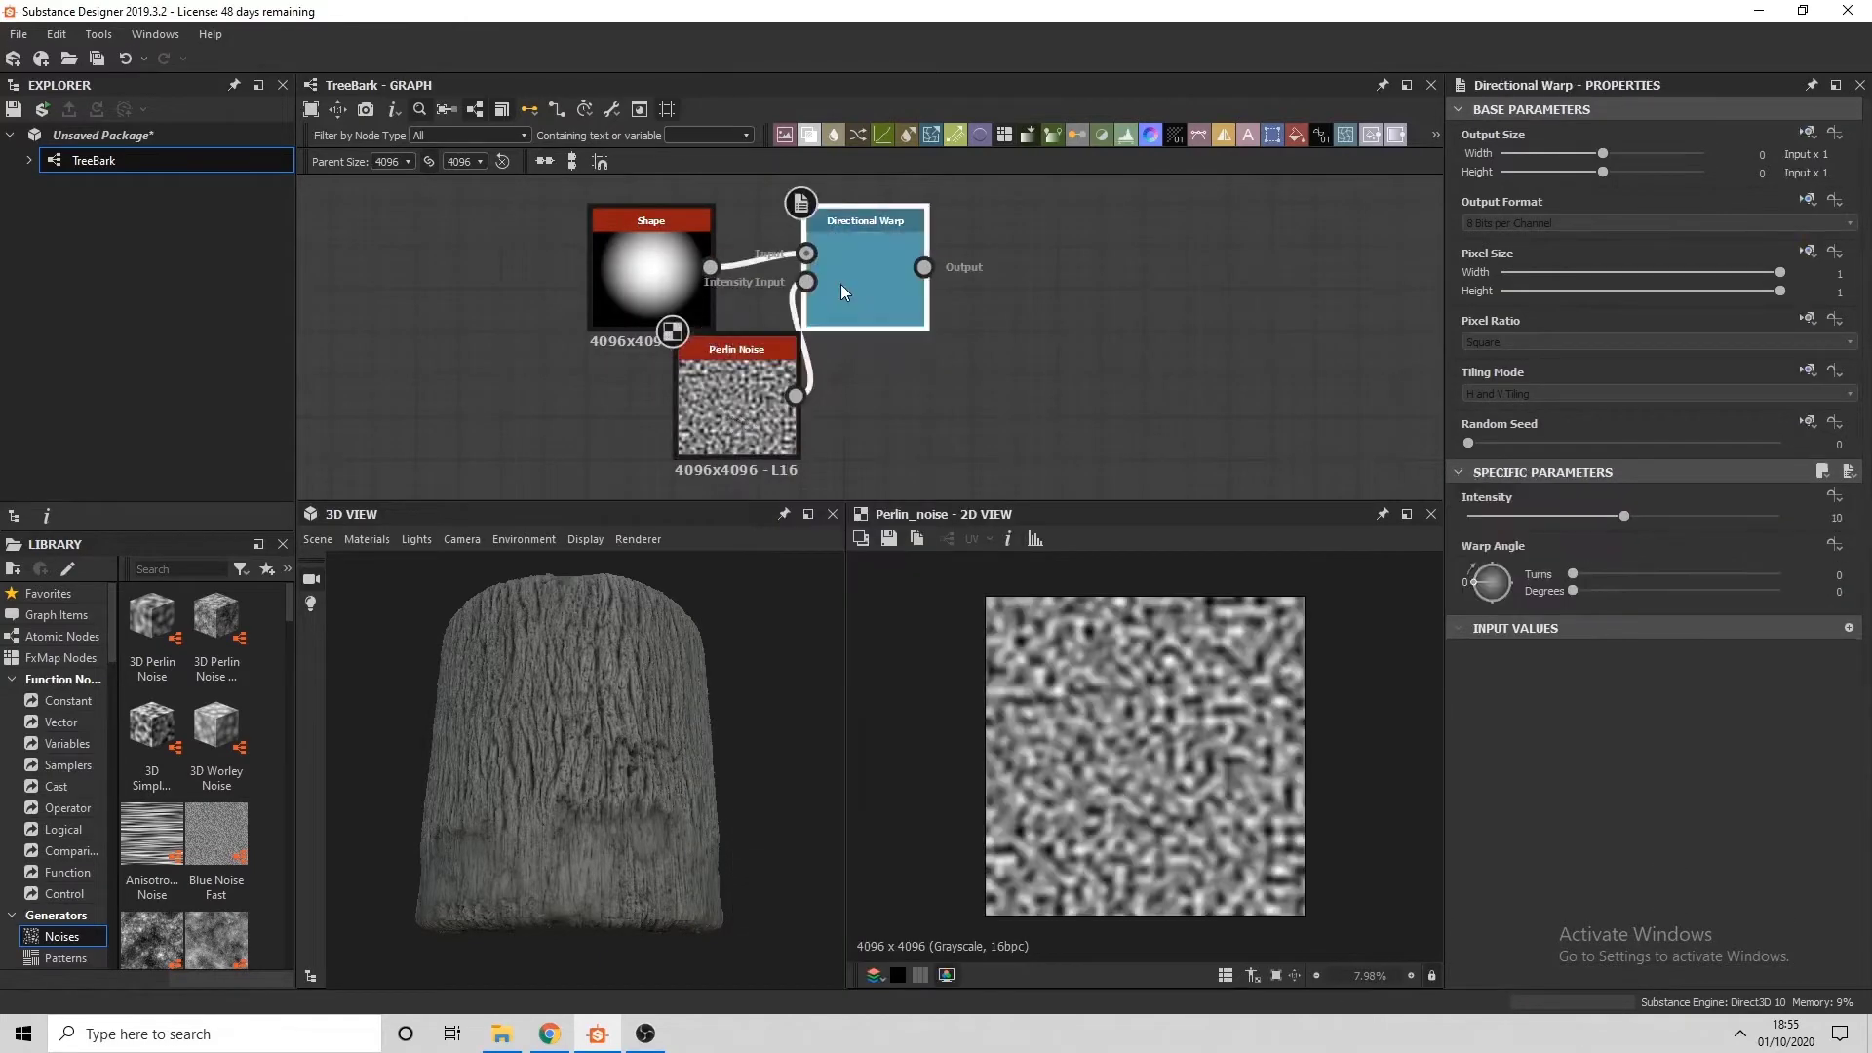
double_click(841, 284)
Set the Perlin Noise scale to 9 and the Directional Warp to intensity 20 with a warp angle of about 177 degrees
left_click(763, 411)
left_click_drag(1624, 543, 1475, 546)
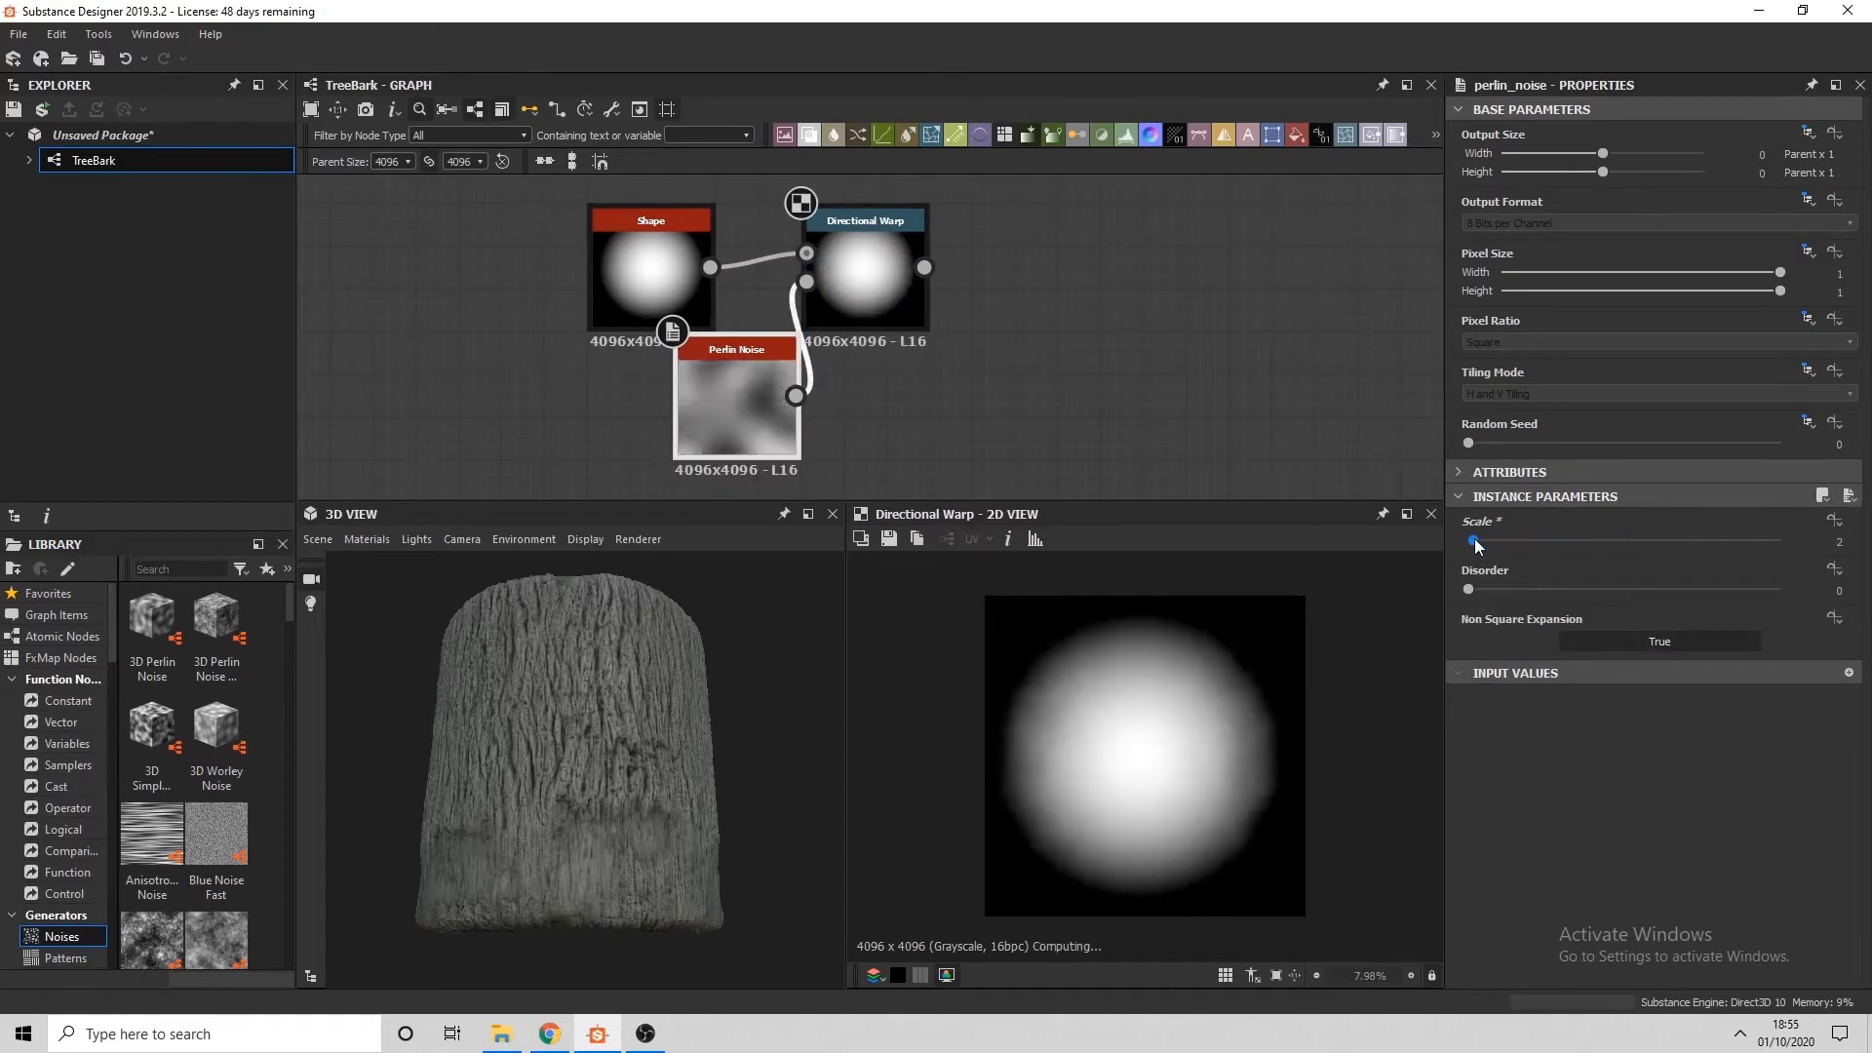
left_click(828, 289)
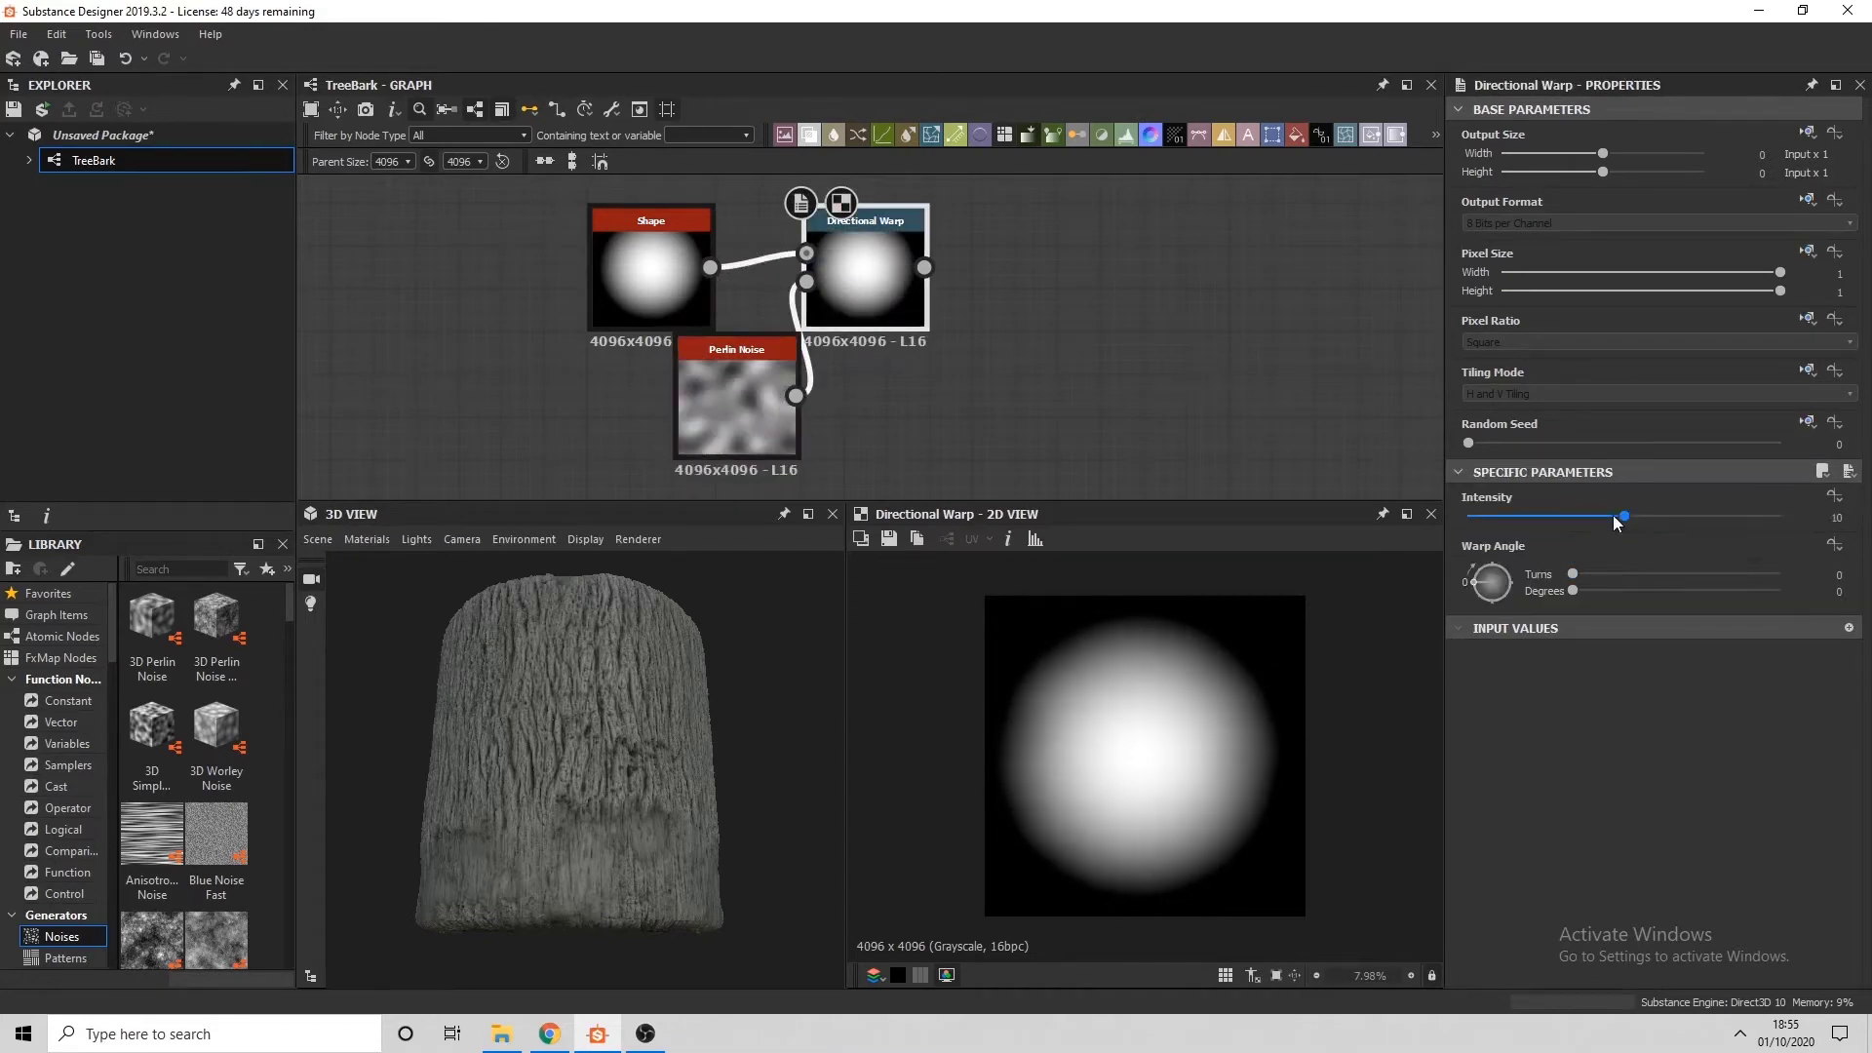
left_click_drag(1623, 516, 1784, 516)
left_click_drag(1573, 591, 1687, 591)
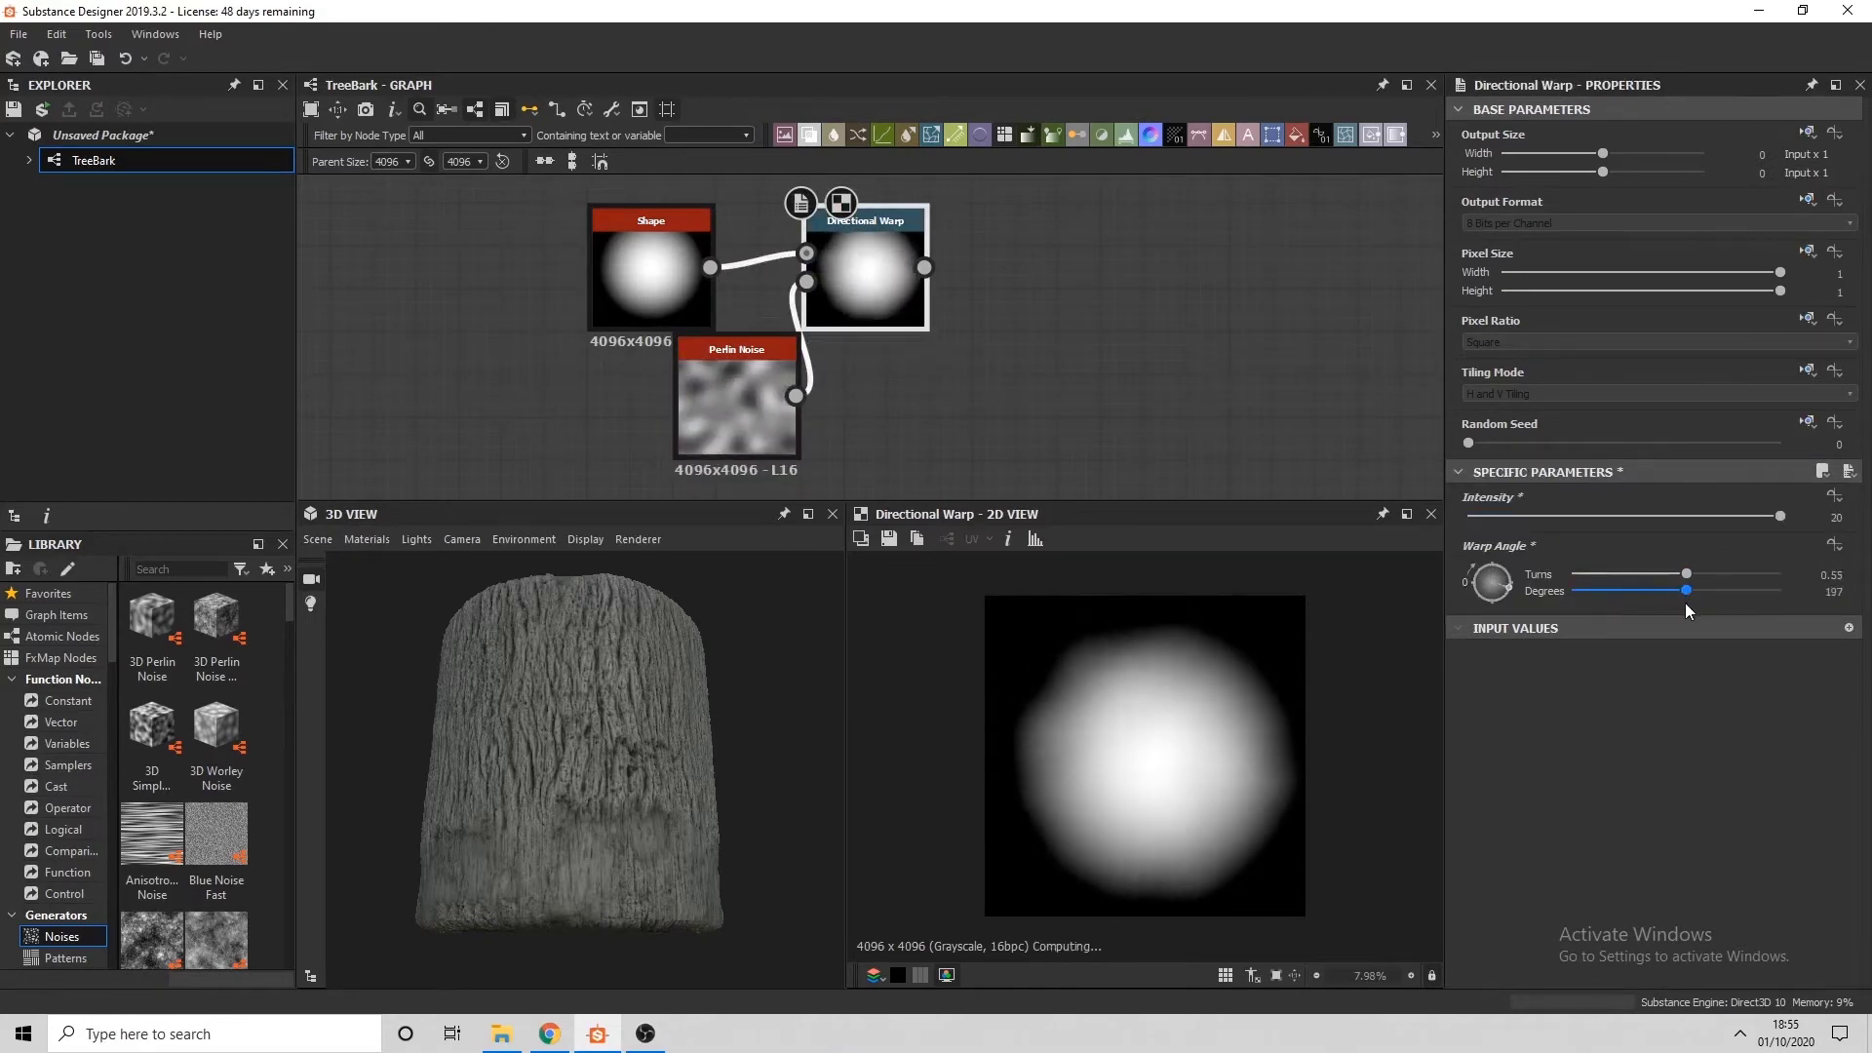
left_click(737, 400)
left_click_drag(1475, 543, 1510, 549)
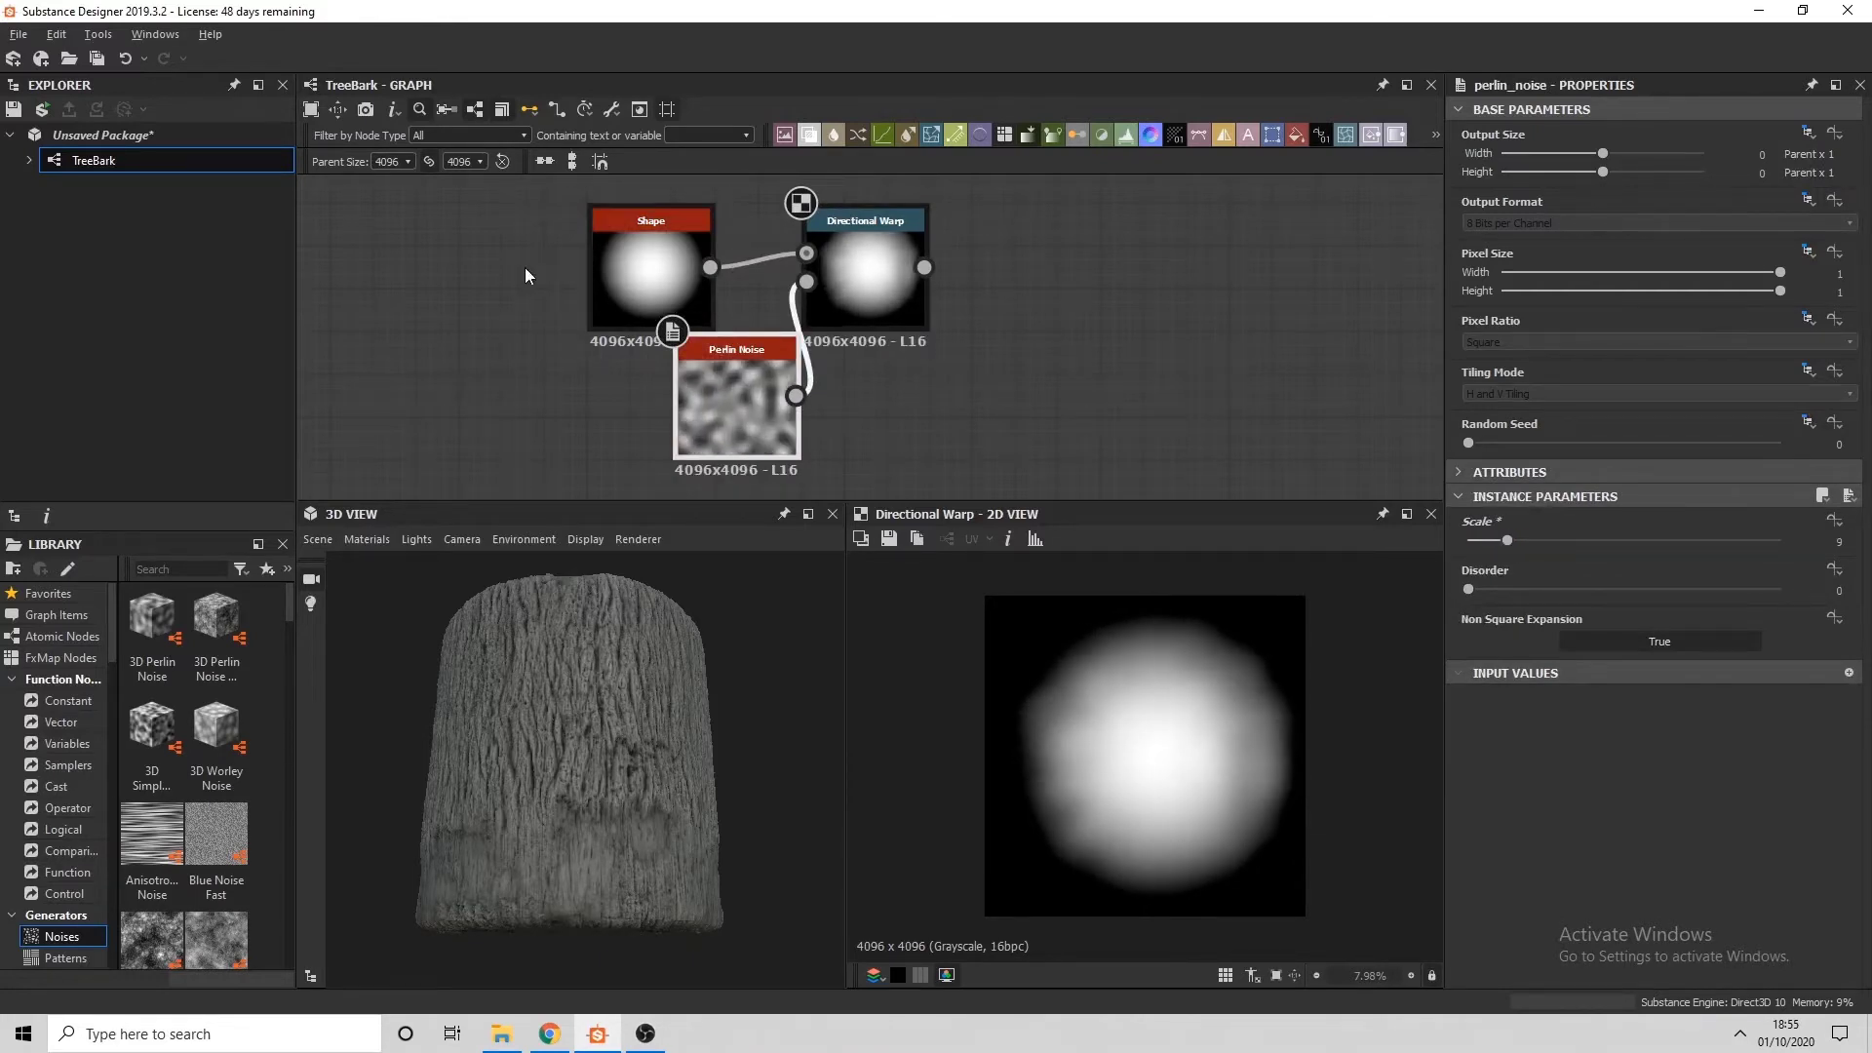
Add a Polygon 2 node with 10 sides, a curve of -0.61 and a gradient of 0.22
key("space")
type("polygon")
key("Down")
key("Return")
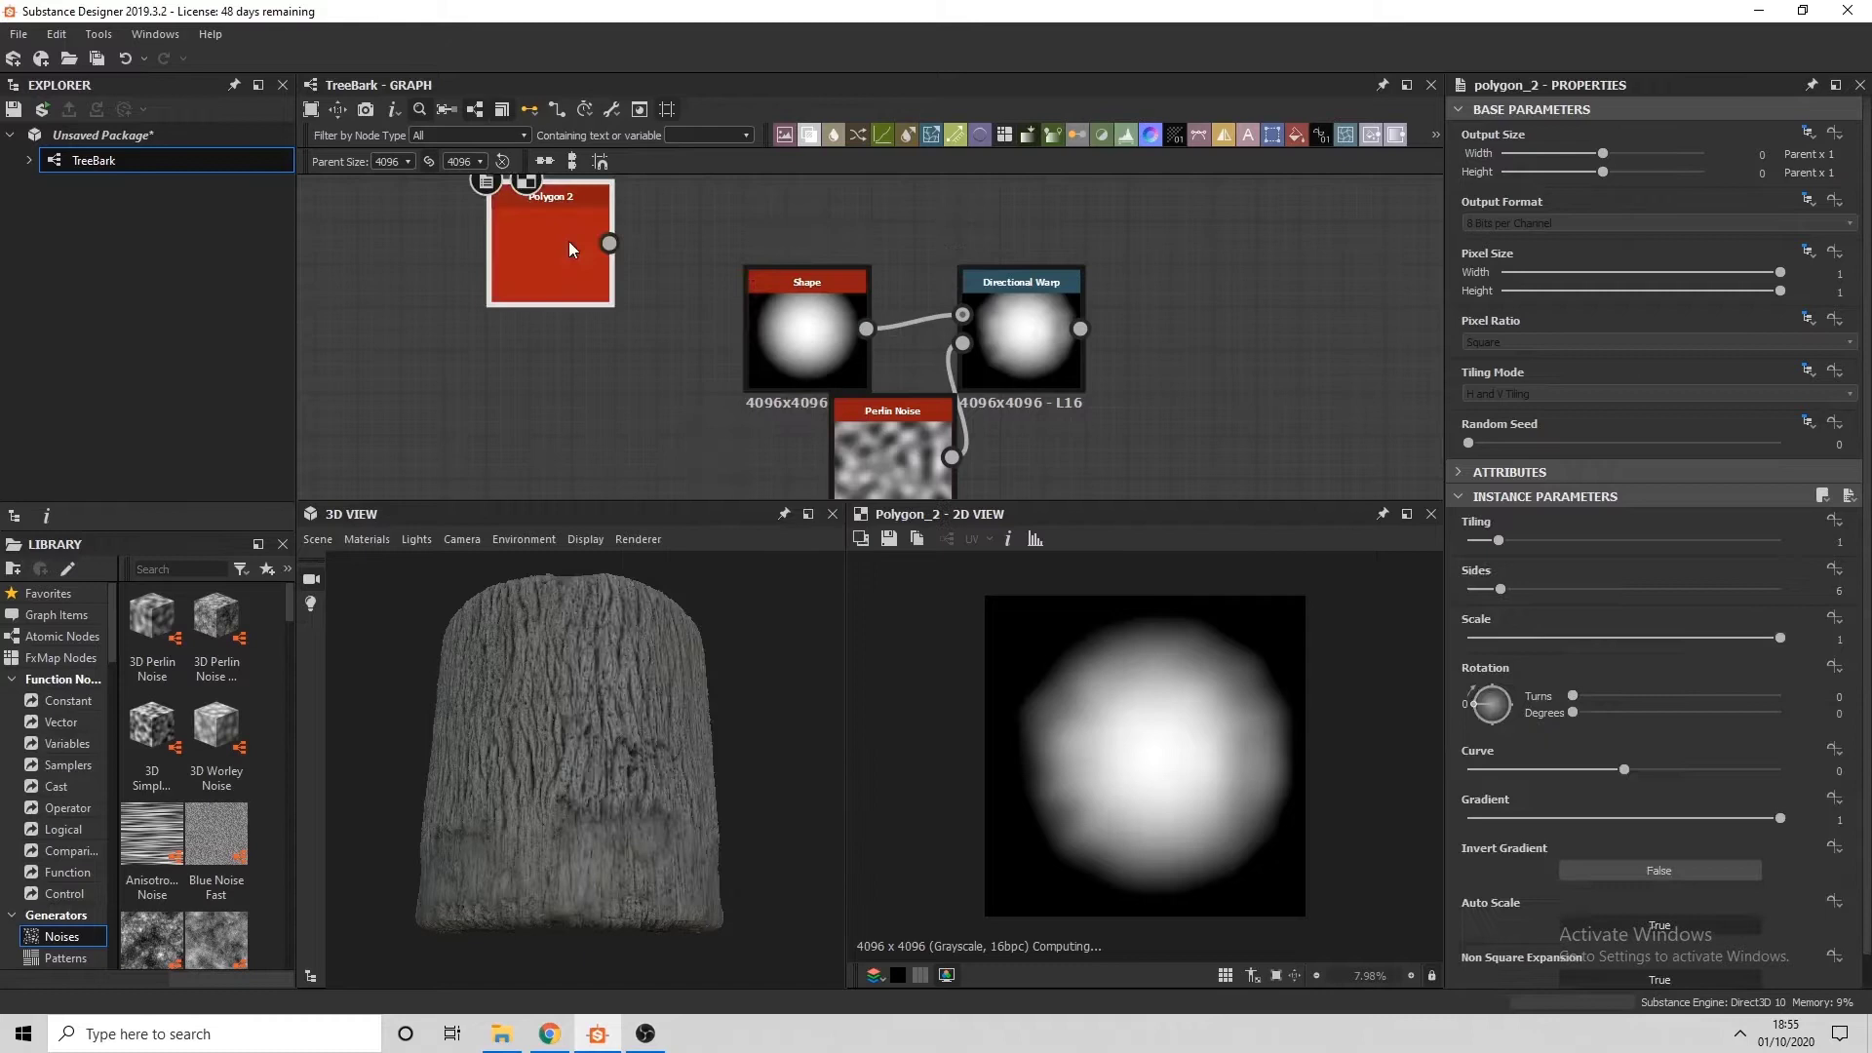
left_click_drag(1500, 589, 1602, 592)
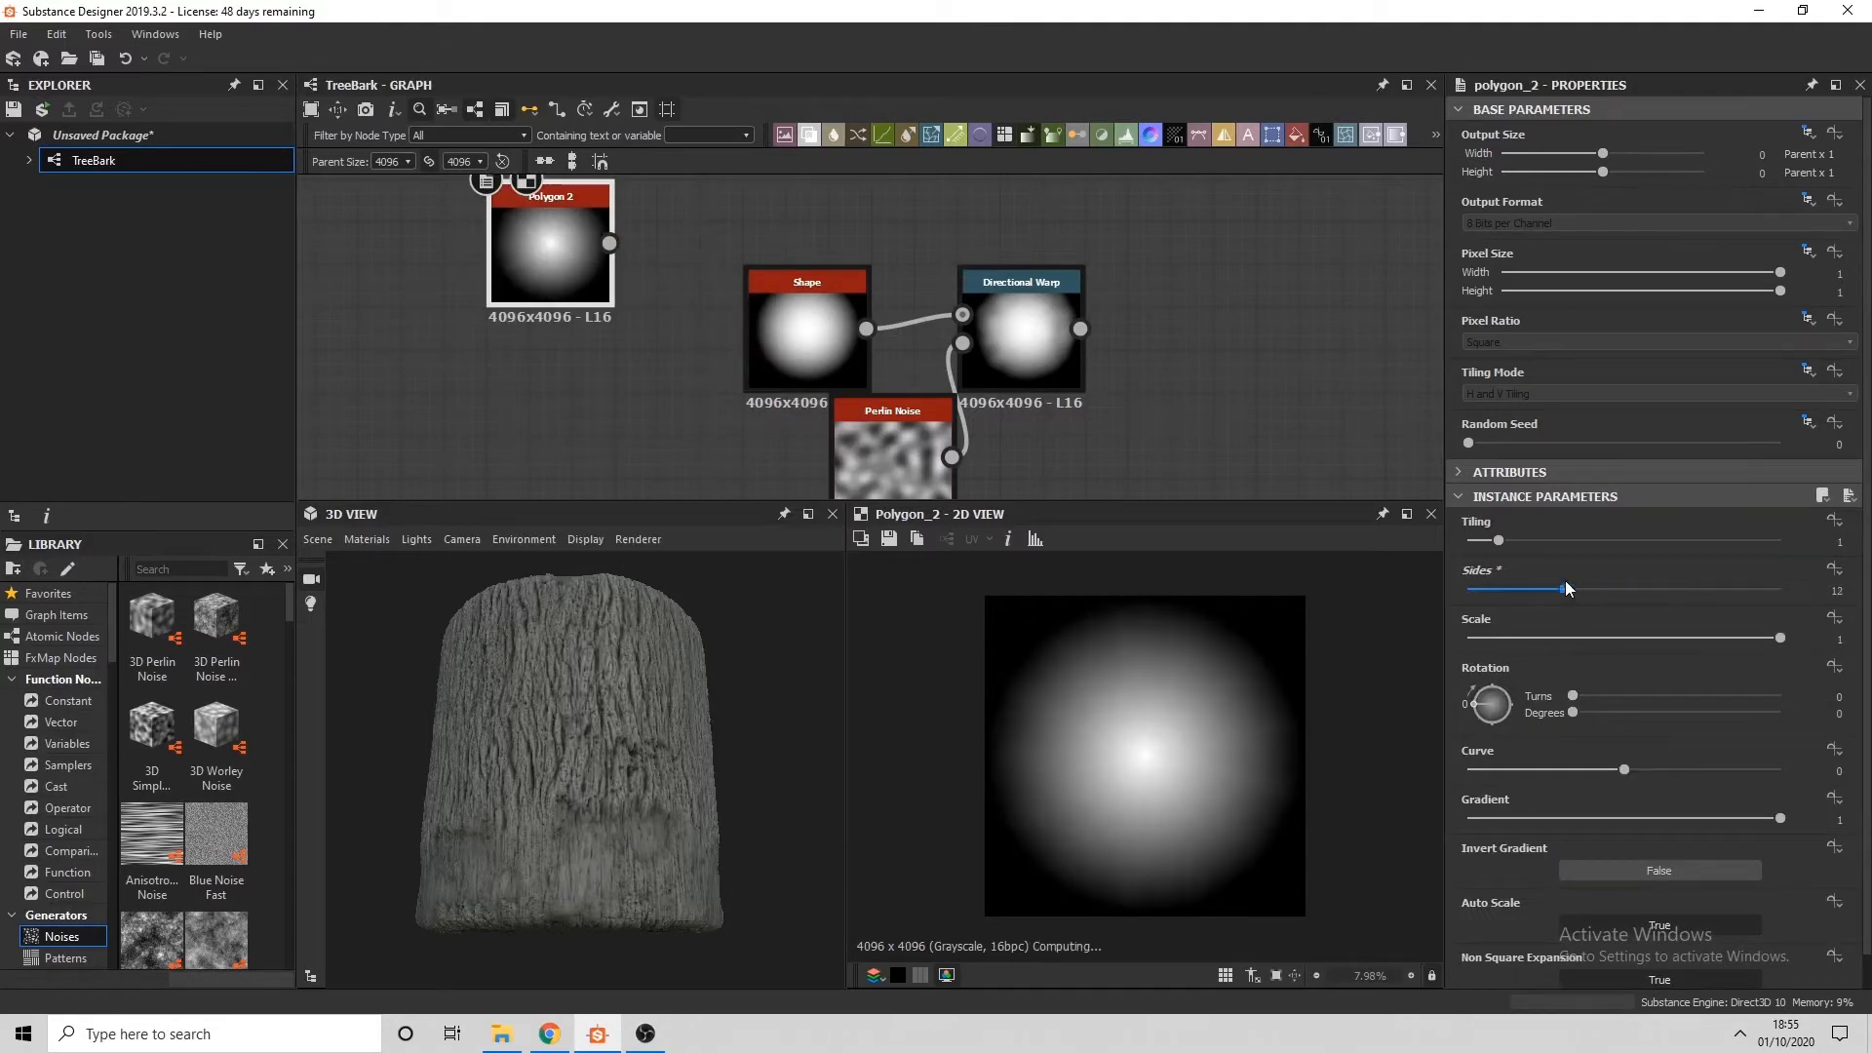
left_click_drag(1682, 811, 1523, 812)
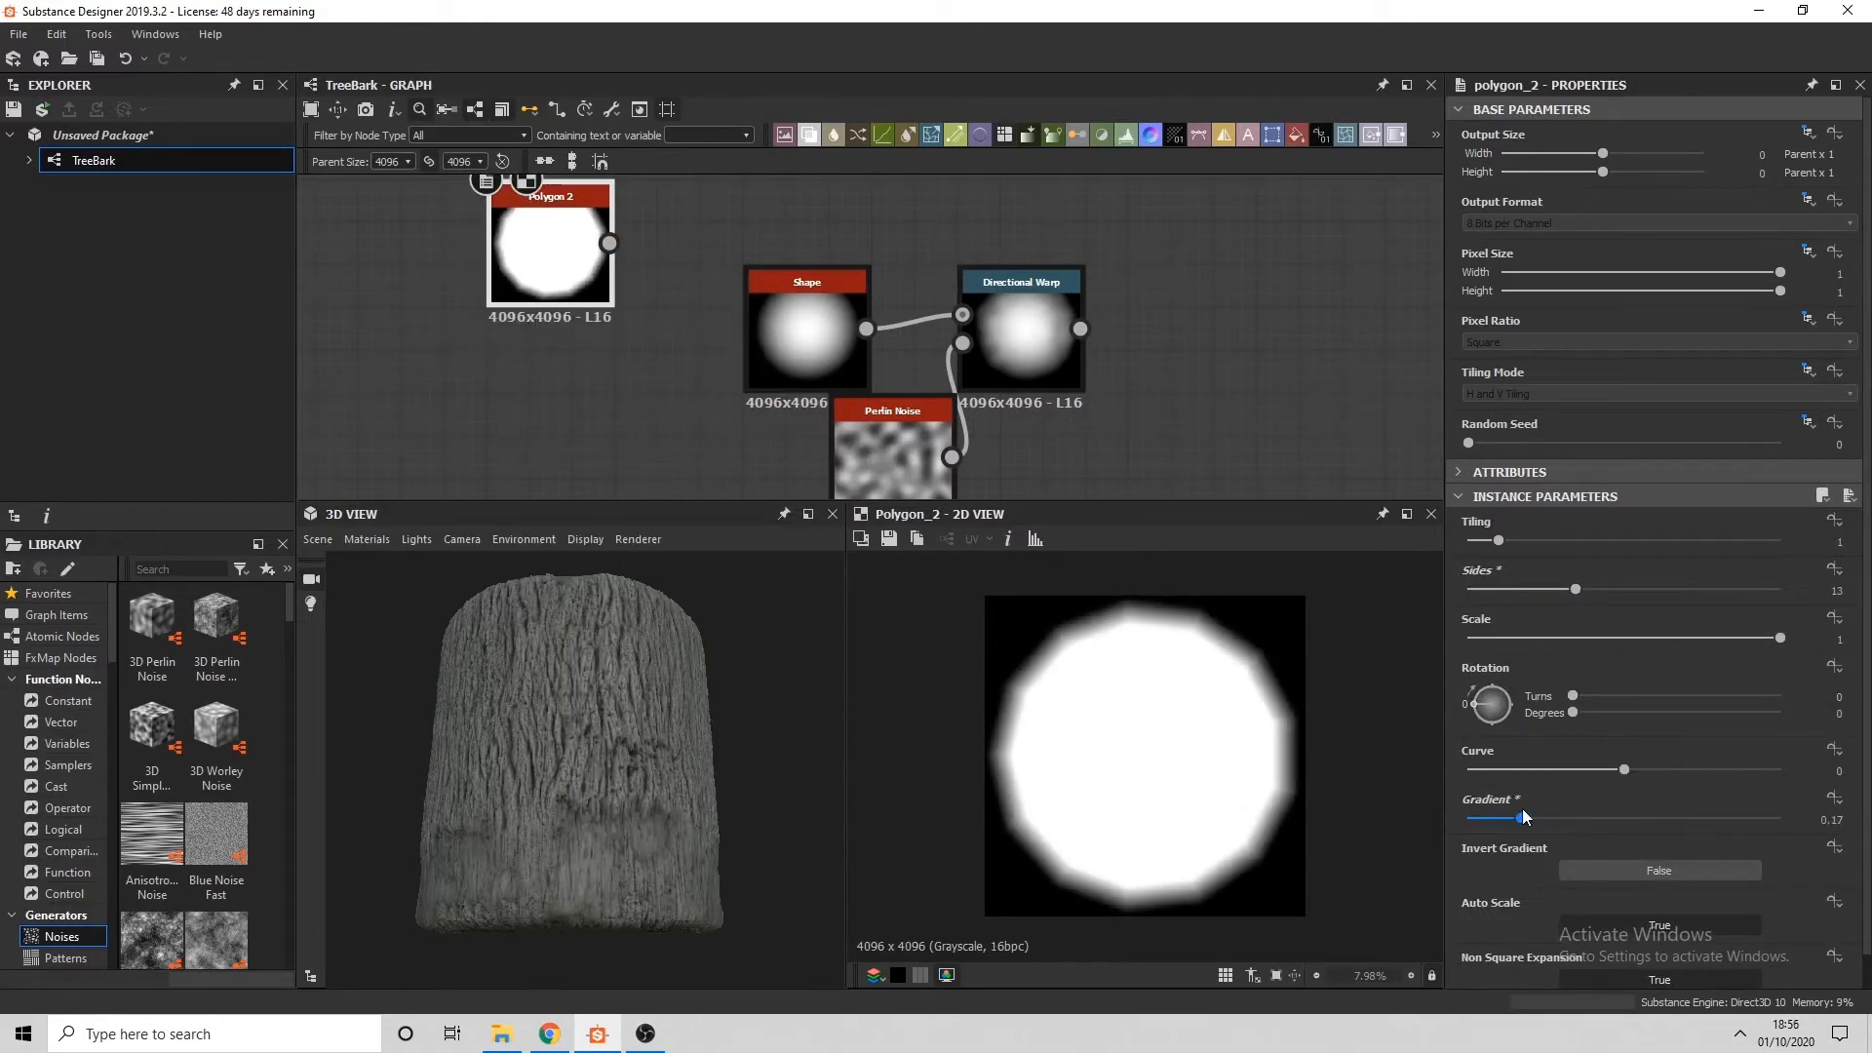
mouse_move(1576, 590)
left_mouse_down()
mouse_move(1527, 589)
mouse_move(1542, 589)
left_mouse_up()
left_click_drag(1521, 819, 1529, 771)
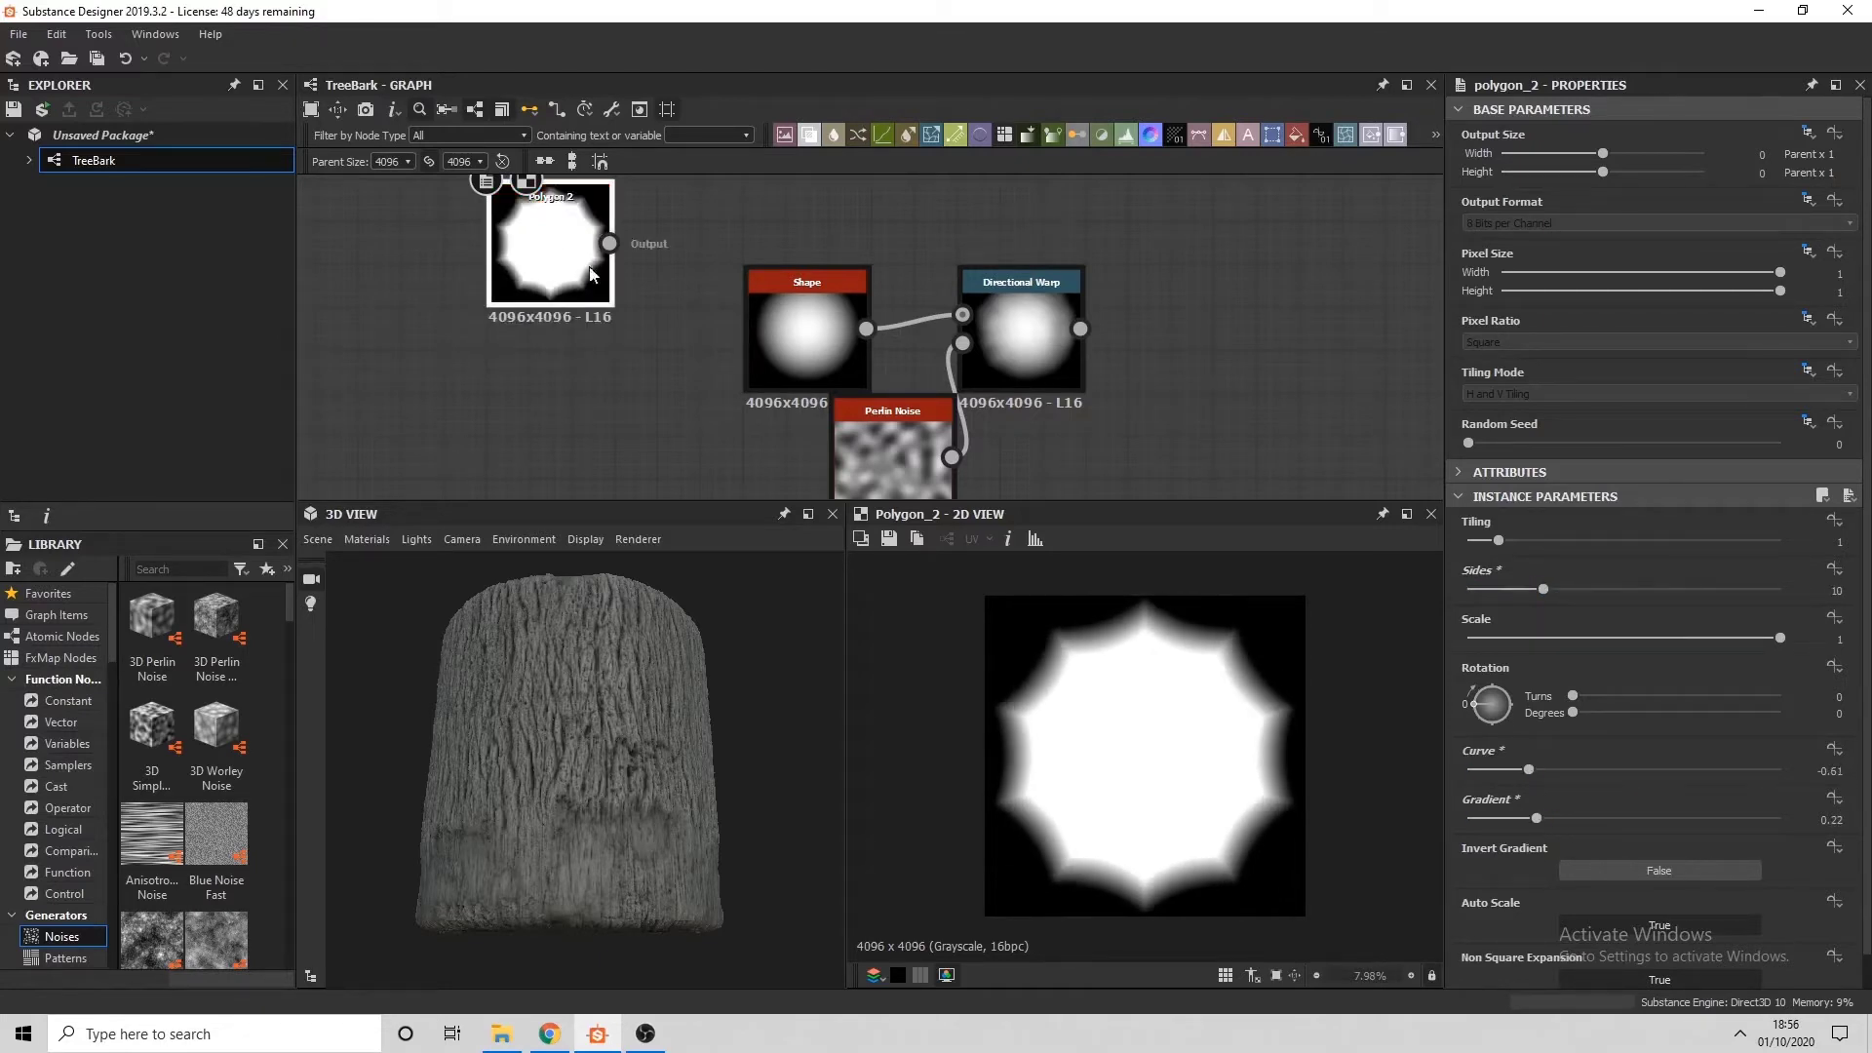
Feed Polygon 2 into the Directional Warp instead of the Shape node and set the warp intensity to 40
left_click_drag(979, 308, 979, 308)
left_click(993, 314)
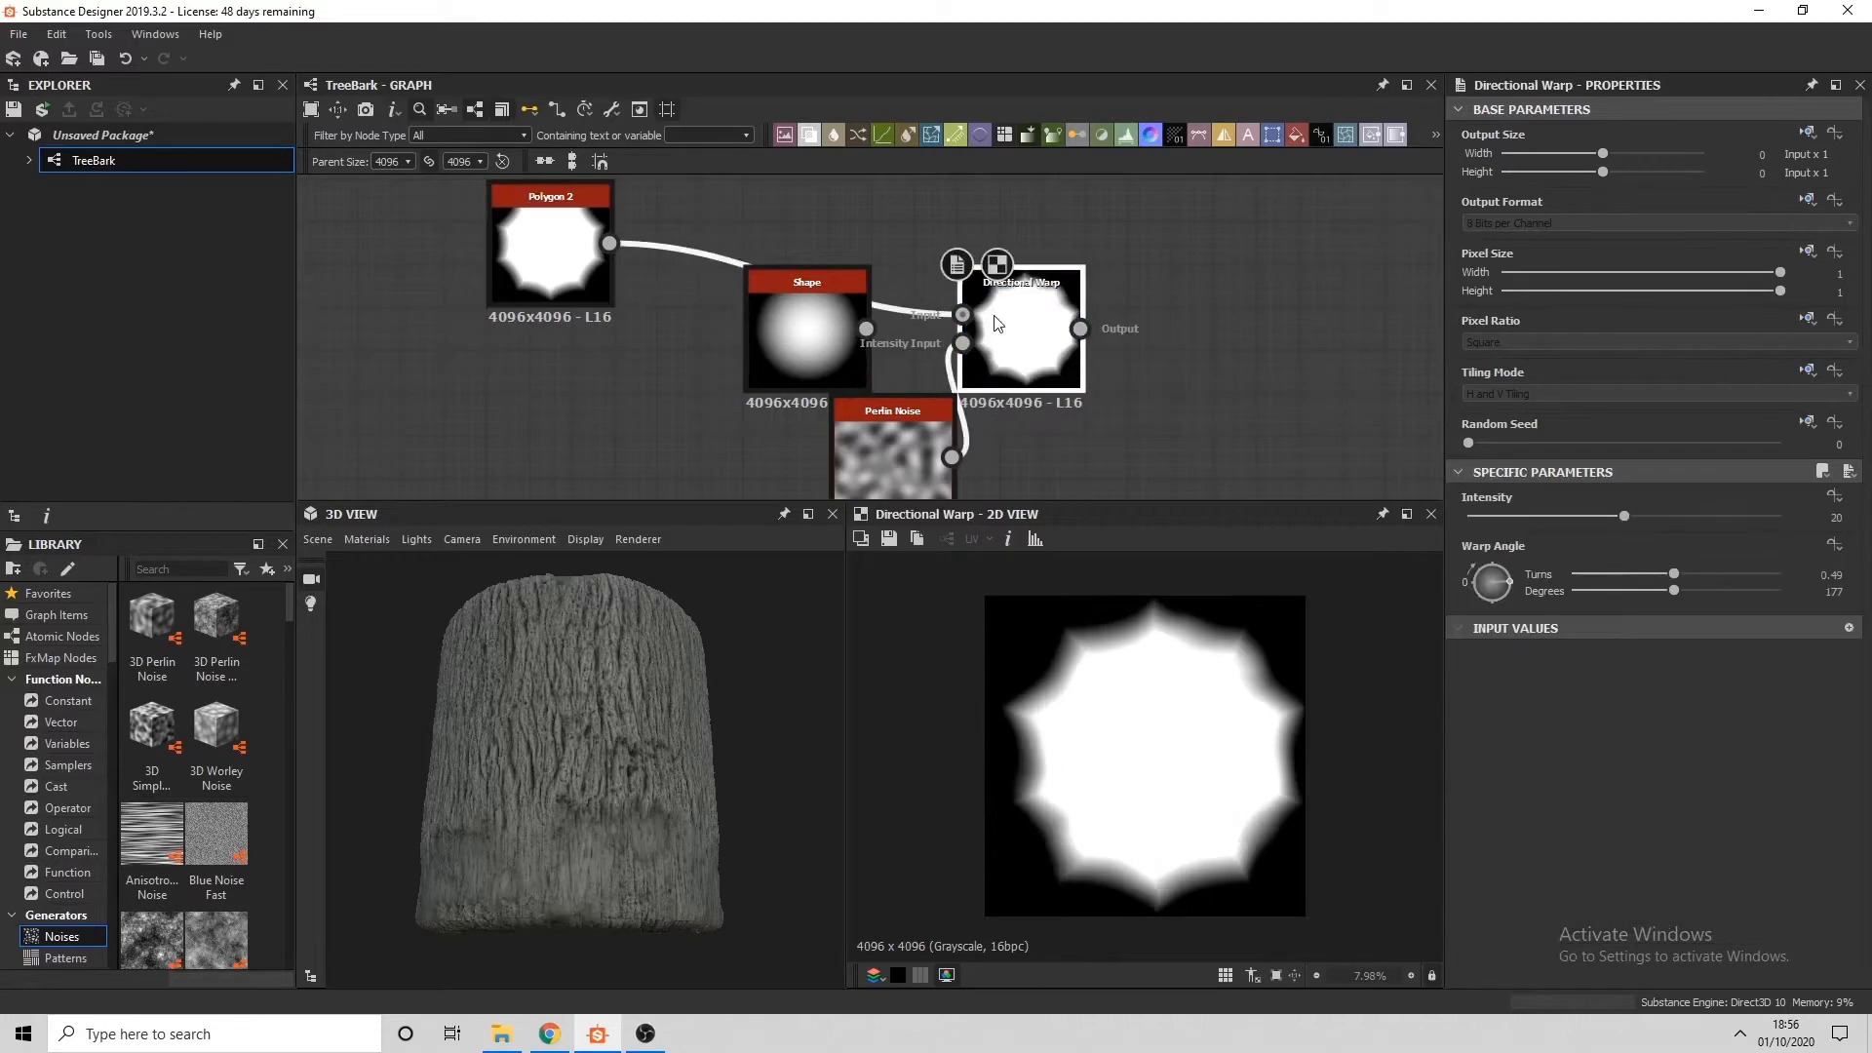
left_click_drag(1624, 516, 1780, 516)
Lower the Perlin Noise scale and set Polygon 2 to 11 sides with a gradient of 0.35
left_click(890, 444)
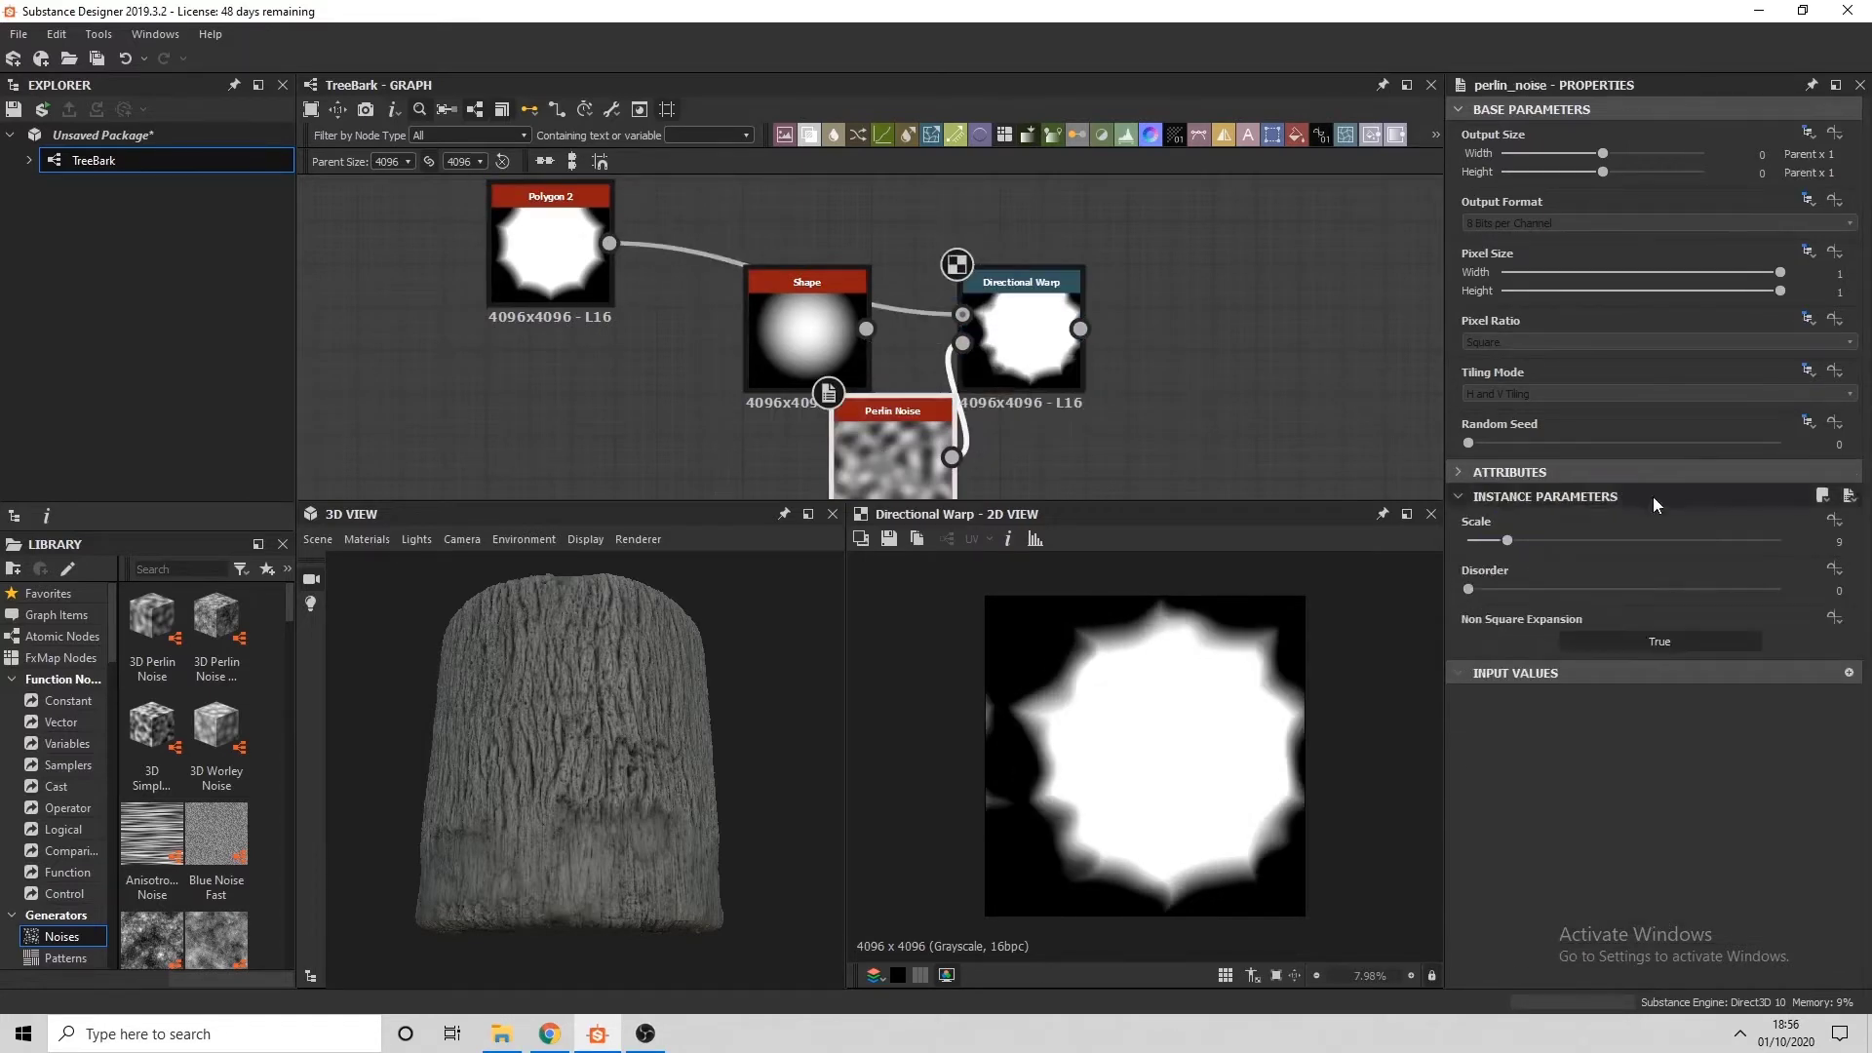
left_click_drag(1506, 541, 1554, 585)
left_click(526, 253)
left_click_drag(1536, 822, 1577, 819)
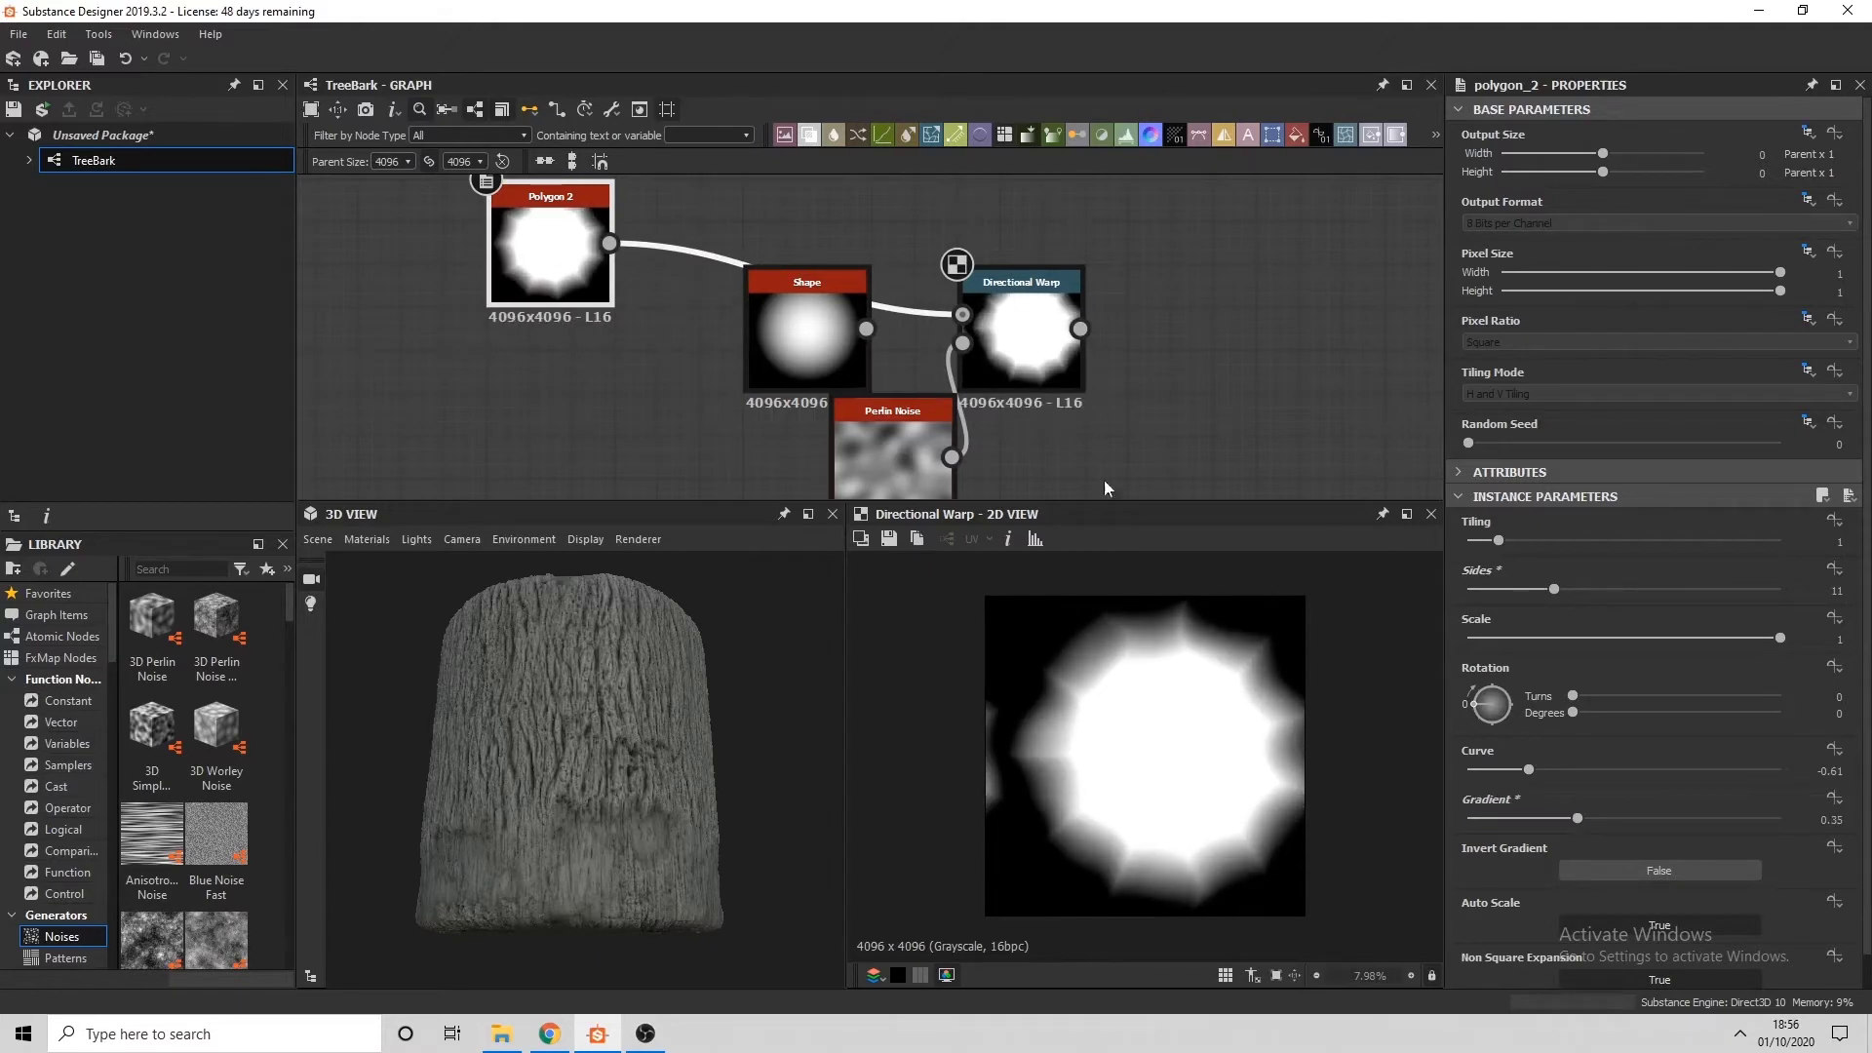
Set the Directional Warp's angle to 0 degrees and its intensity to 51.84
left_click(1070, 328)
left_click_drag(1687, 591, 1781, 591)
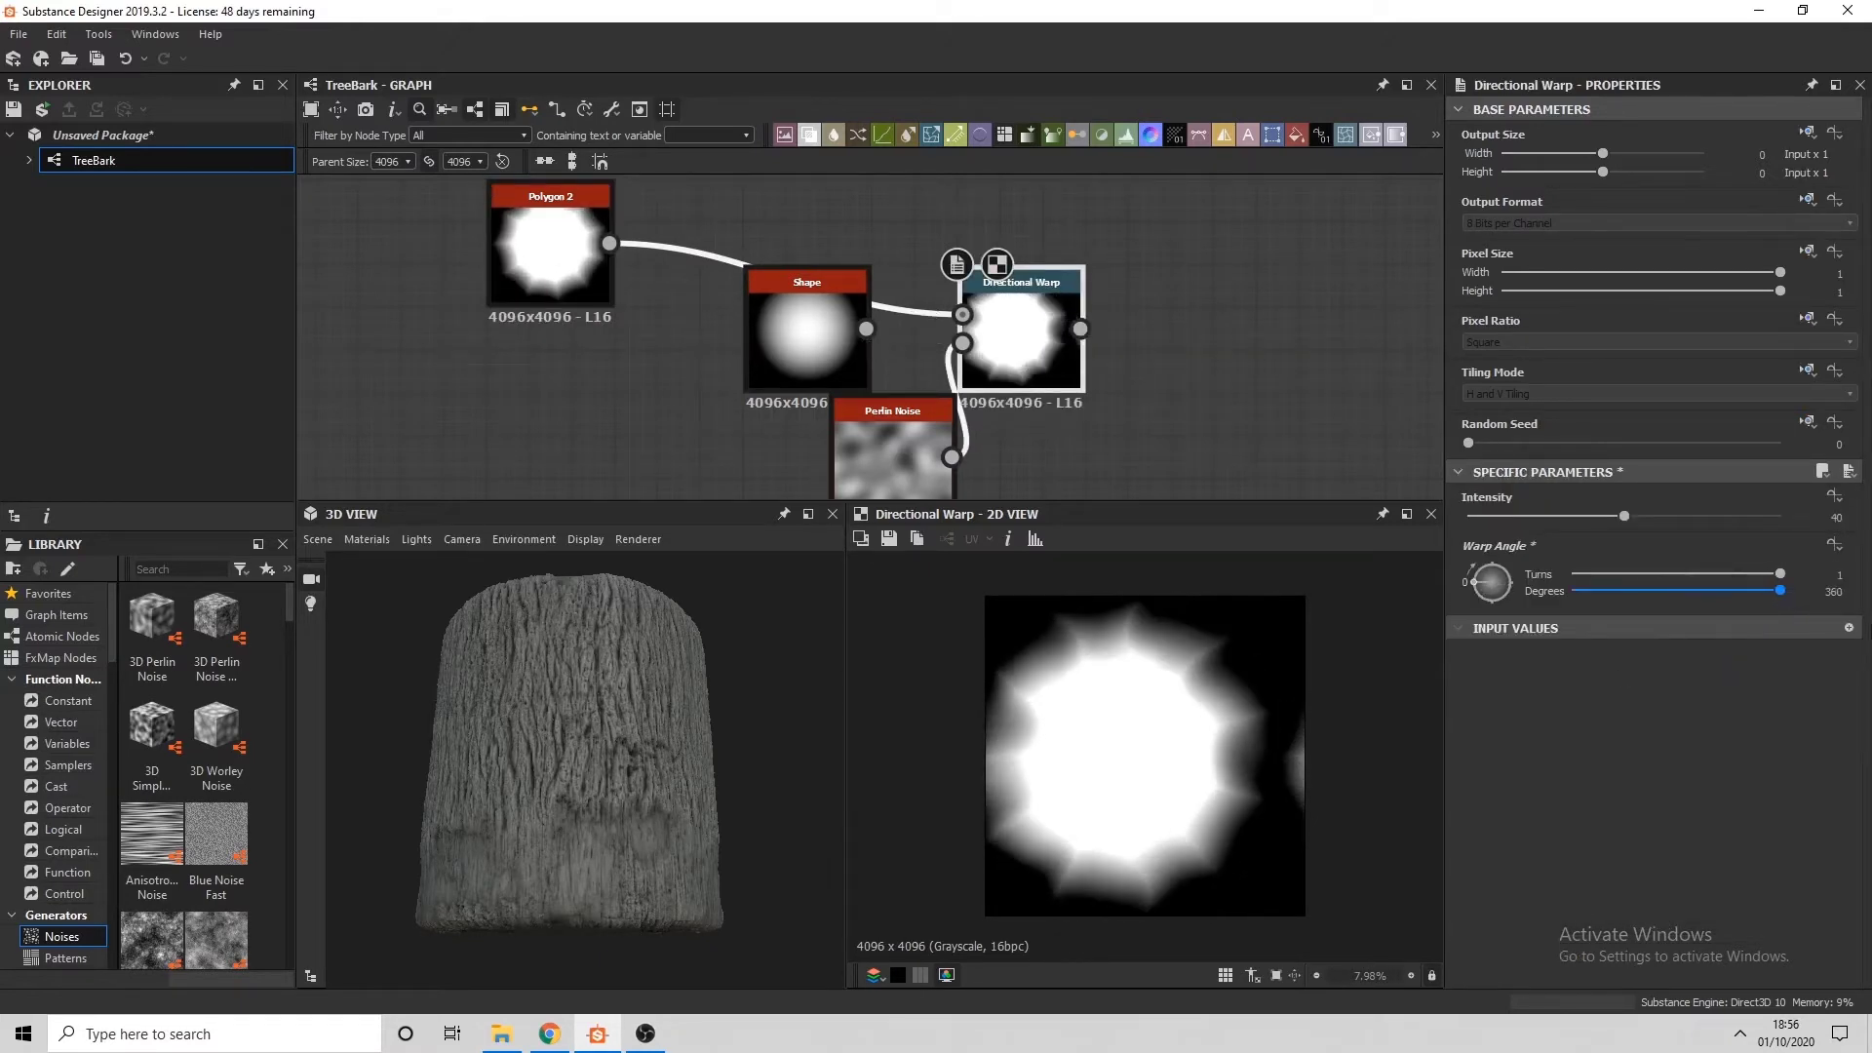
left_click_drag(1625, 514, 1670, 507)
Add a Transformation 2D node after the Directional Warp and recentre the shape with an X offset of -0.112
key("space")
type("tr")
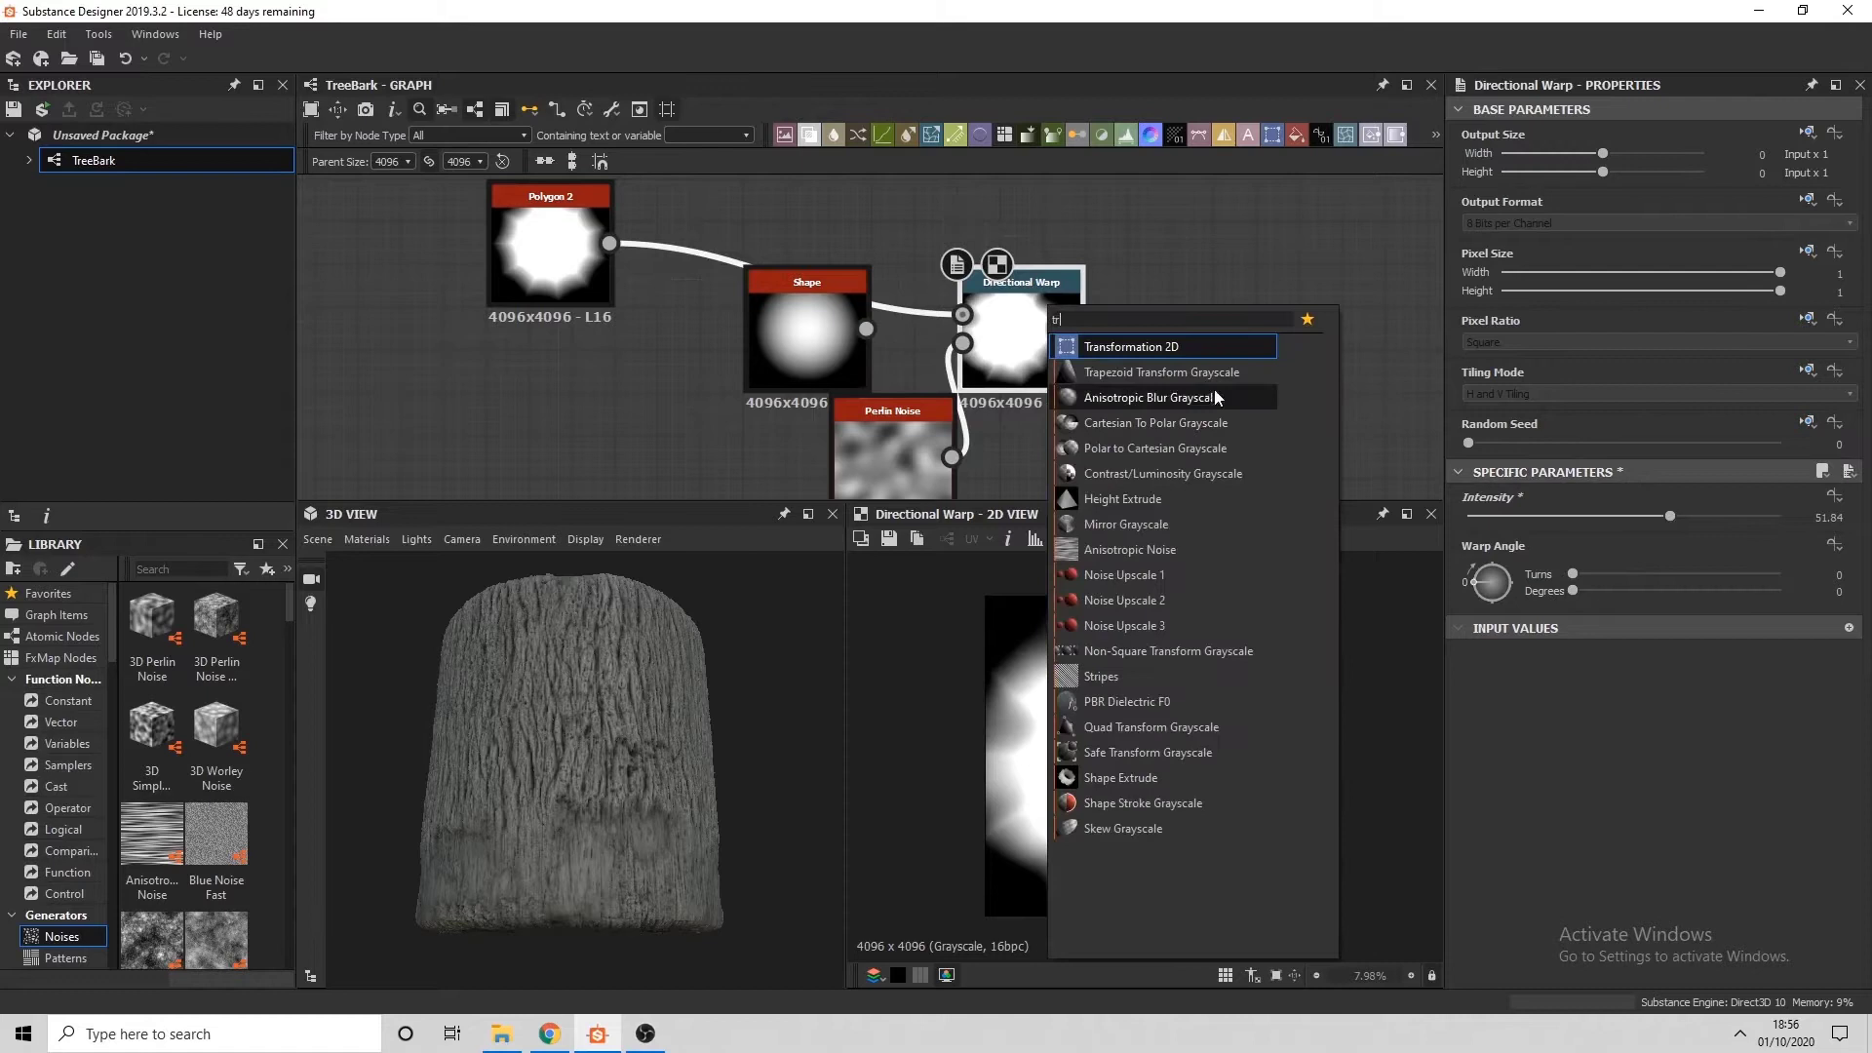
left_click(1205, 351)
left_click_drag(1239, 693, 1241, 694)
key("Right")
key("Right")
key("Right")
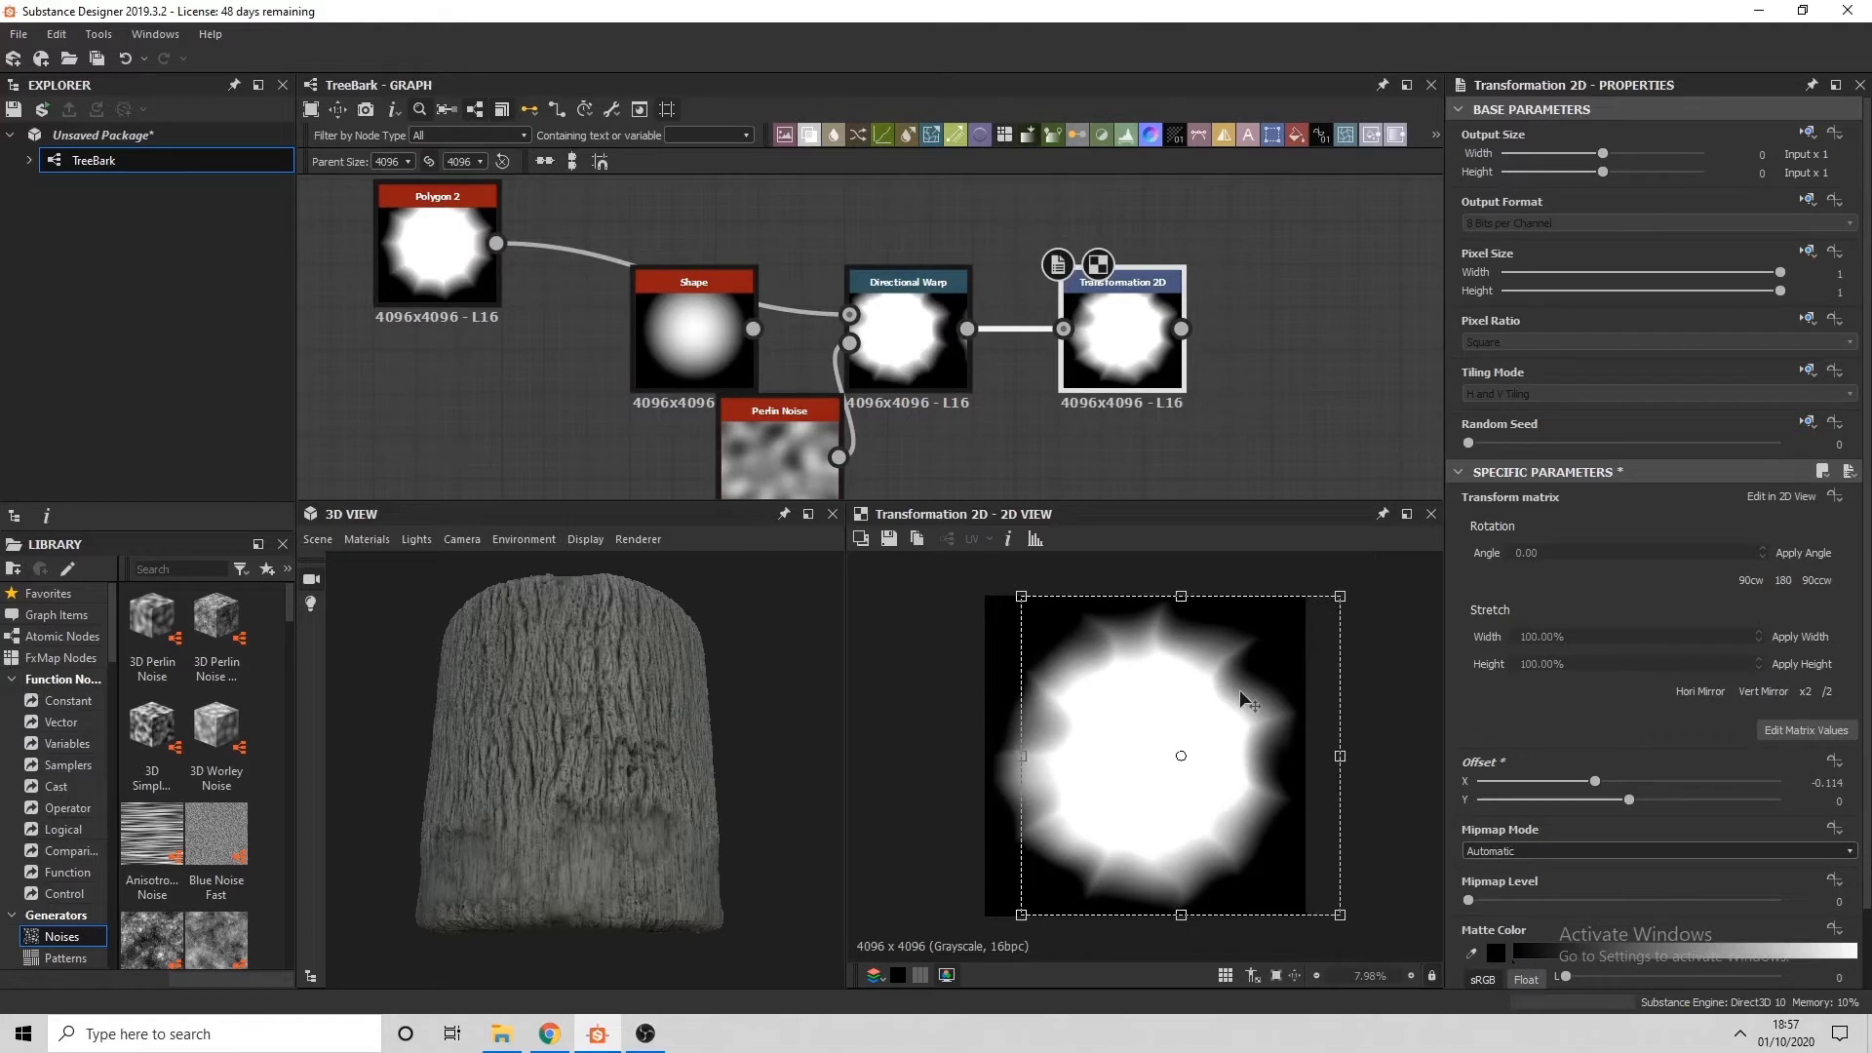
Try a different Directional Warp intensity and delete the unused Shape node
left_click(953, 353)
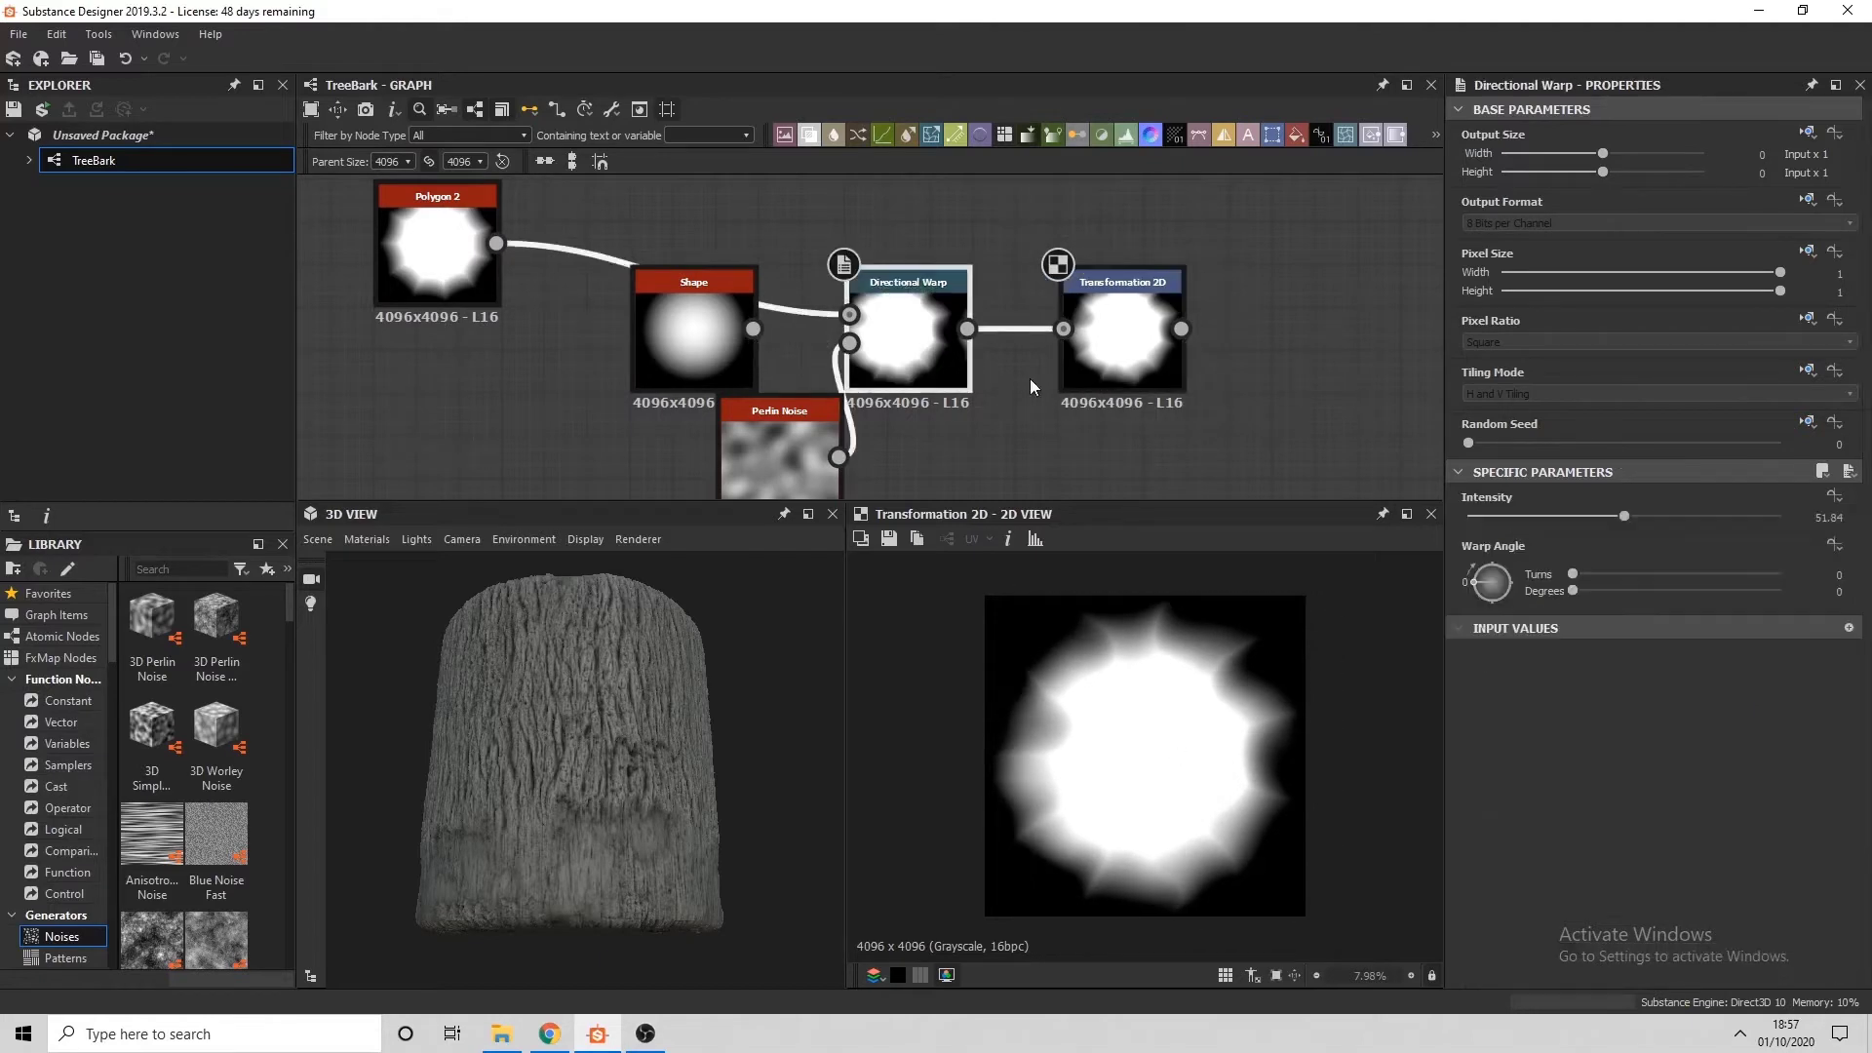
left_click_drag(1637, 524, 1617, 532)
left_click(693, 331)
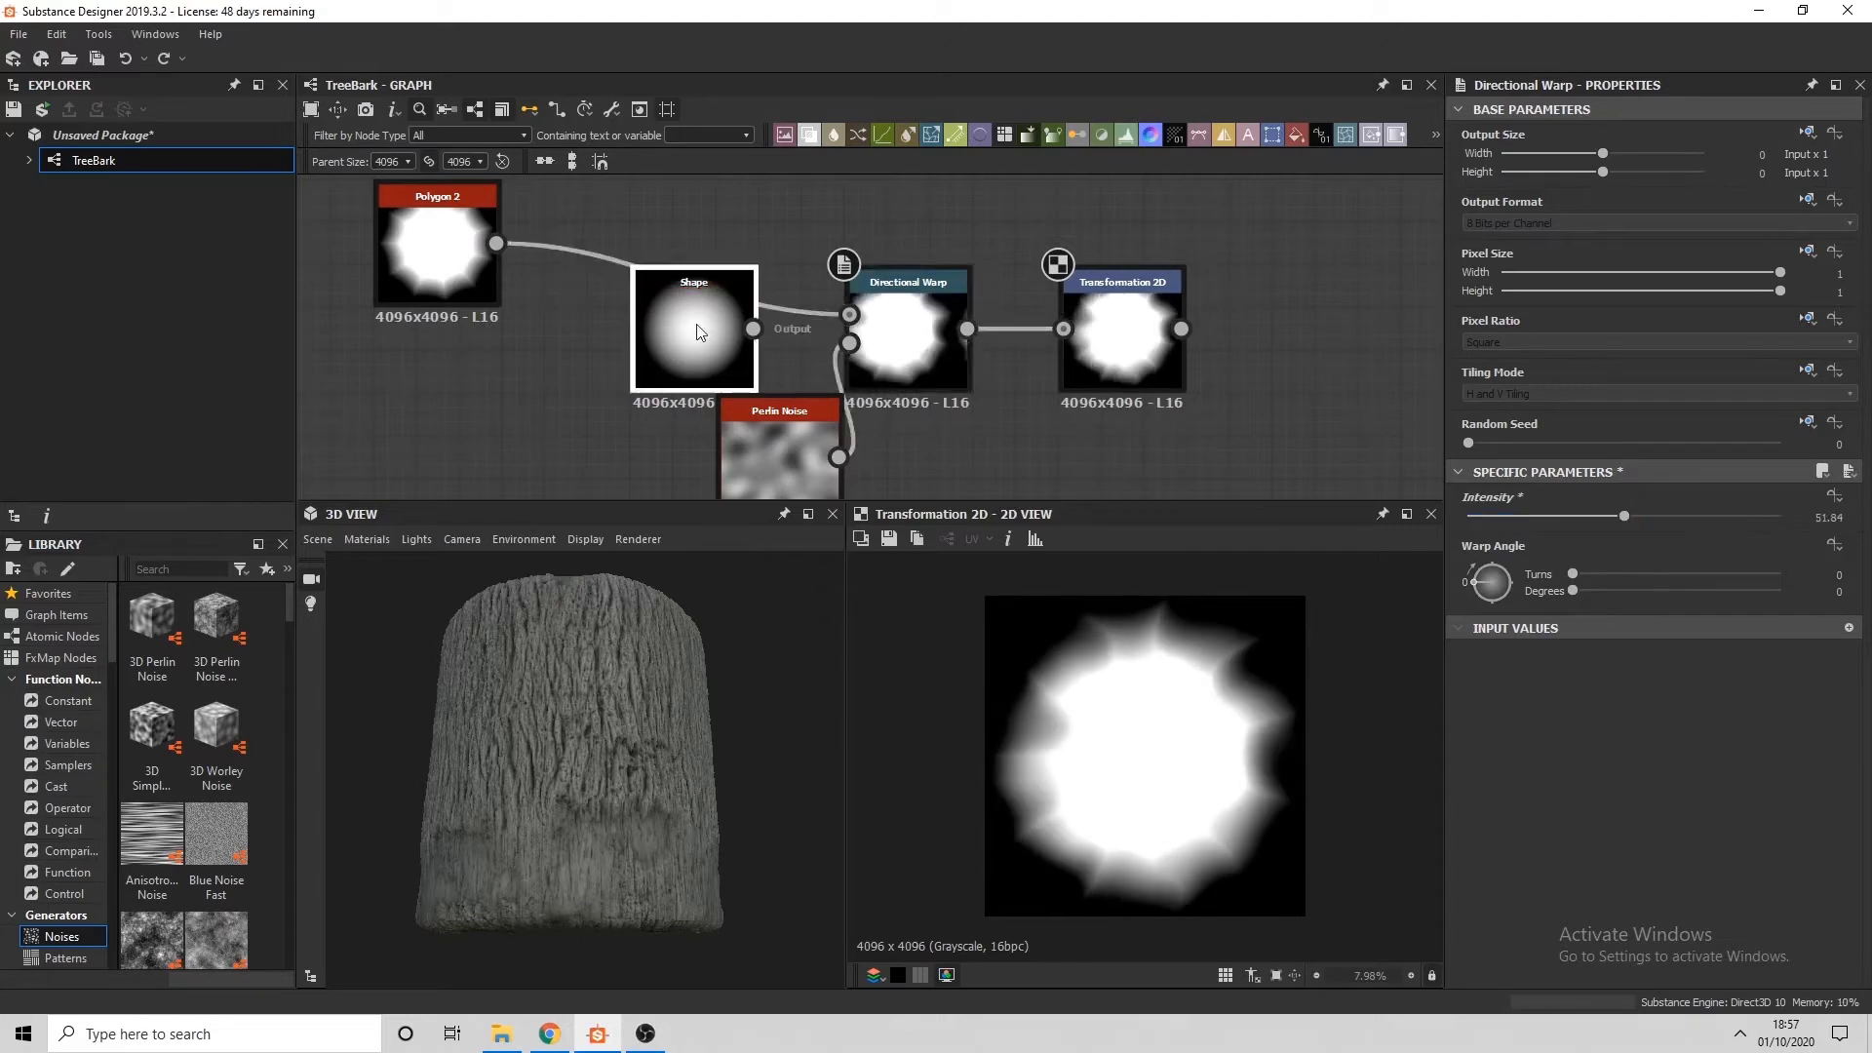
key("Delete")
Try other Perlin Noise scales and set Polygon 2's gradient to 0.3
left_click(780, 449)
left_click_drag(1687, 542, 1482, 537)
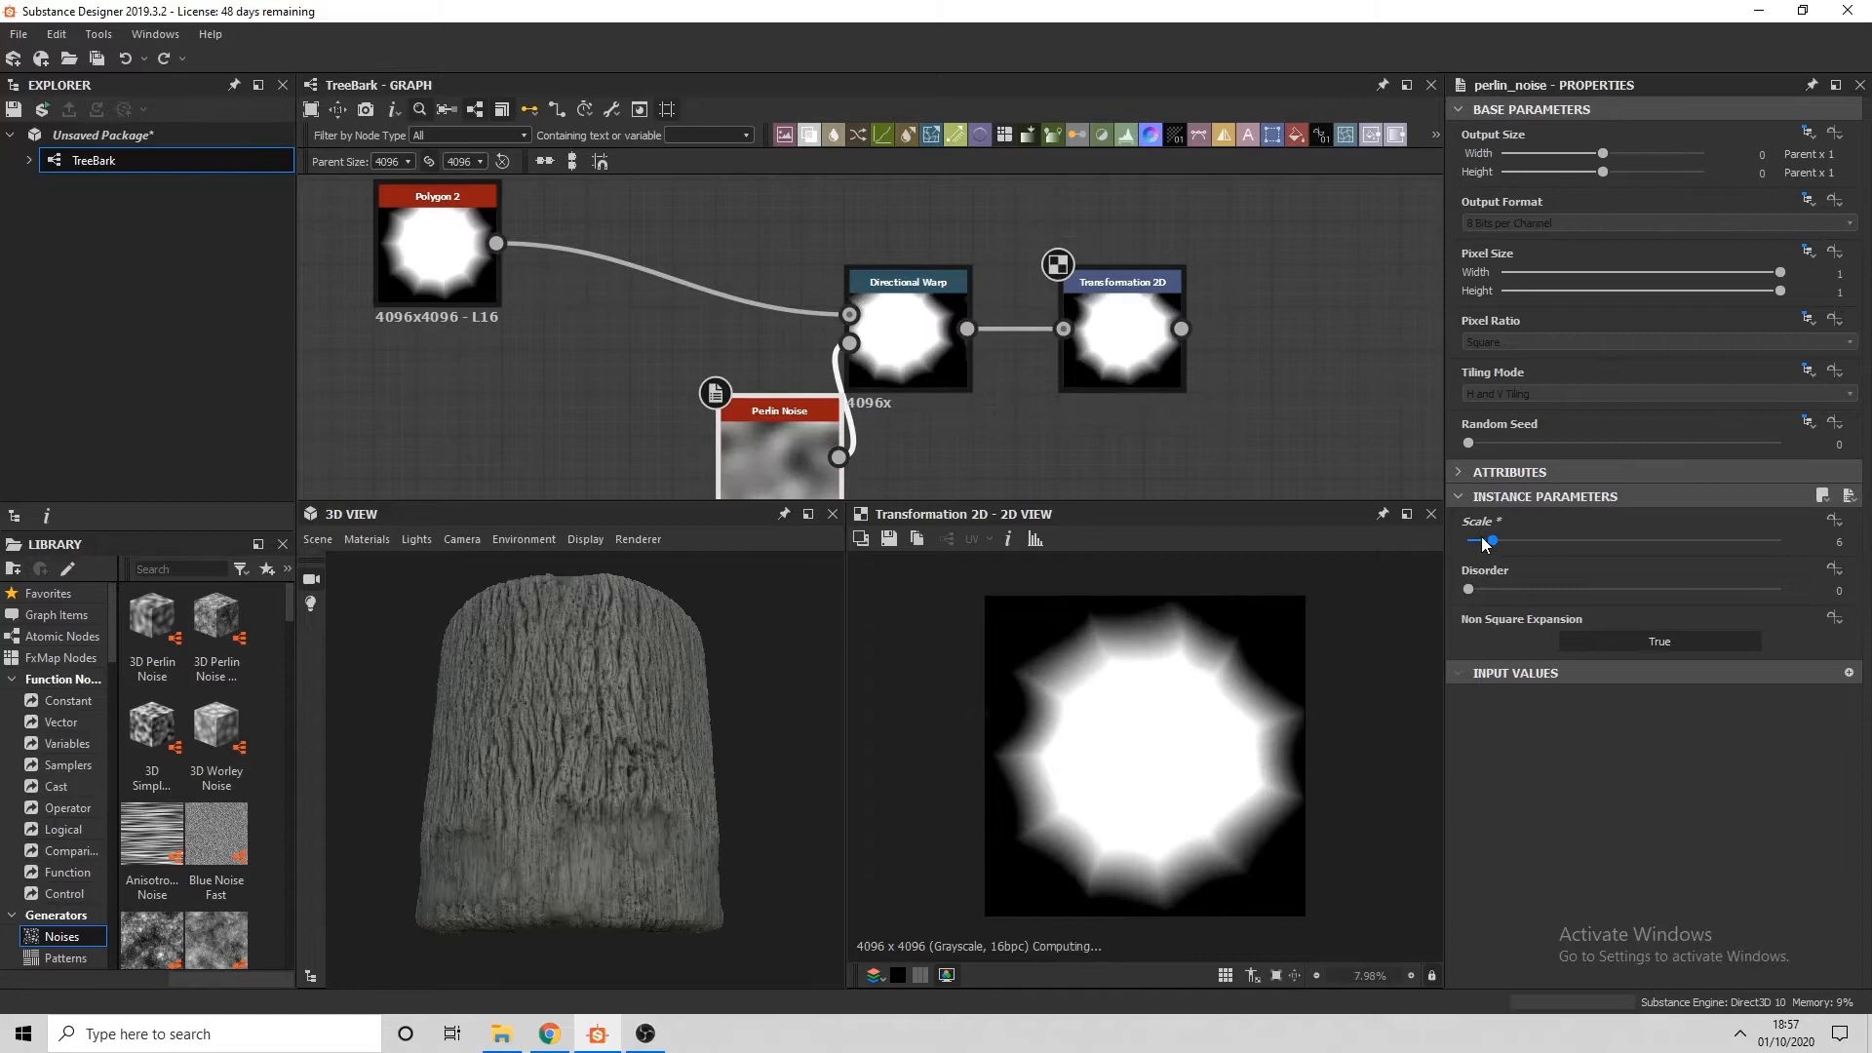
left_click(458, 263)
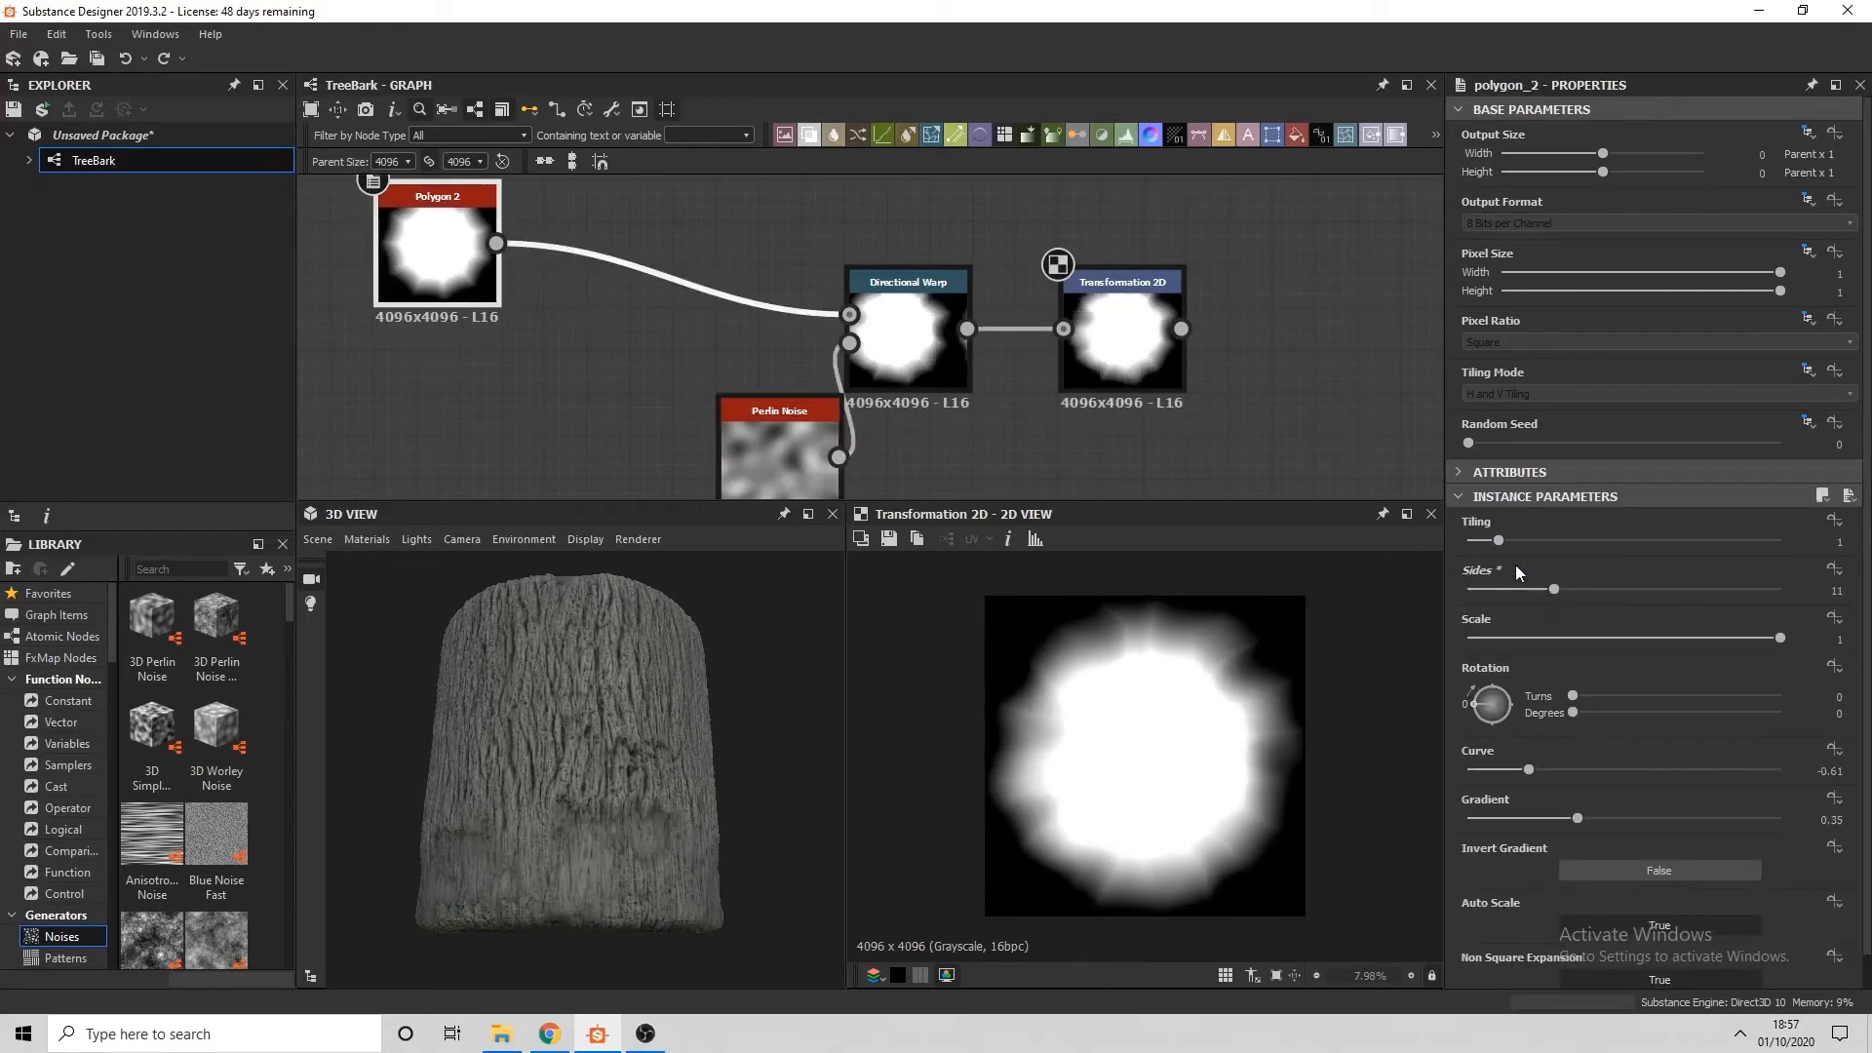
left_click_drag(1585, 824, 1528, 771)
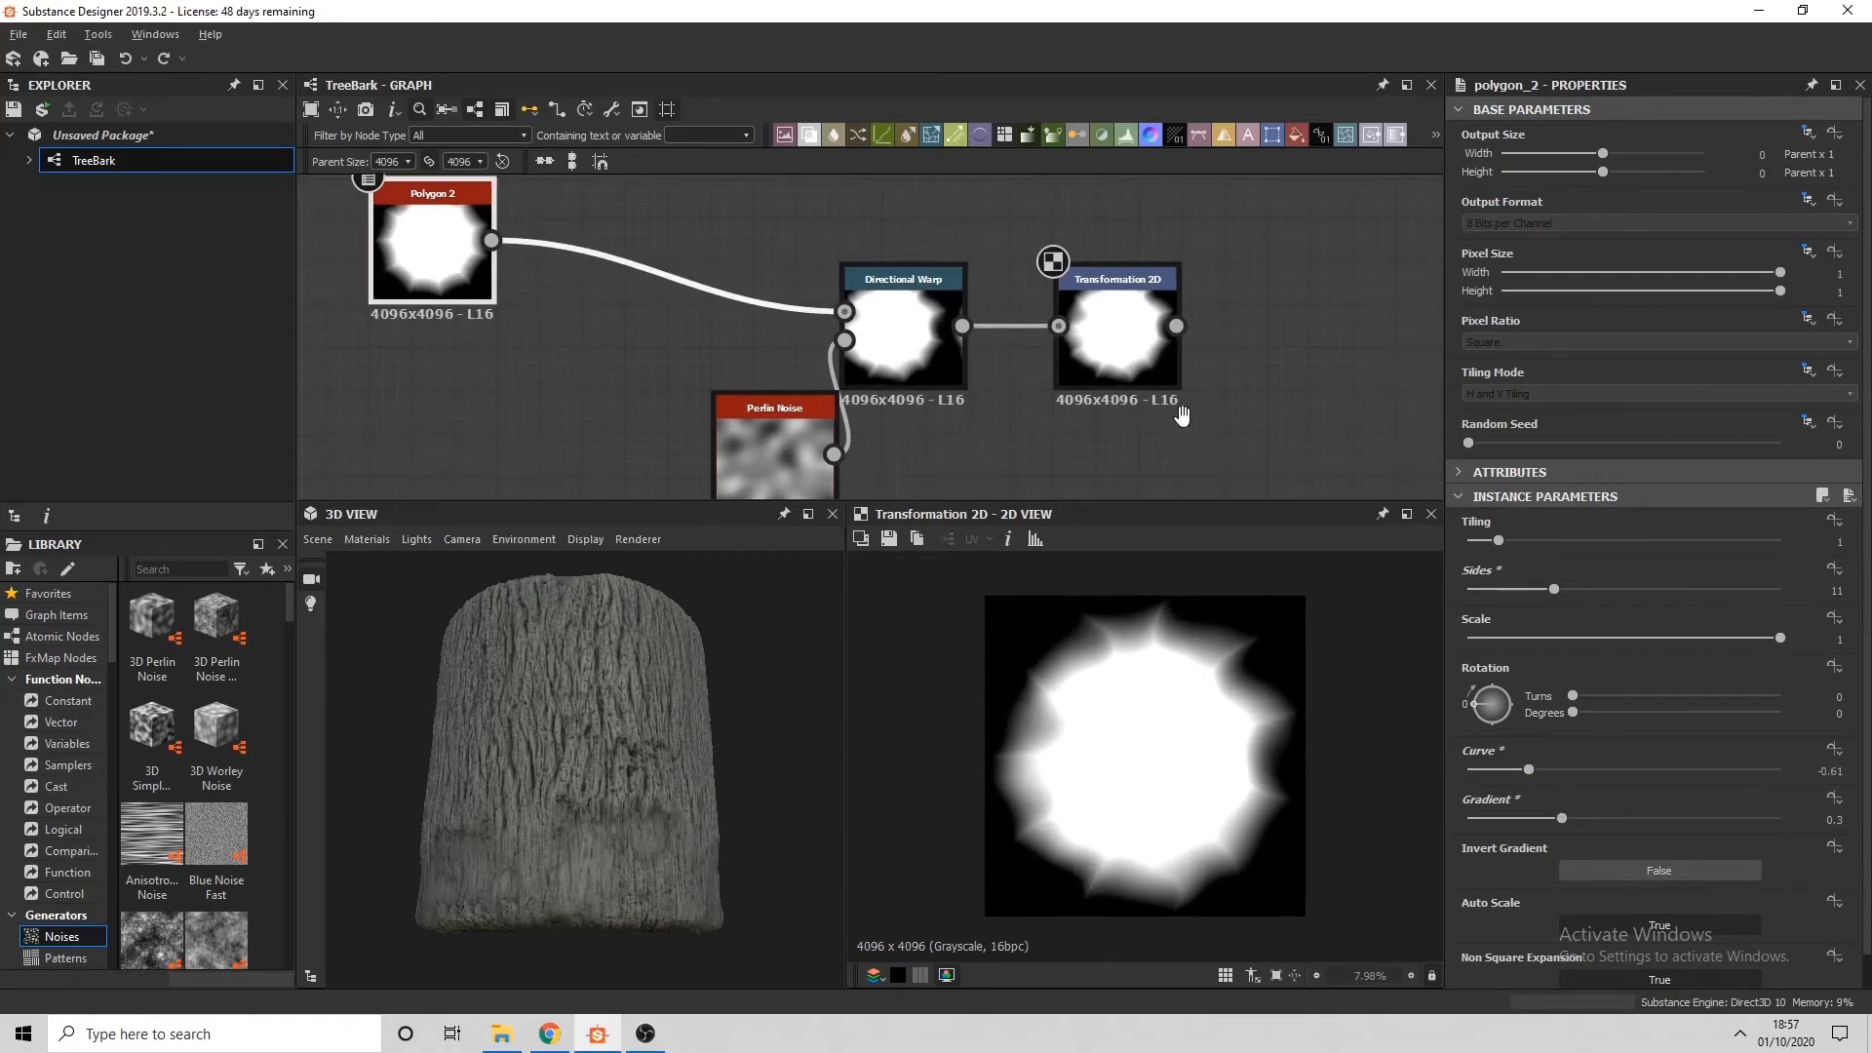
Add a Levels node after the Transformation 2D node
scroll(1150, 405, "down", 3)
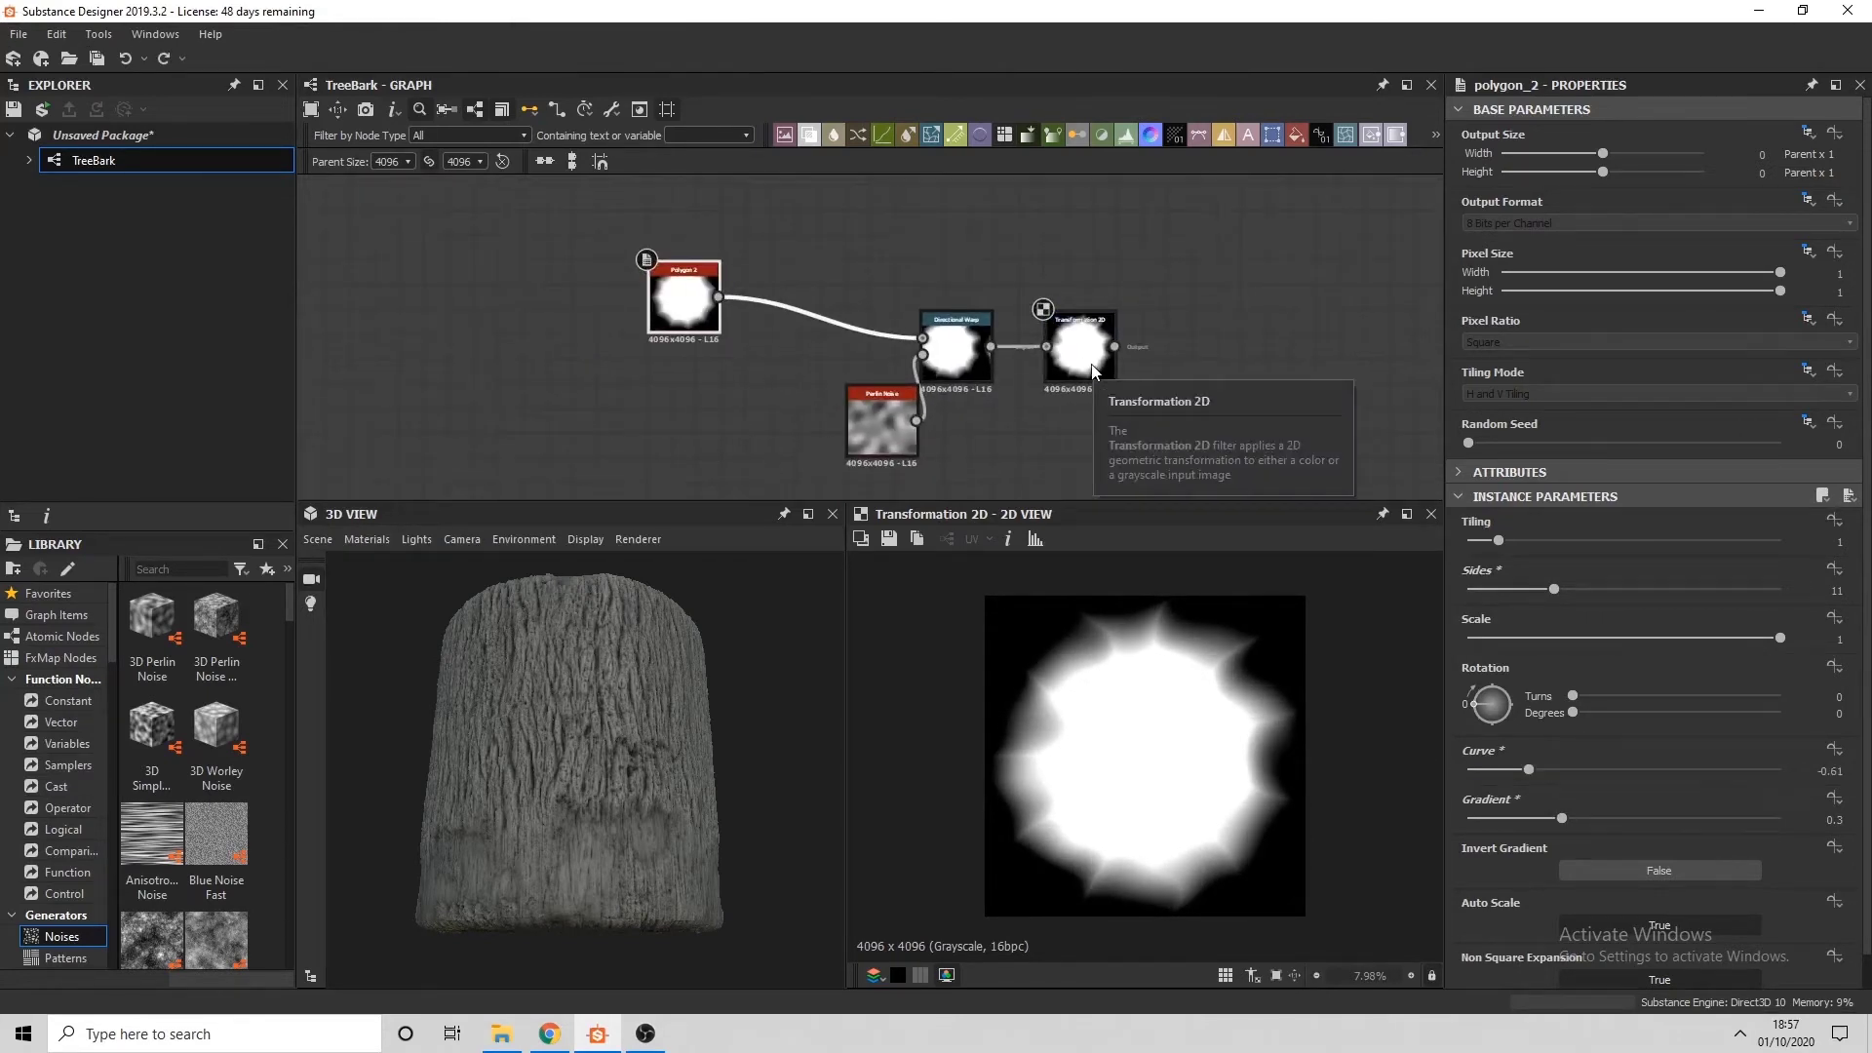
left_click(1092, 368)
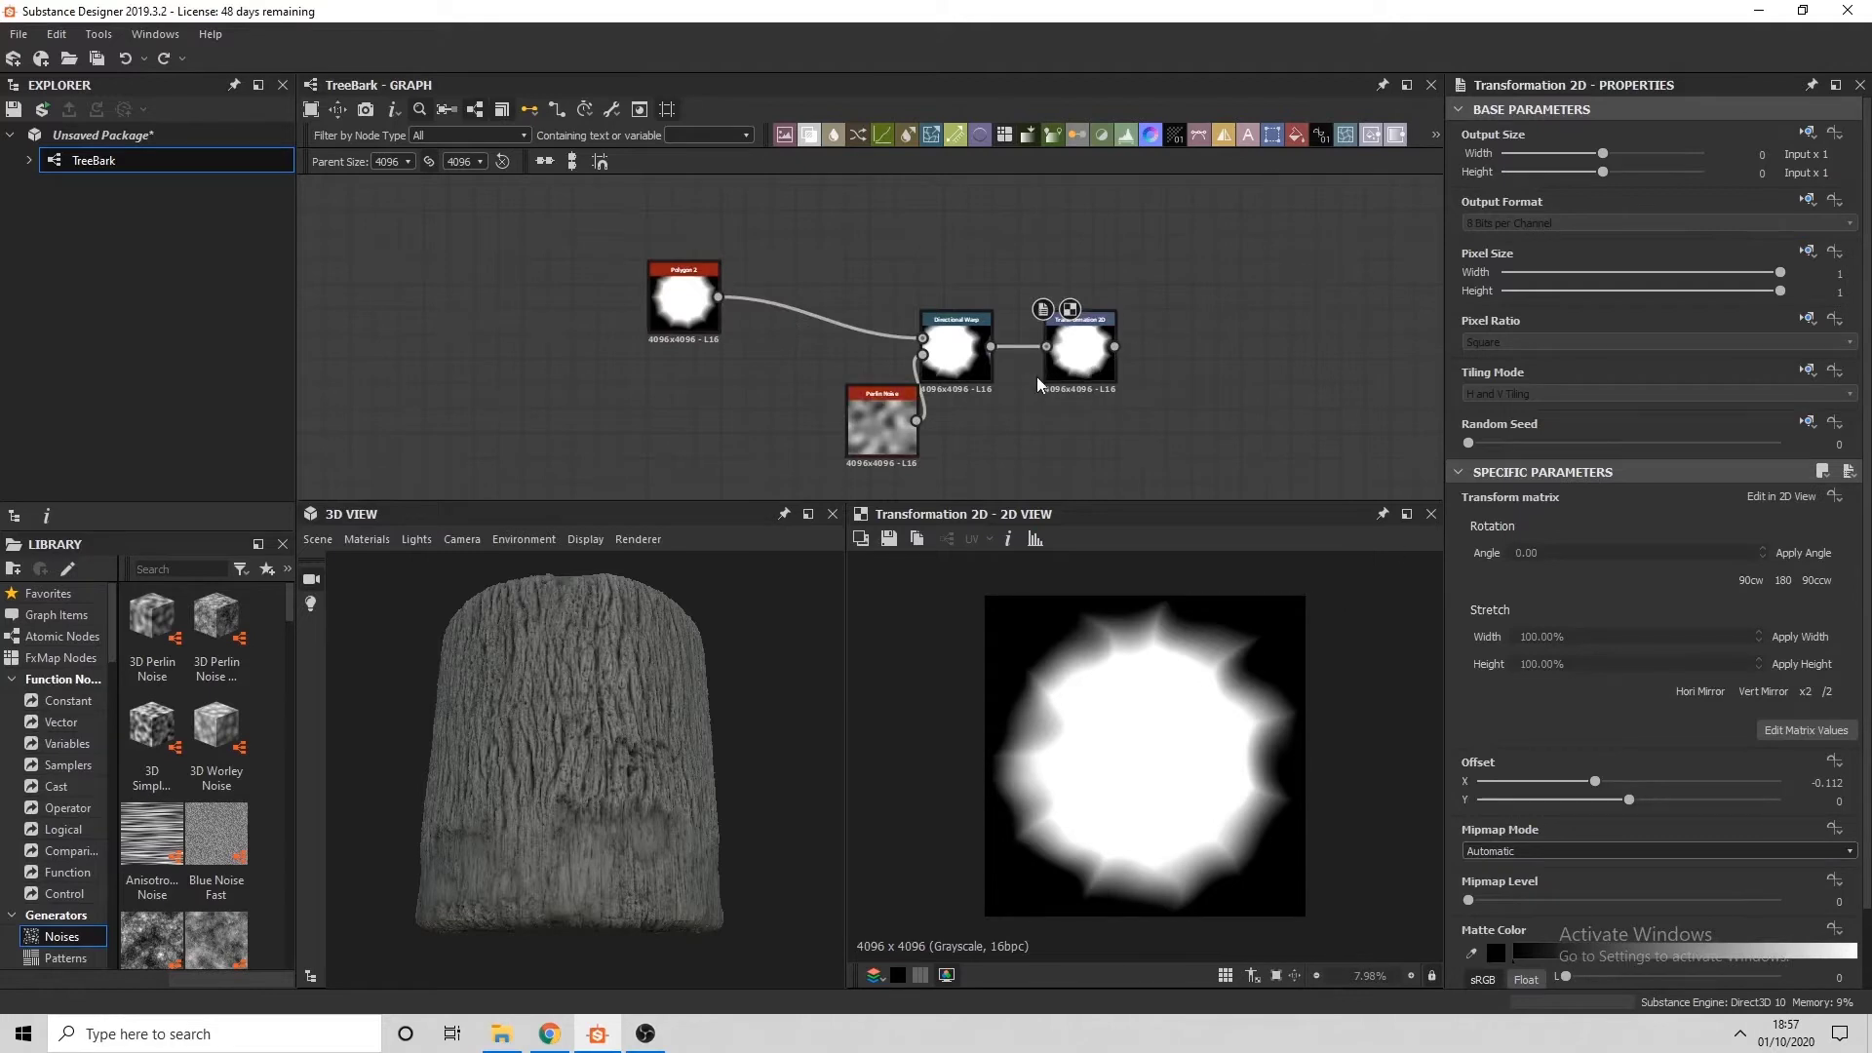
key("space")
type("le")
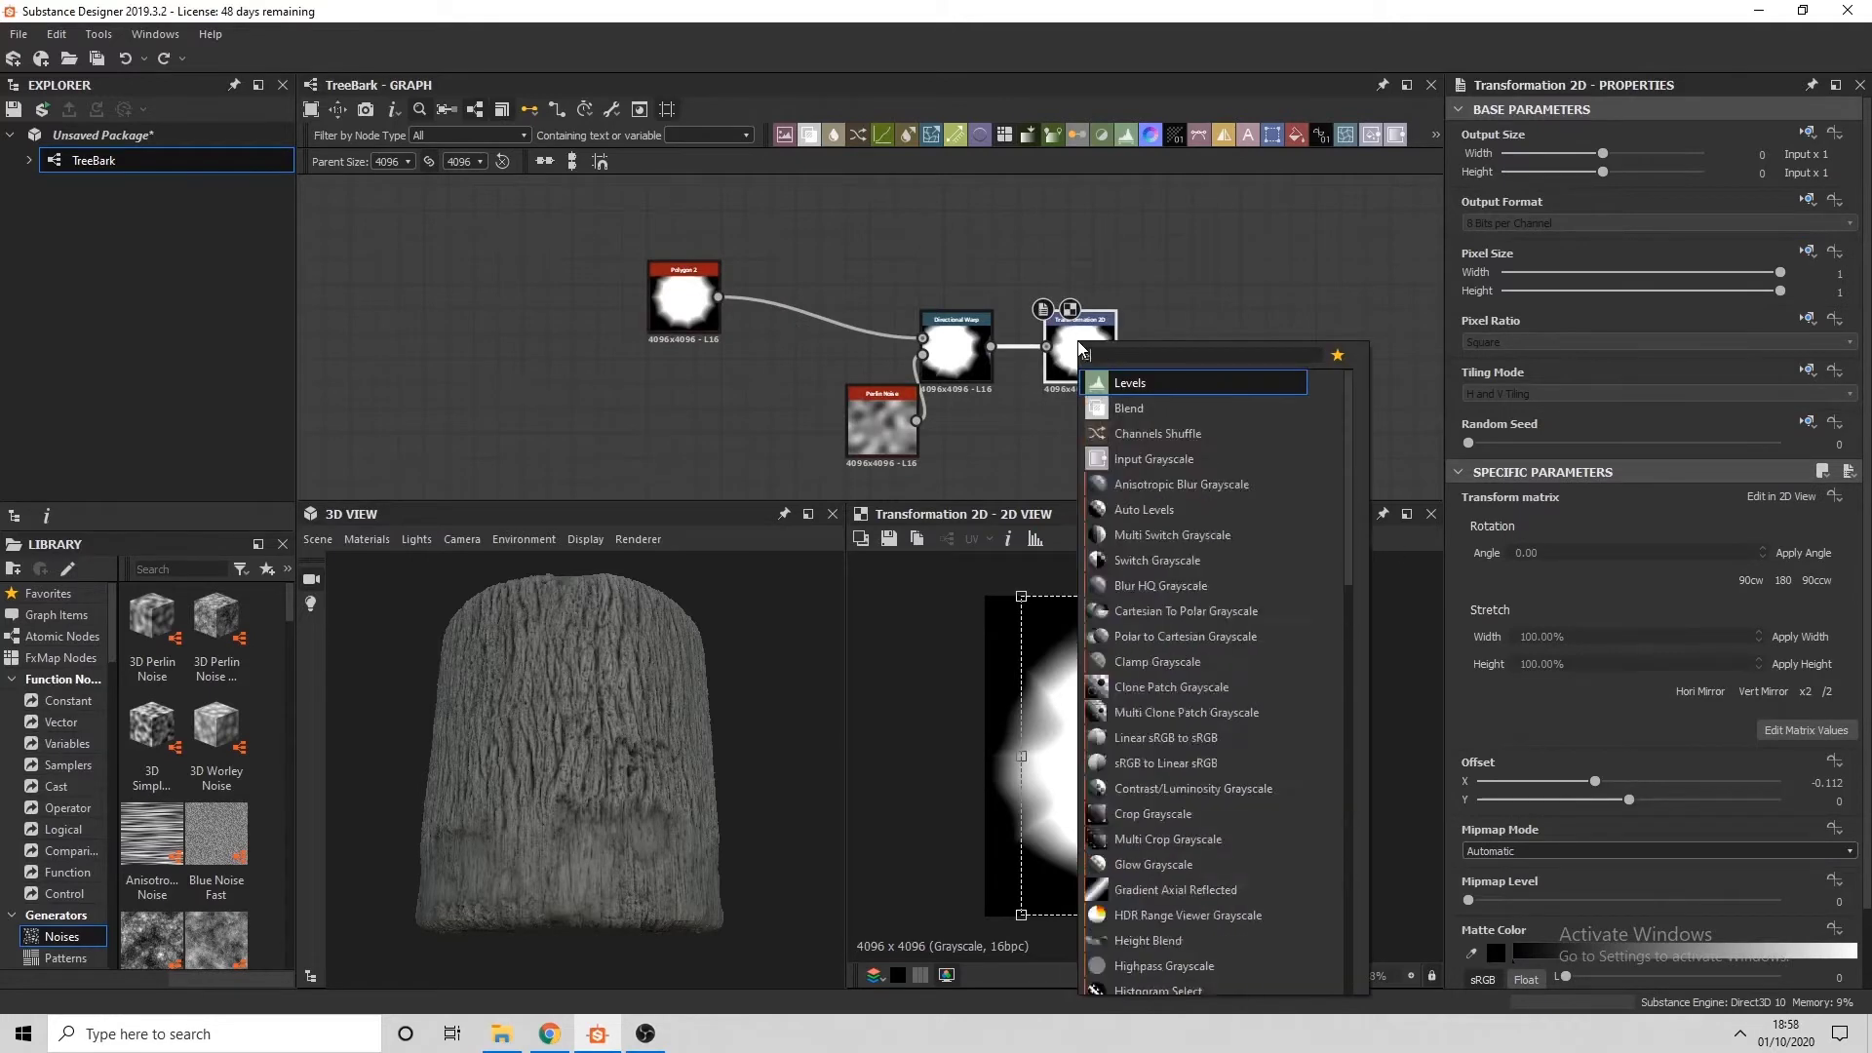
key("Return")
Duplicate the Transformation 2D node below the original and scale the copy's shape down slightly, with an X offset of -0.1356
left_click(1097, 362)
key("ctrl+d")
left_click_drag(869, 341, 1081, 451)
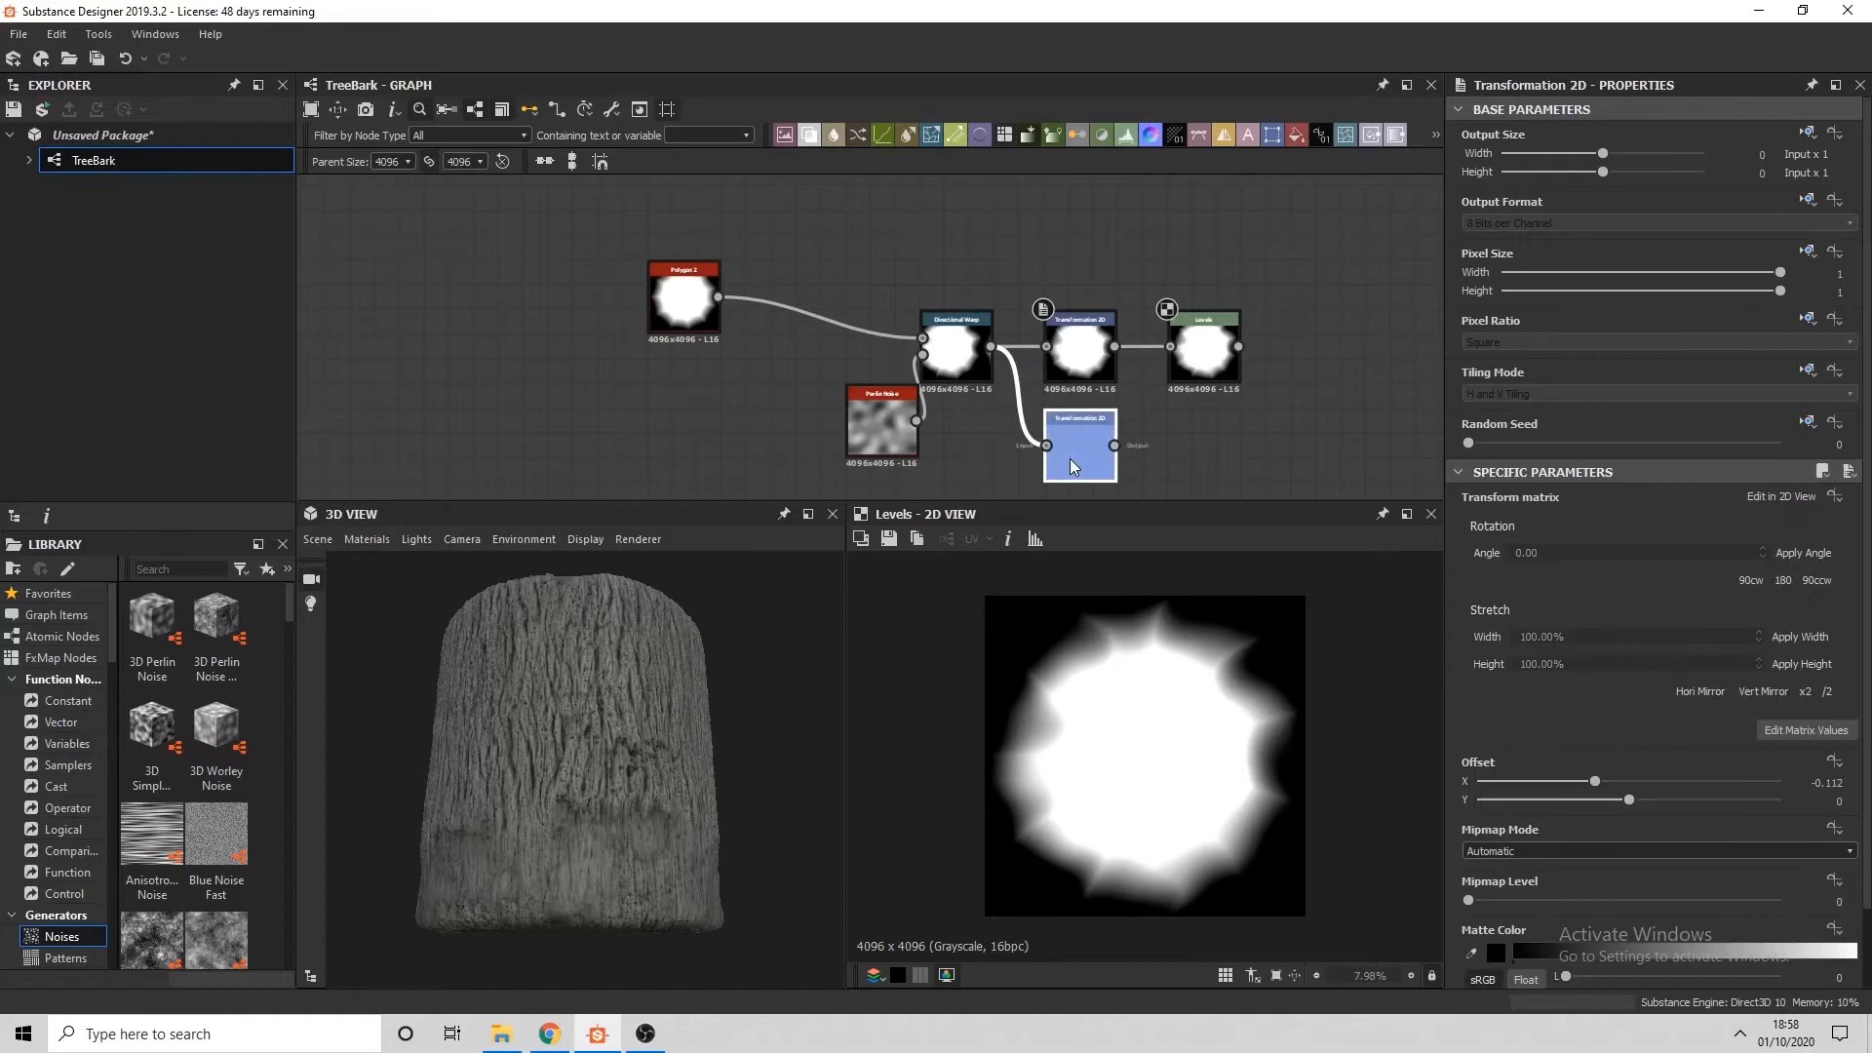
double_click(1080, 450)
middle_click_drag(1102, 459, 1081, 390)
left_click_drag(1340, 598, 1278, 624)
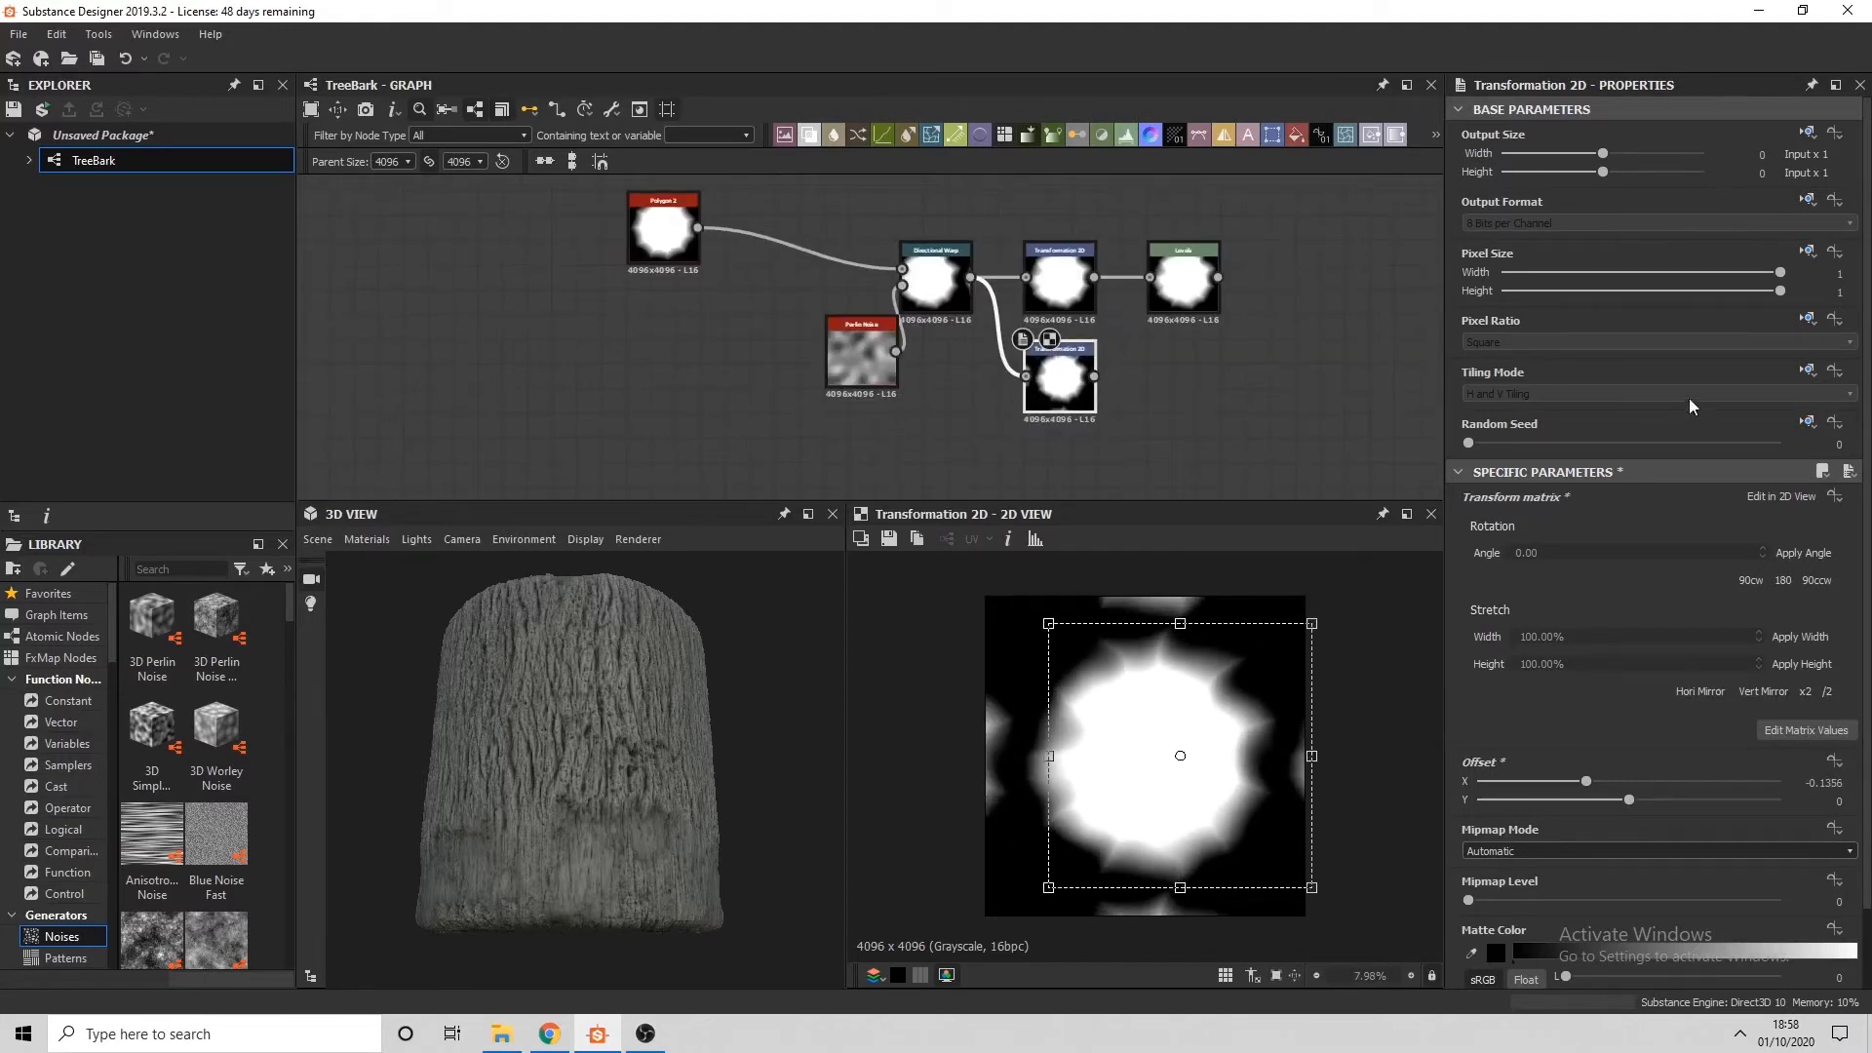
Override the inherited tiling mode of the lower Transformation 2D node and set it to No Tiling
left_click(1807, 371)
left_click(1744, 446)
left_click(1551, 394)
left_click(1524, 409)
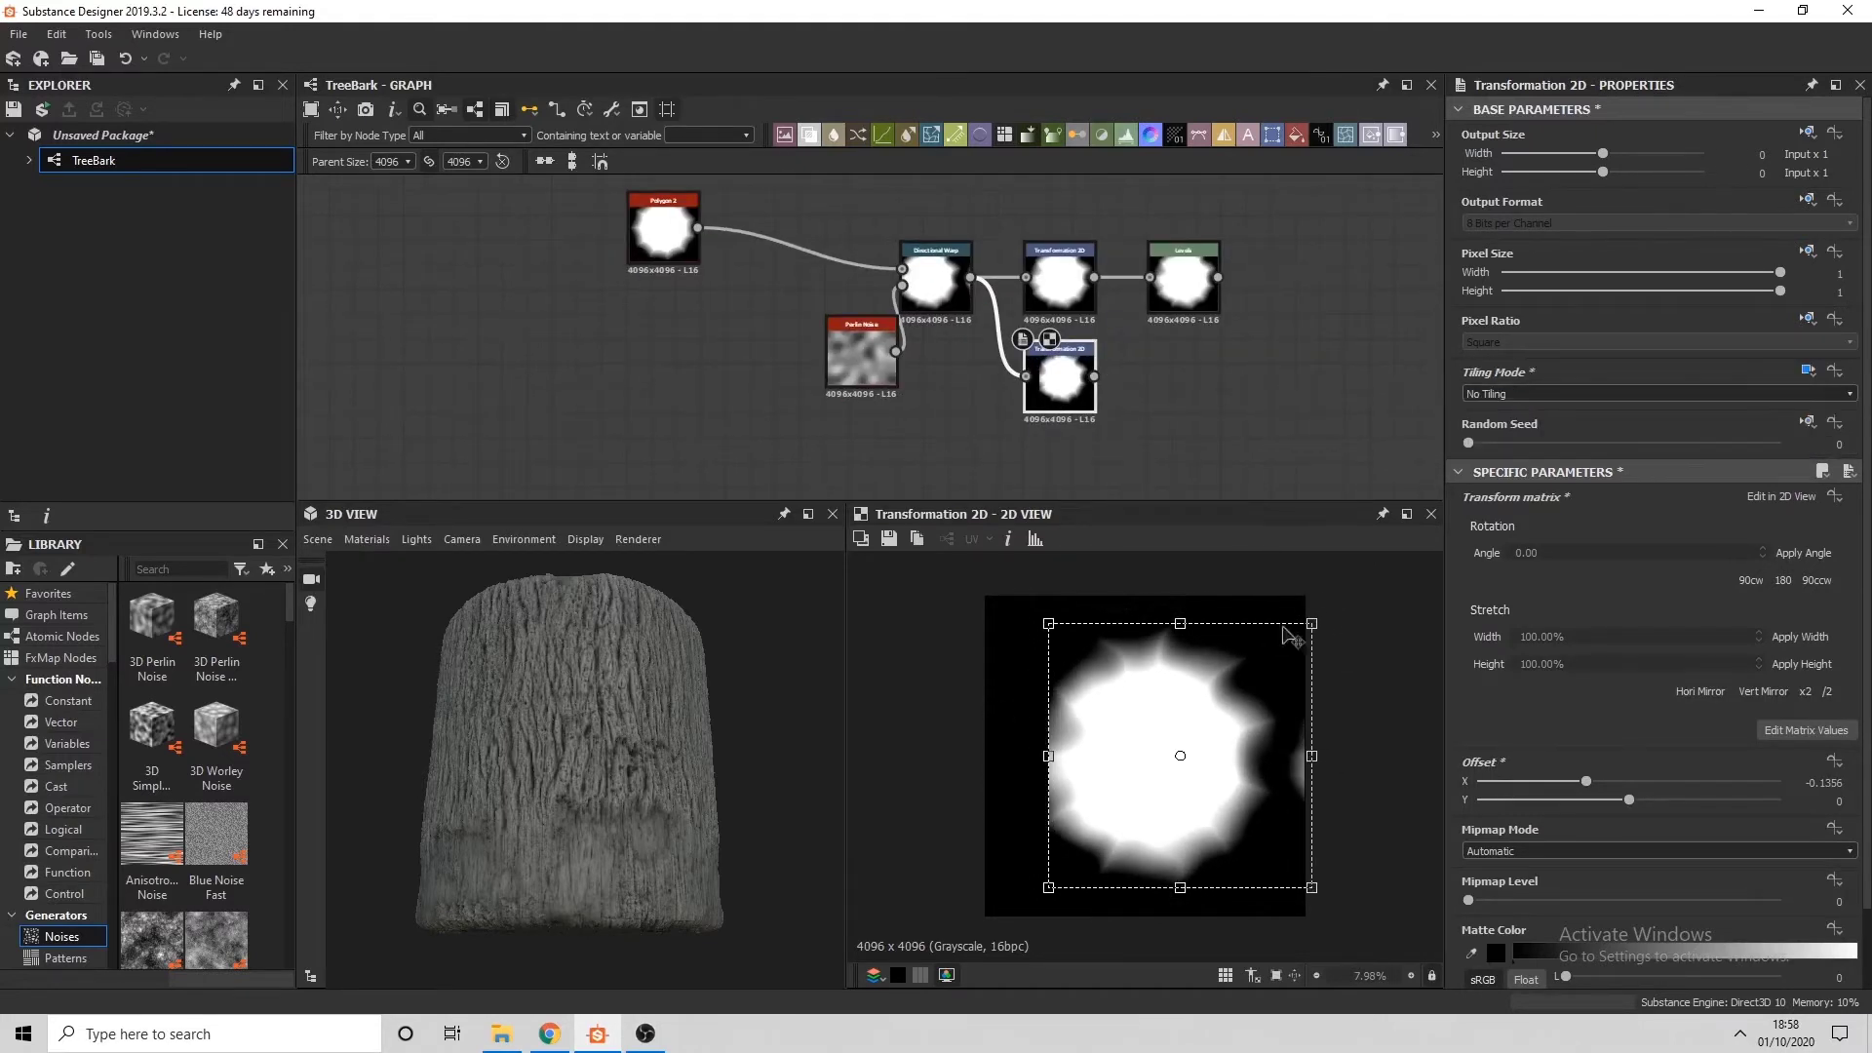
Delete the Levels node after the upper Transformation 2D and add a Levels node after the lower one
left_click(1178, 284)
key("Delete")
left_click(1073, 379)
key("l")
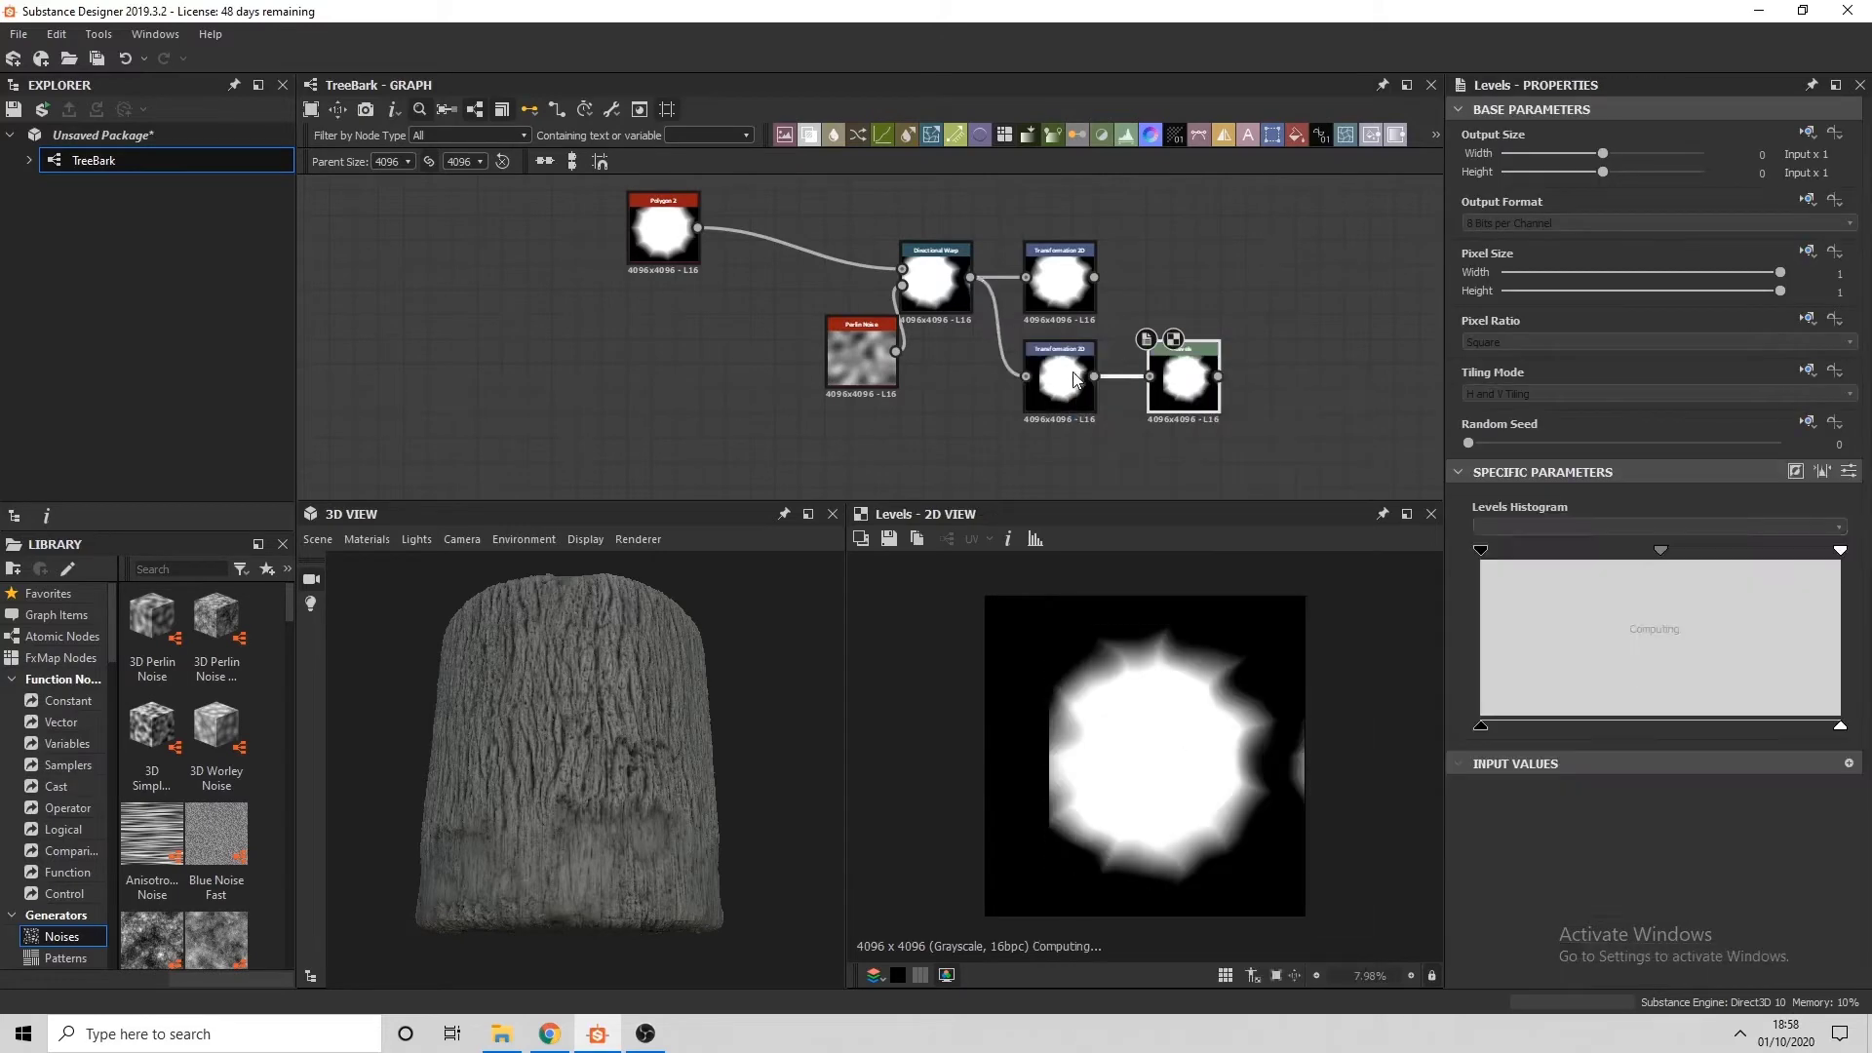
Try different midtone and output black levels, undo them, and lower the Levels node's output white to about mid-grey
left_click_drag(1661, 551, 1441, 527)
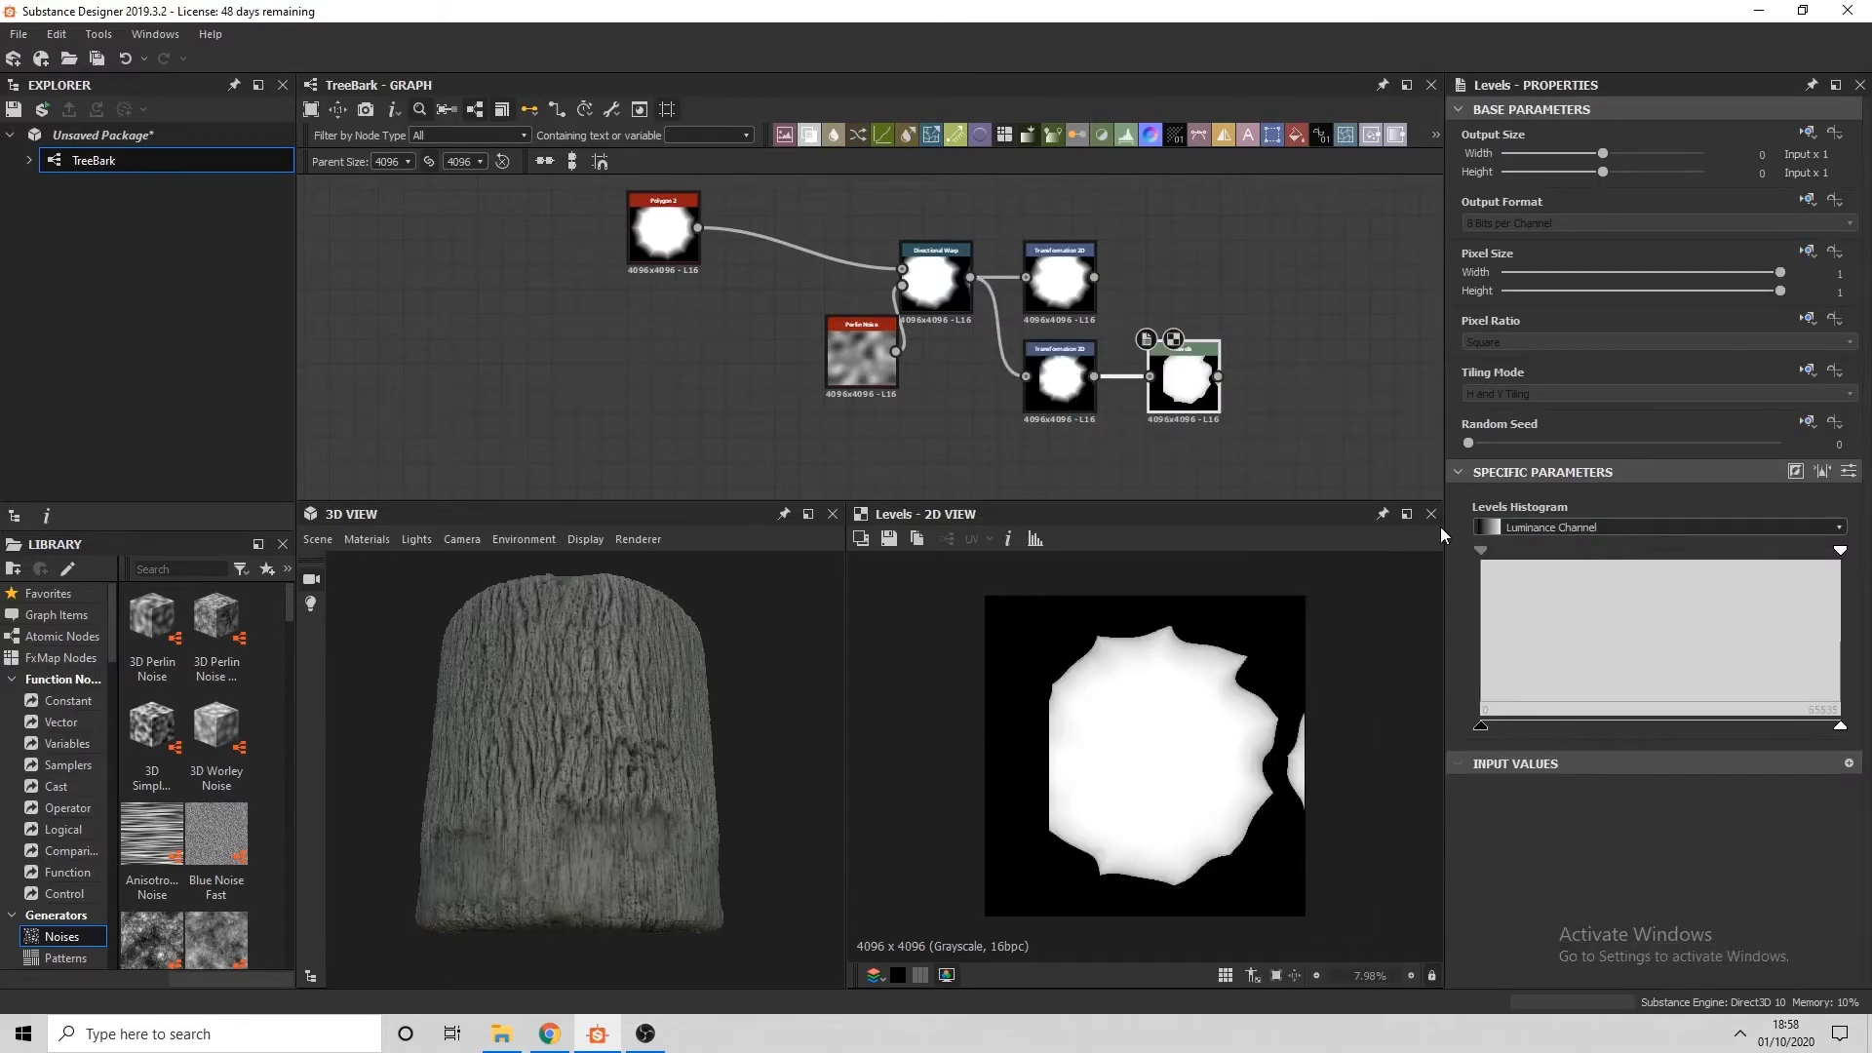
key("ctrl+z")
left_click_drag(1480, 728, 1603, 729)
key("ctrl+z")
left_click_drag(1840, 727, 1663, 713)
Add a Blend node after the upper Transformation 2D and connect the Levels output as its foreground
left_click(1060, 282)
key("space")
type("b")
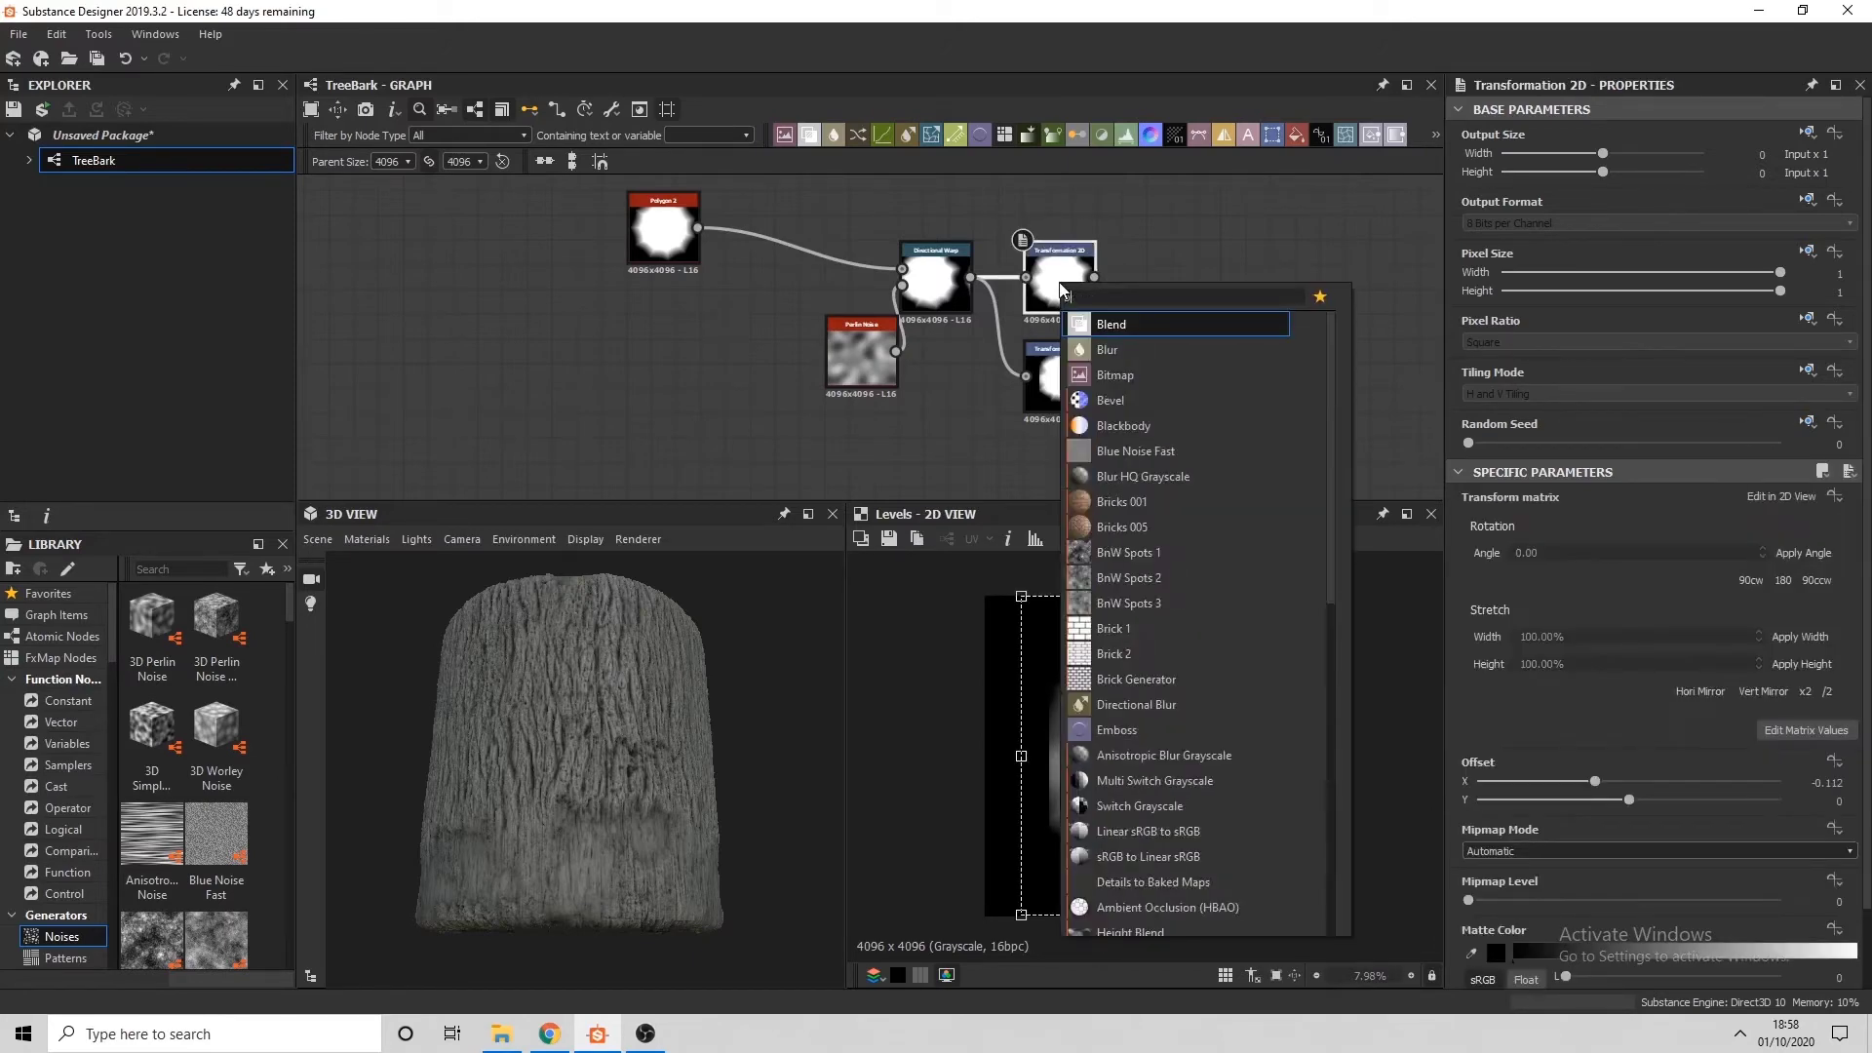
key("Return")
left_click_drag(1182, 279, 1319, 279)
left_click_drag(1218, 375, 1241, 342)
left_click_drag(1287, 261, 1223, 373)
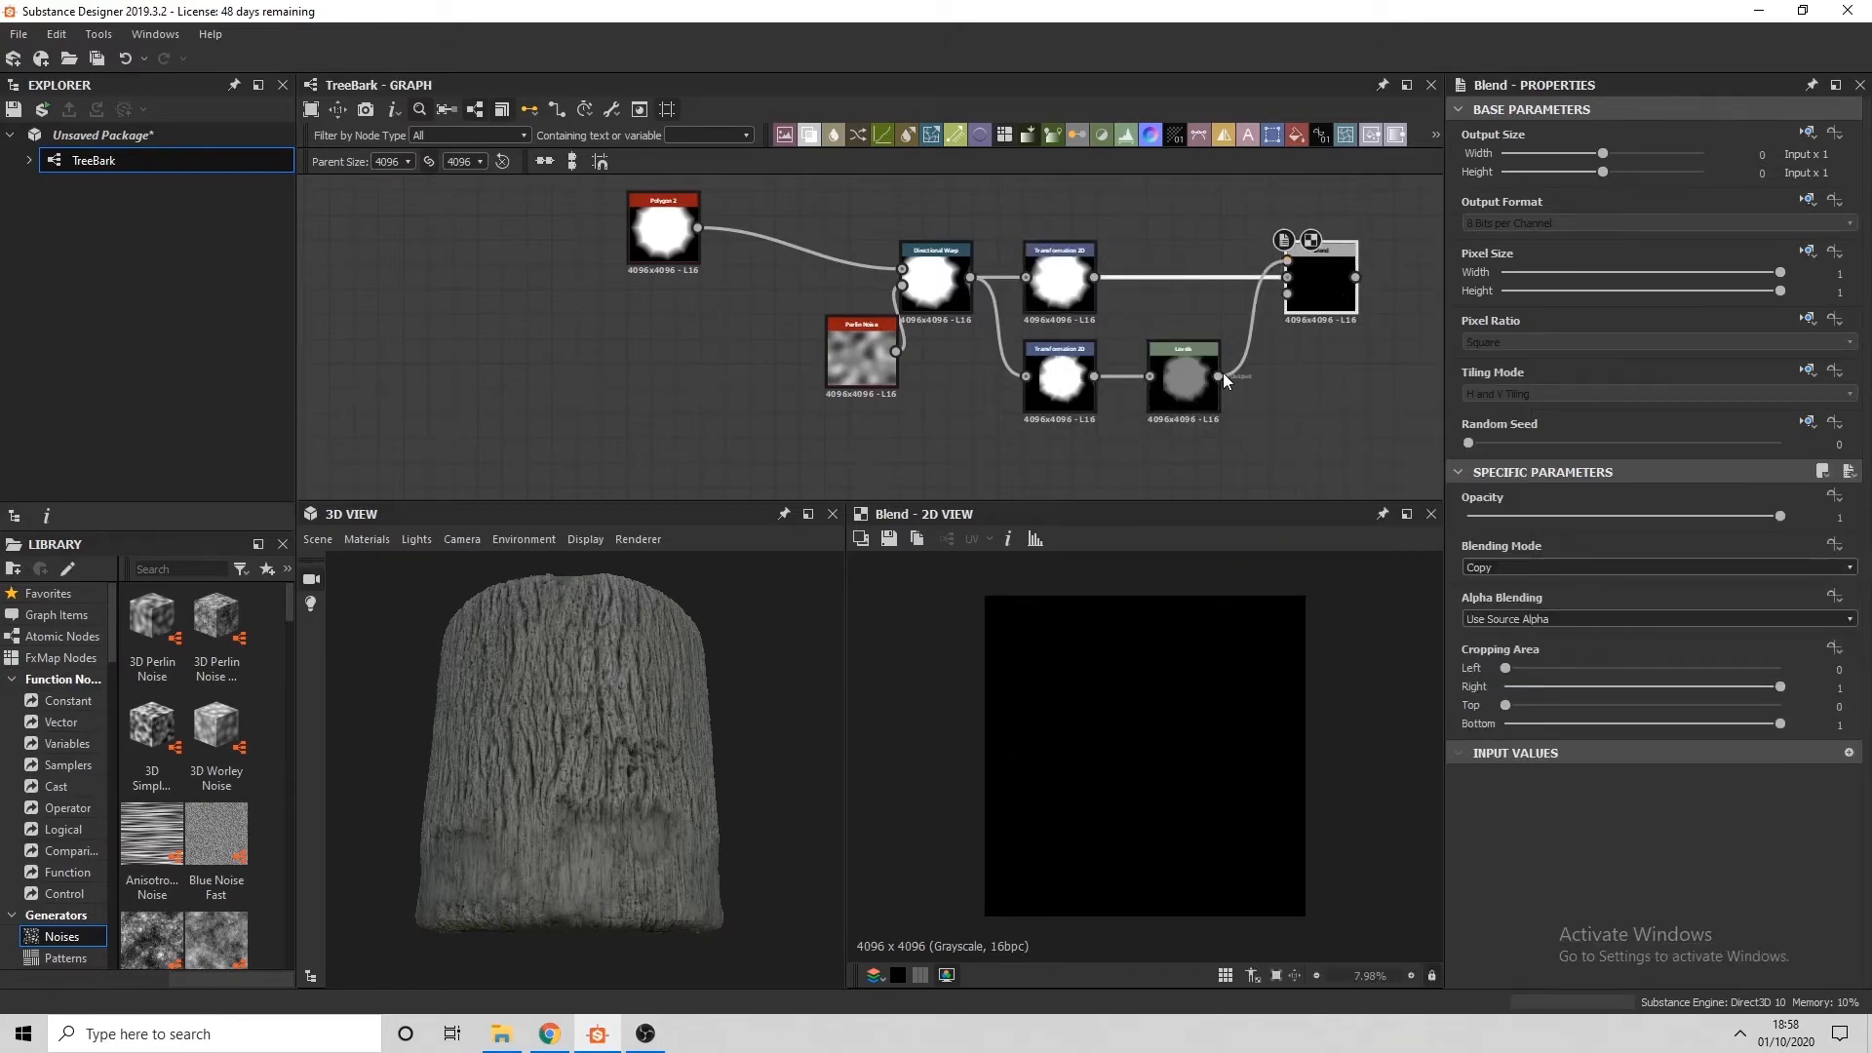
Set the new Blend node's blending mode to Subtract
left_click(1490, 567)
left_click(1504, 594)
key("Down")
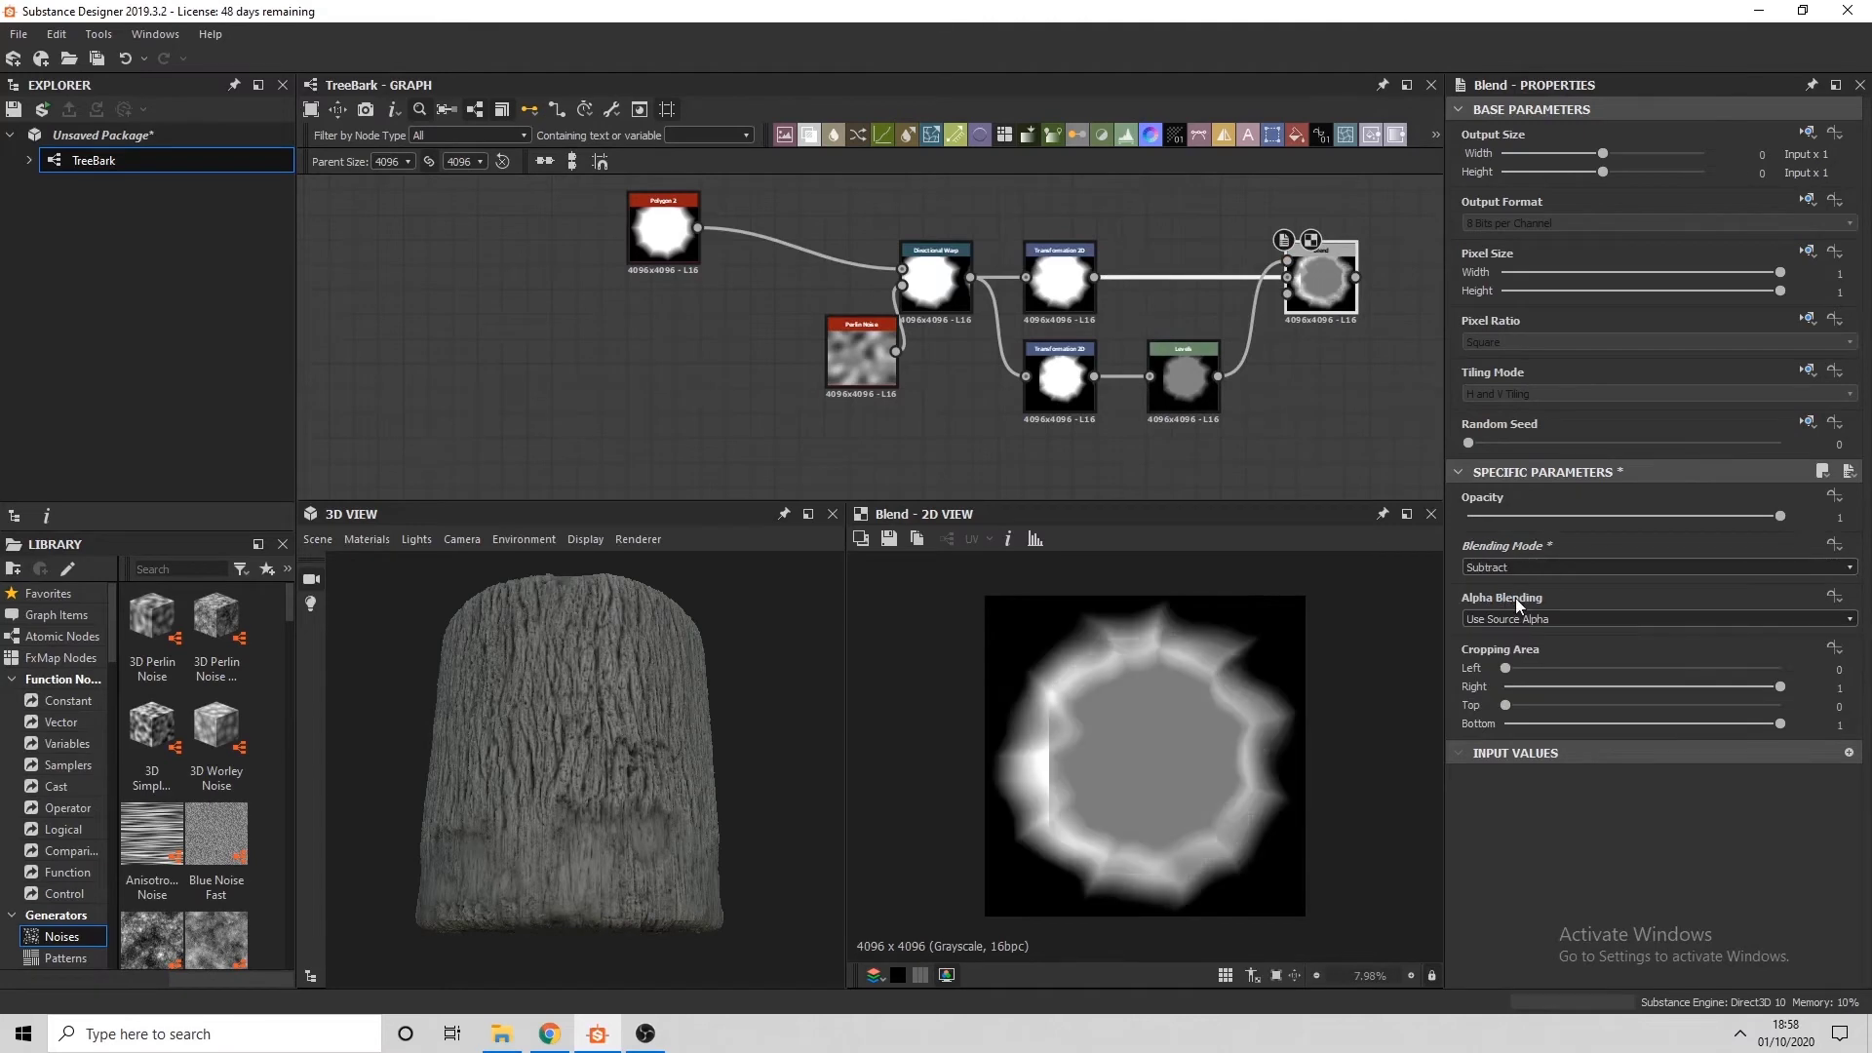
Set the lower Transformation 2D to H and V Tiling, rotate it slightly clockwise and offset it to X -0.1235, Y 0.0174
left_click(1046, 393)
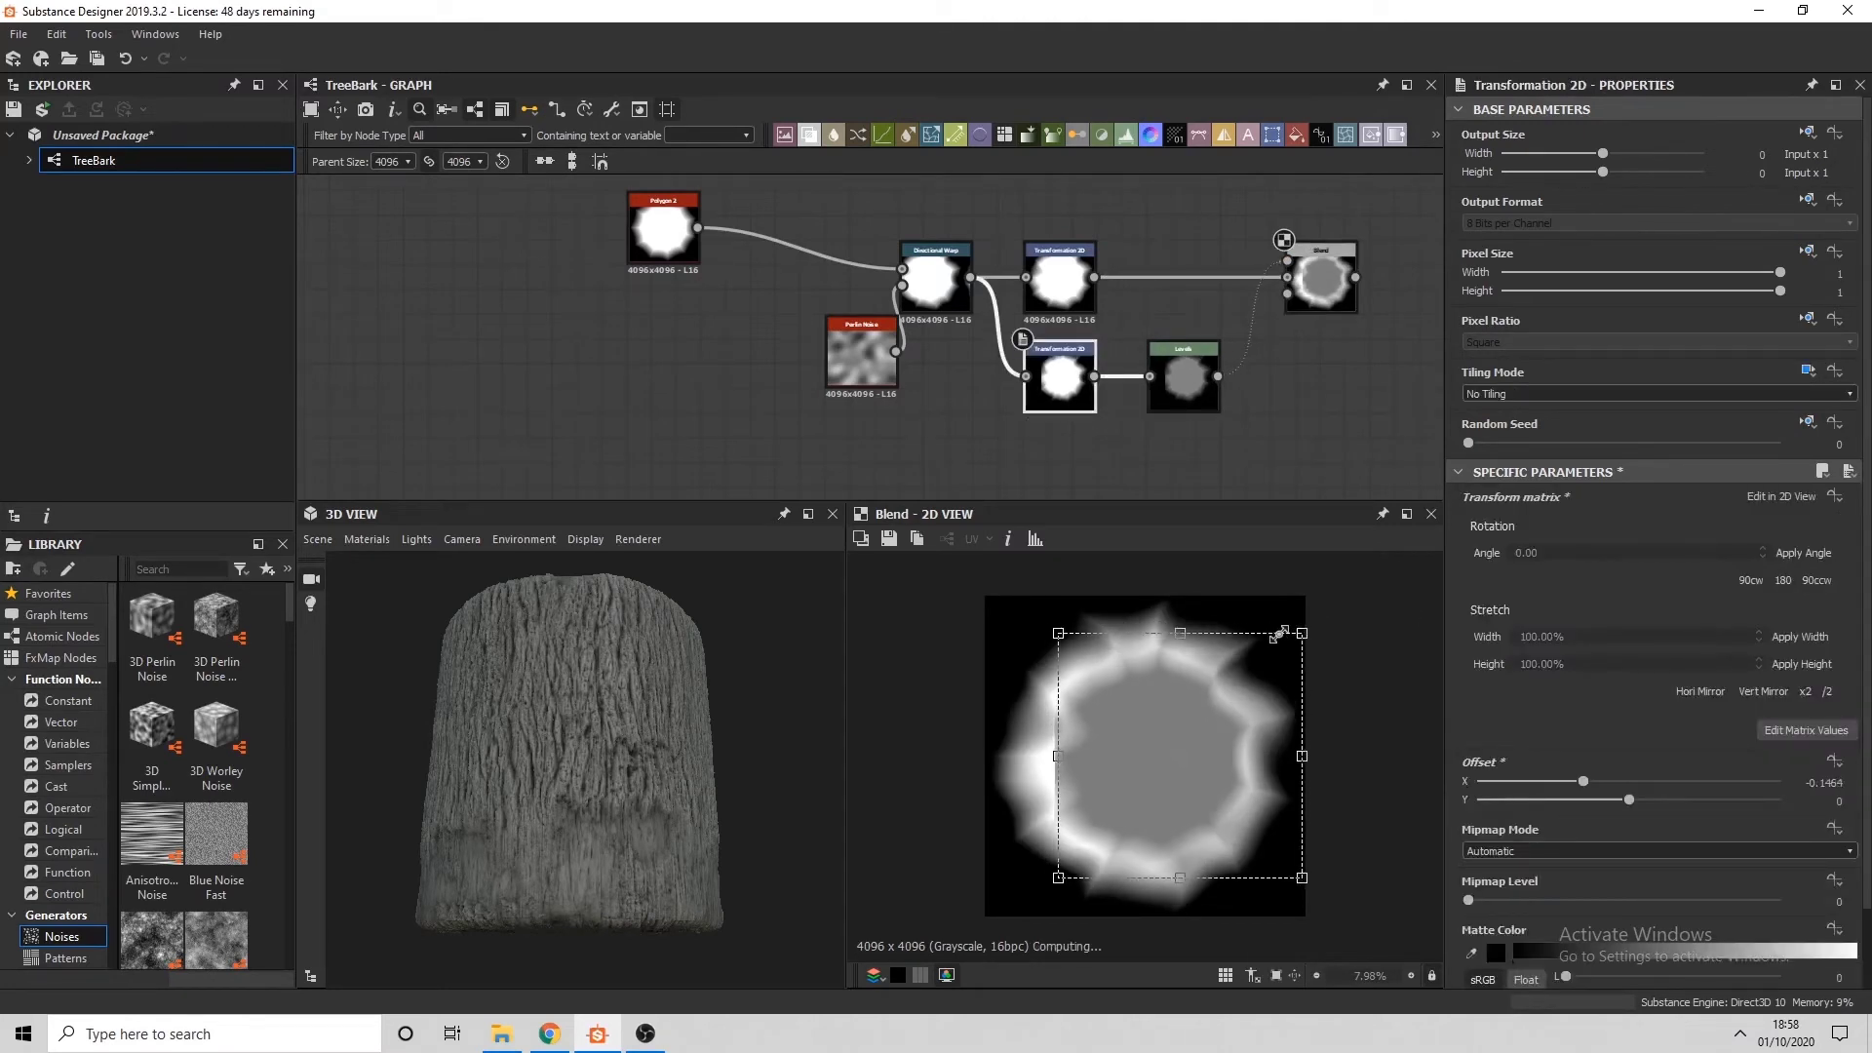
left_click(1570, 394)
left_click(1522, 447)
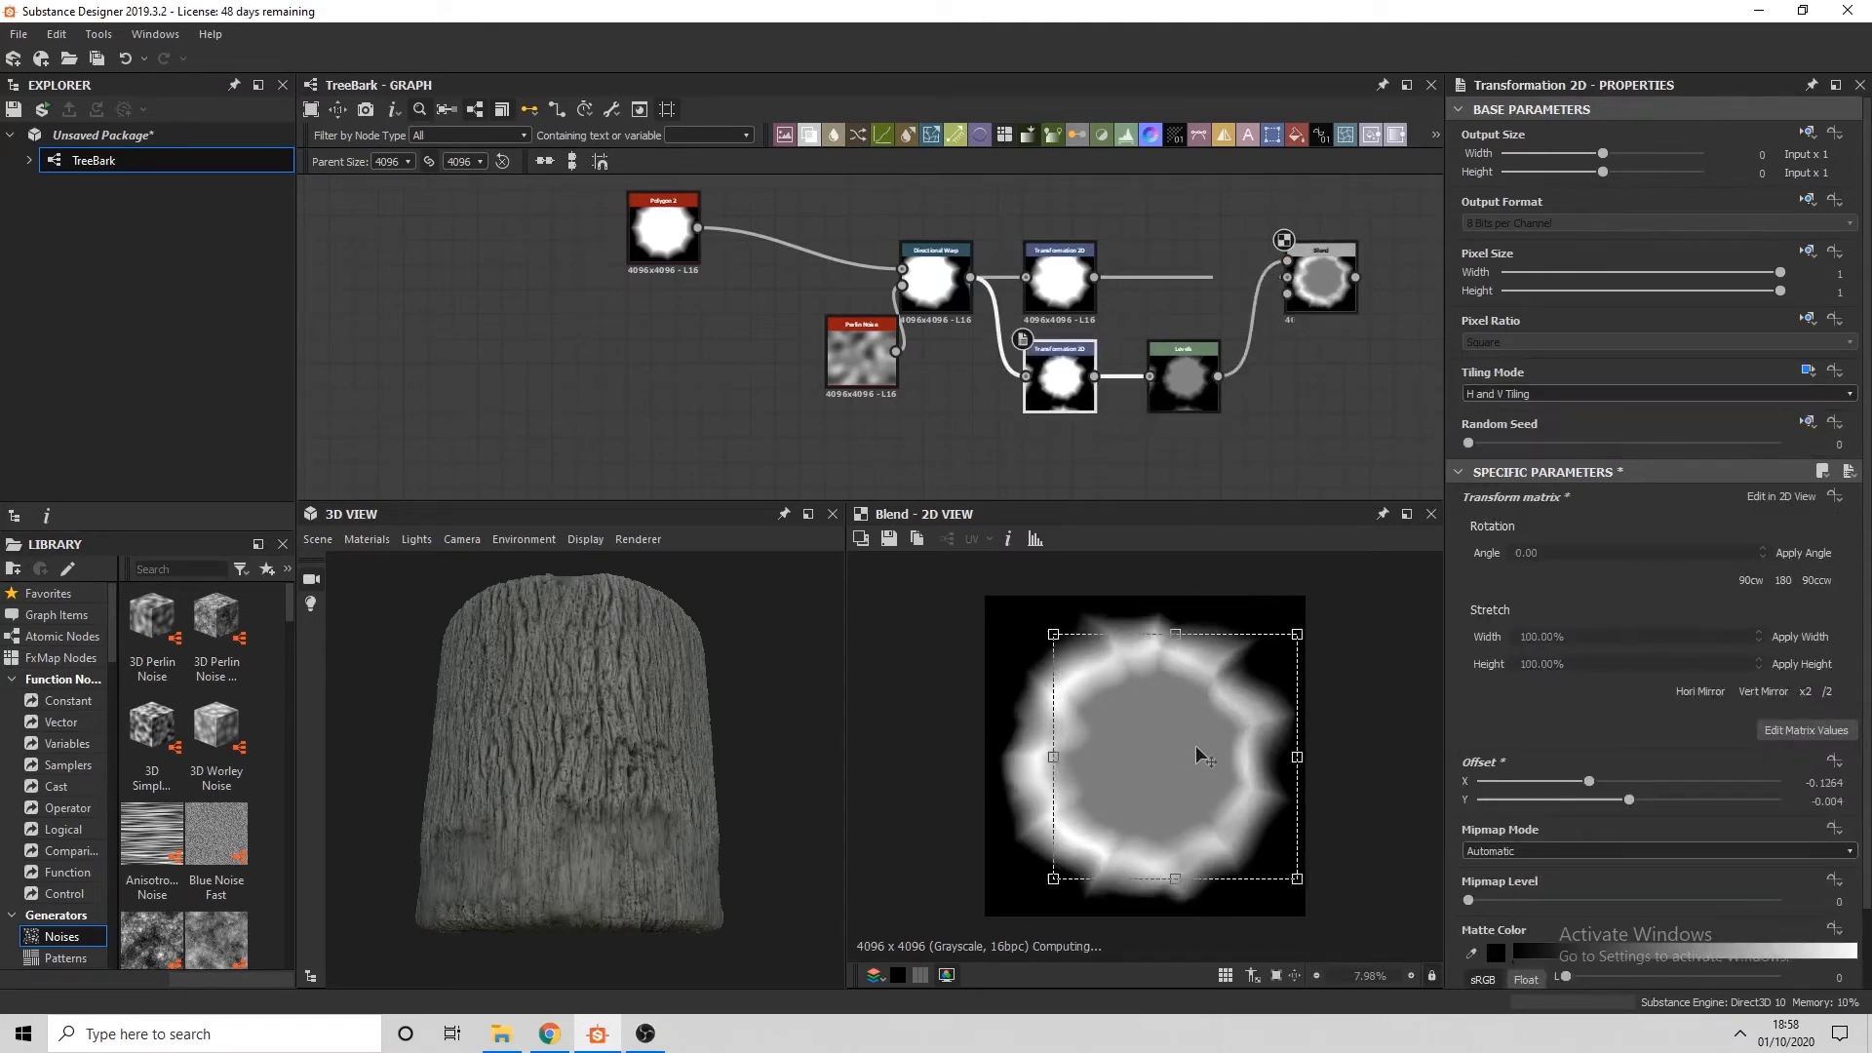
left_click_drag(1196, 745, 1207, 756)
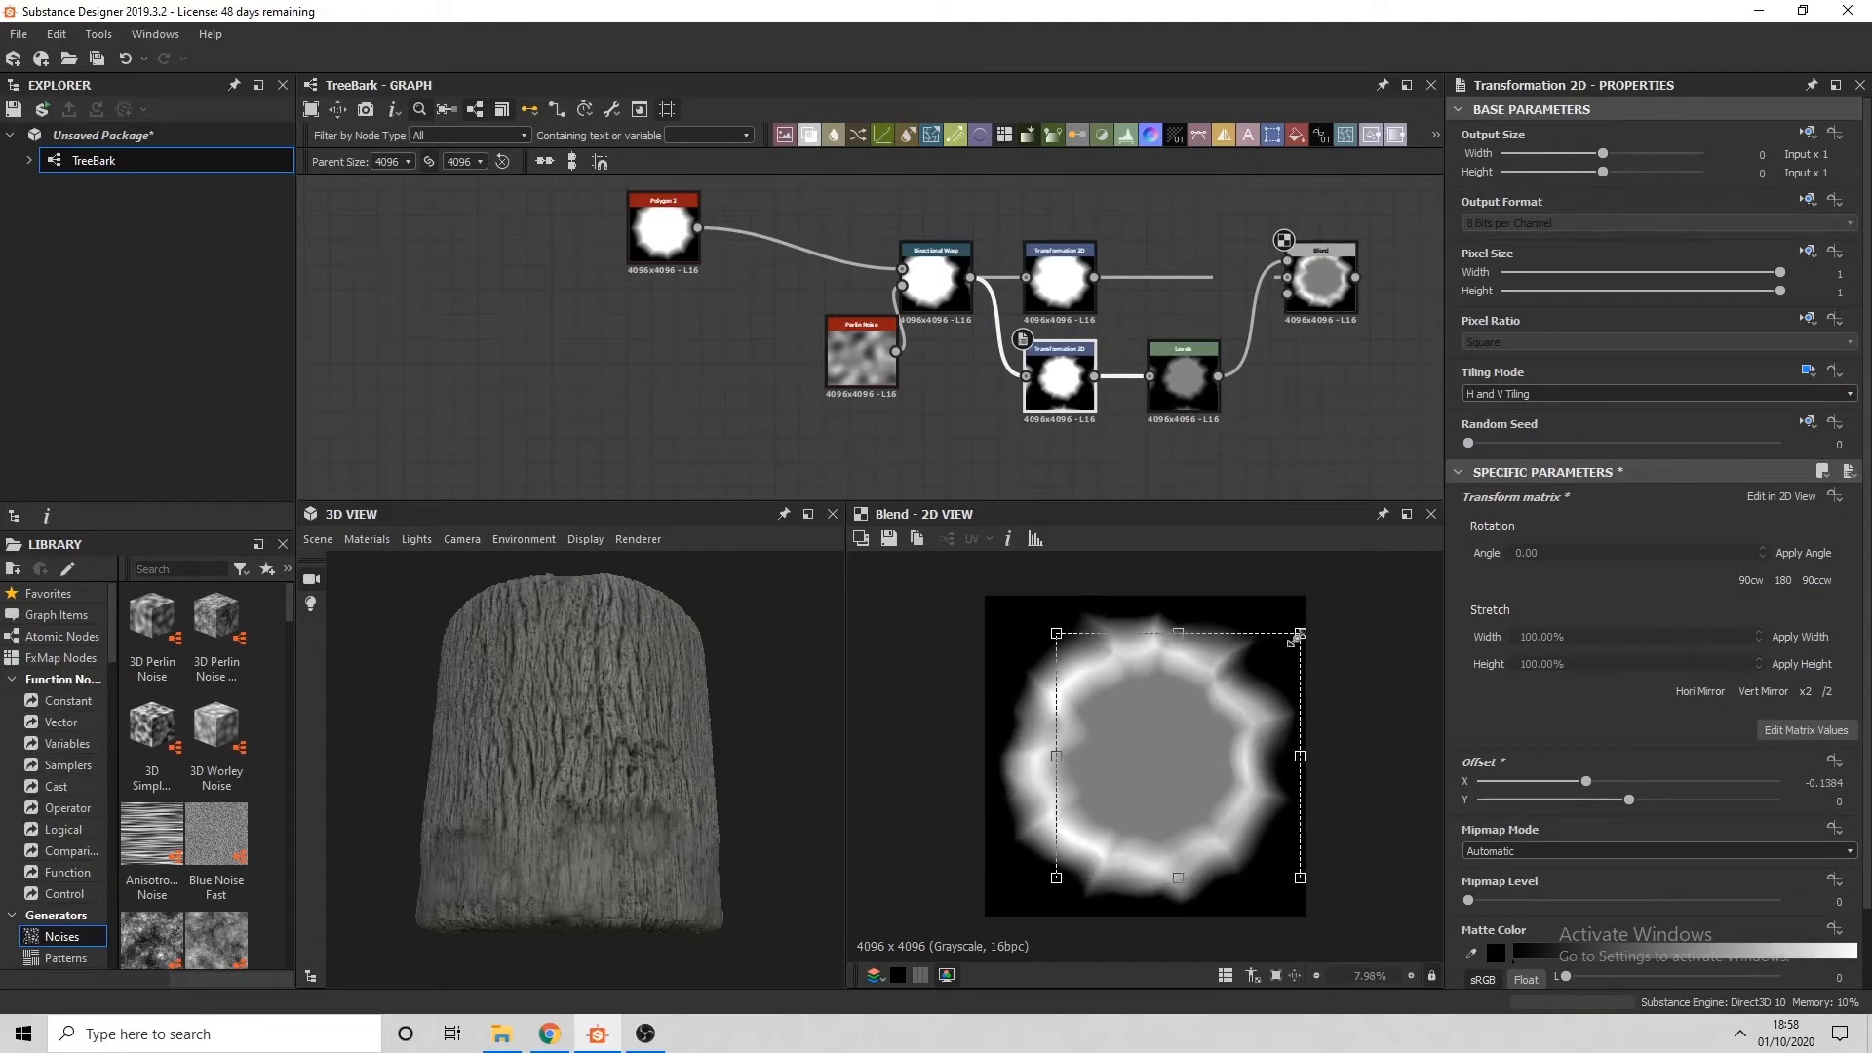
left_click_drag(1294, 635, 1368, 706)
left_click_drag(1230, 738, 1224, 747)
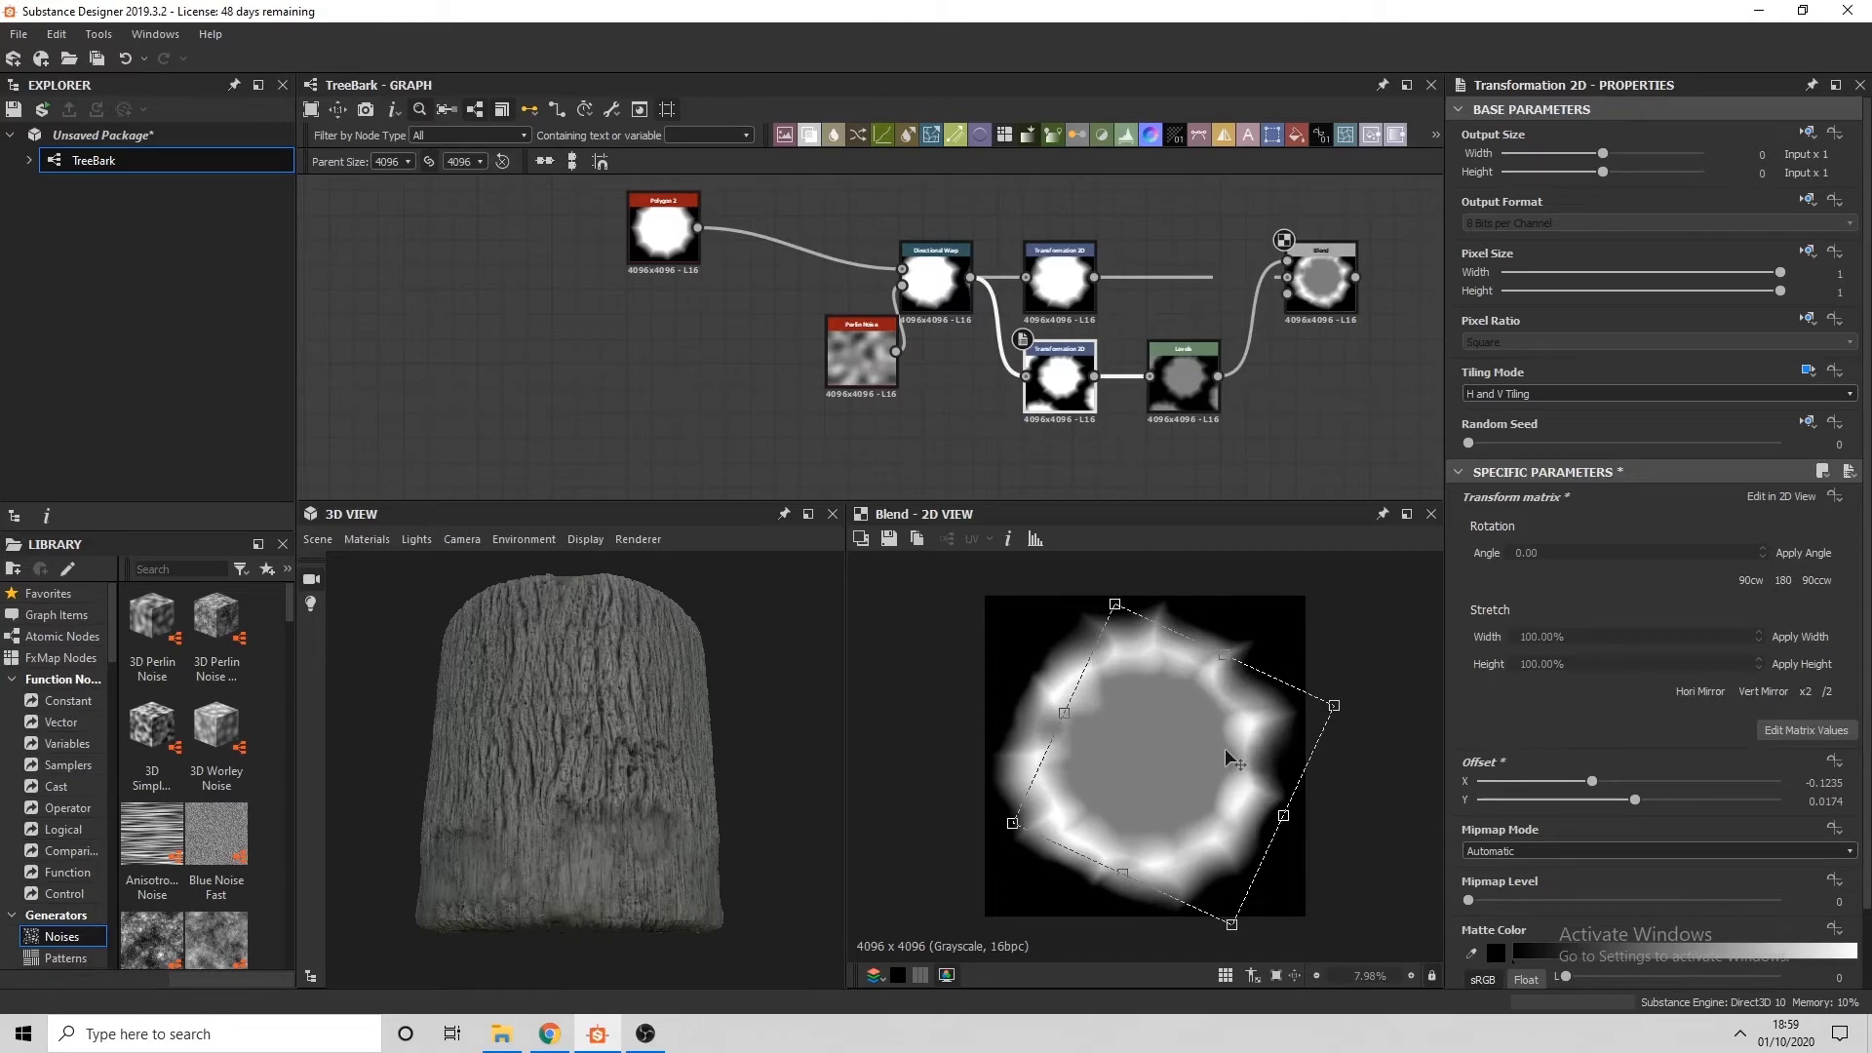
left_click(1339, 419)
left_click(644, 1033)
left_click(645, 1032)
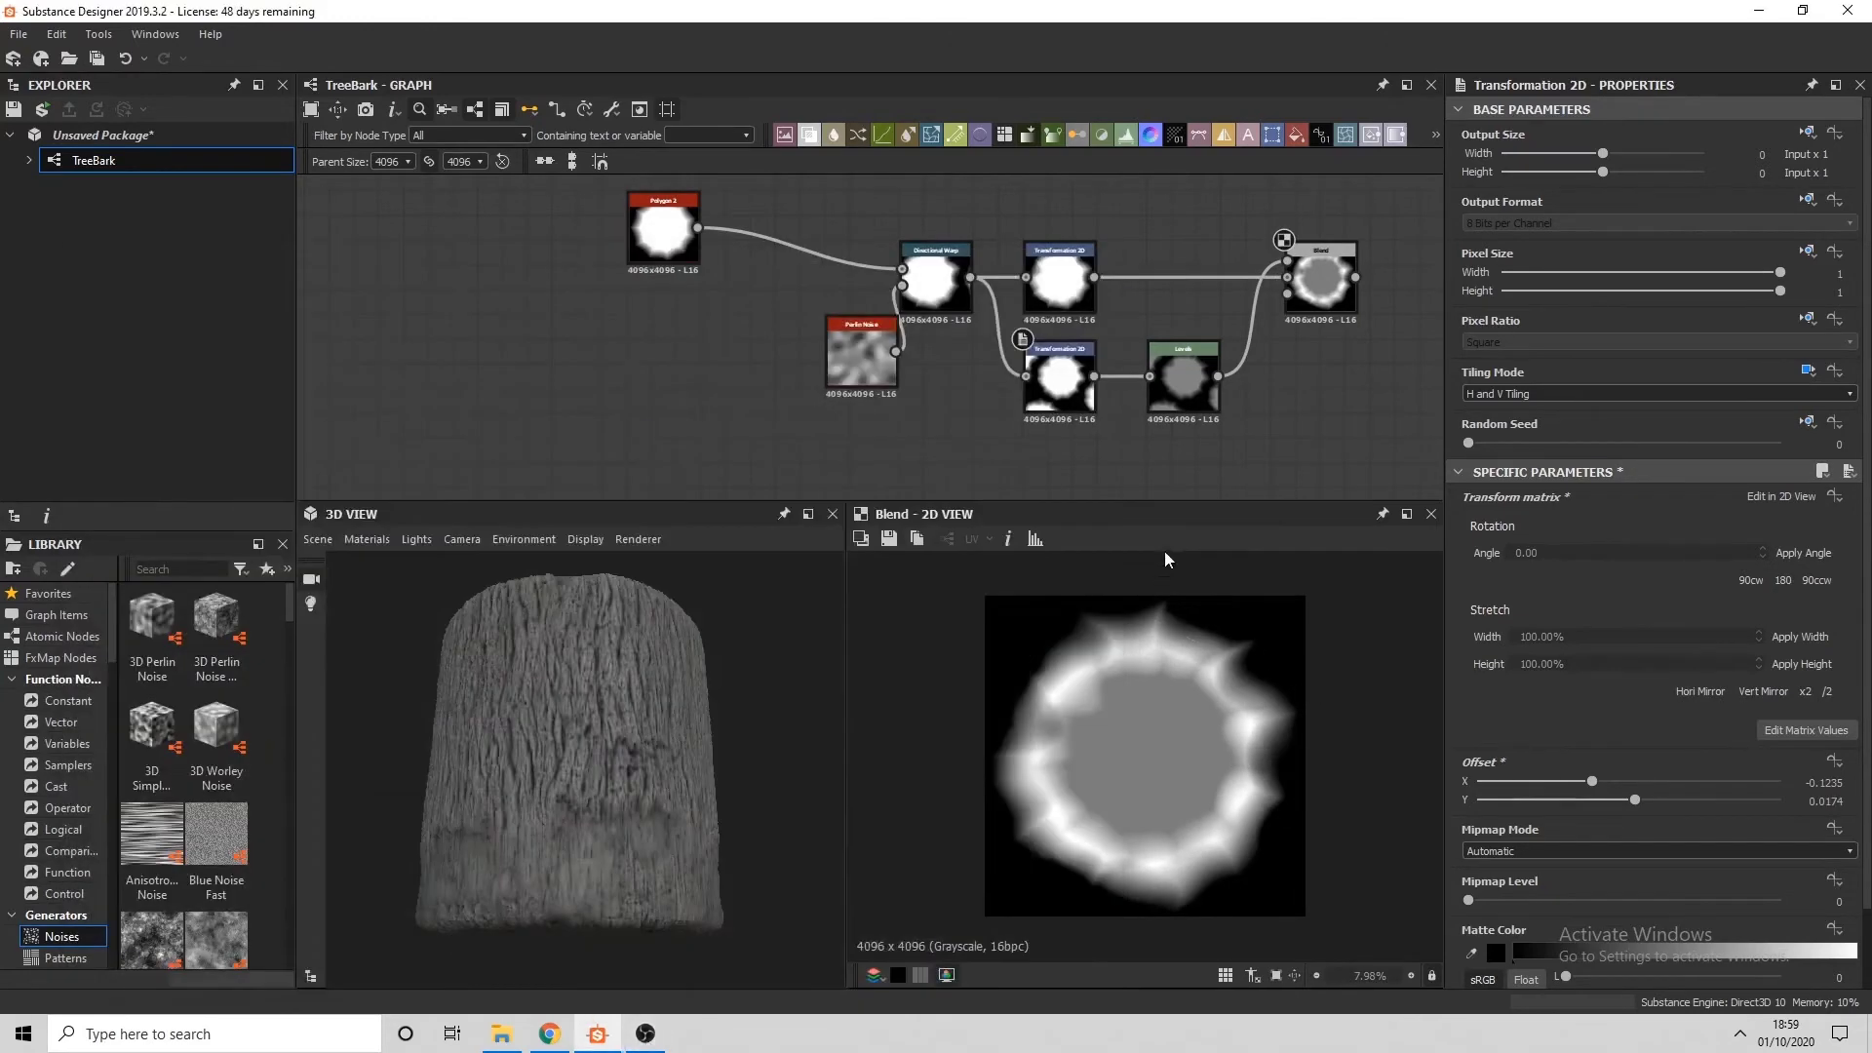
Add a Shape node above the ring nodes with the Paraboloid pattern and an X size of 0.03
scroll(1163, 420, "down", 4)
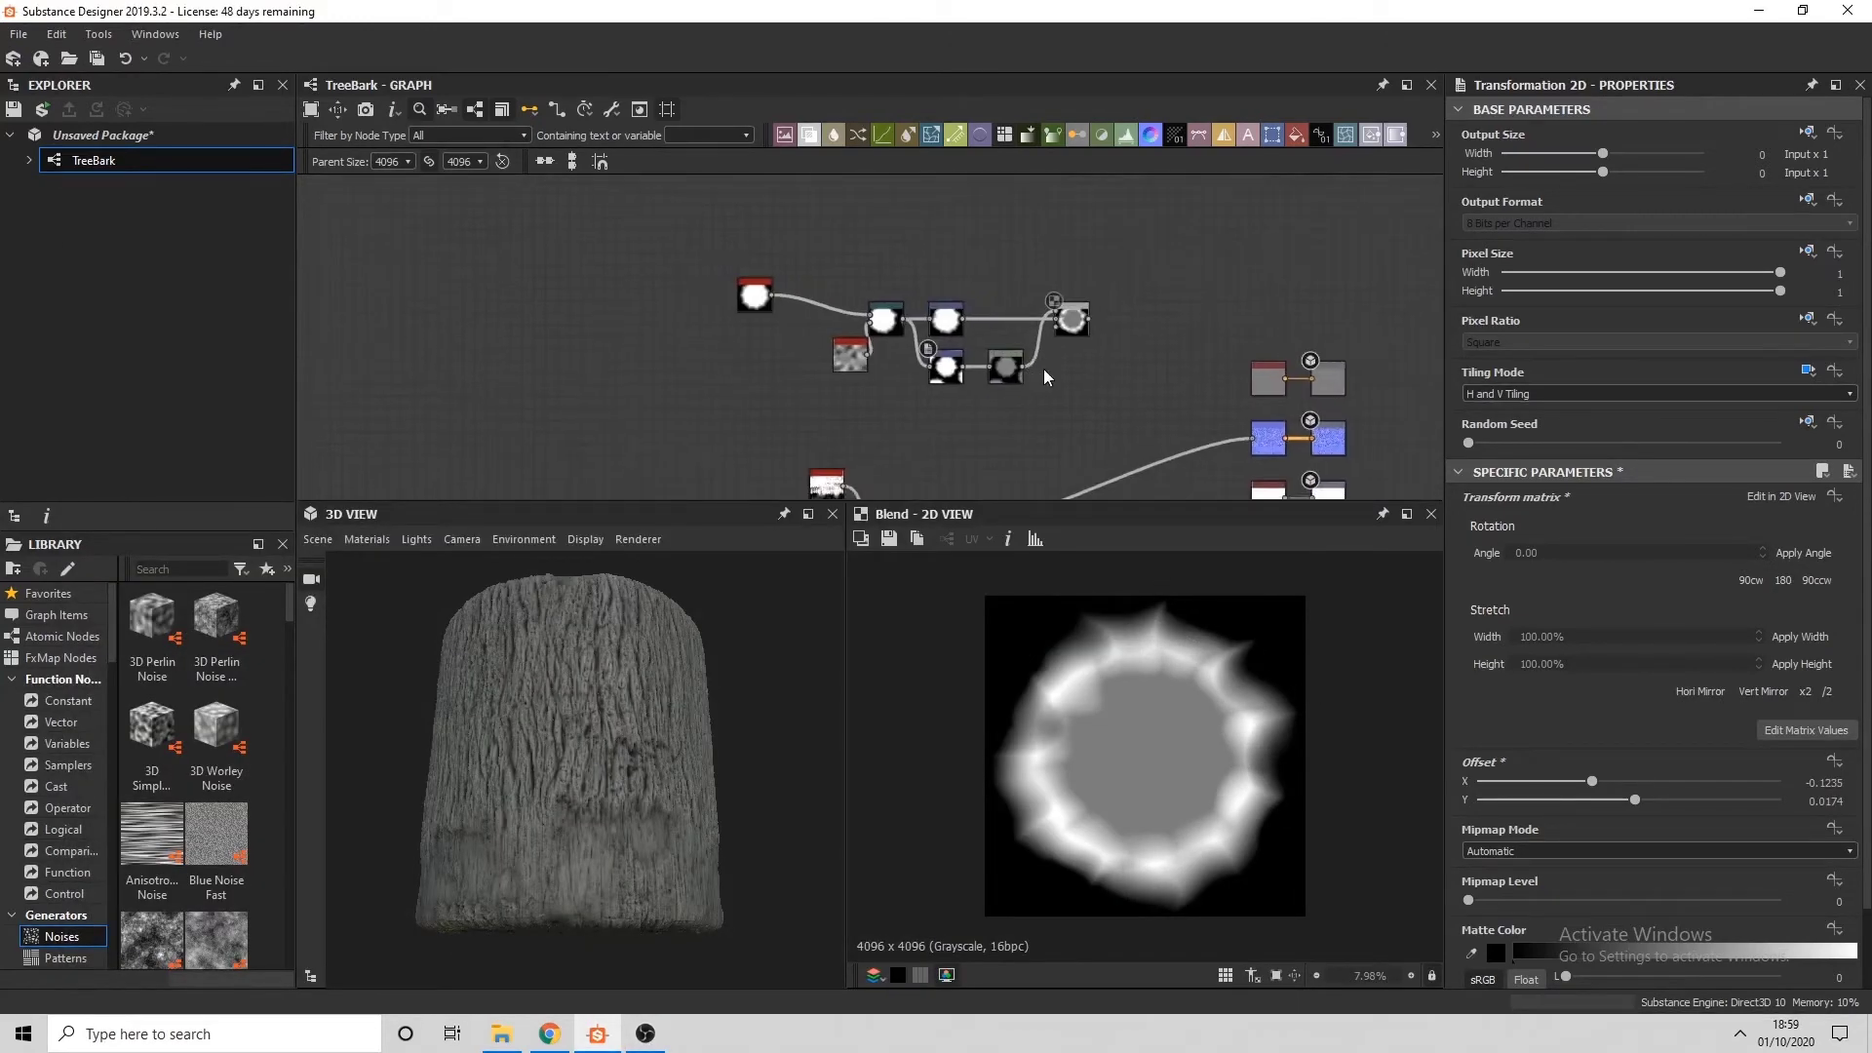
middle_click_drag(1090, 398, 901, 488)
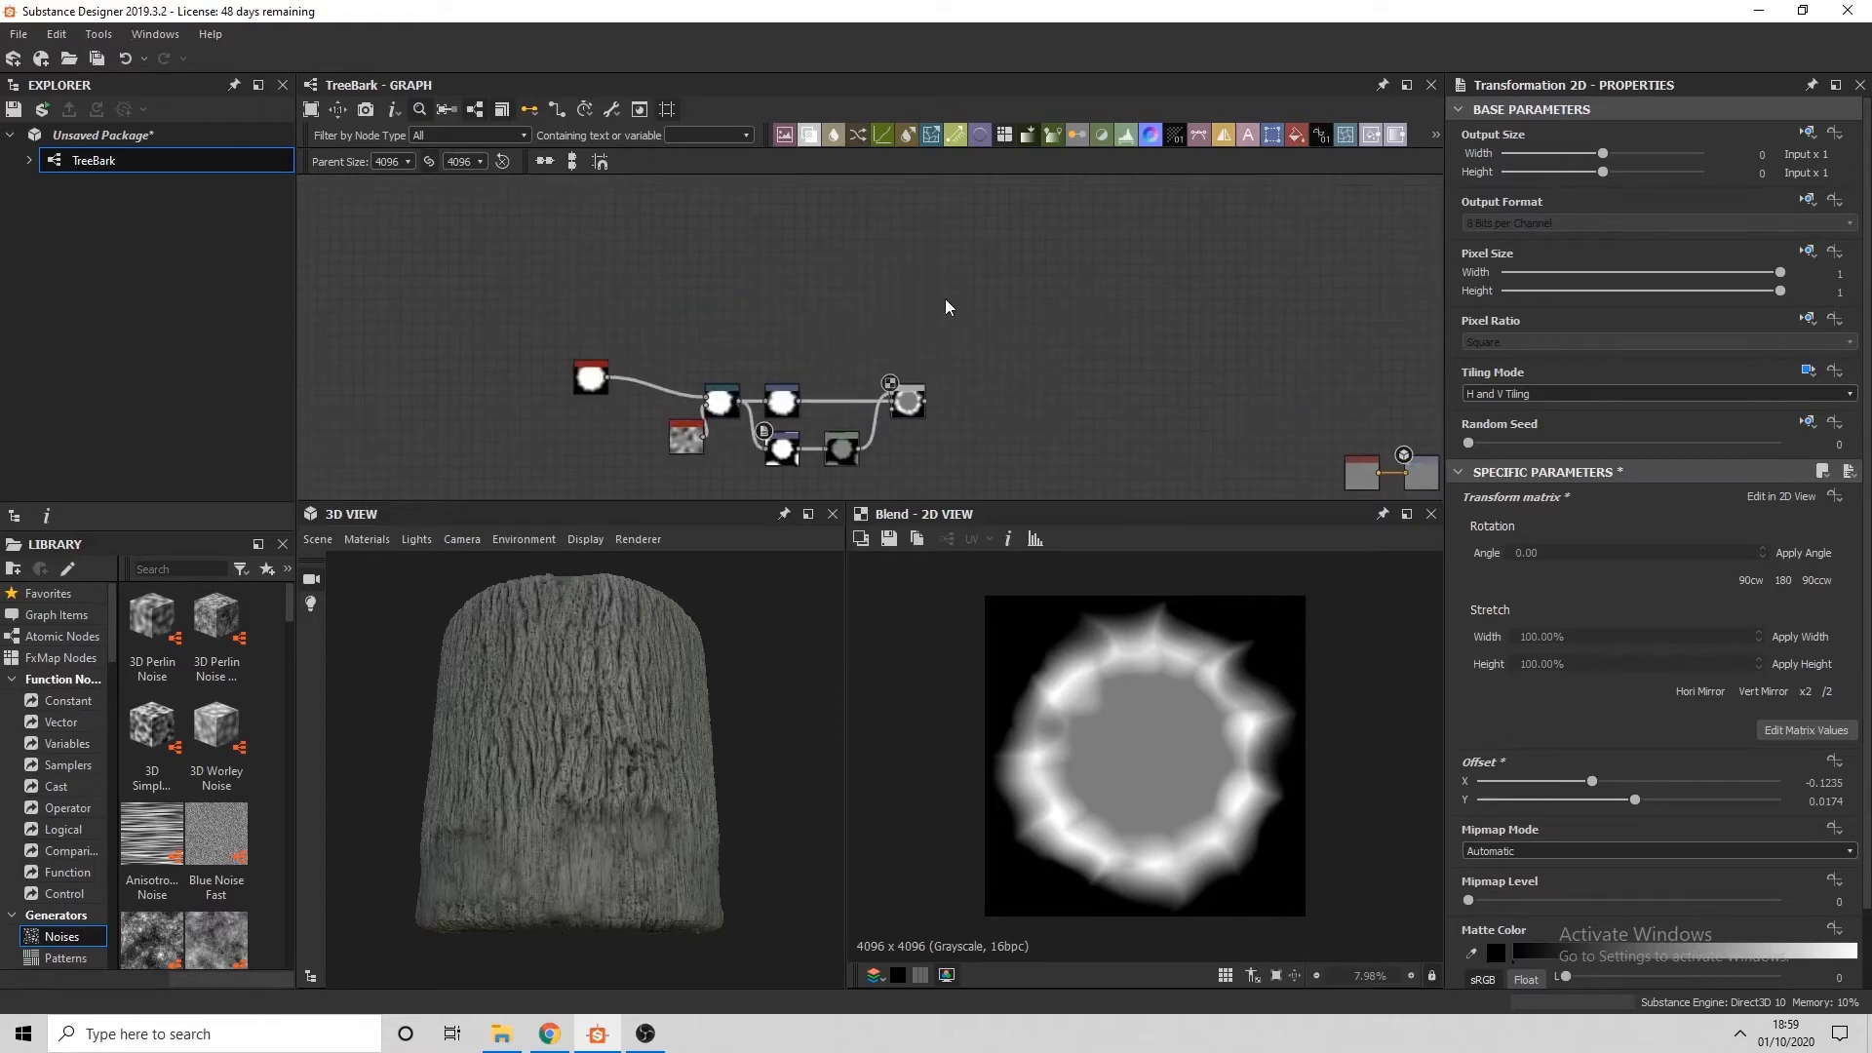
key("space")
type("shape")
key("Return")
left_click(1493, 592)
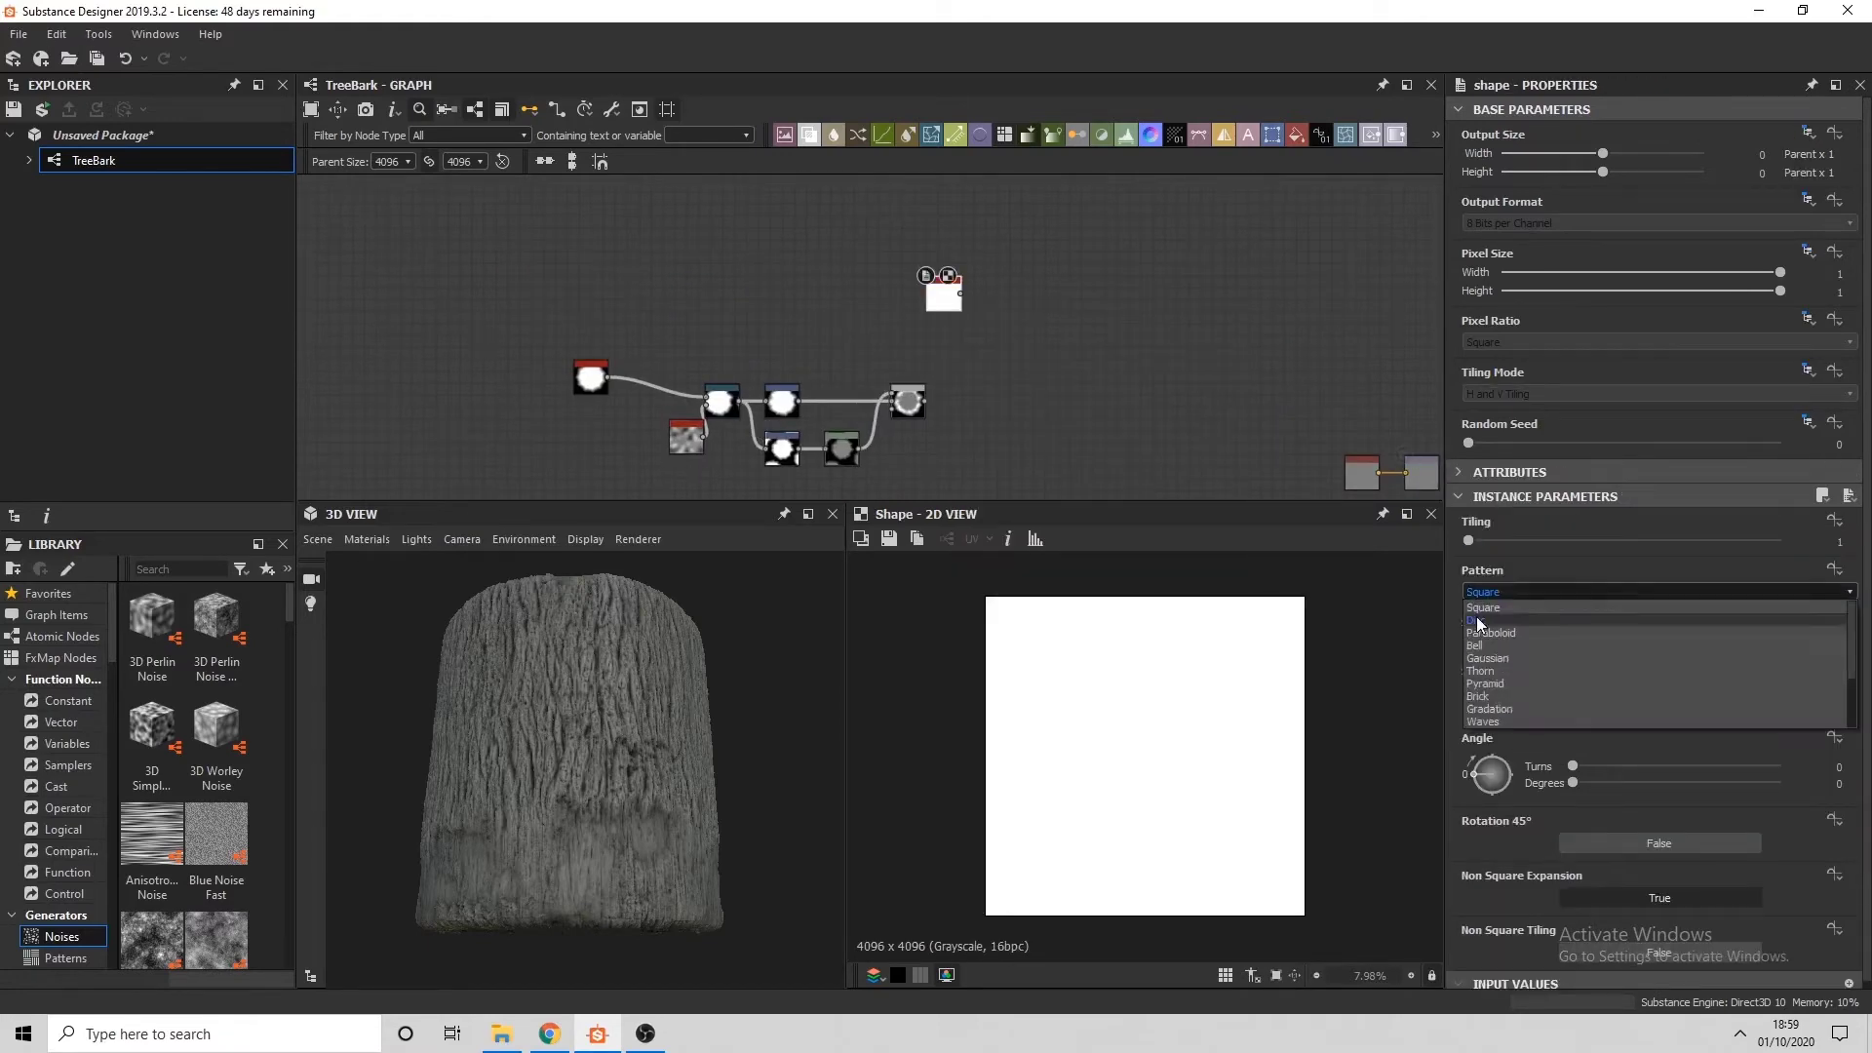
left_click(1479, 624)
key("Down")
key("Up")
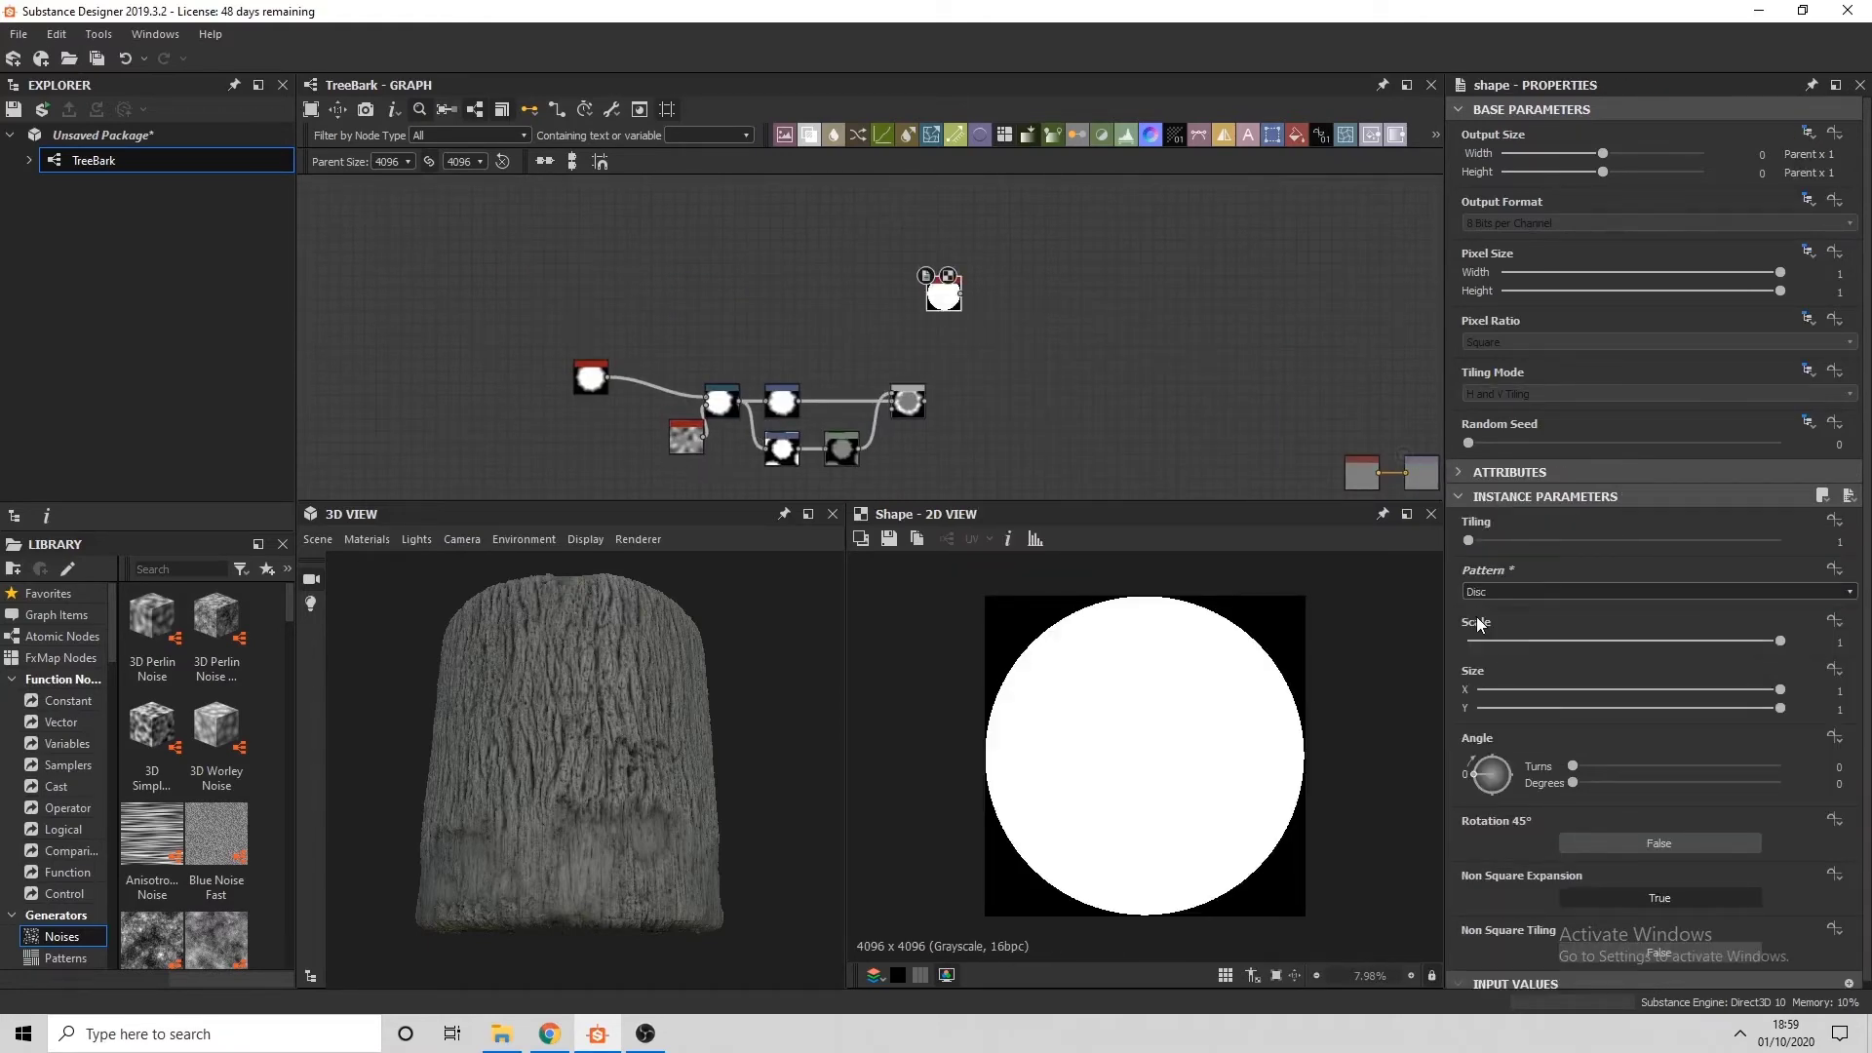
key("Down")
left_click_drag(1632, 677, 1488, 671)
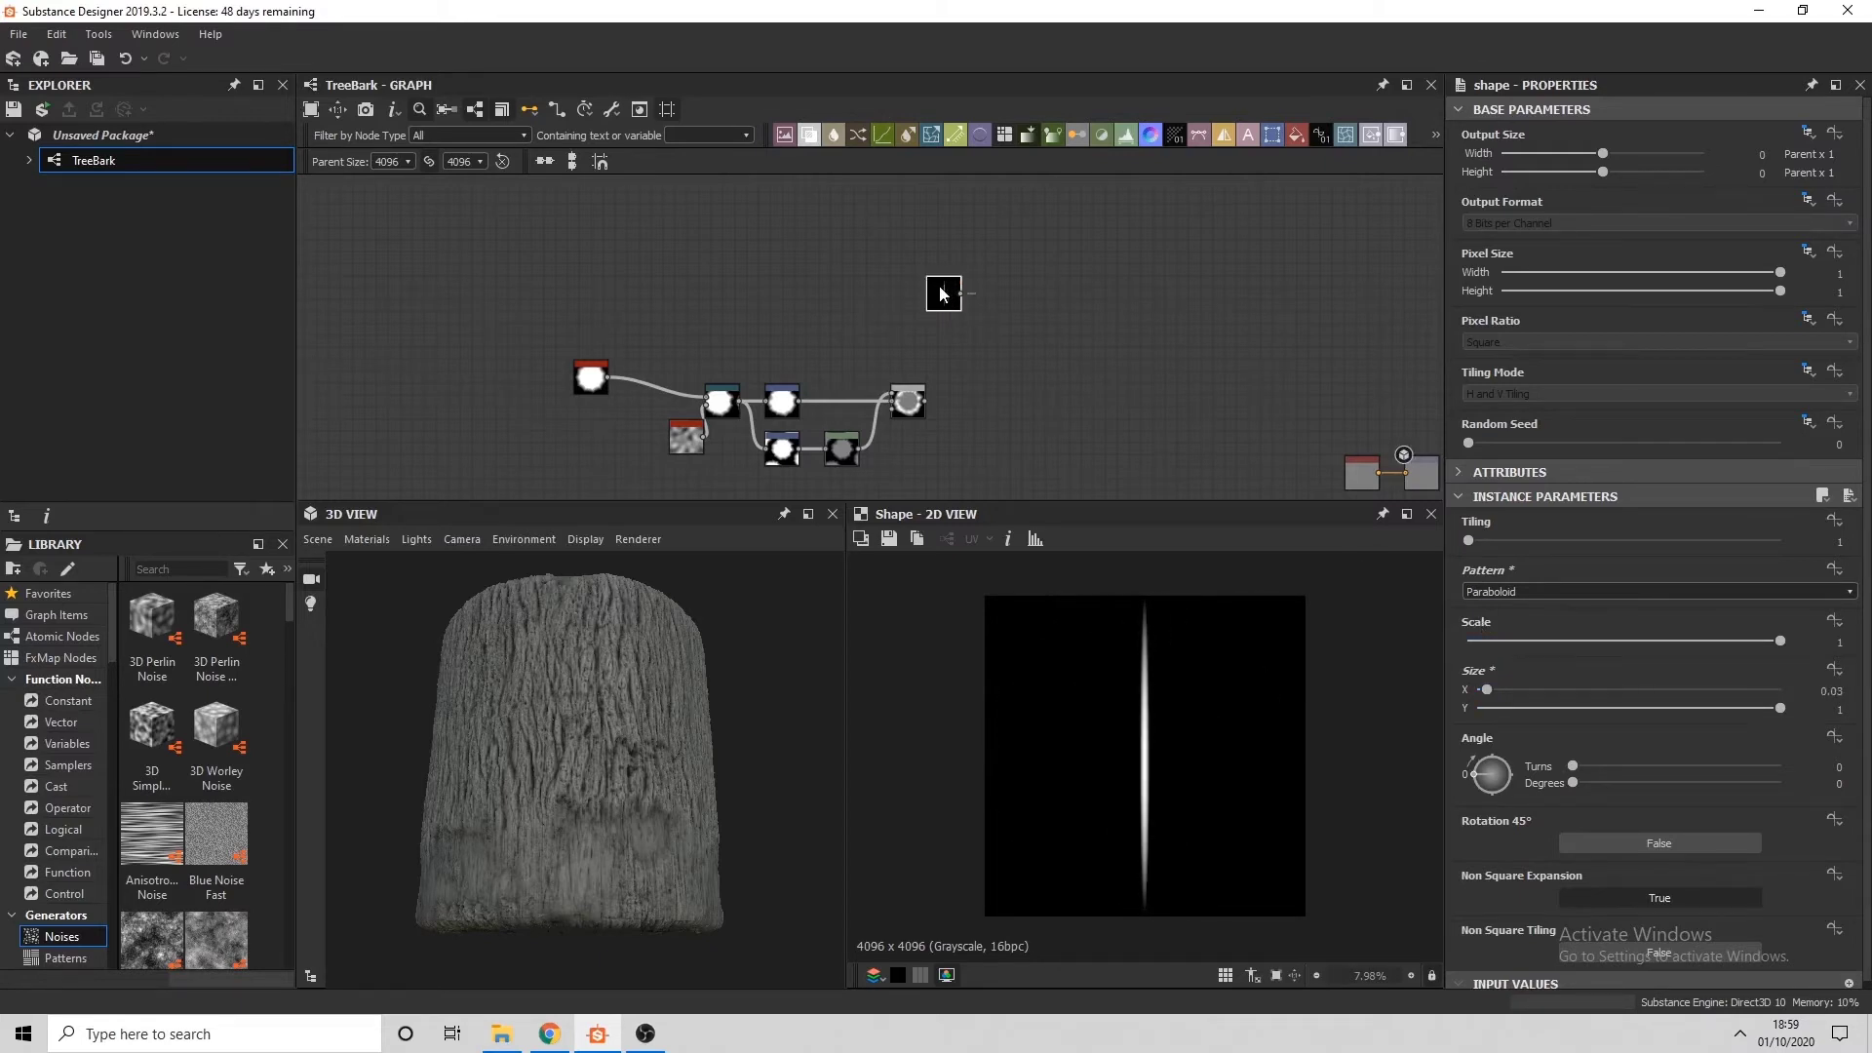
Add a Splatter Circular node fed by the Shape, using Image Input as its pattern and a Pattern Amount of 20
key("space")
type("splat")
key("Return")
scroll(973, 302, "up", 5)
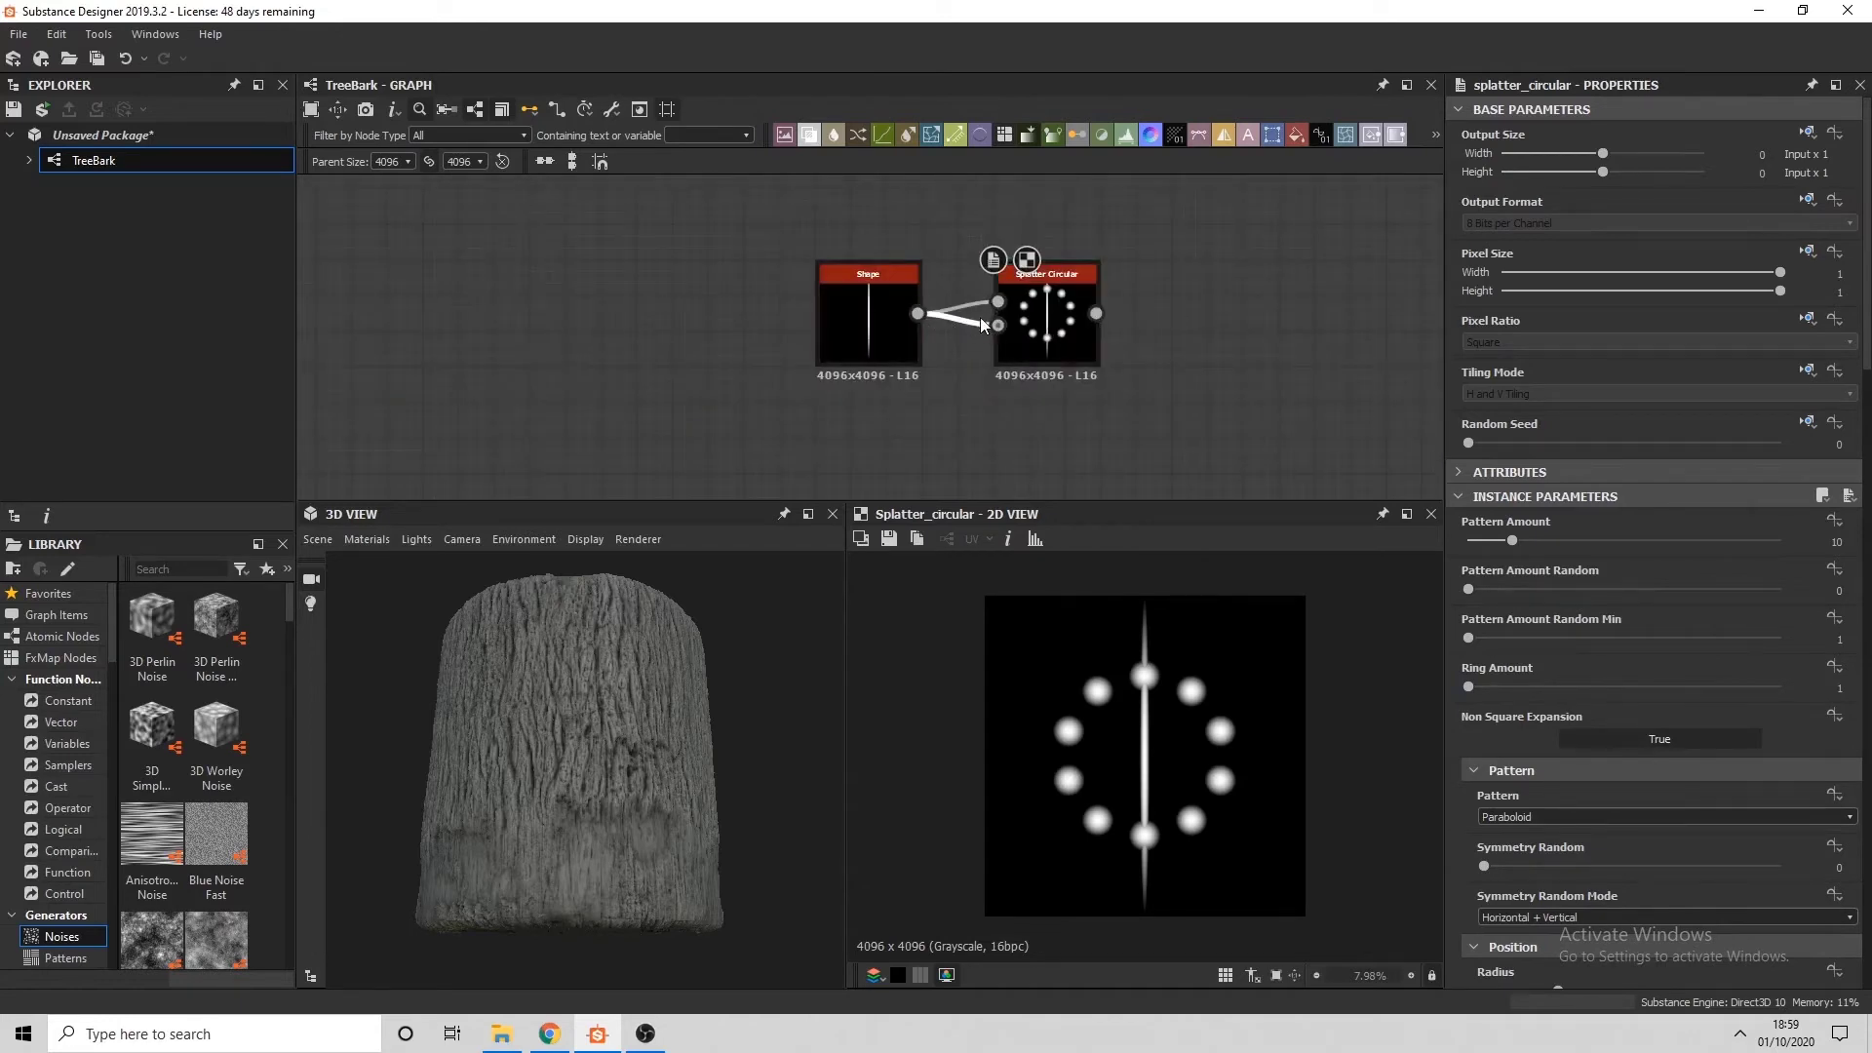
left_click(1554, 817)
left_click(1551, 828)
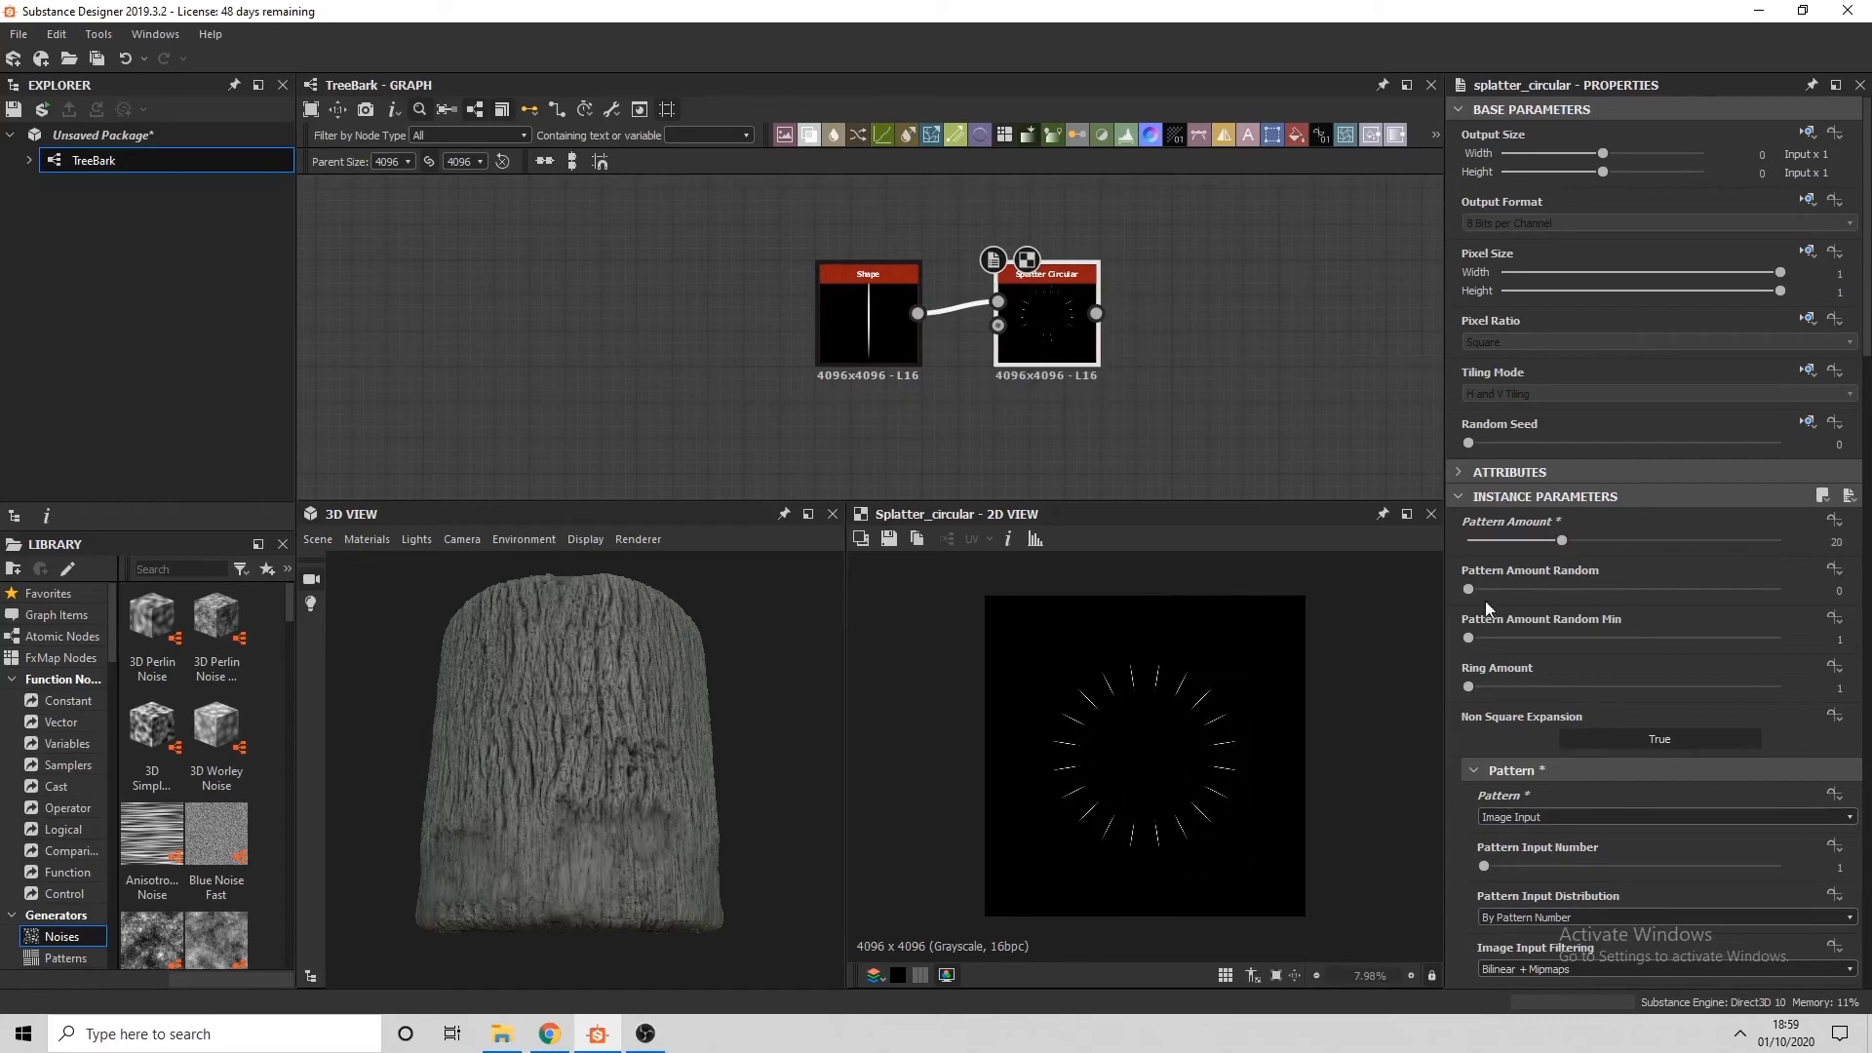
Make room between the Shape and Splatter Circular nodes and insert a Transformation 2D node there
left_click(849, 332)
left_click_drag(1047, 314, 1154, 314)
left_click(992, 308)
key("space")
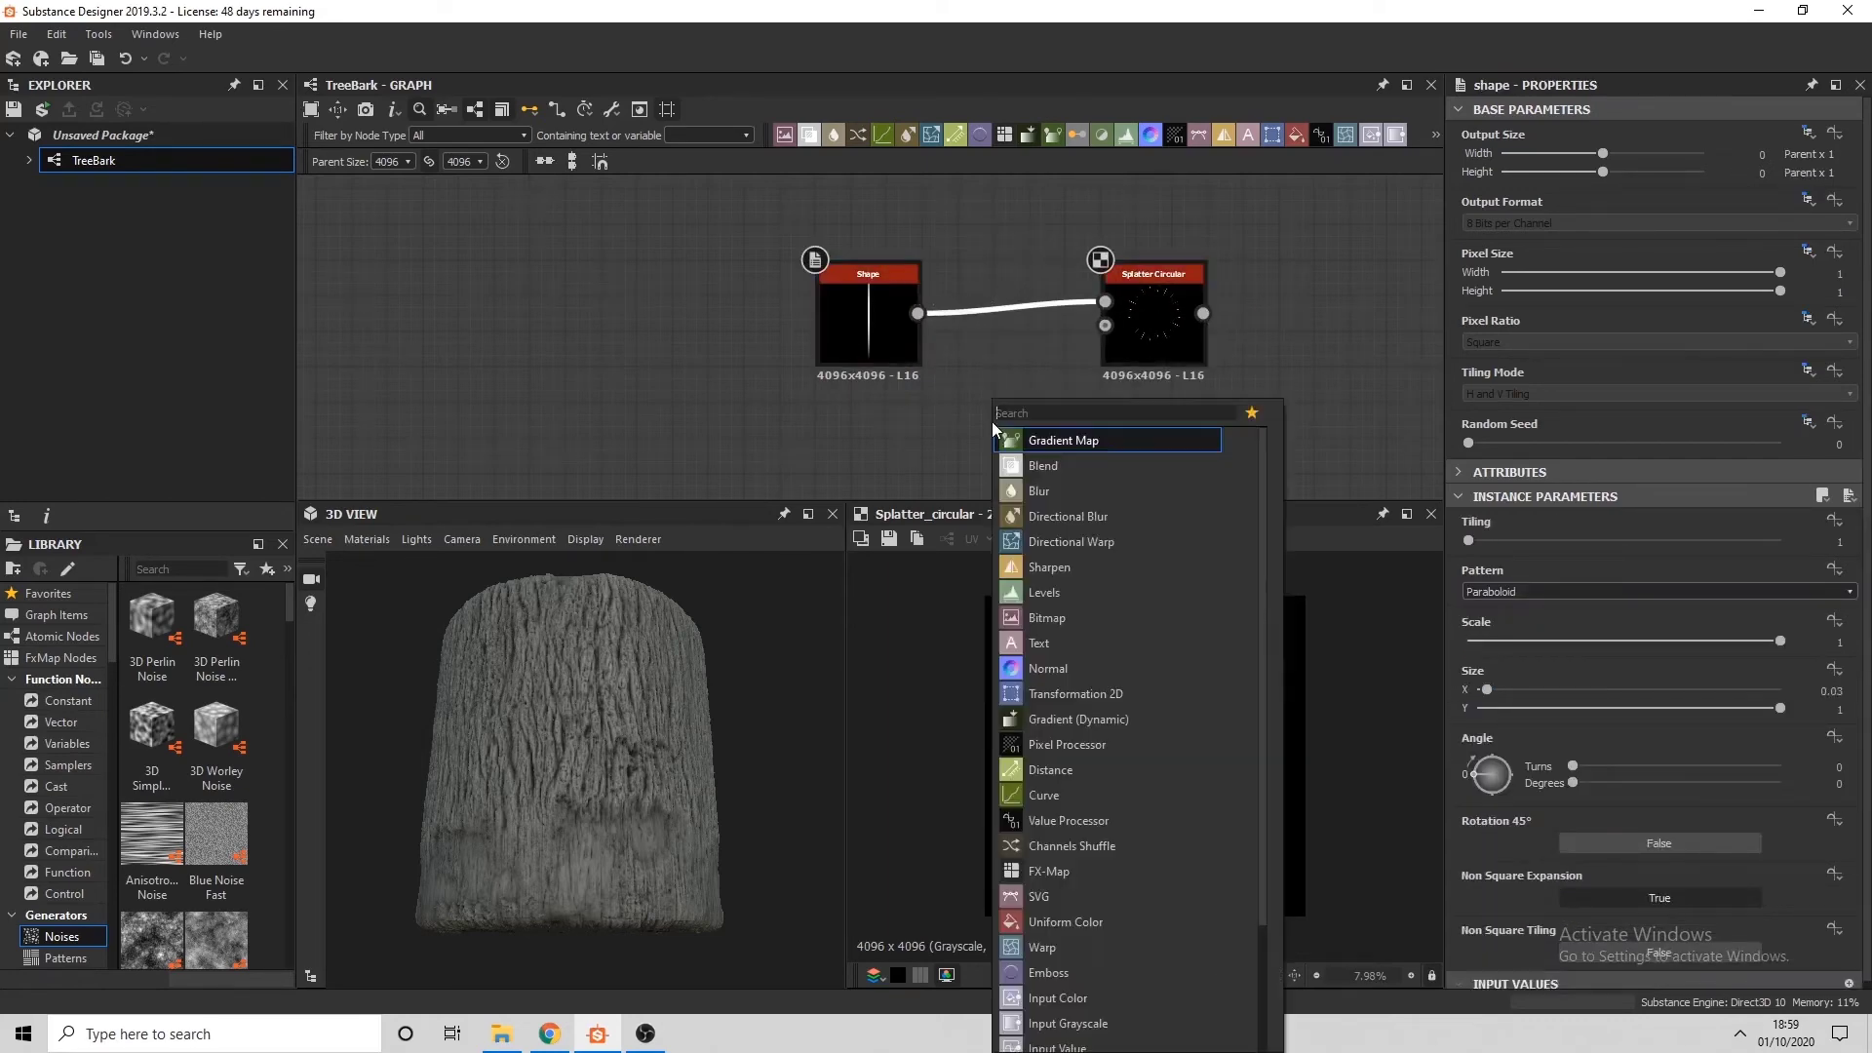
type("tr")
left_click(1067, 462)
key("BackSpace")
key("space")
left_click(1052, 413)
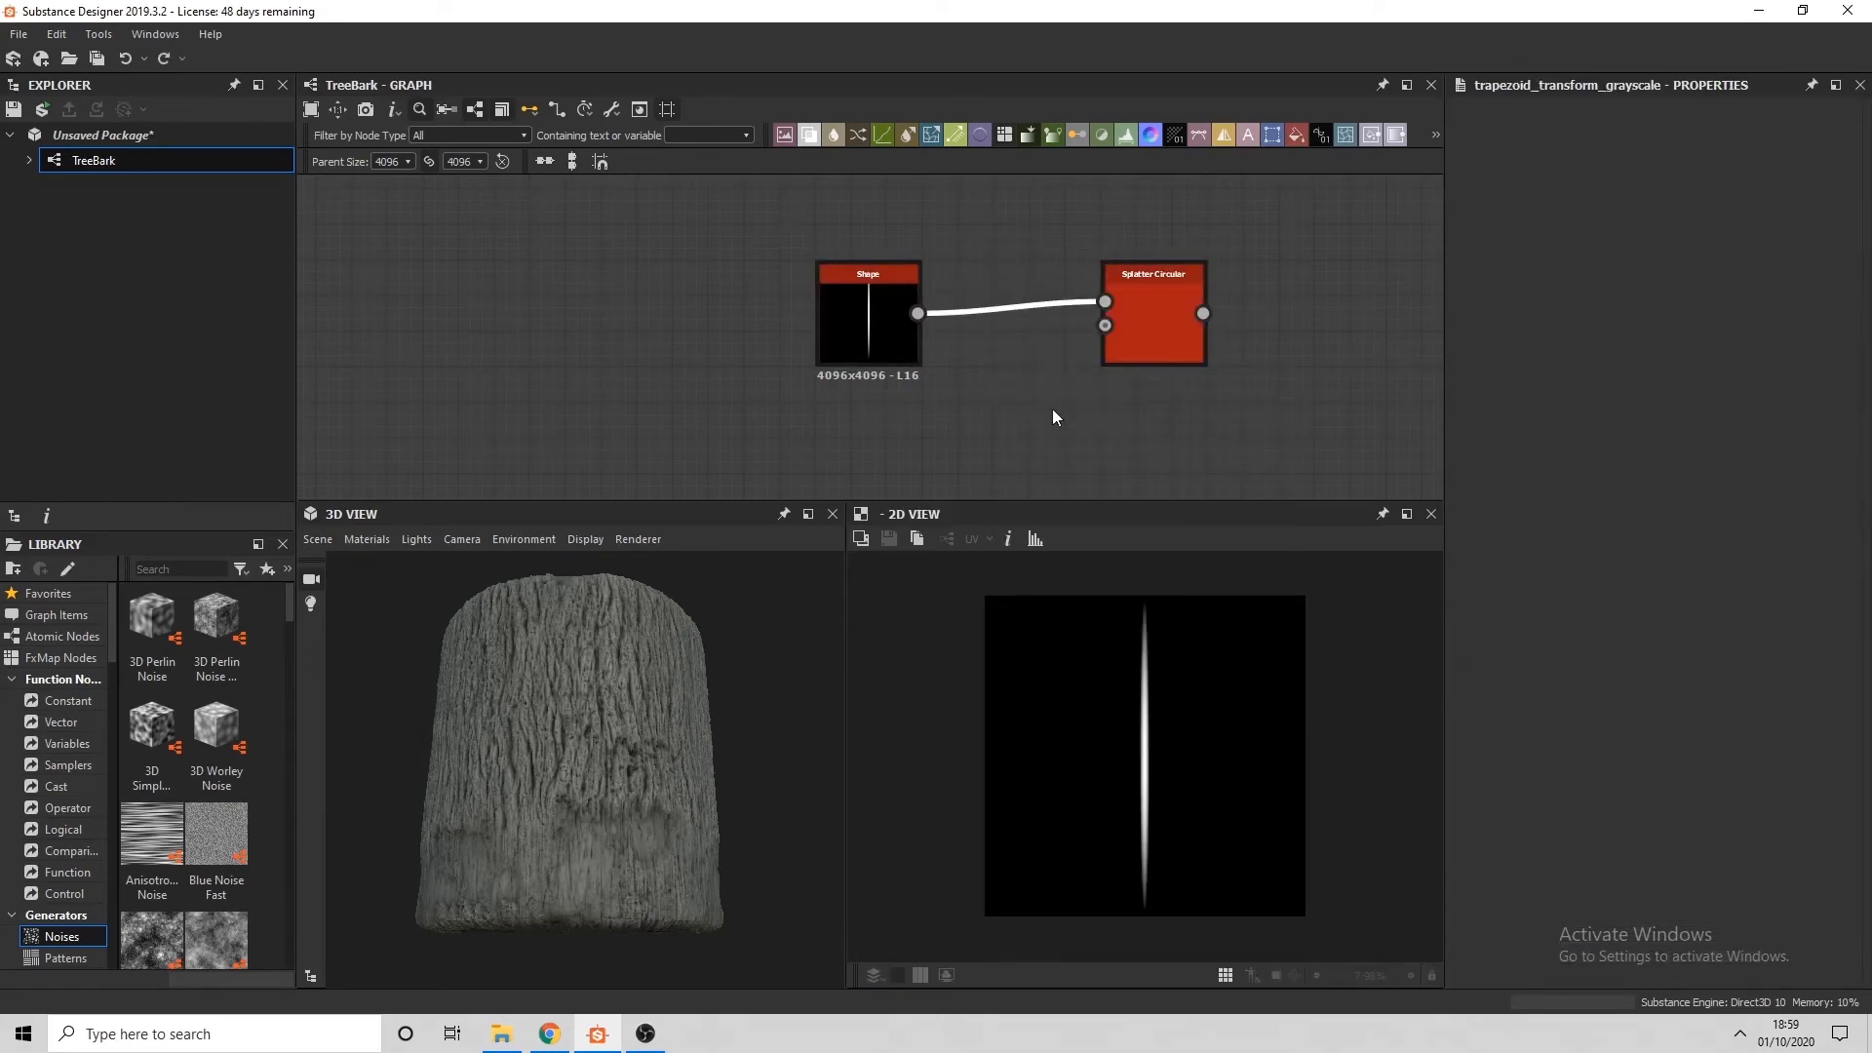
Try enlarging the line with the new Transformation 2D node while previewing Splatter Circular, and undo the change
double_click(1136, 327)
left_click(999, 323)
left_click_drag(1300, 594, 1841, 416)
key("ctrl+z")
Set Splatter Circular's Ring Amount to 2 and Pattern Amount Random Min to 9, and raise its Pattern Amount Random
left_click(1147, 355)
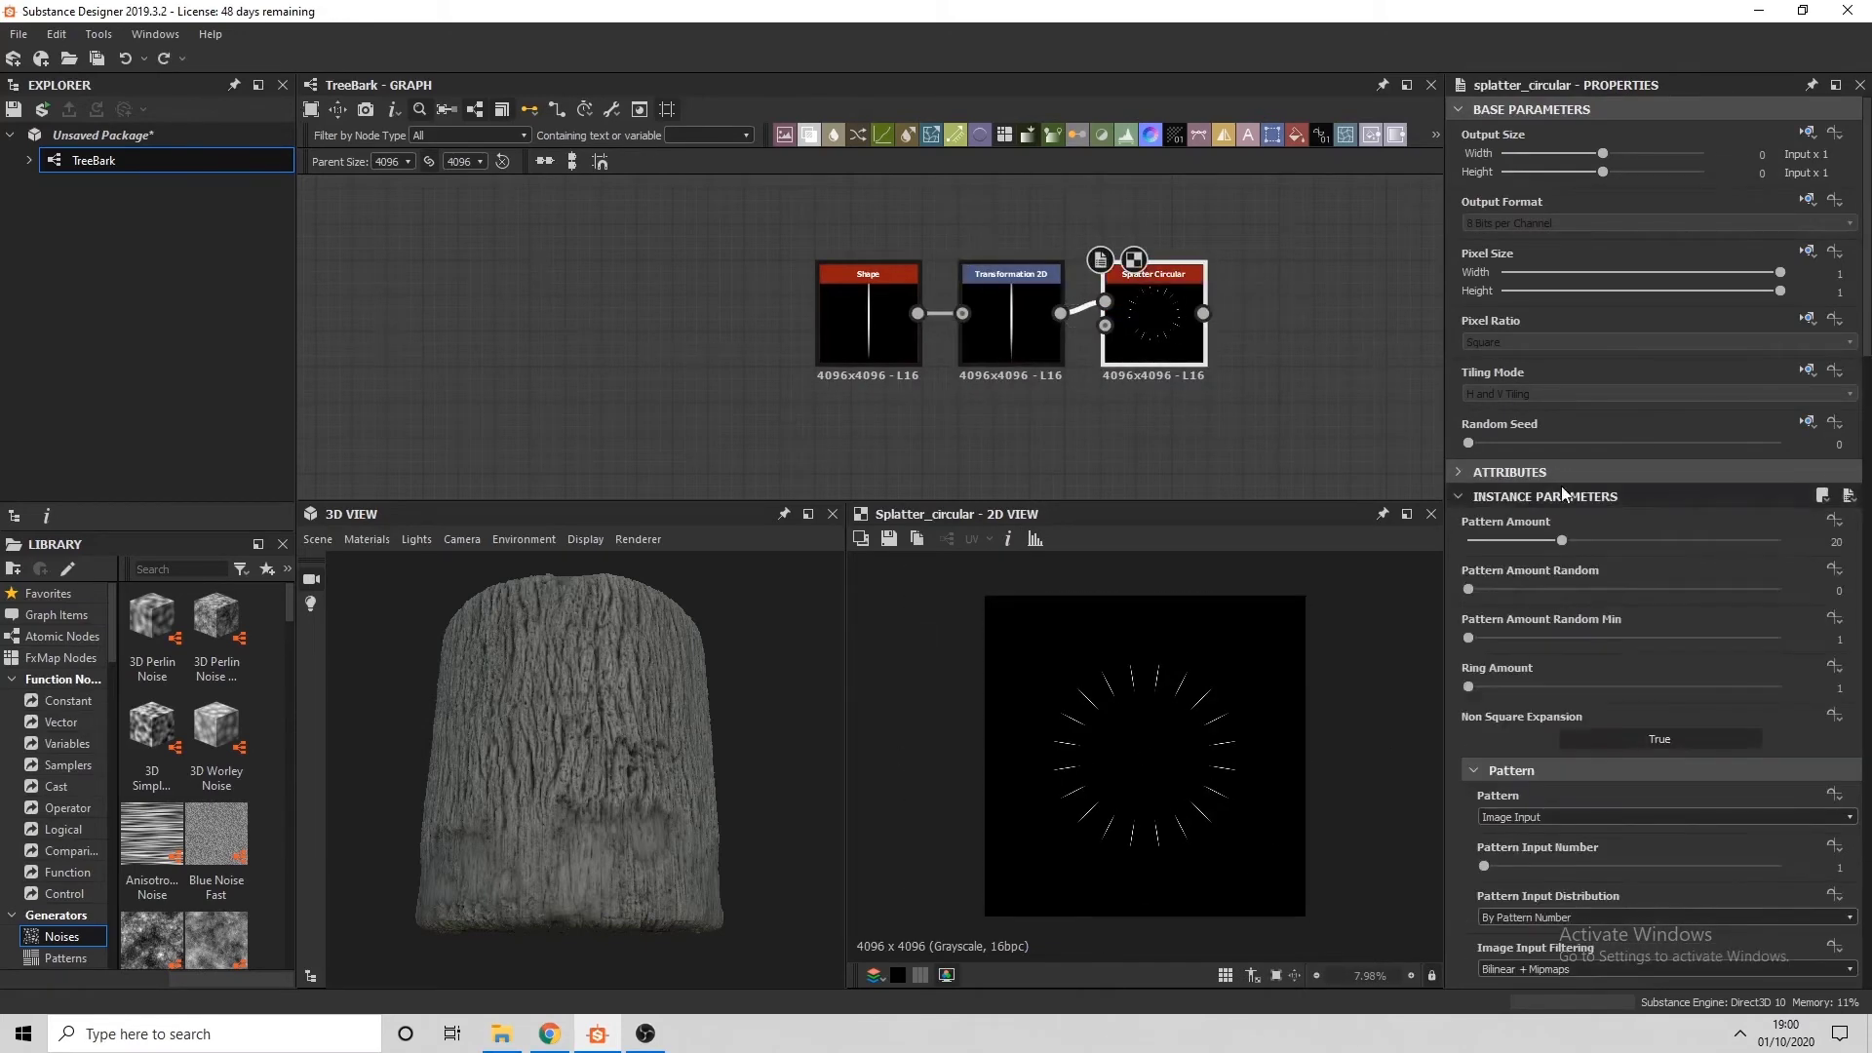
left_click_drag(1481, 684, 1560, 686)
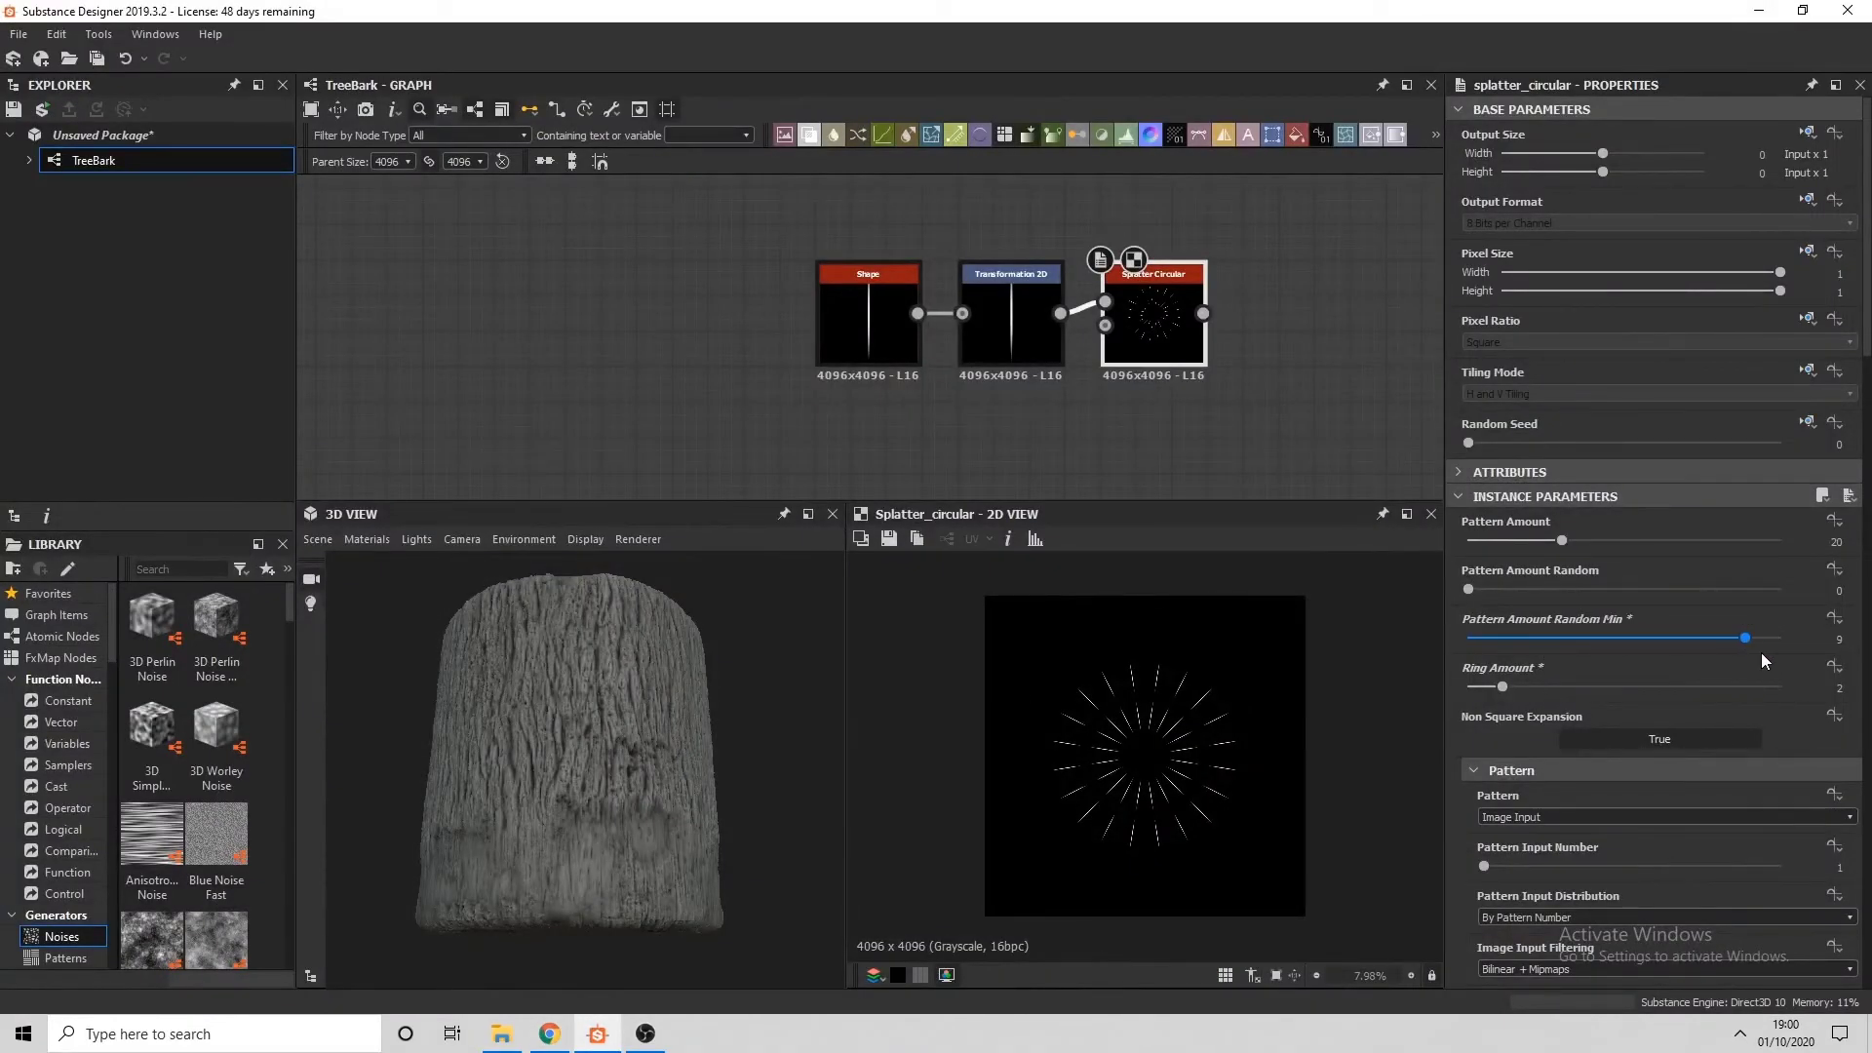
left_click_drag(1470, 590, 1647, 590)
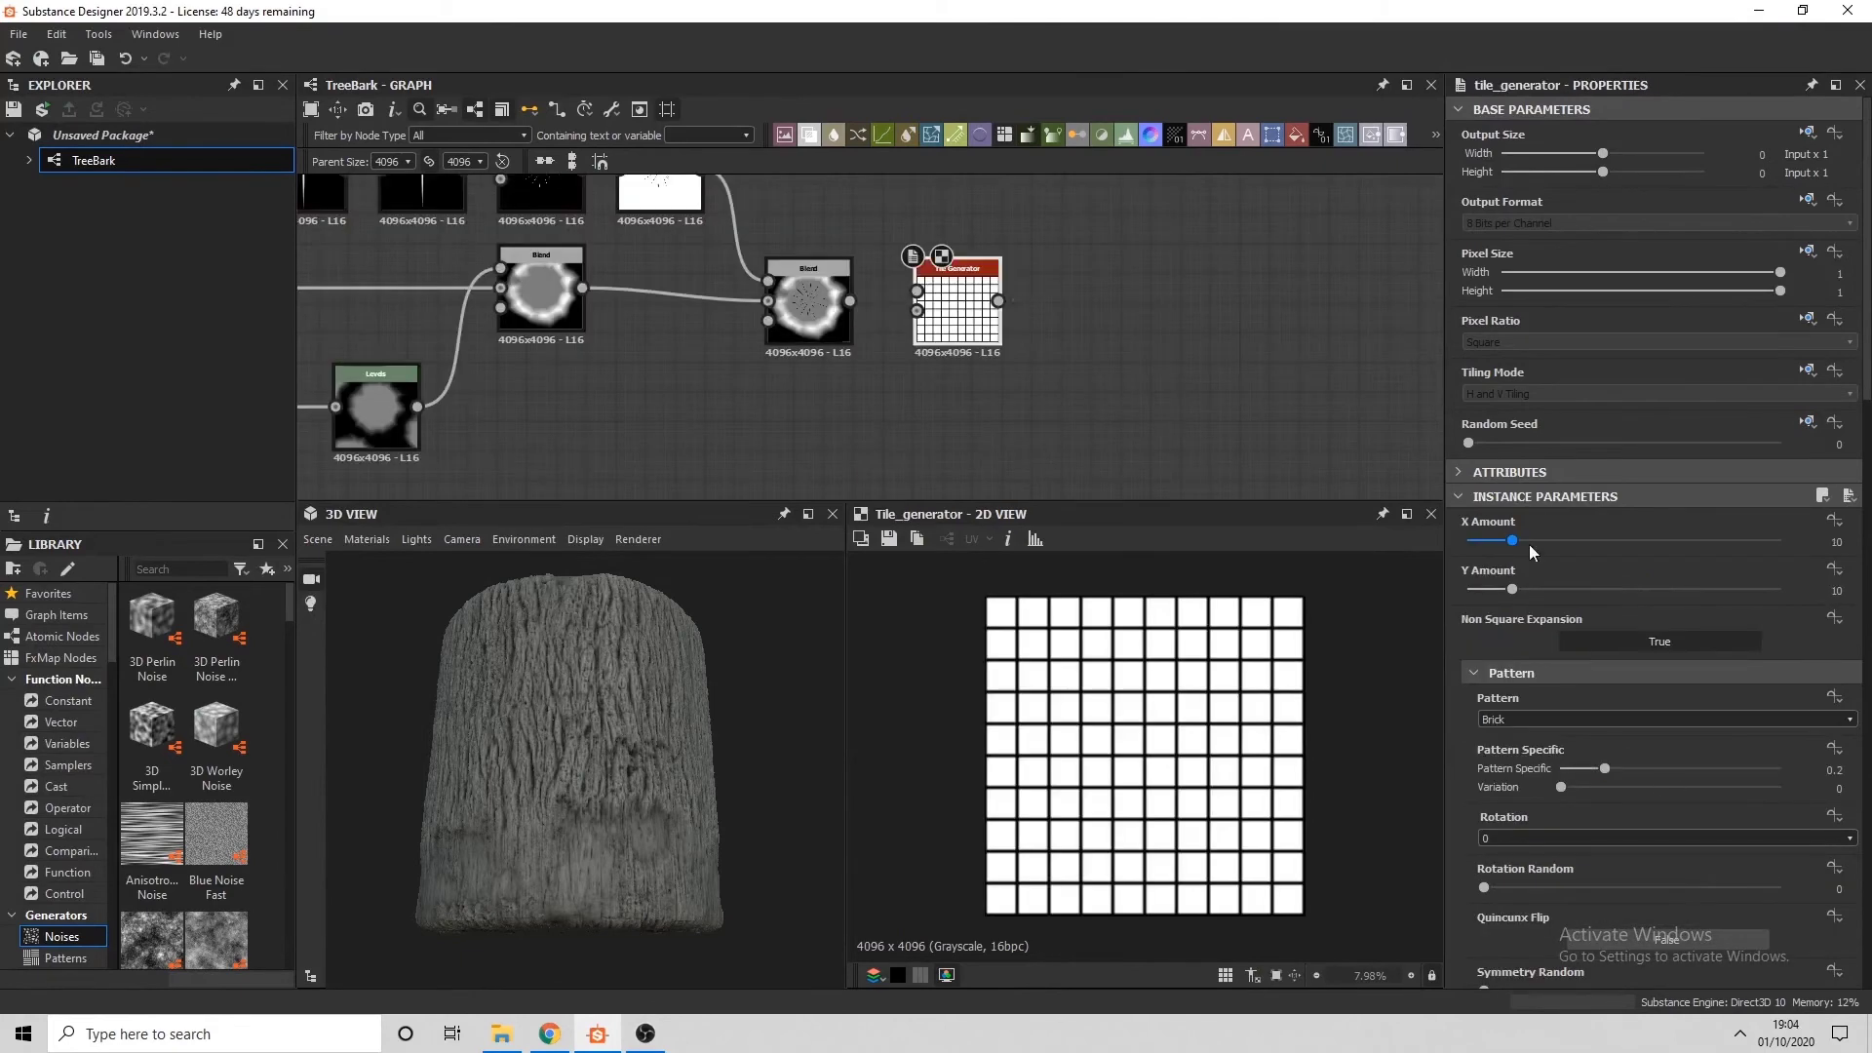
Feed the ring Blend into the Tile Generator as an Image Input pattern with a Pattern Input Number of 6
scroll(1548, 823, "down", 3)
scroll(1516, 704, "up", 3)
left_click(1531, 661)
left_click(1506, 677)
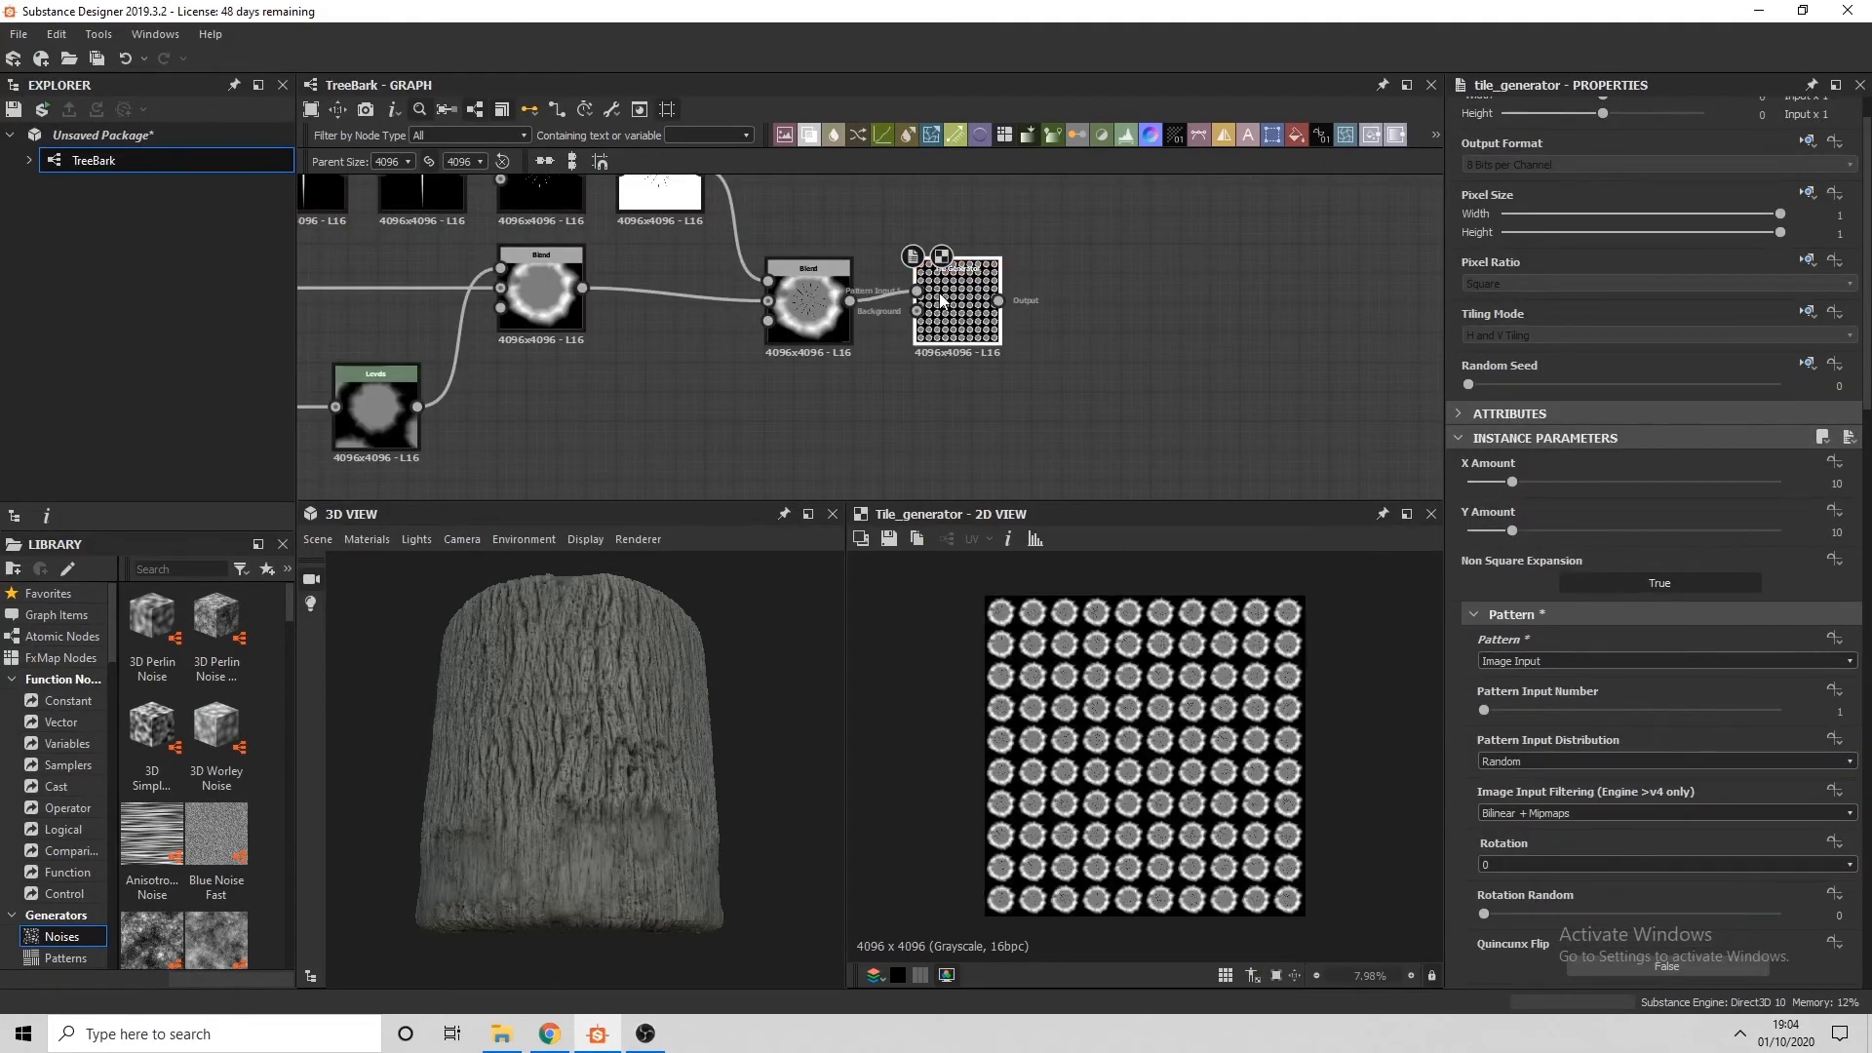
scroll(1606, 482, "down", 1)
left_click_drag(1484, 593, 1801, 605)
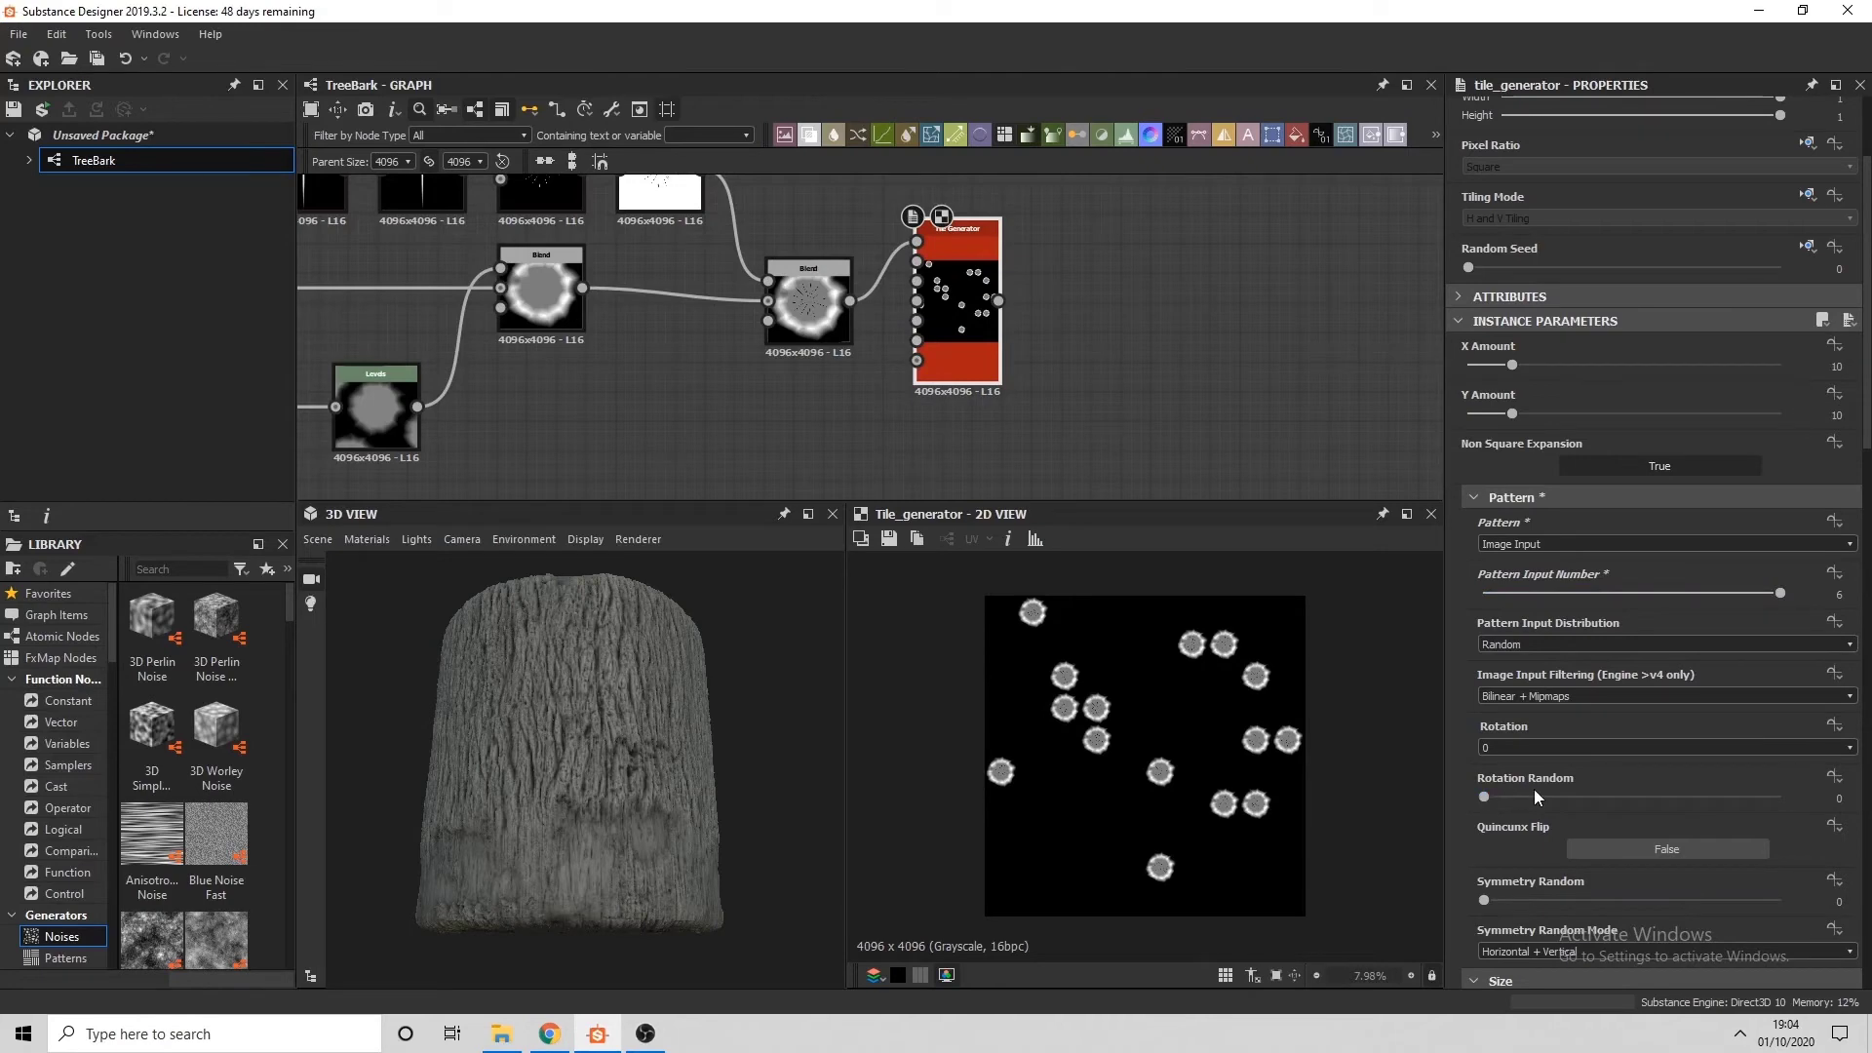
Set the Tile Generator's Rotation Random and Symmetry Random to 1 and its Scale Random to 0.49
scroll(1631, 815, "down", 3)
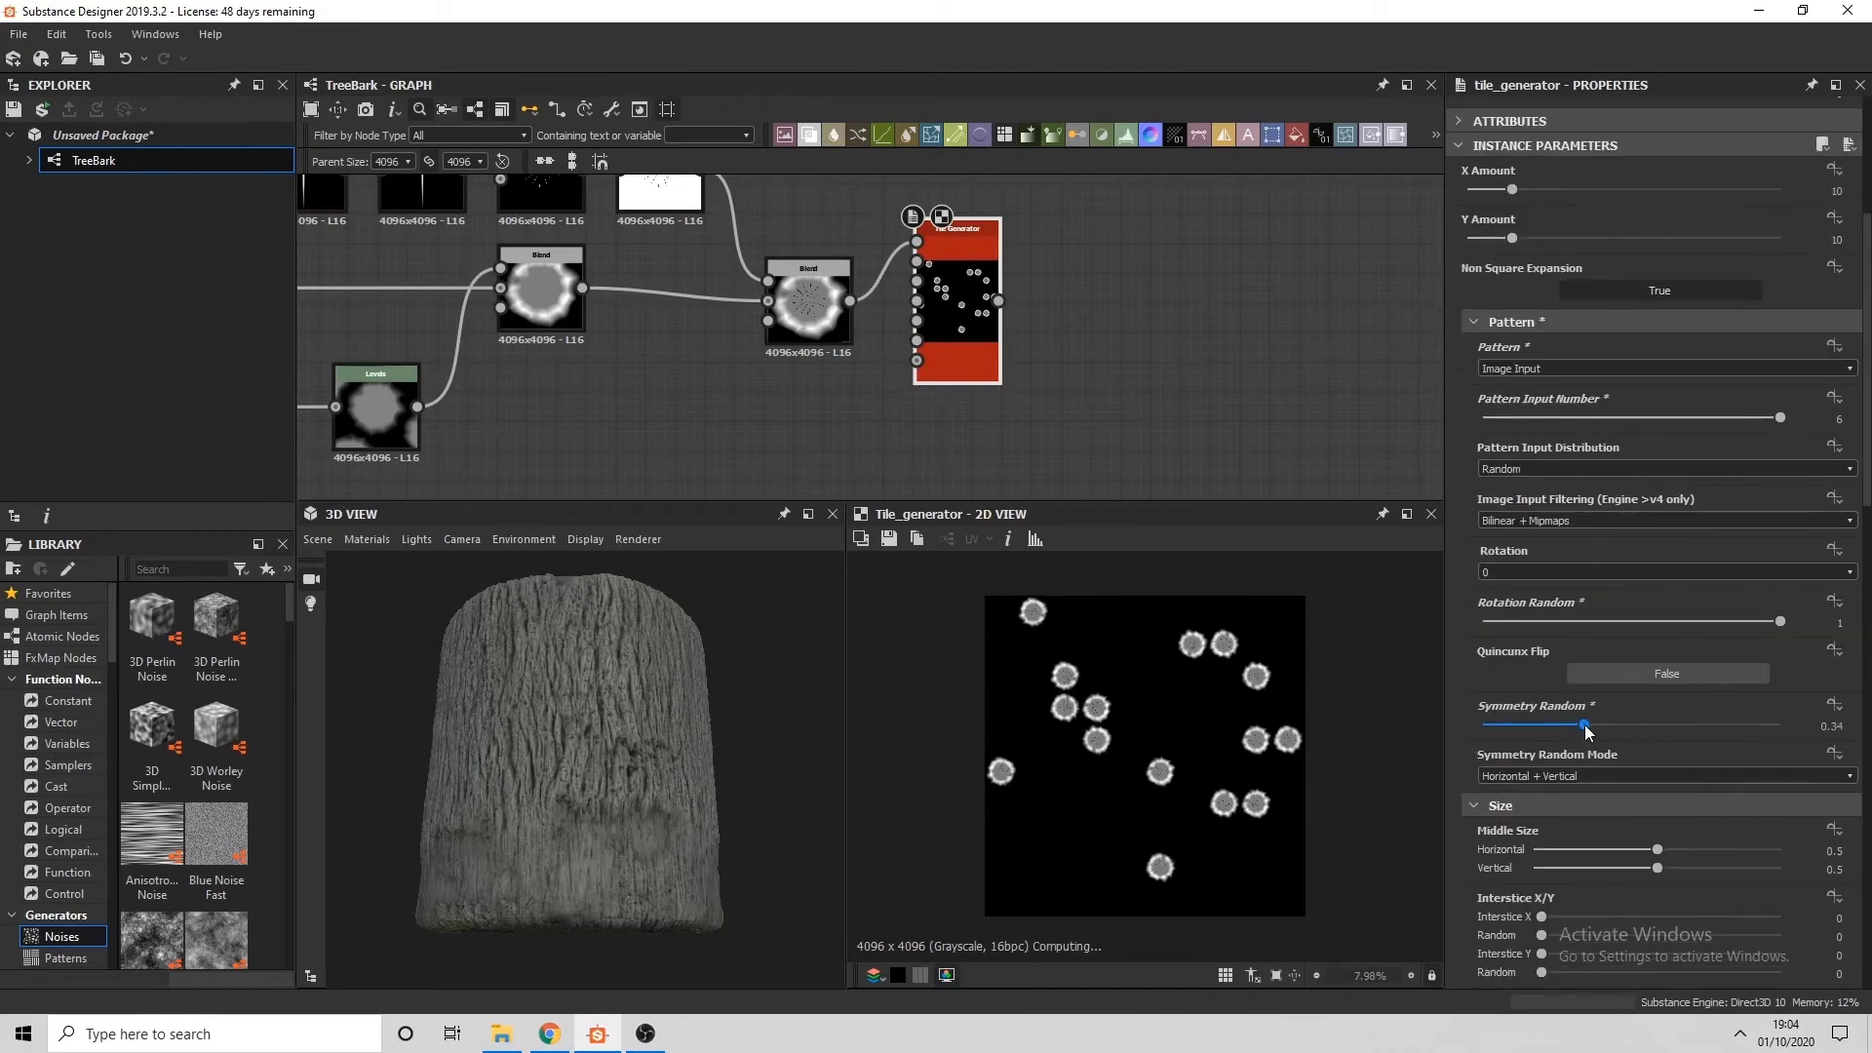
left_click_drag(1587, 731, 1781, 726)
scroll(1641, 800, "down", 5)
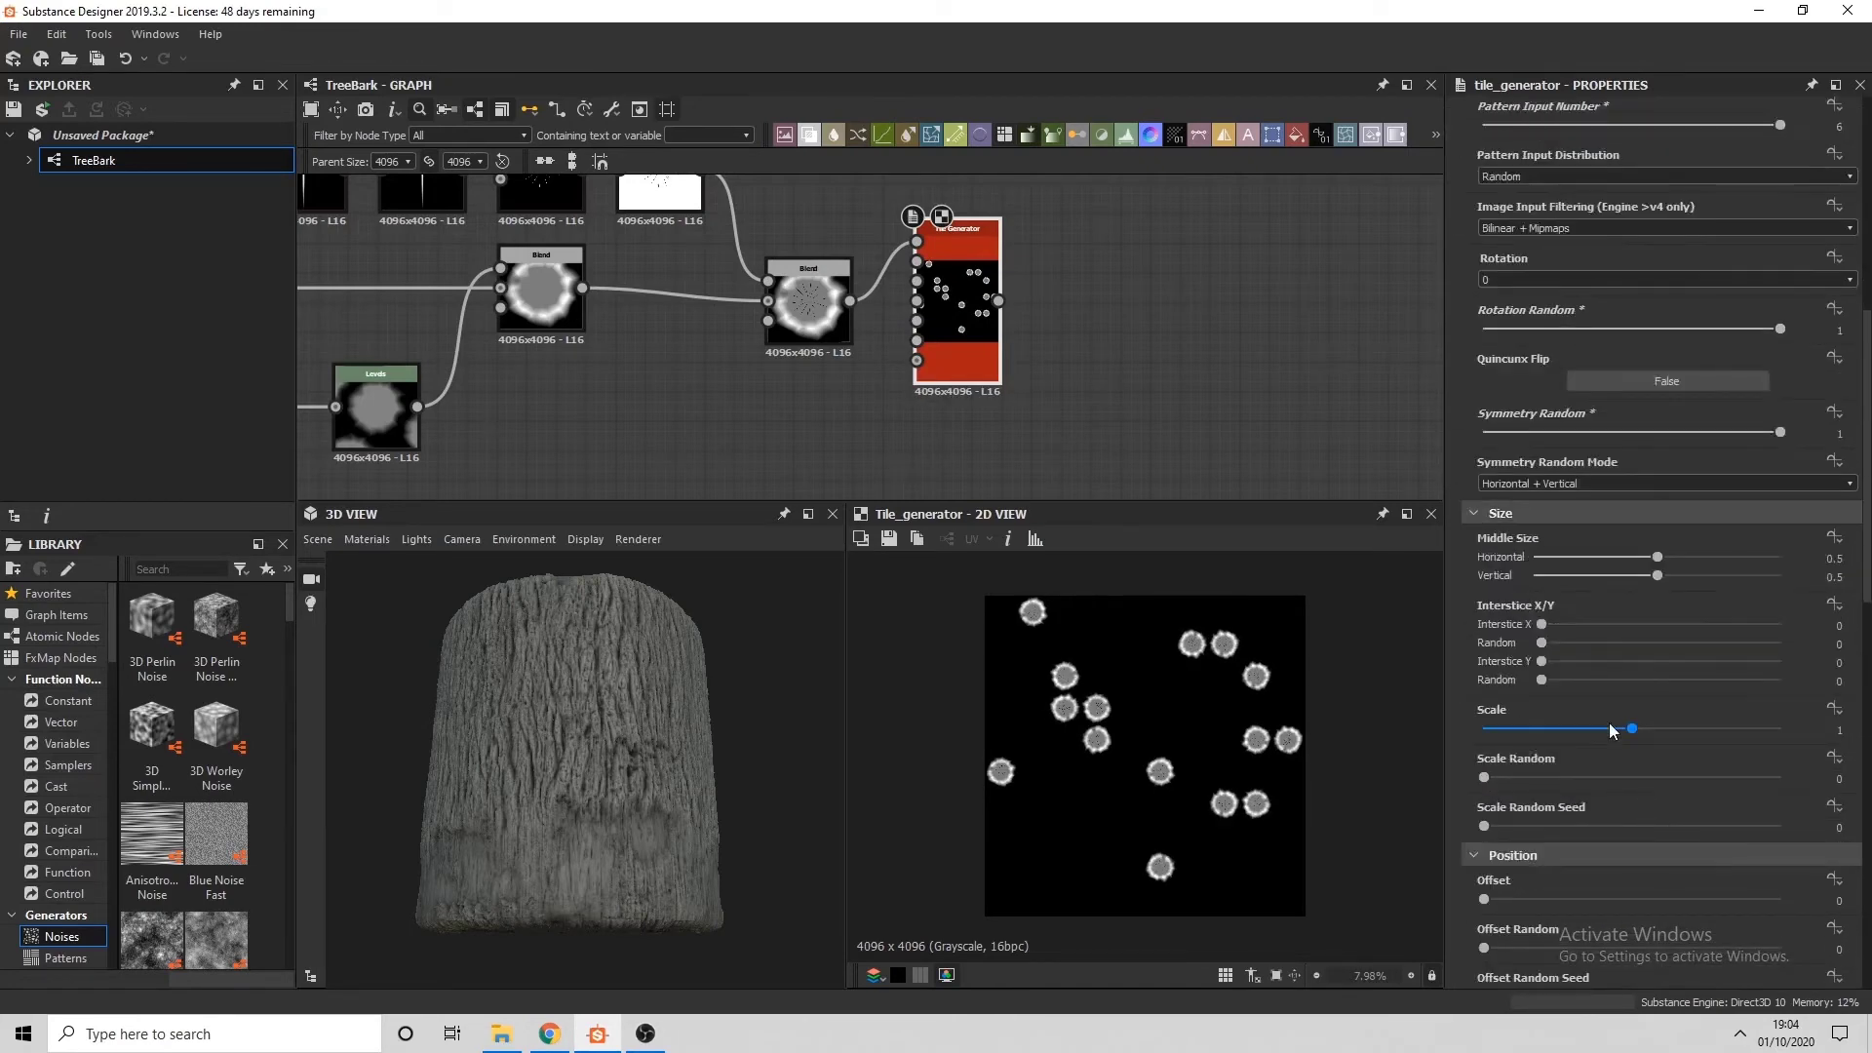
left_click_drag(1631, 729, 1667, 733)
key("ctrl+z")
left_click_drag(1583, 777, 1629, 781)
Try an Offset of 0.25 and a different Offset Random Seed on the Tile Generator, undoing each change
scroll(1609, 751, "down", 2)
left_click_drag(1485, 783, 1561, 792)
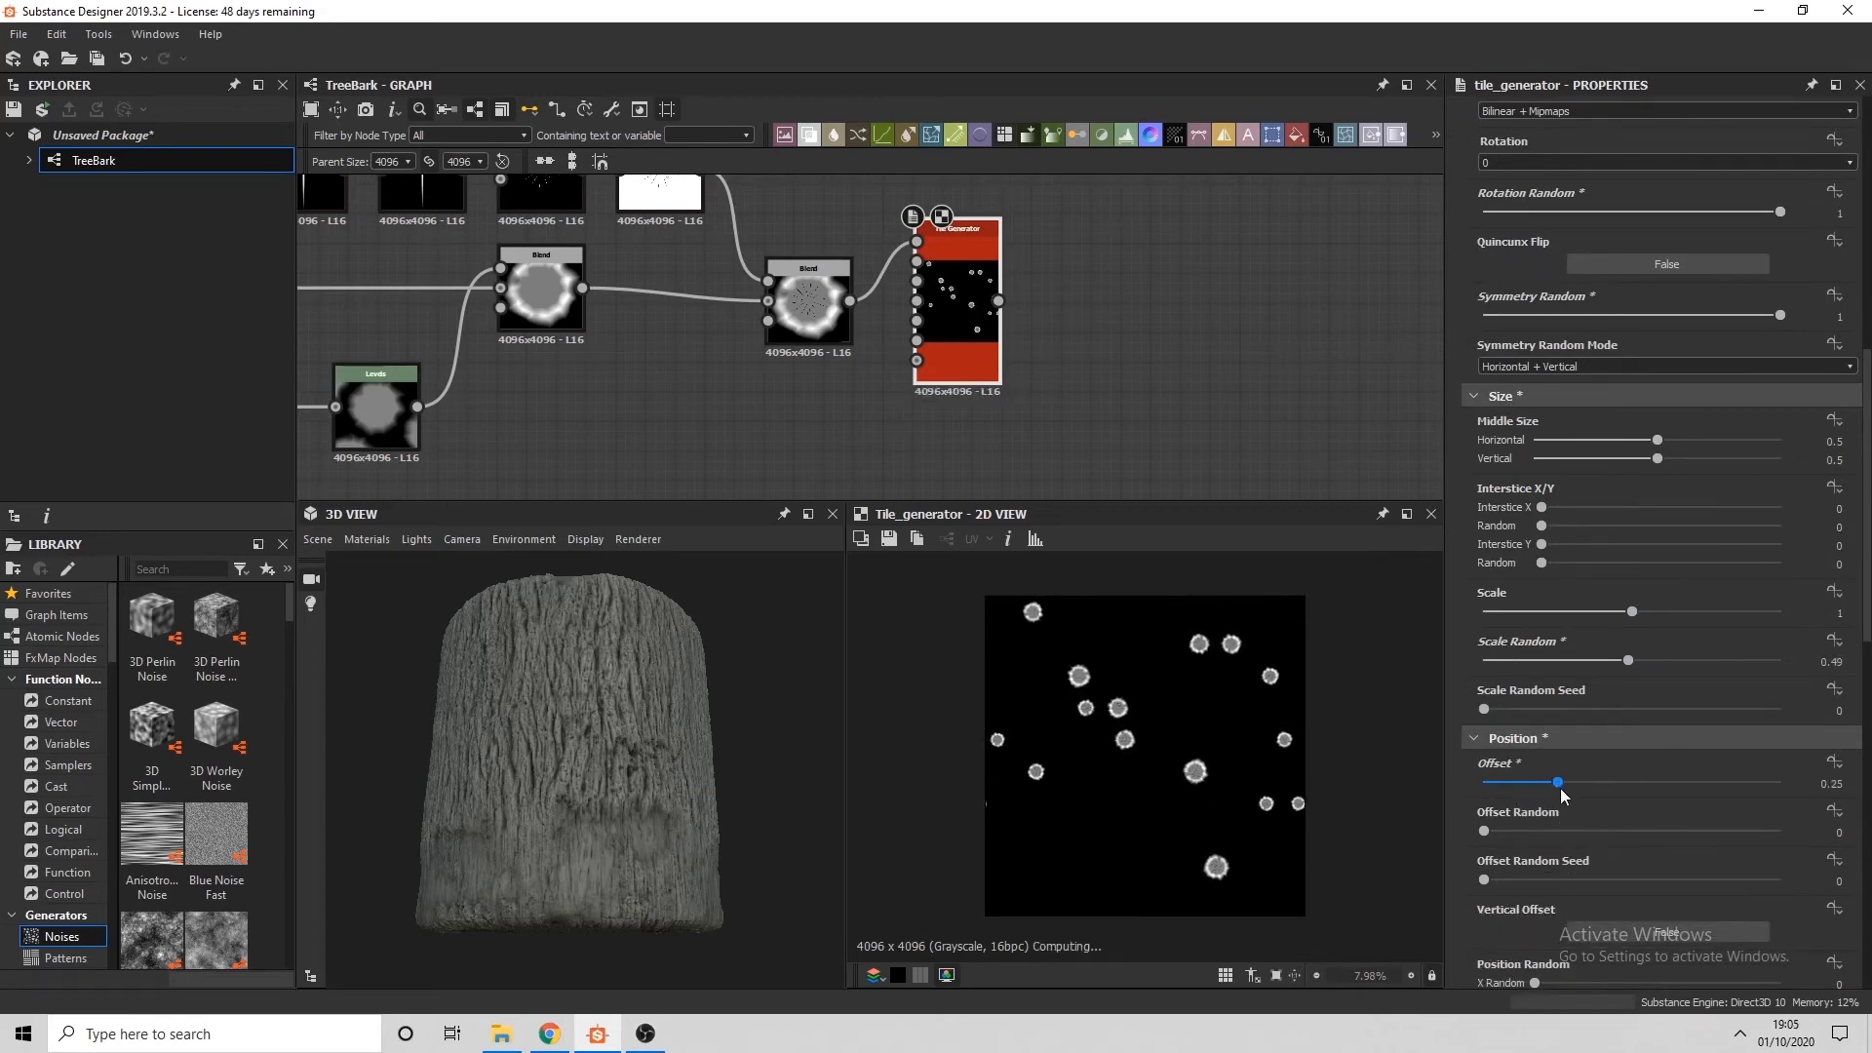
key("ctrl+z")
scroll(1543, 764, "down", 2)
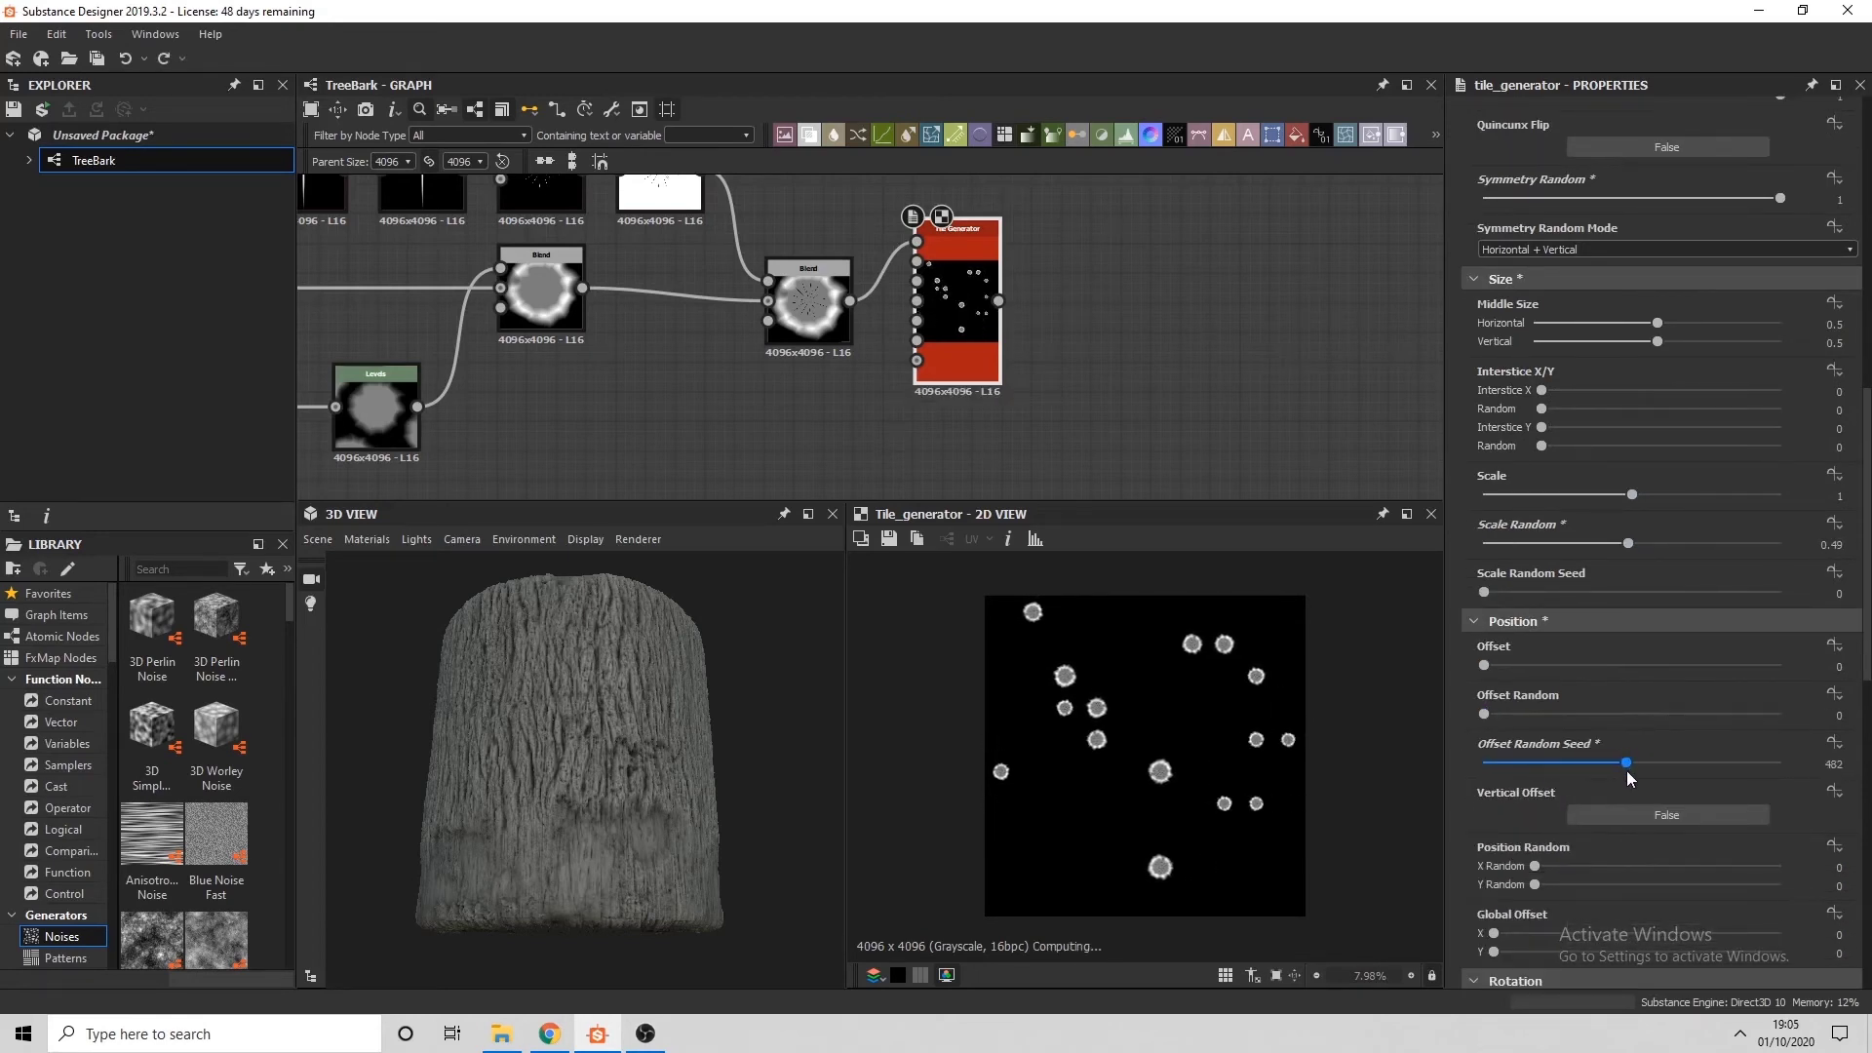
key("ctrl+z")
Set the Tile Generator's Luminance Random to 0.57
scroll(1624, 776, "down", 4)
scroll(1553, 858, "down", 4)
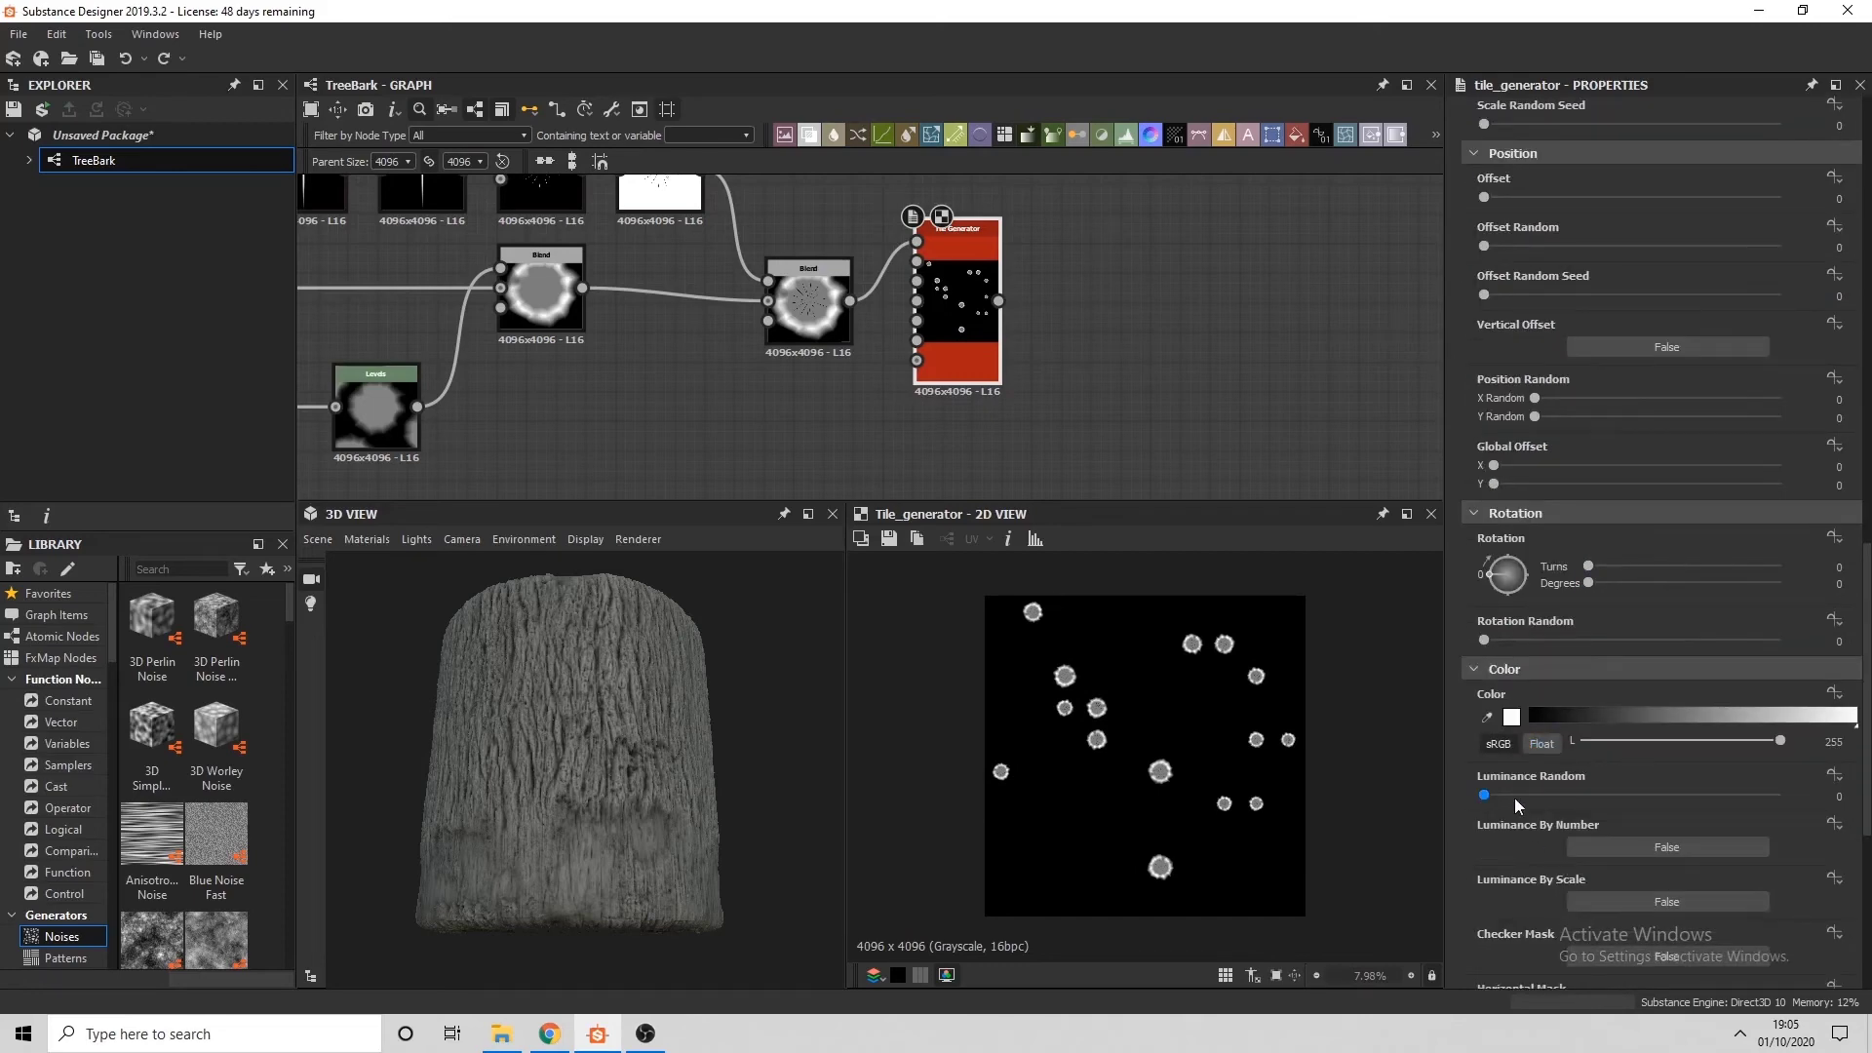
left_click_drag(1485, 796, 1655, 801)
scroll(1652, 796, "down", 8)
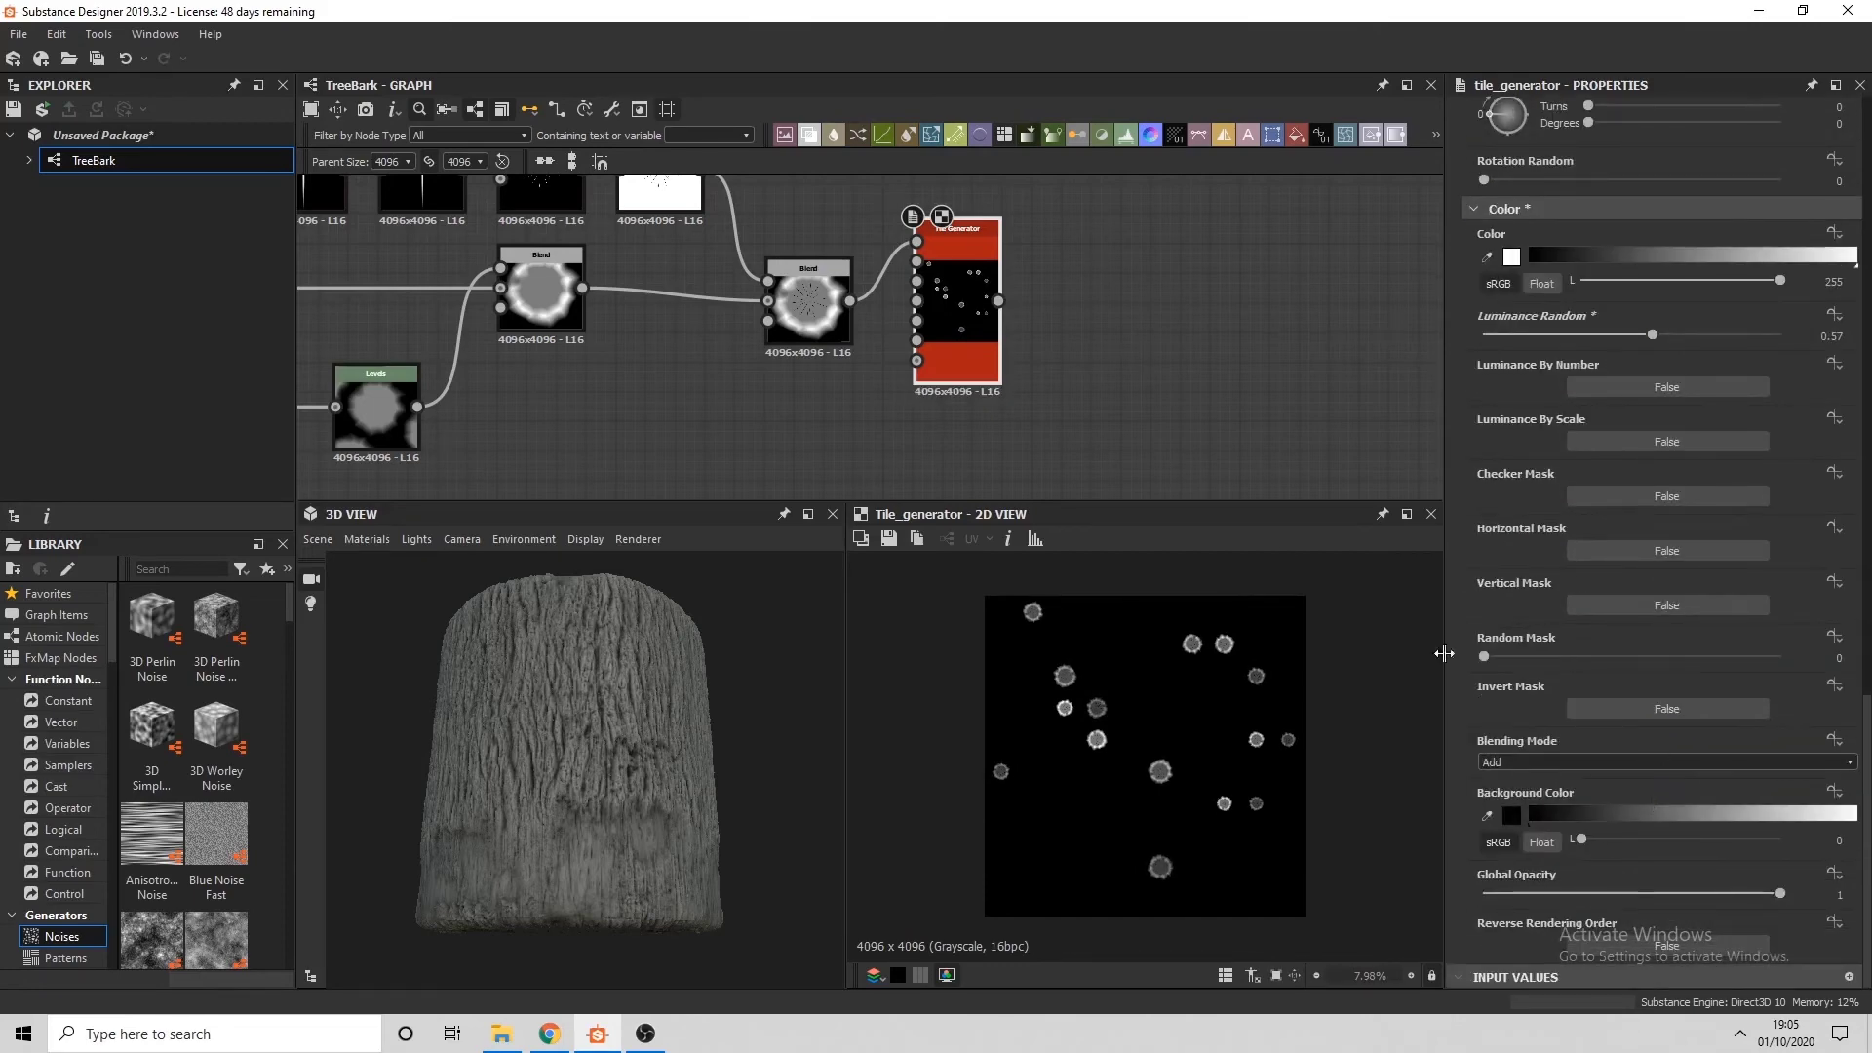
scroll(985, 309, "down", 3)
scroll(971, 264, "down", 3)
Move the ring nodes closer to the bark chain and add a Blend after its last Blend with the Tile Generator as foreground
left_click_drag(1020, 202, 636, 294)
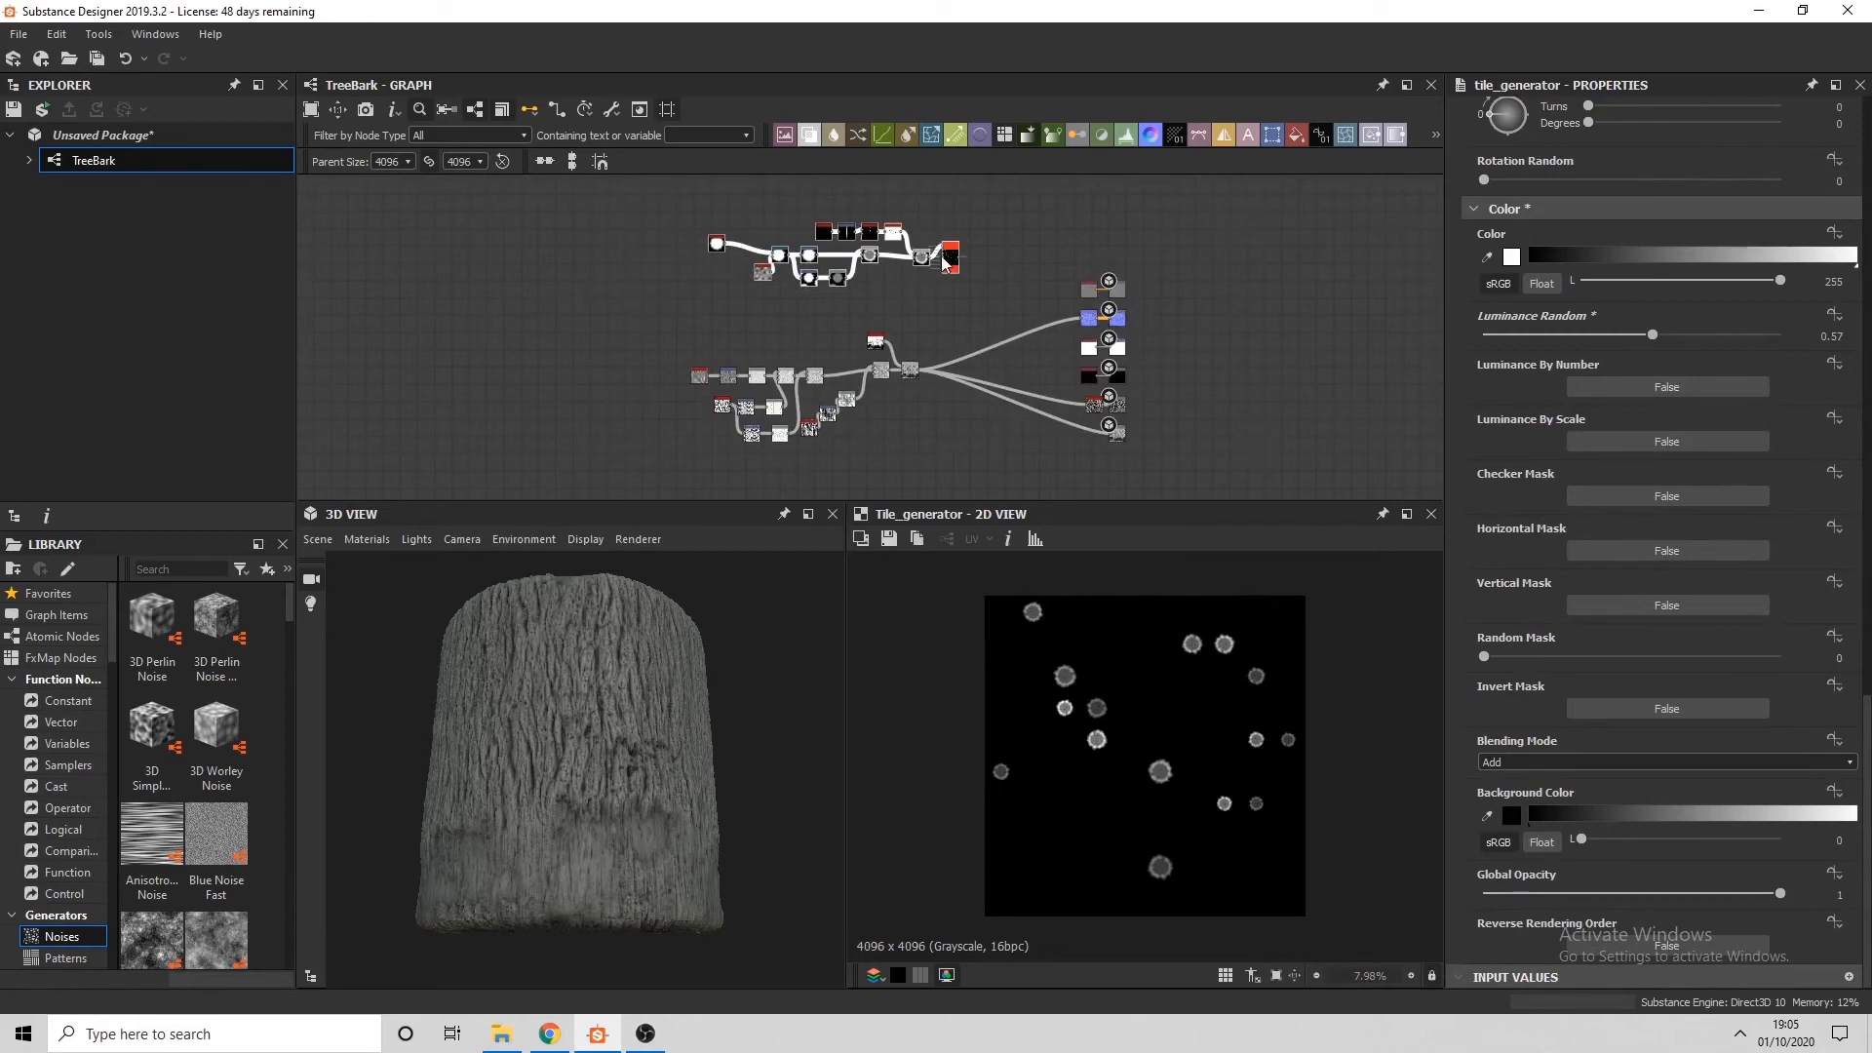
left_click_drag(953, 255, 819, 384)
scroll(929, 327, "up", 3)
left_click(909, 420)
key("space")
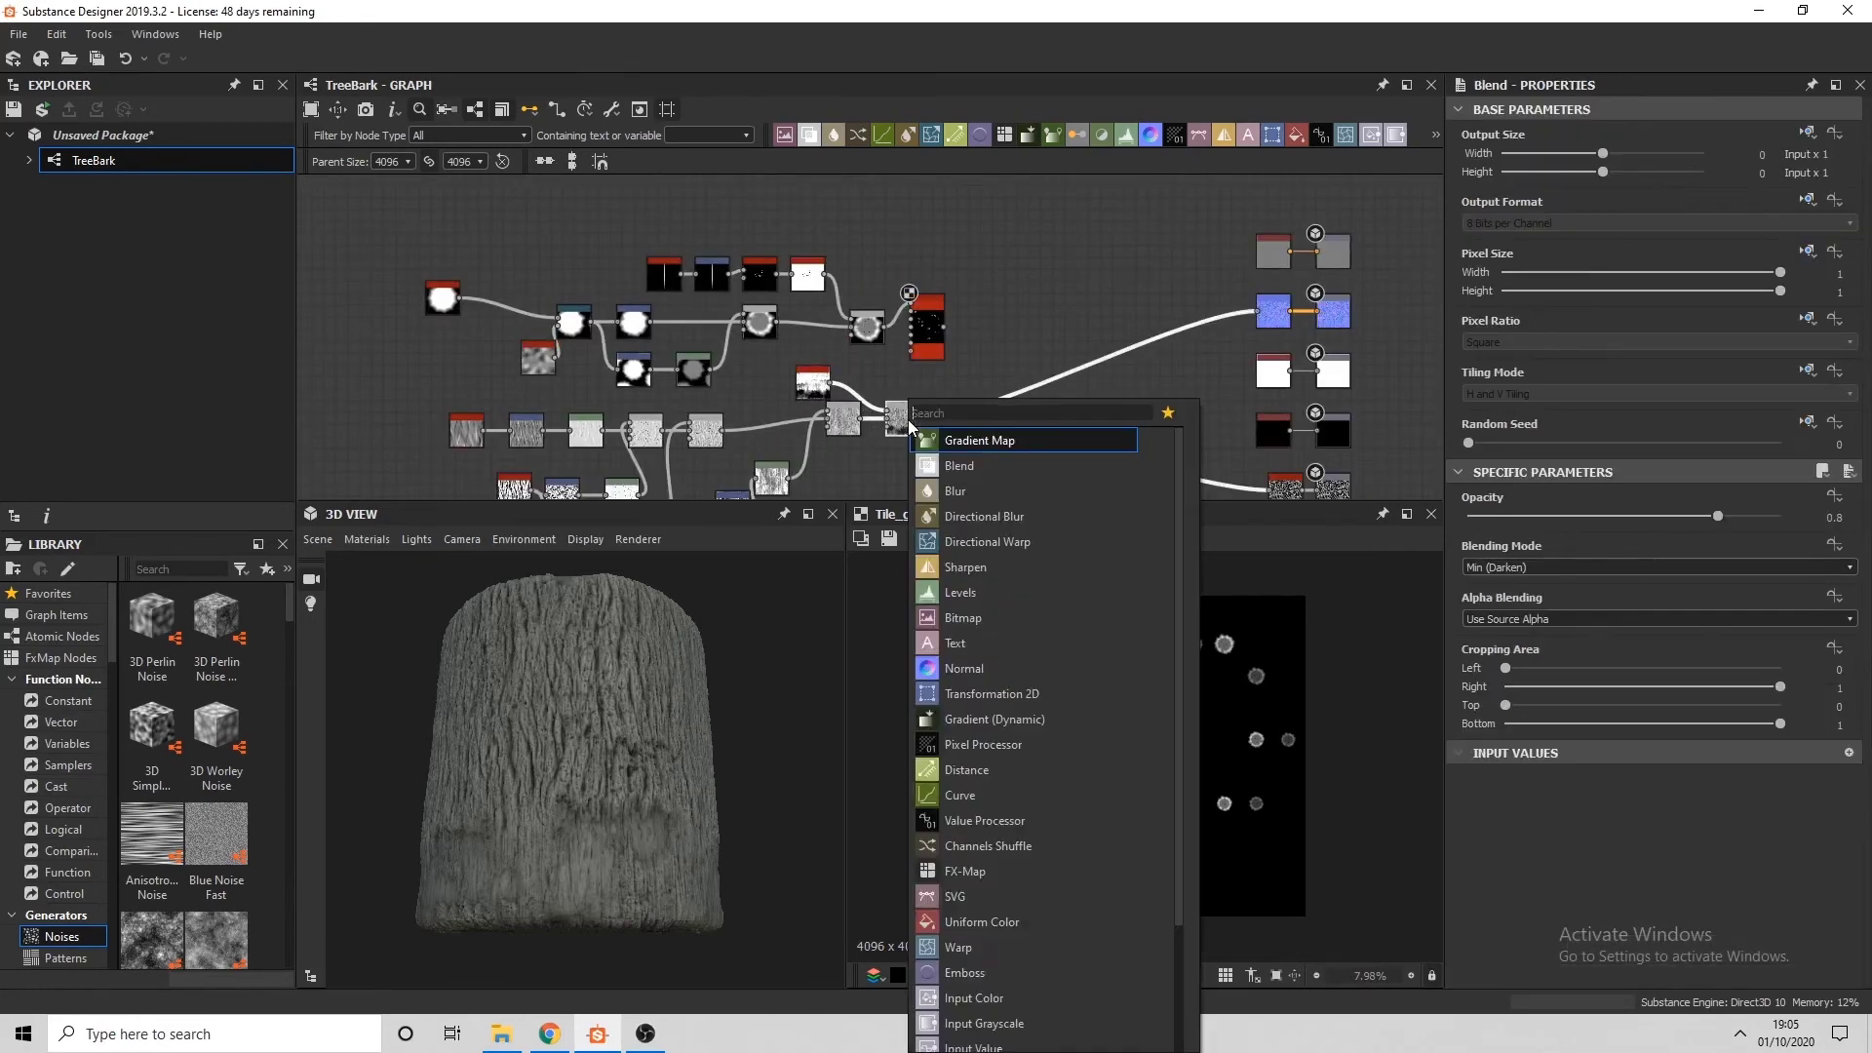
left_click(951, 465)
scroll(974, 405, "up", 3)
left_click_drag(919, 273, 952, 417)
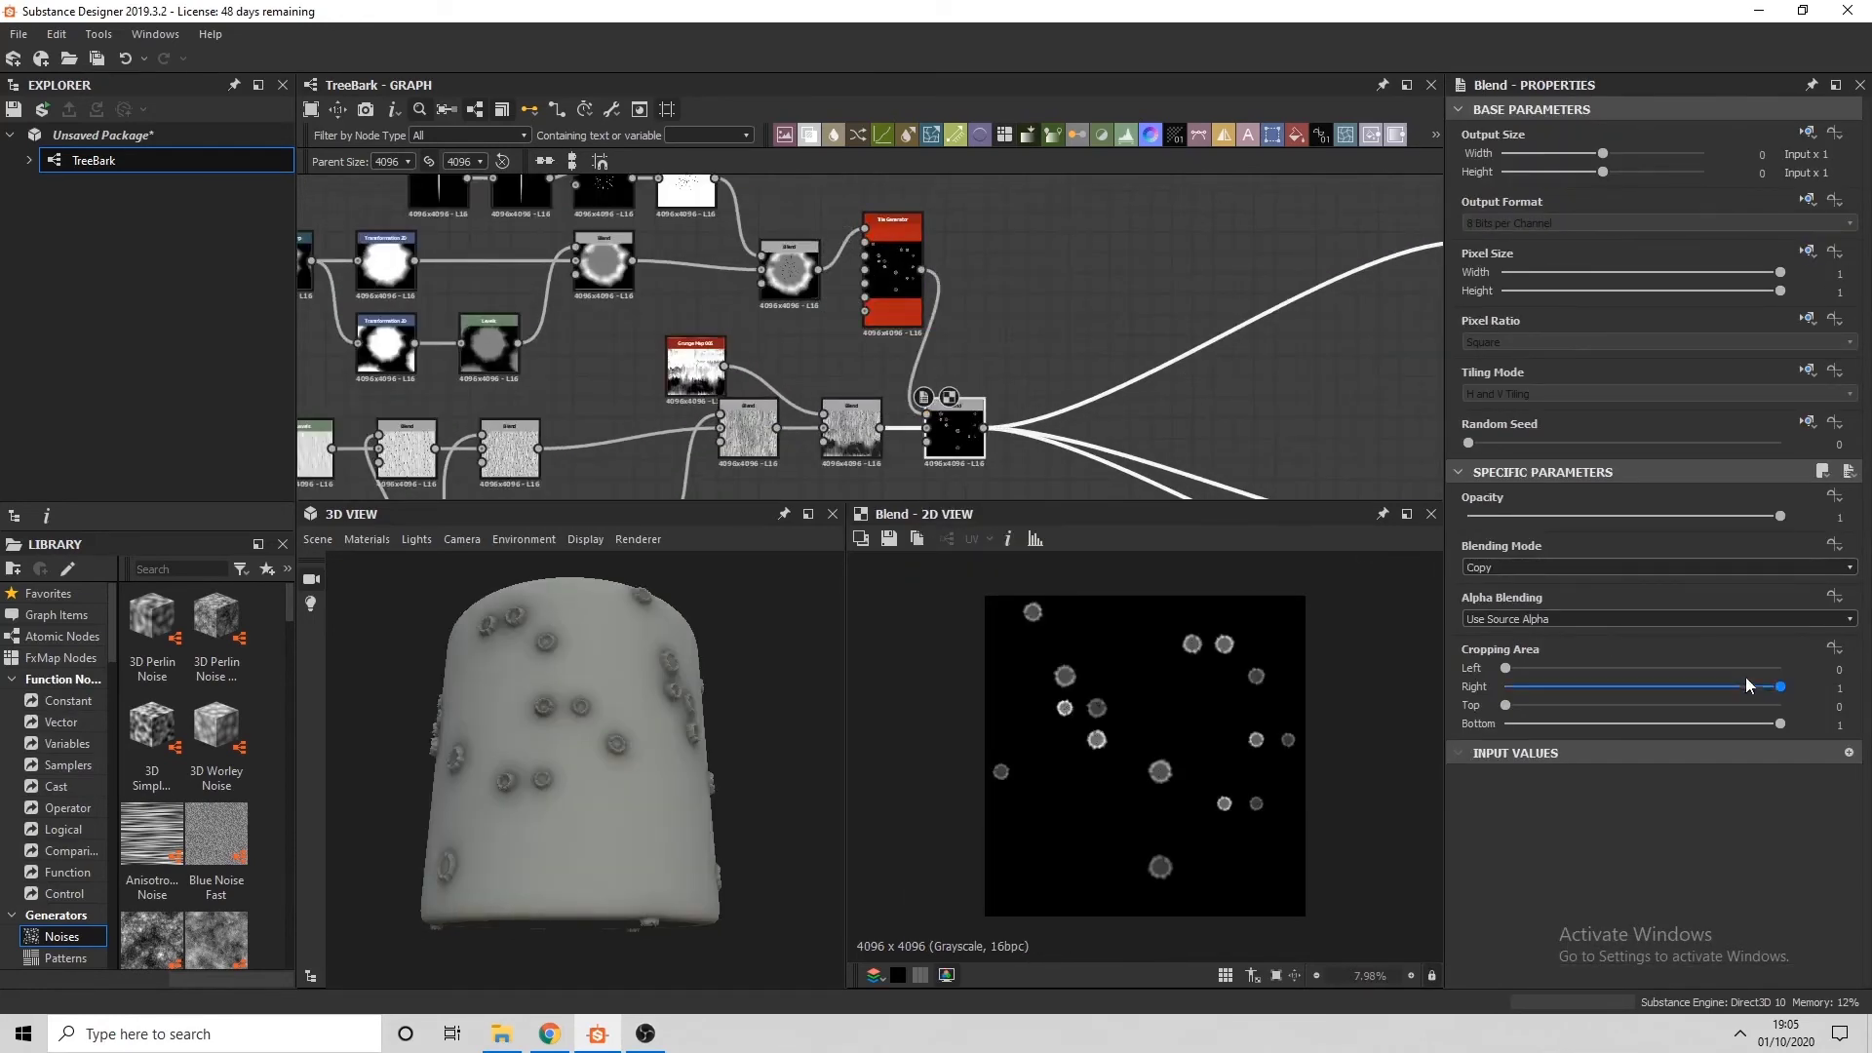
Set the final Blend node's blending mode to Max (Lighten)
left_click(1560, 567)
left_click(1547, 591)
key("Down")
key("Down")
key("Down")
key("Down")
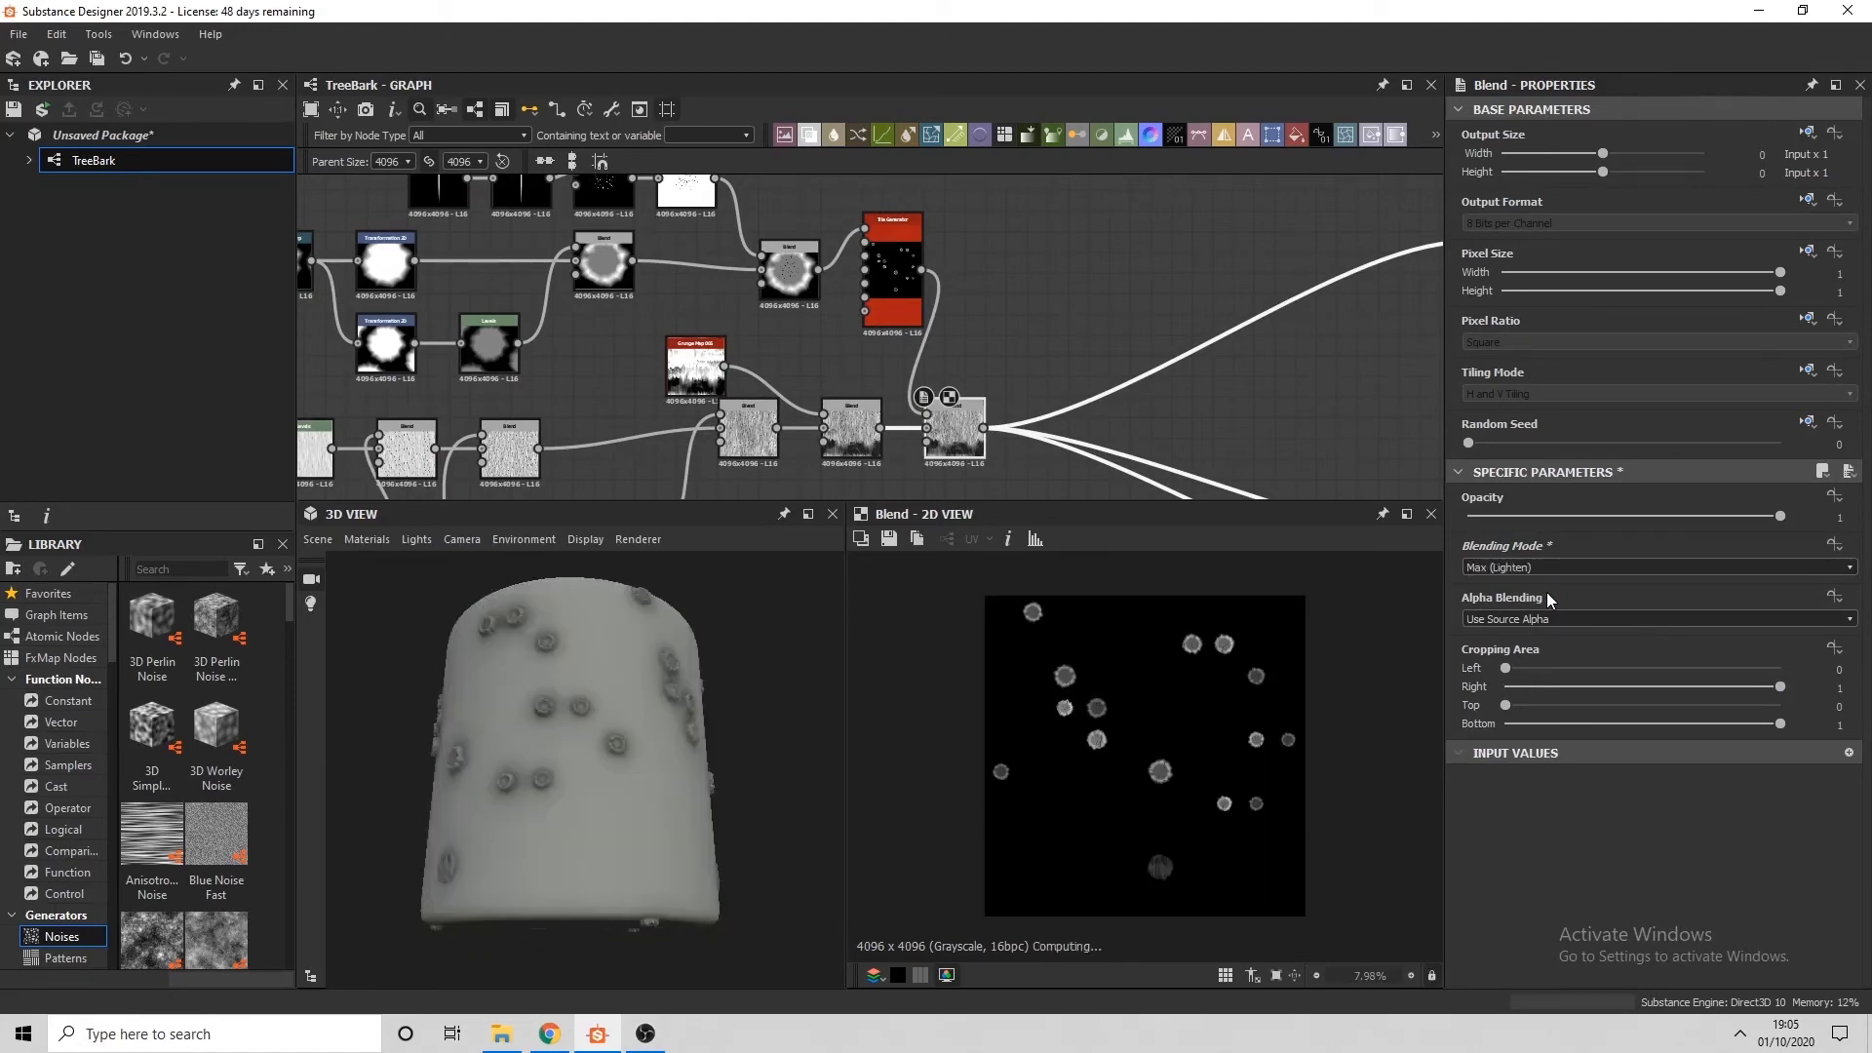
Inspect the combined knots on the bark preview and reset the Tile Generator's Luminance Random to 0
left_click_drag(610, 764, 466, 705)
scroll(527, 734, "up", 5)
scroll(467, 704, "down", 5)
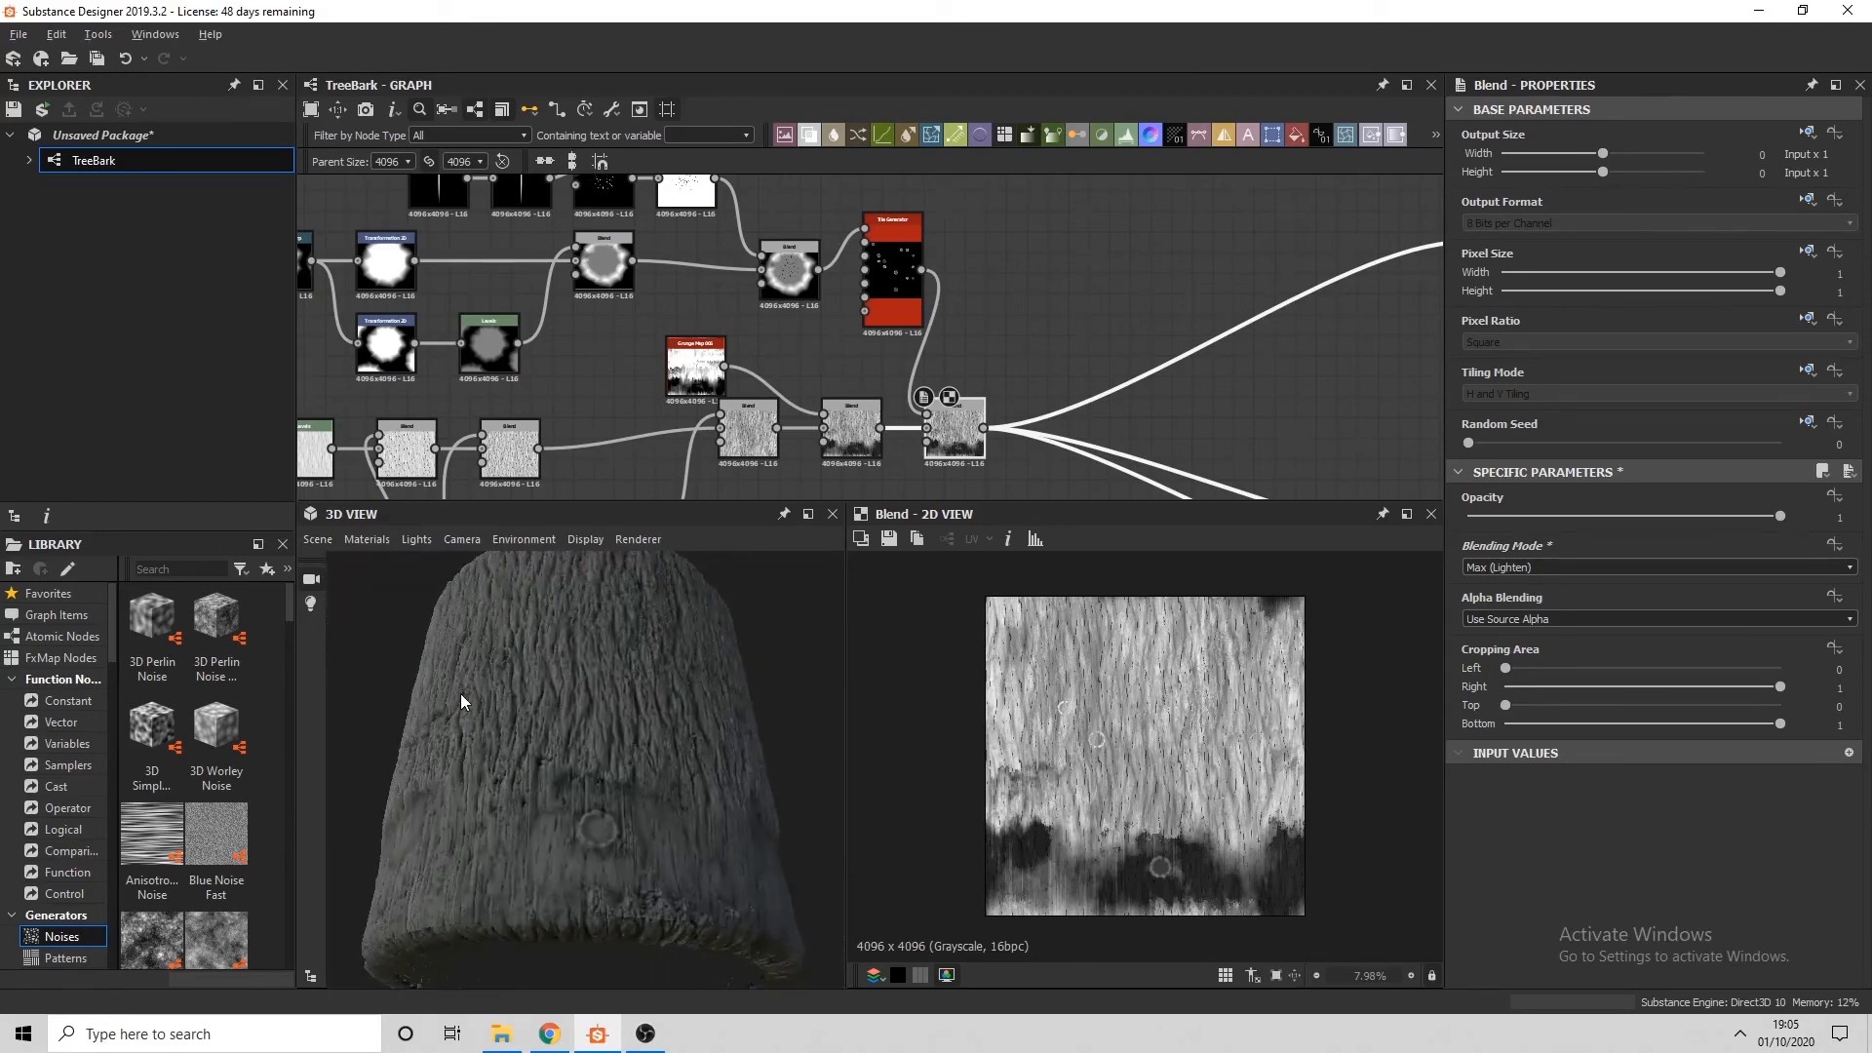
left_click(892, 283)
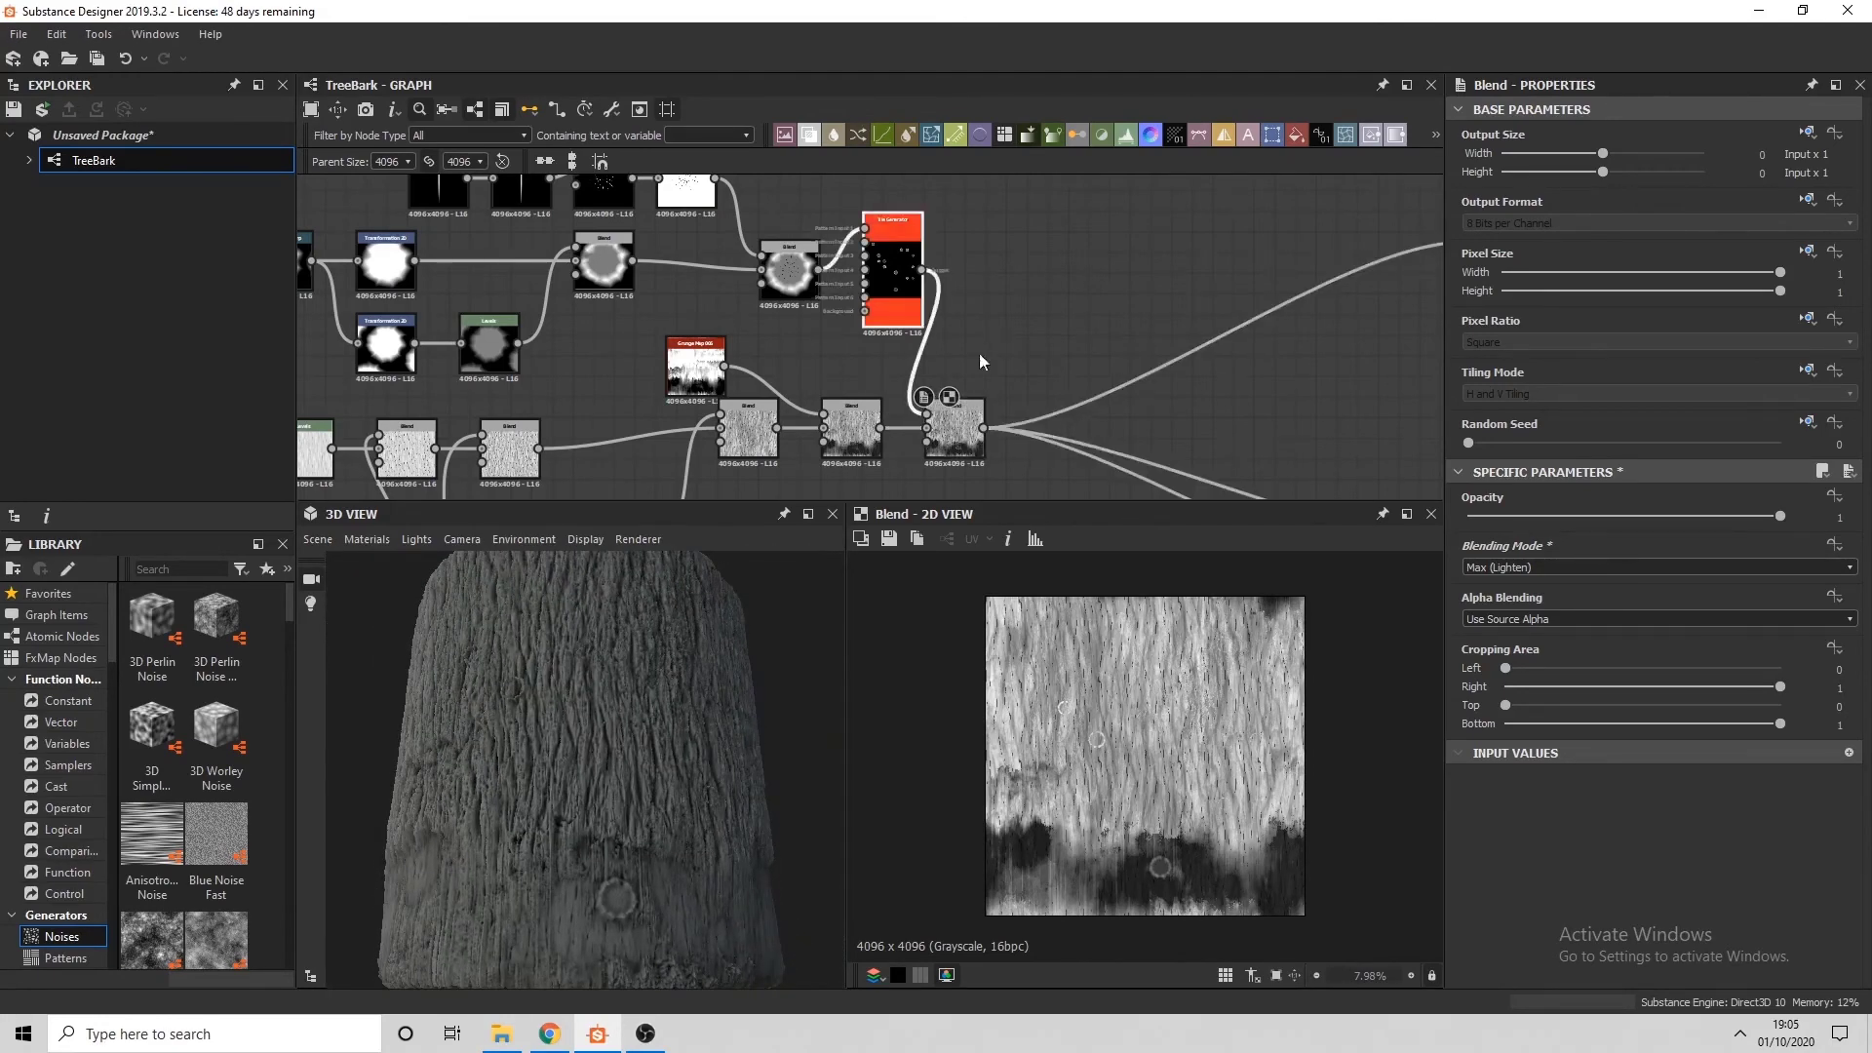
scroll(1671, 746, "down", 10)
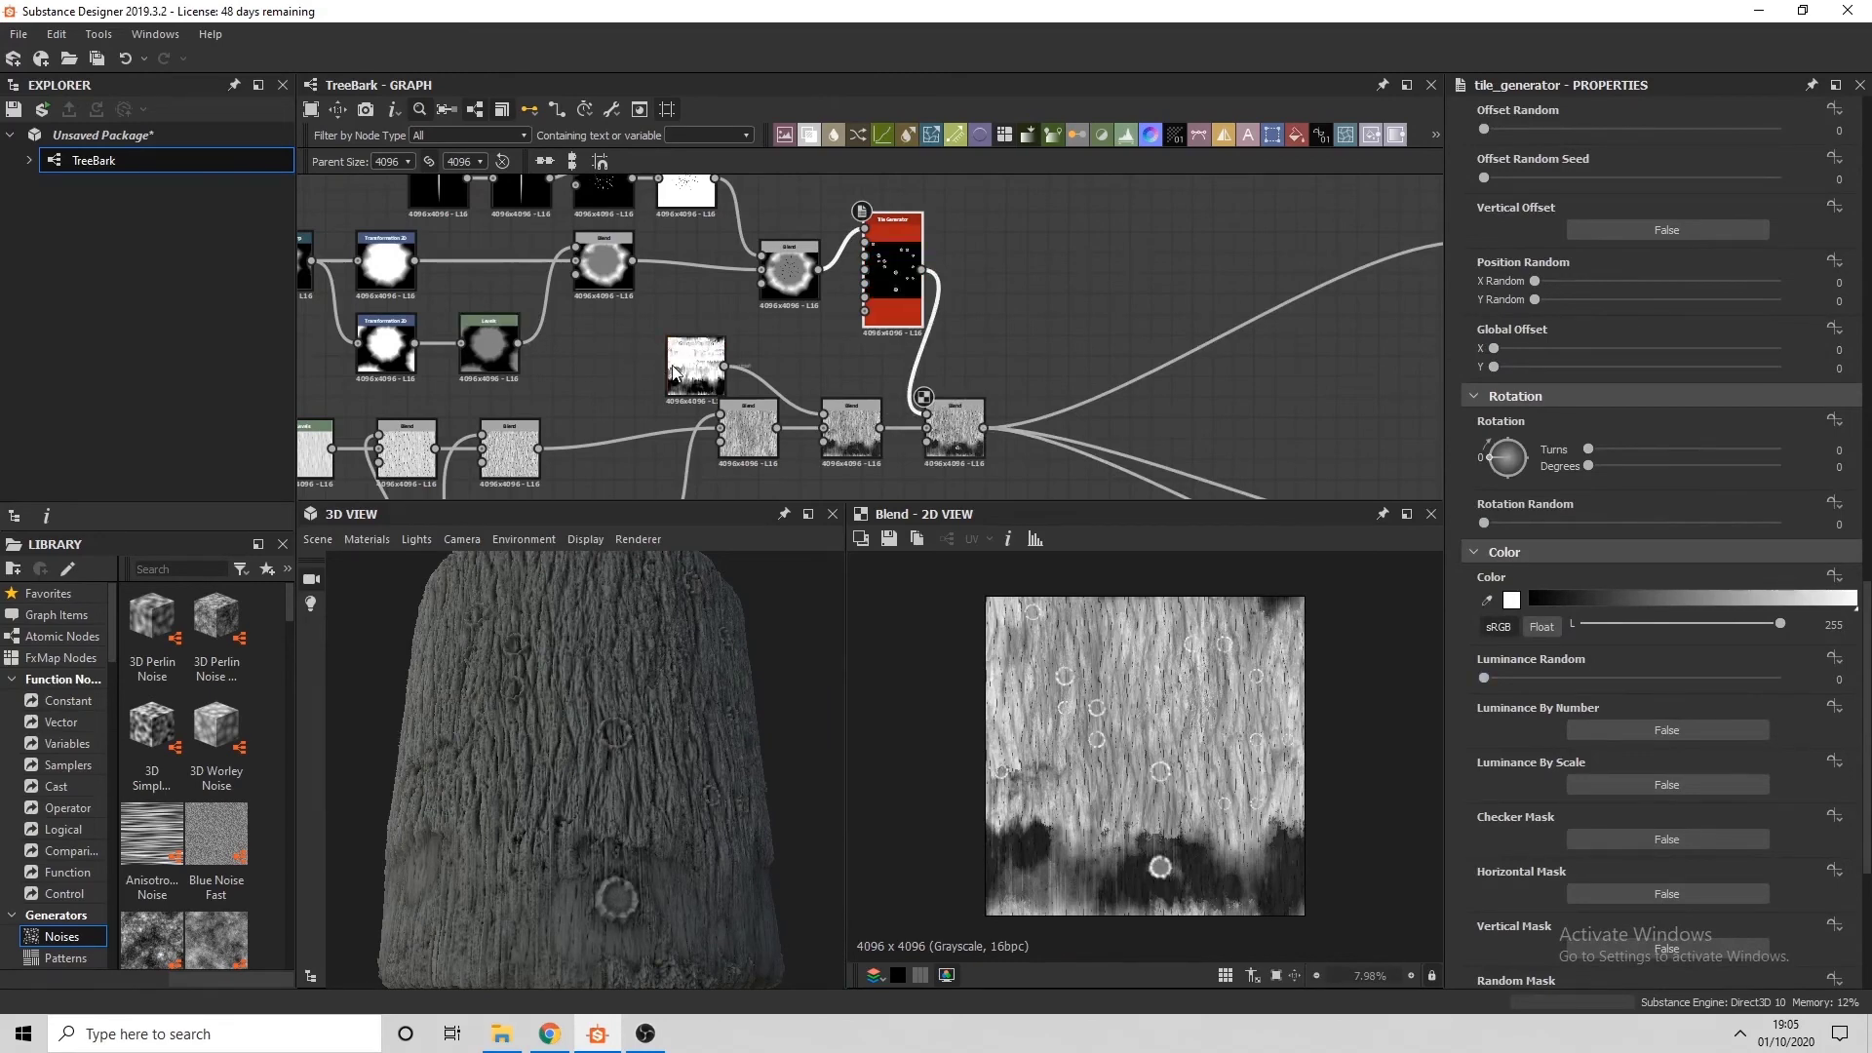
Insert a Levels node between the Grunge Map and the Blend it masks, lining it up beside the Grunge Map
left_click_drag(672, 366, 600, 345)
key("space")
type("lev")
key("Return")
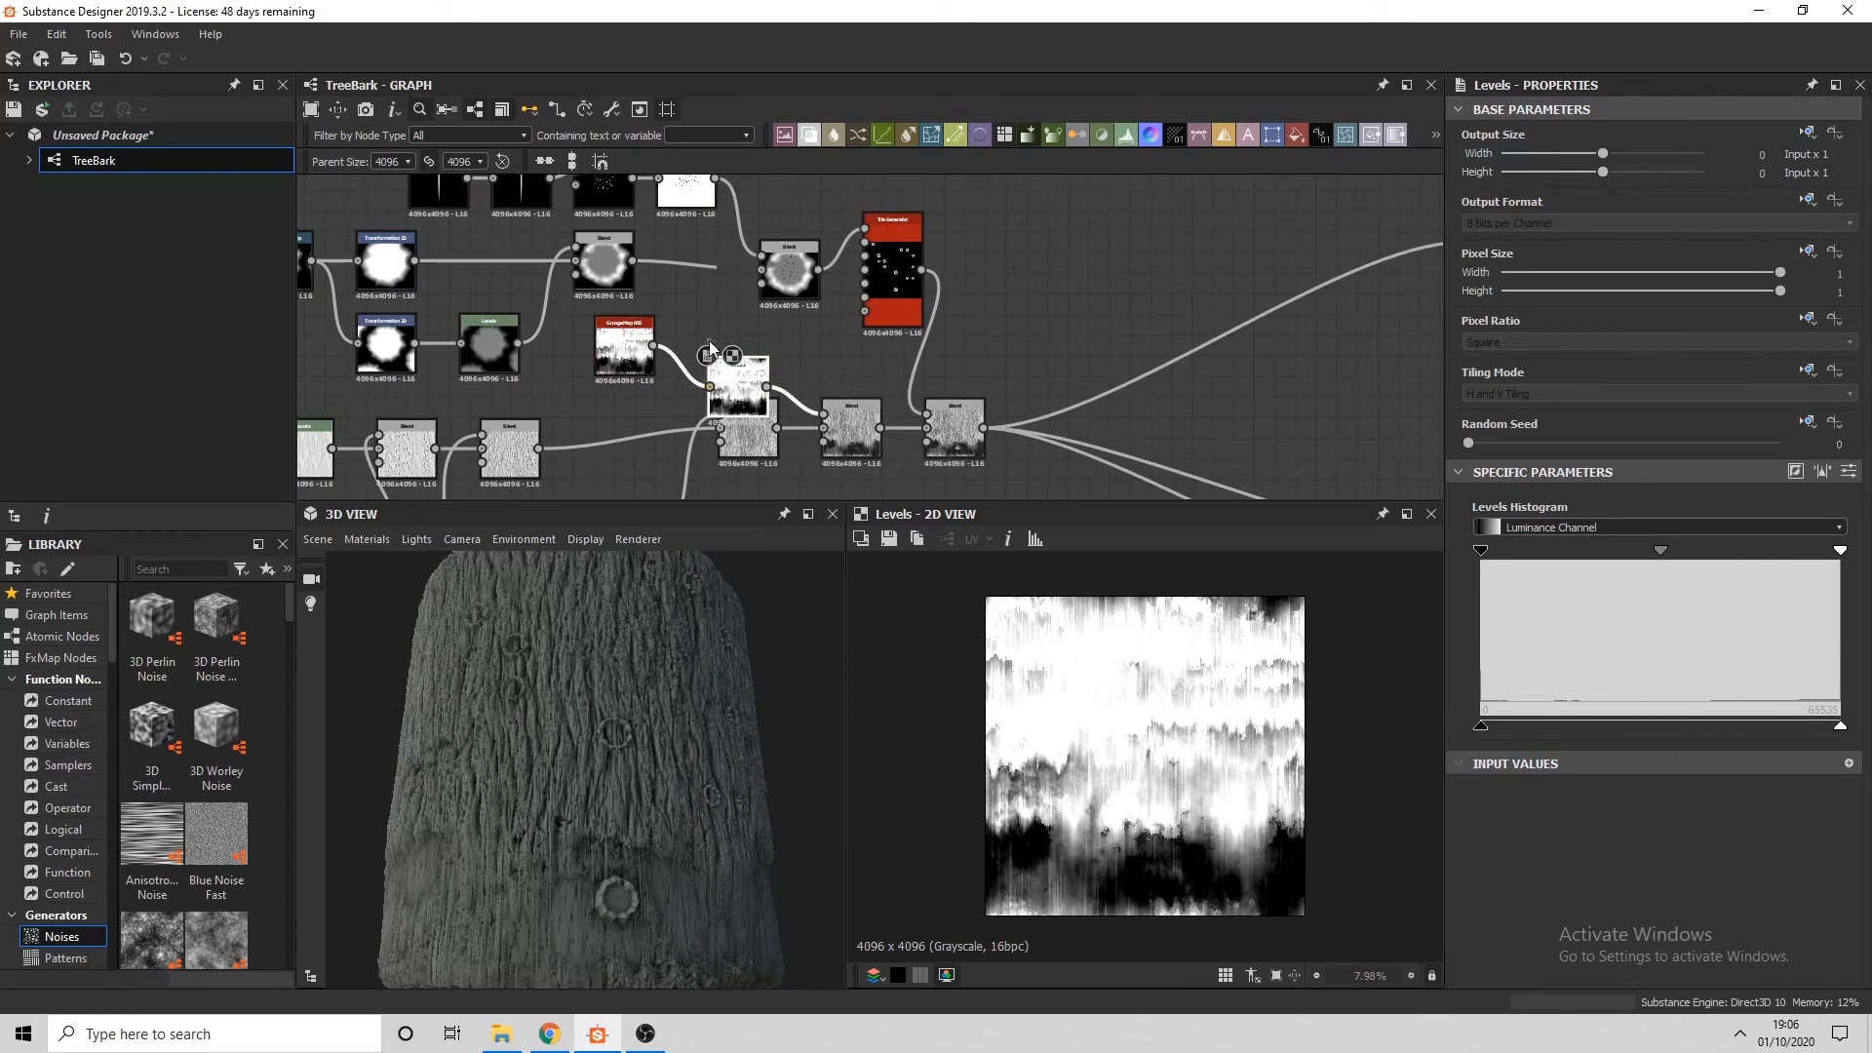
left_click_drag(710, 349, 698, 310)
Lower the output white level of the grunge's Levels node to about two thirds of the range
left_click_drag(1840, 551, 1773, 552)
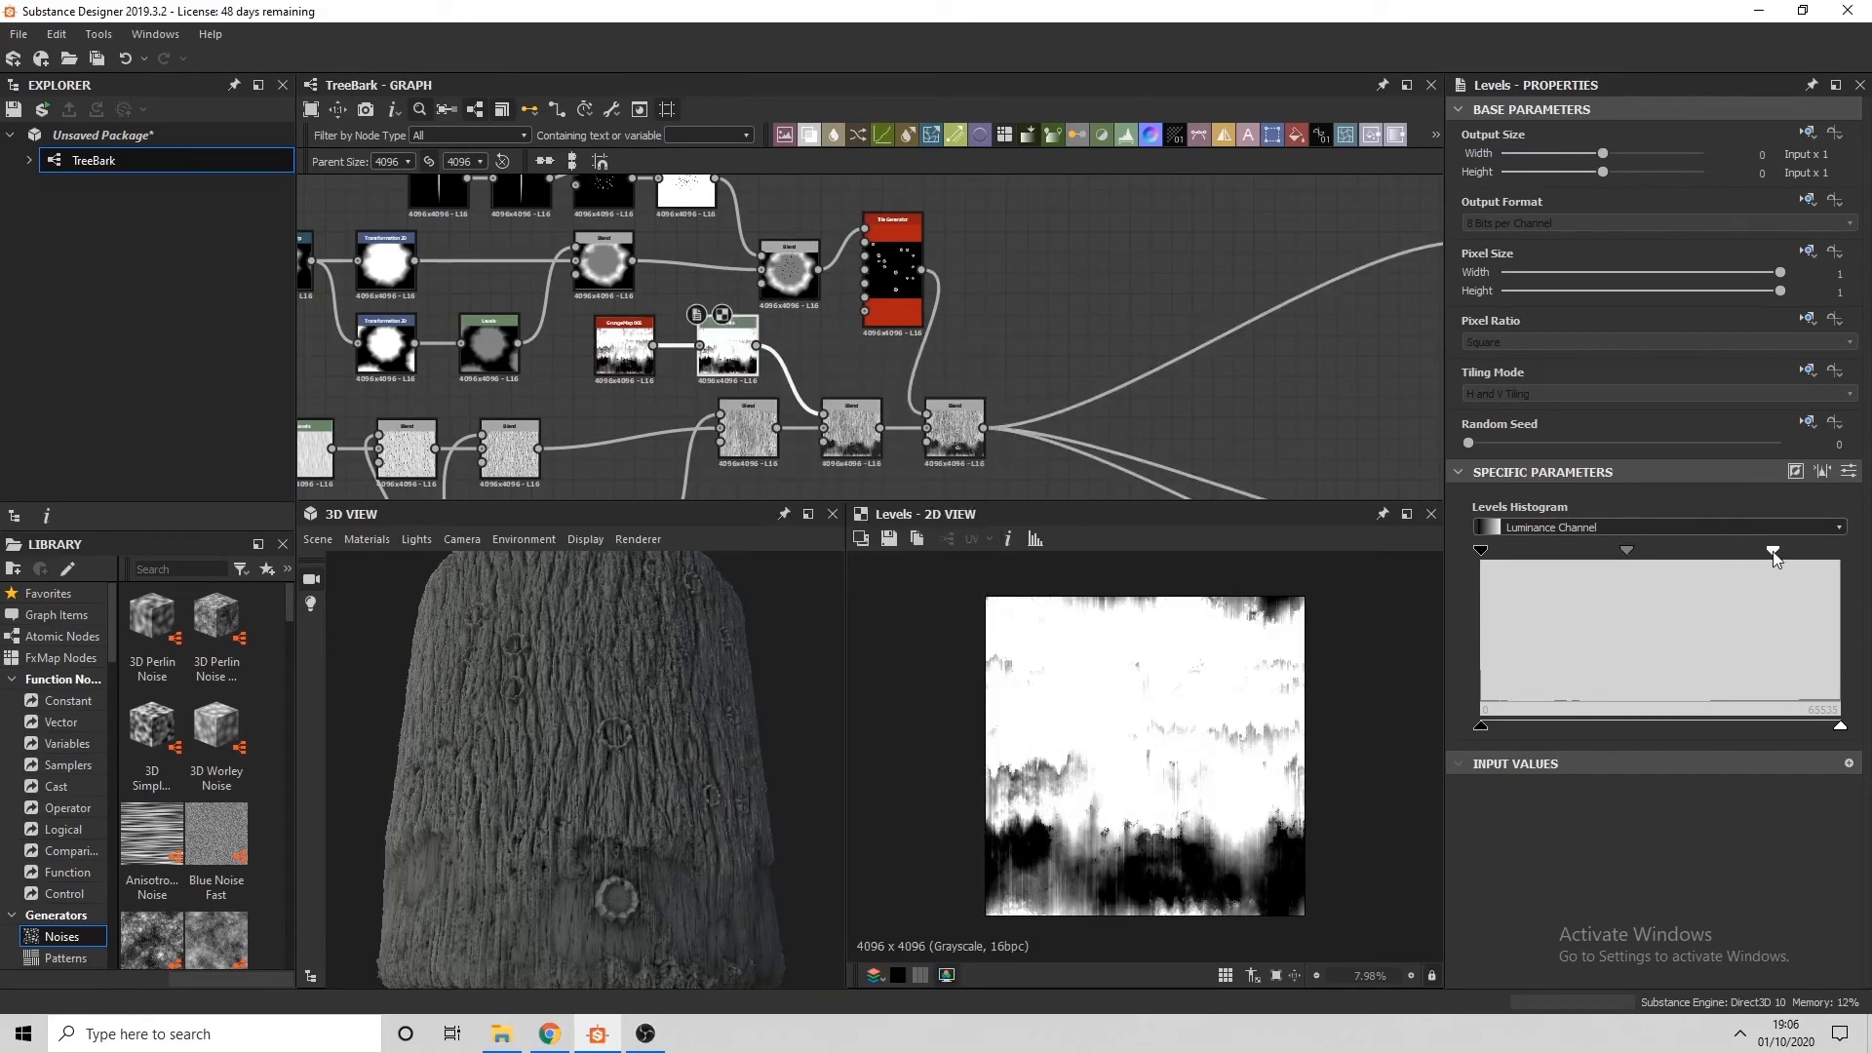
key("ctrl+z")
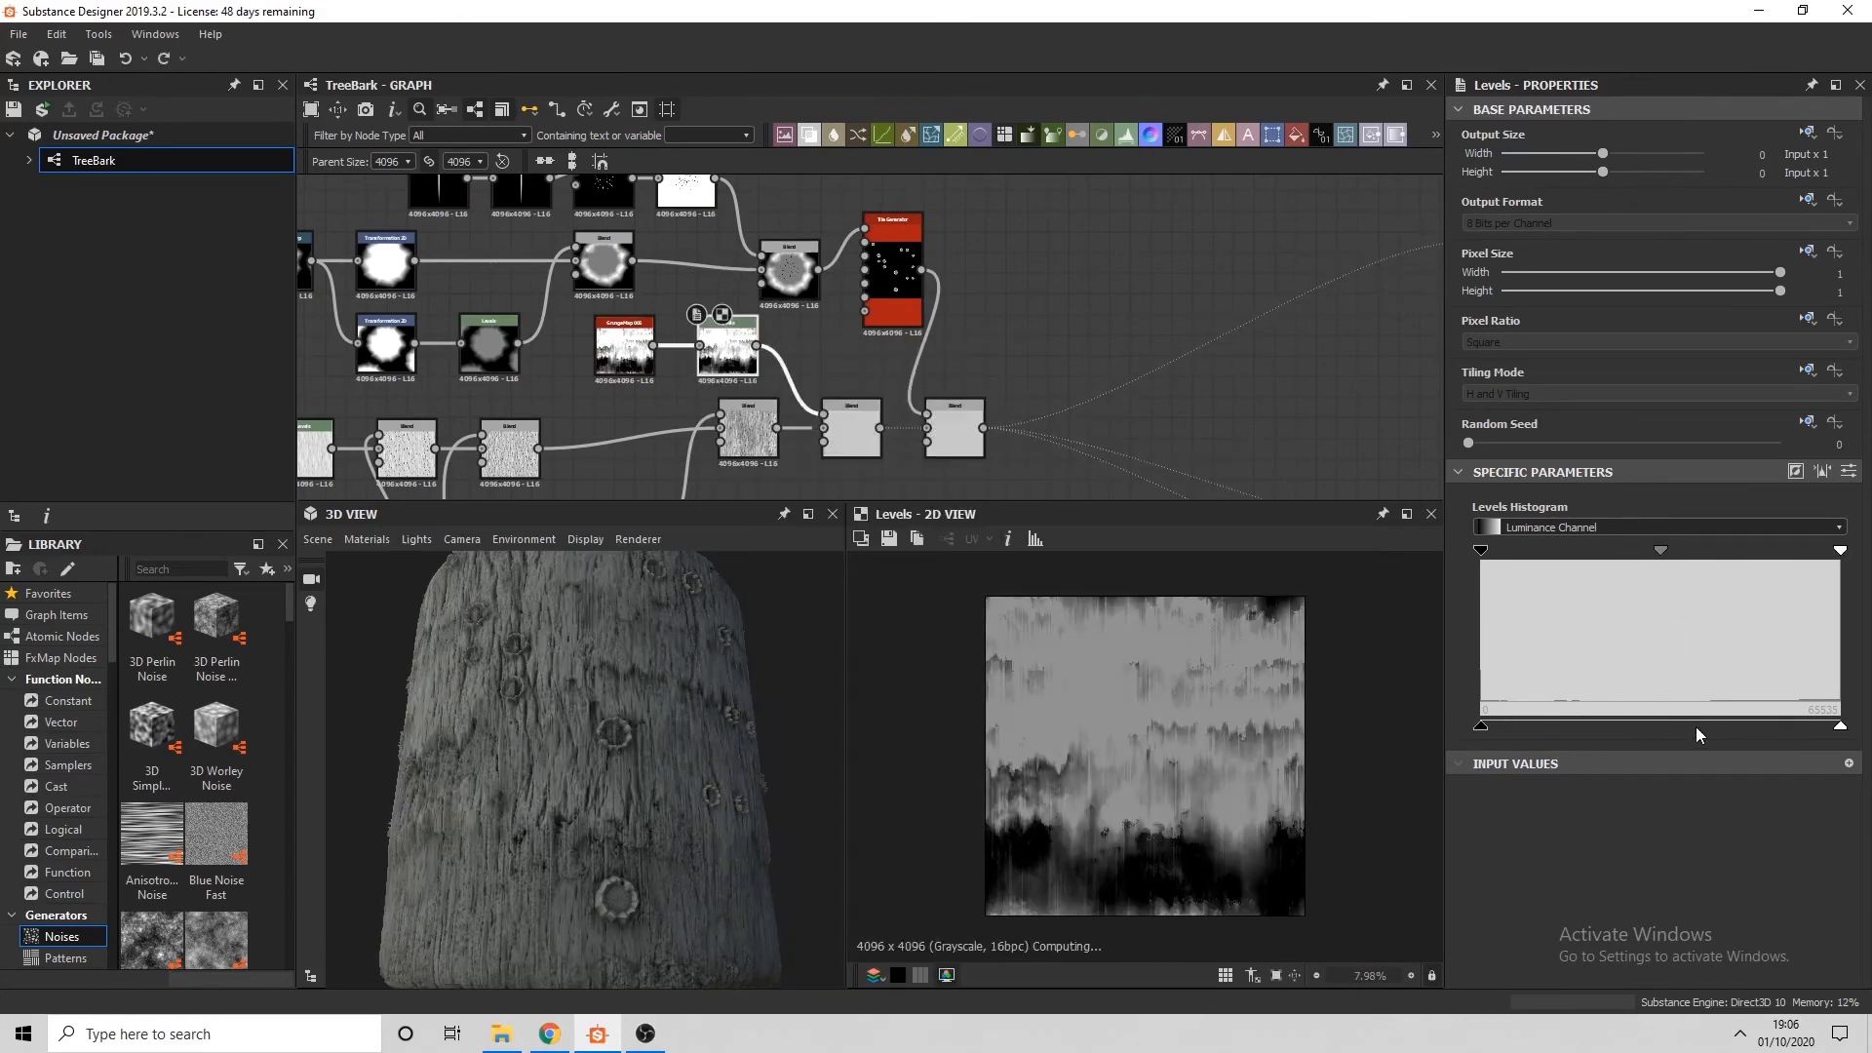
left_click_drag(1840, 727, 1724, 727)
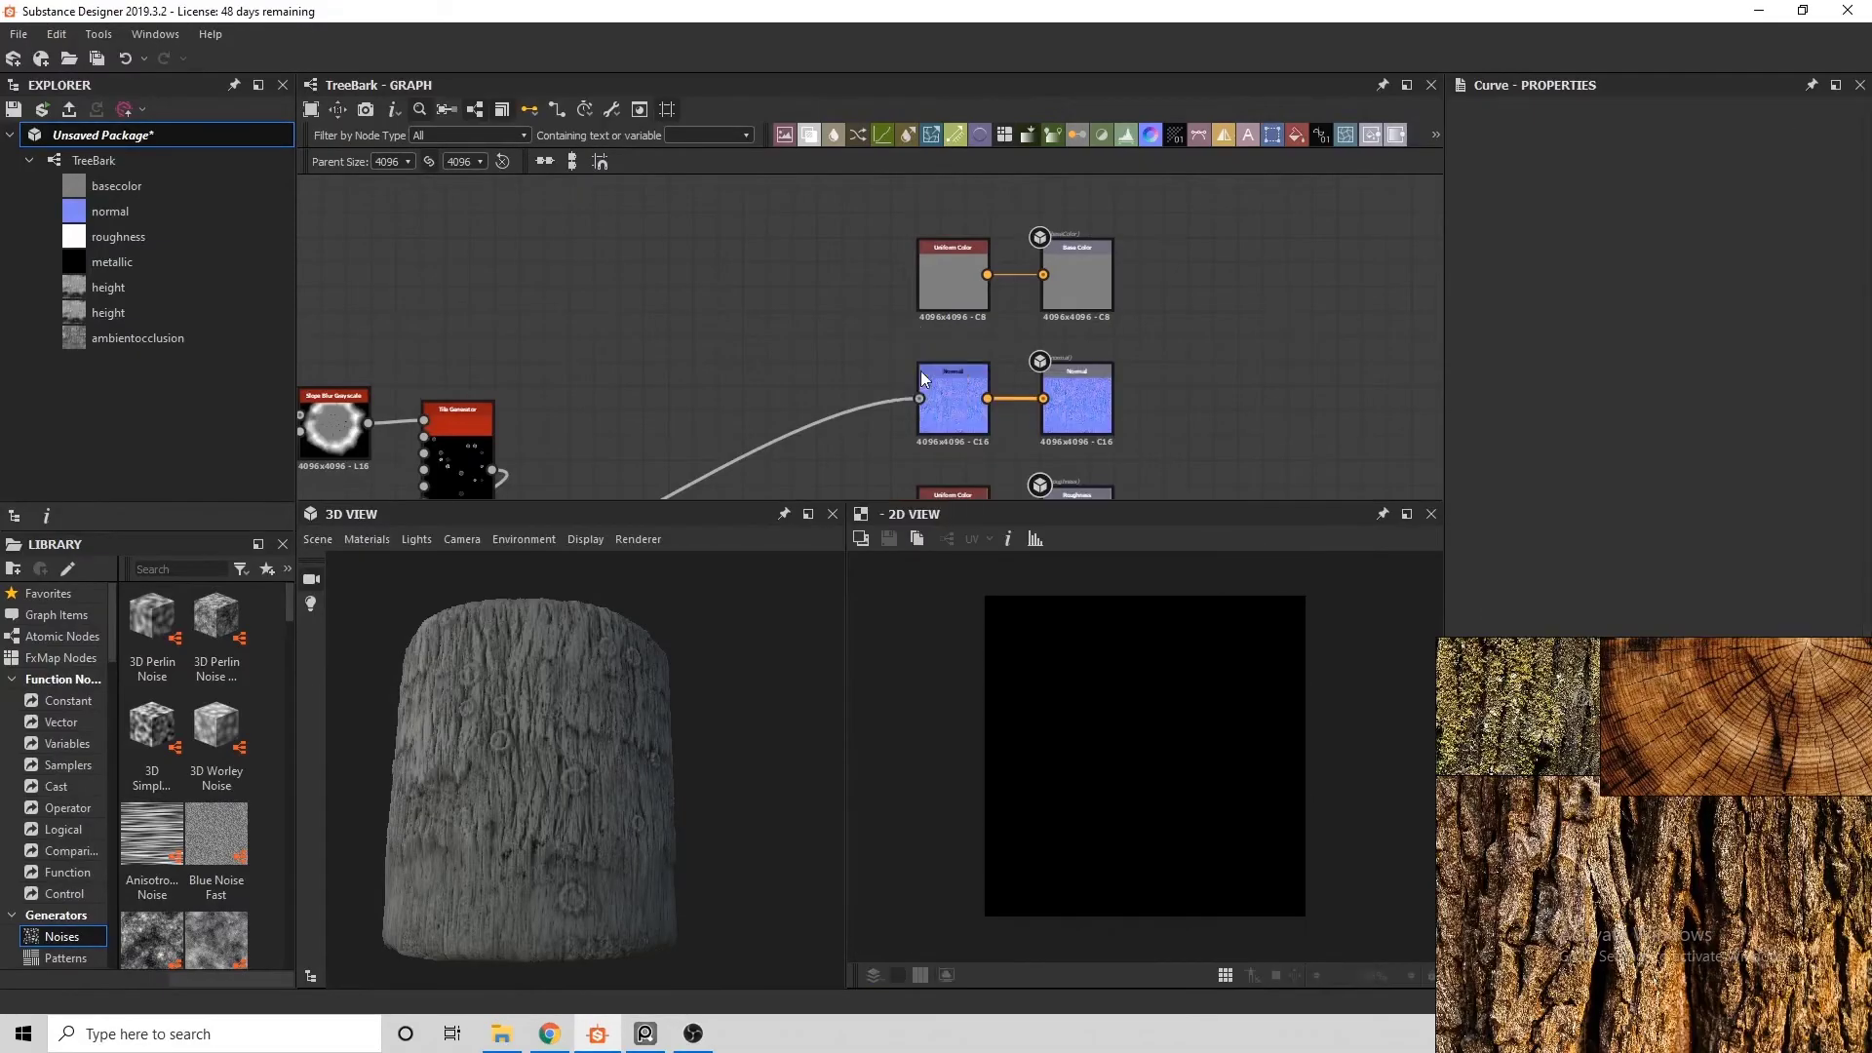
Add a Curvature Smooth node fed by the Normal node and connect it to the Base Color output
key("space")
type("curv")
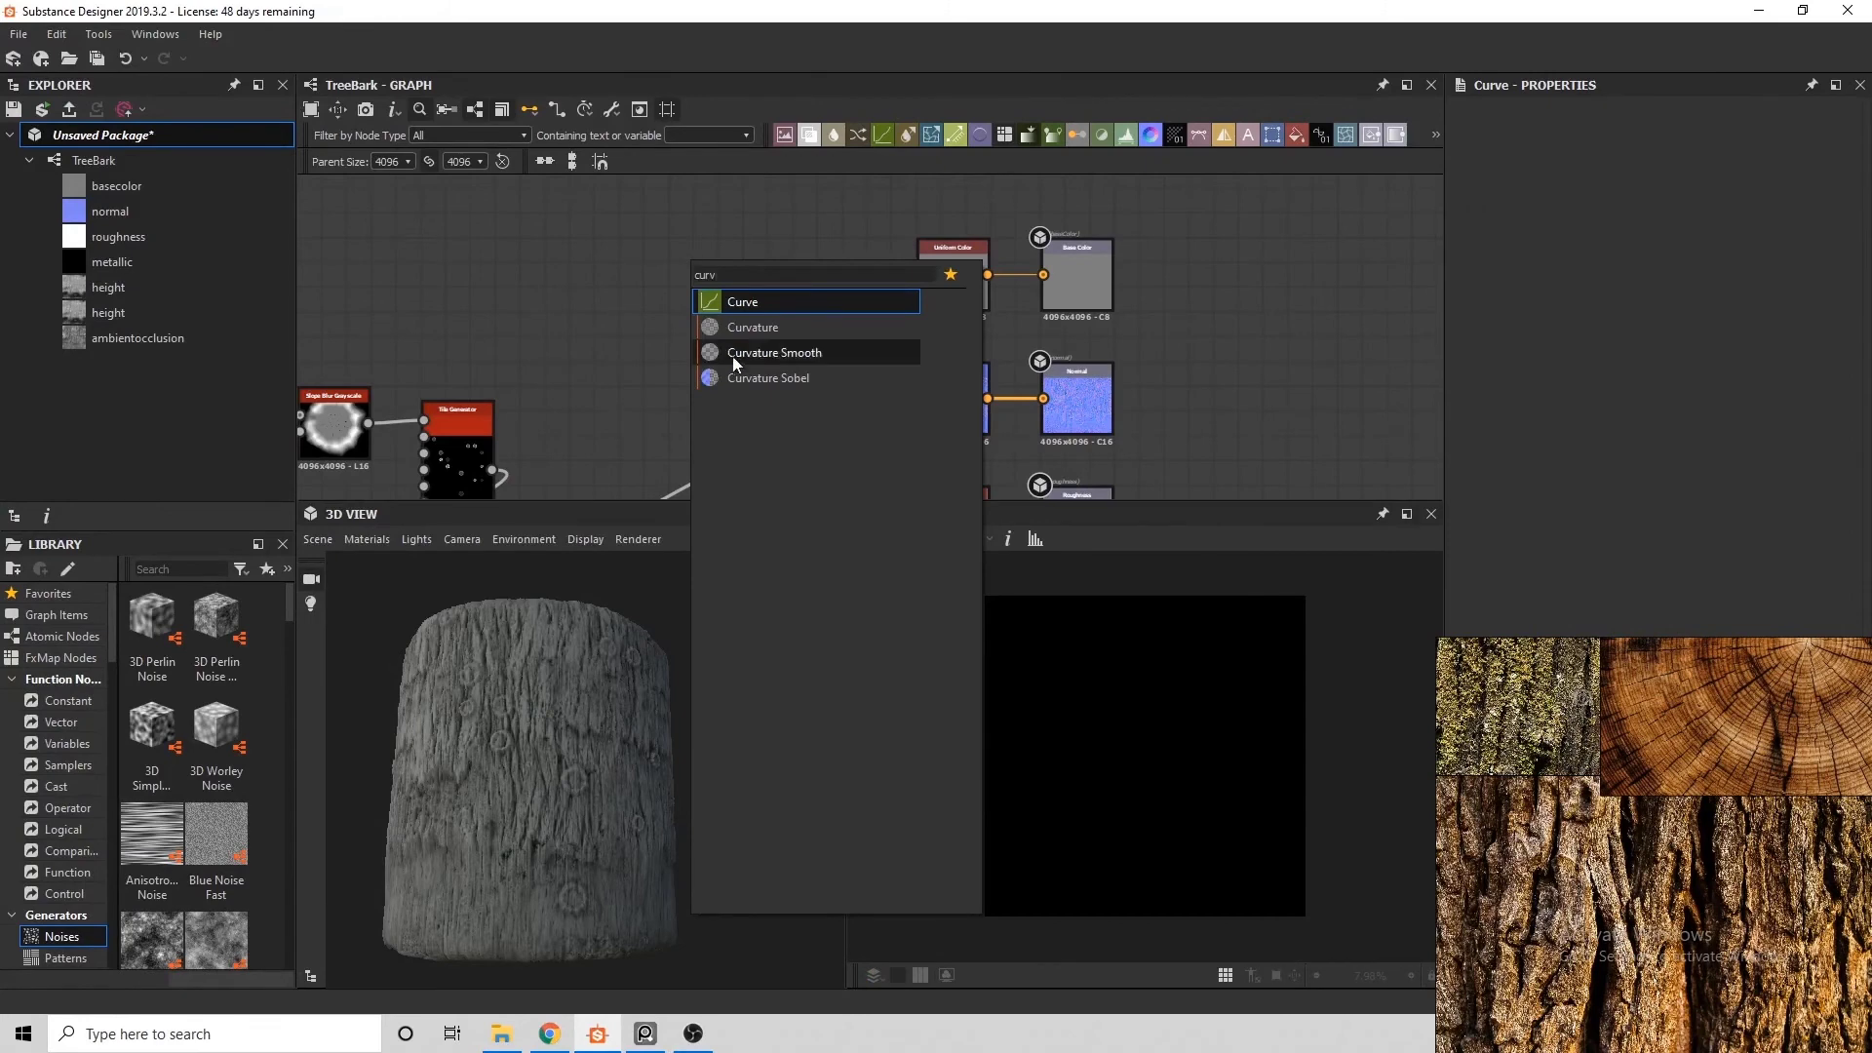
left_click(736, 355)
left_click_drag(987, 398, 647, 250)
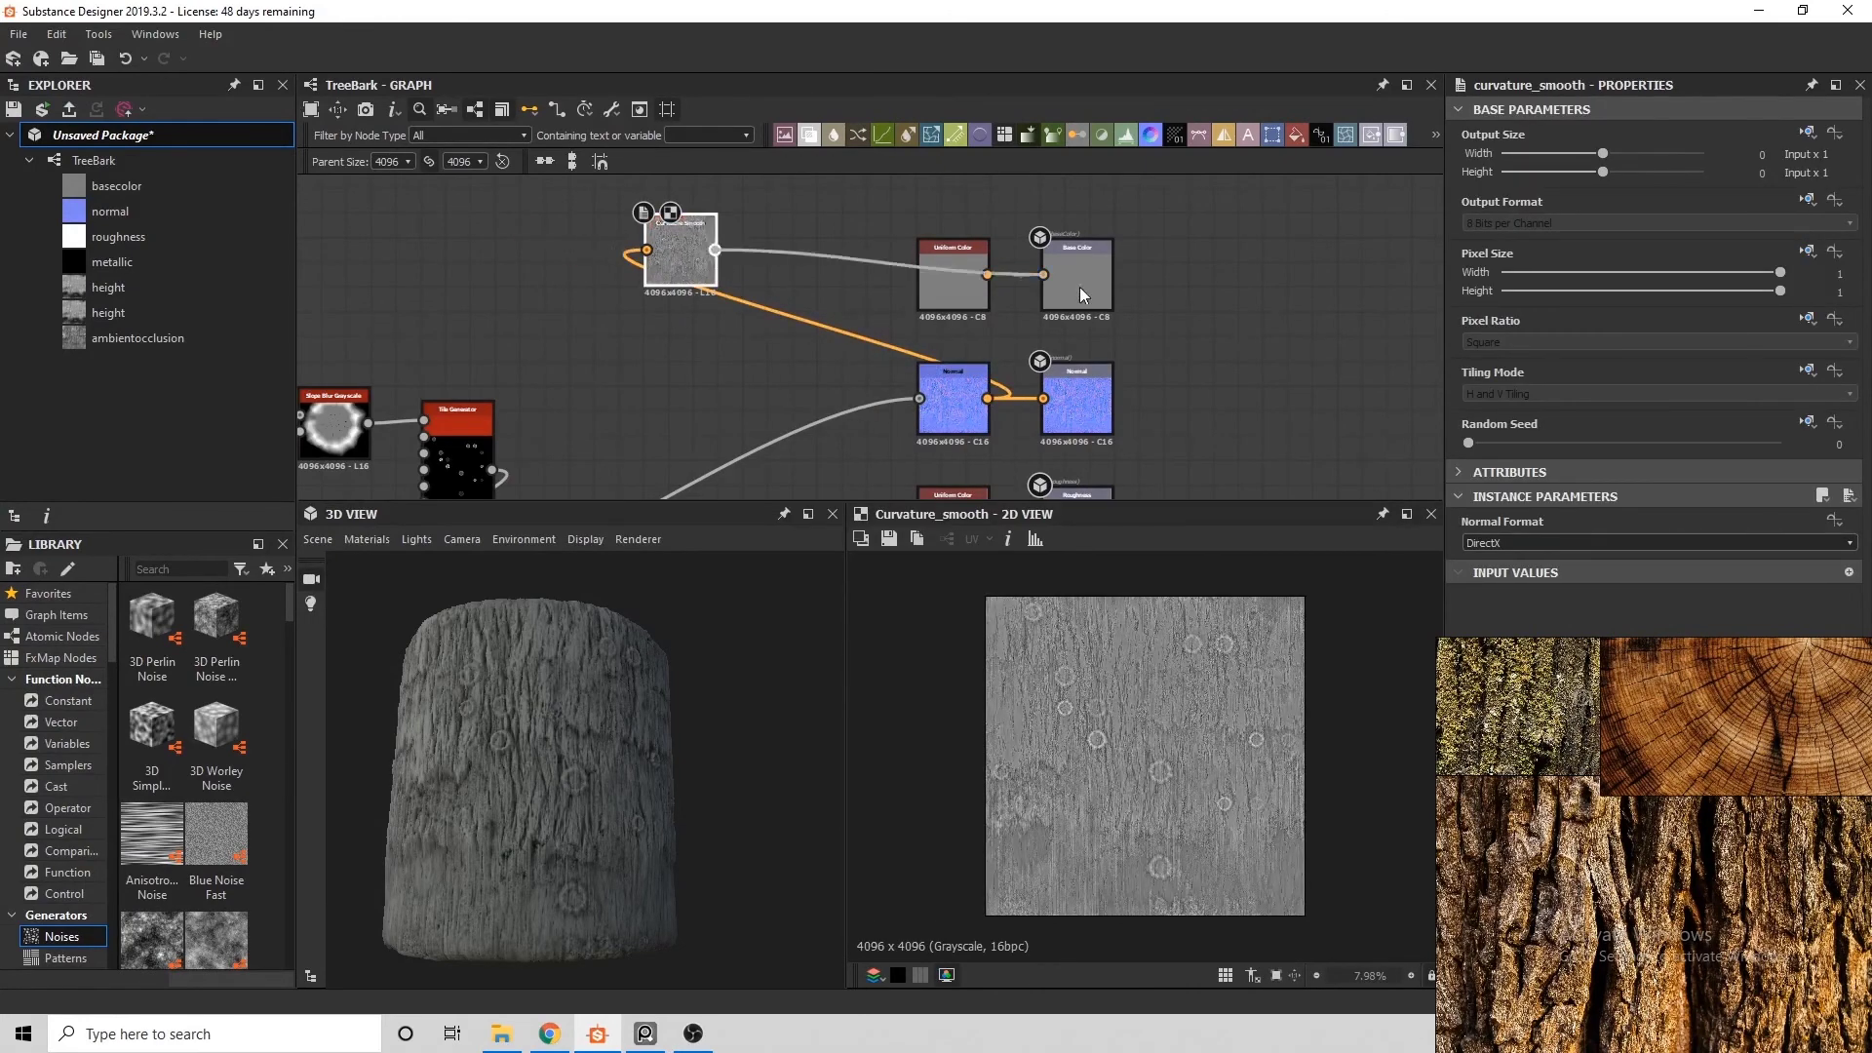
Delete the Base Color's Uniform Color node and route the Curvature Smooth through a new Gradient Map into Base Color
left_click(930, 268)
key("Delete")
key("space")
type("gra")
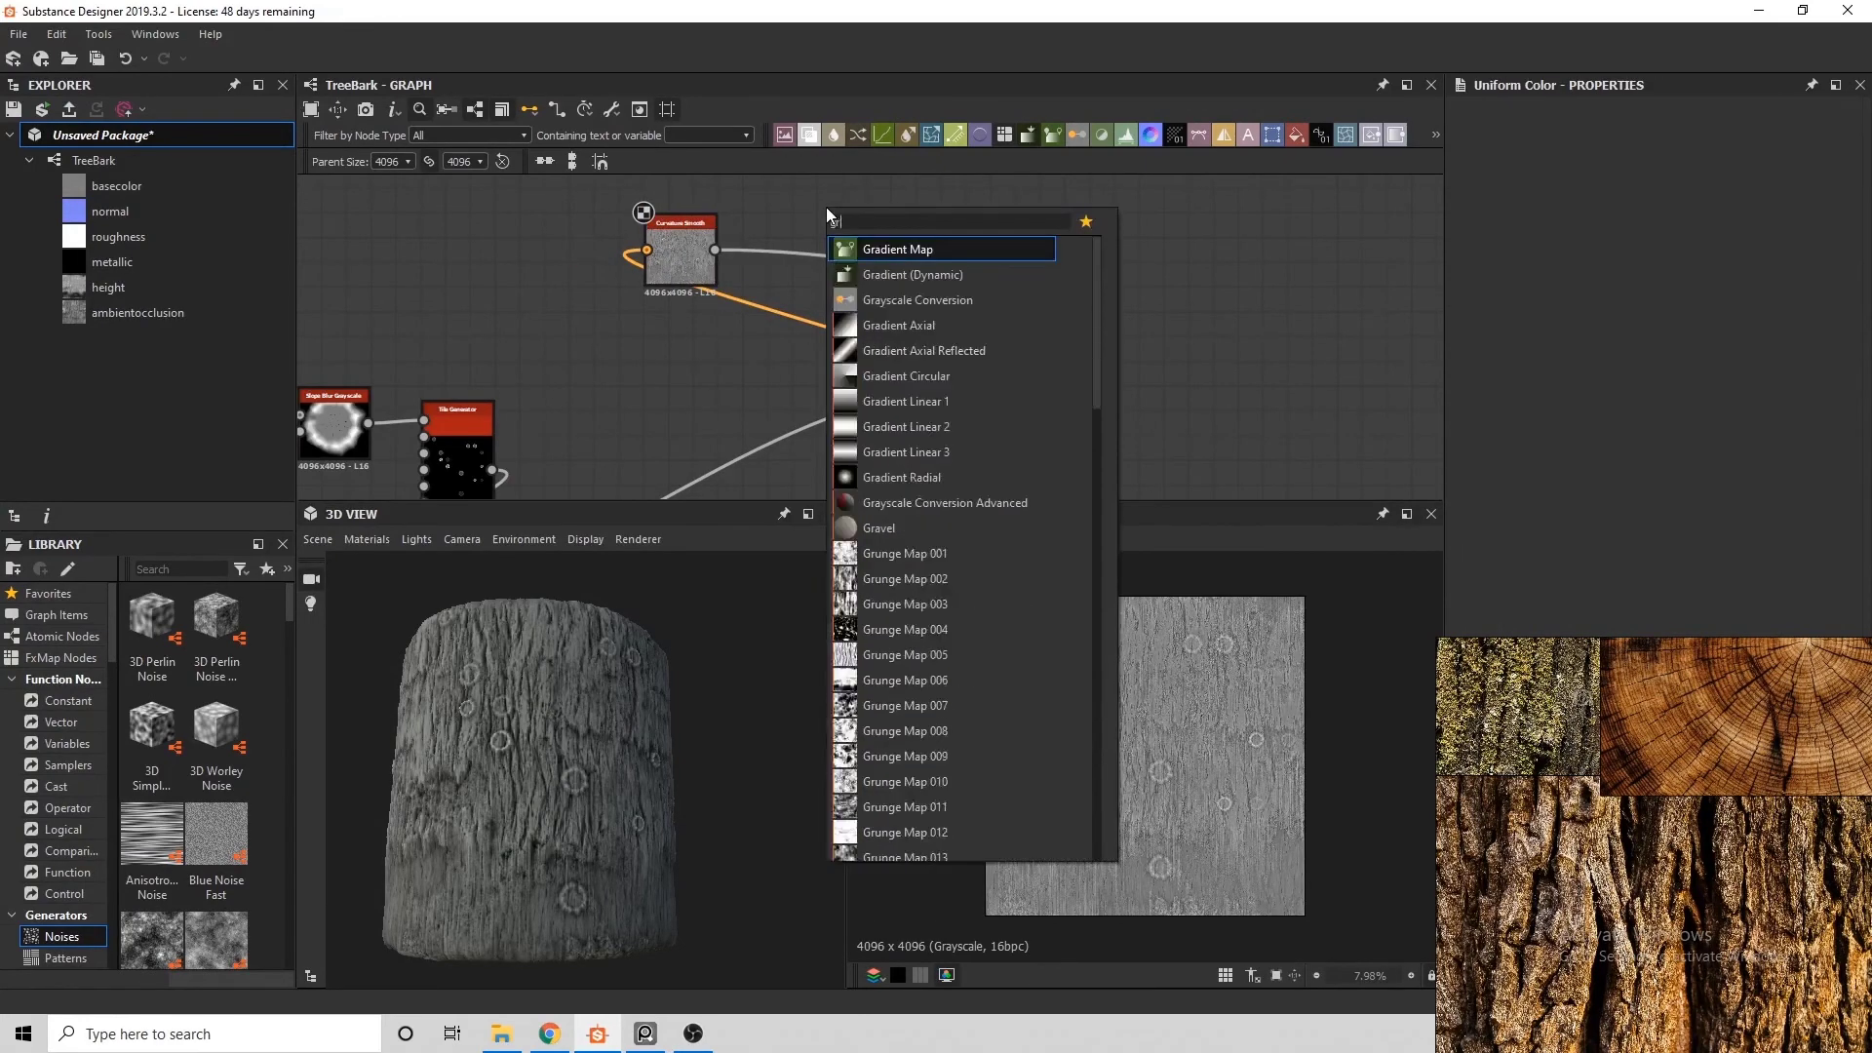
left_click(885, 279)
key("Delete")
key("space")
type("grad")
left_click(911, 254)
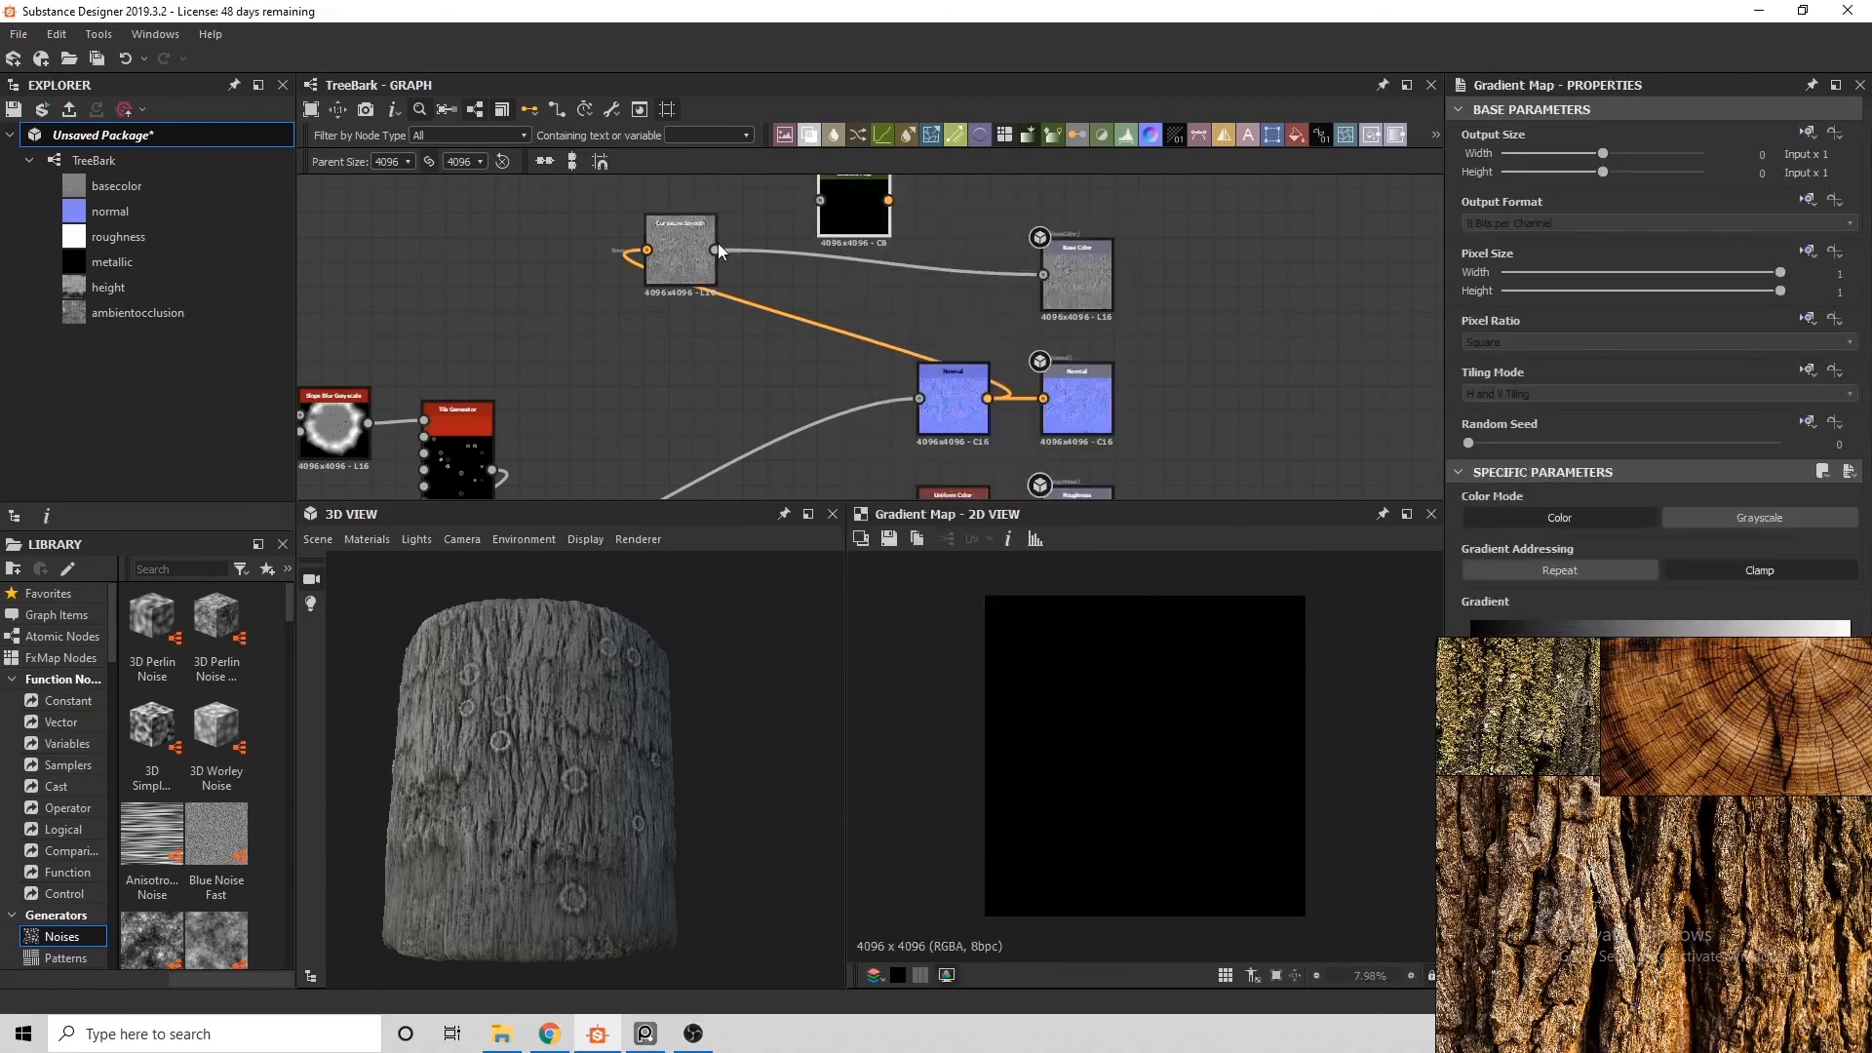
left_click_drag(715, 249, 820, 201)
left_click_drag(1030, 279, 1042, 275)
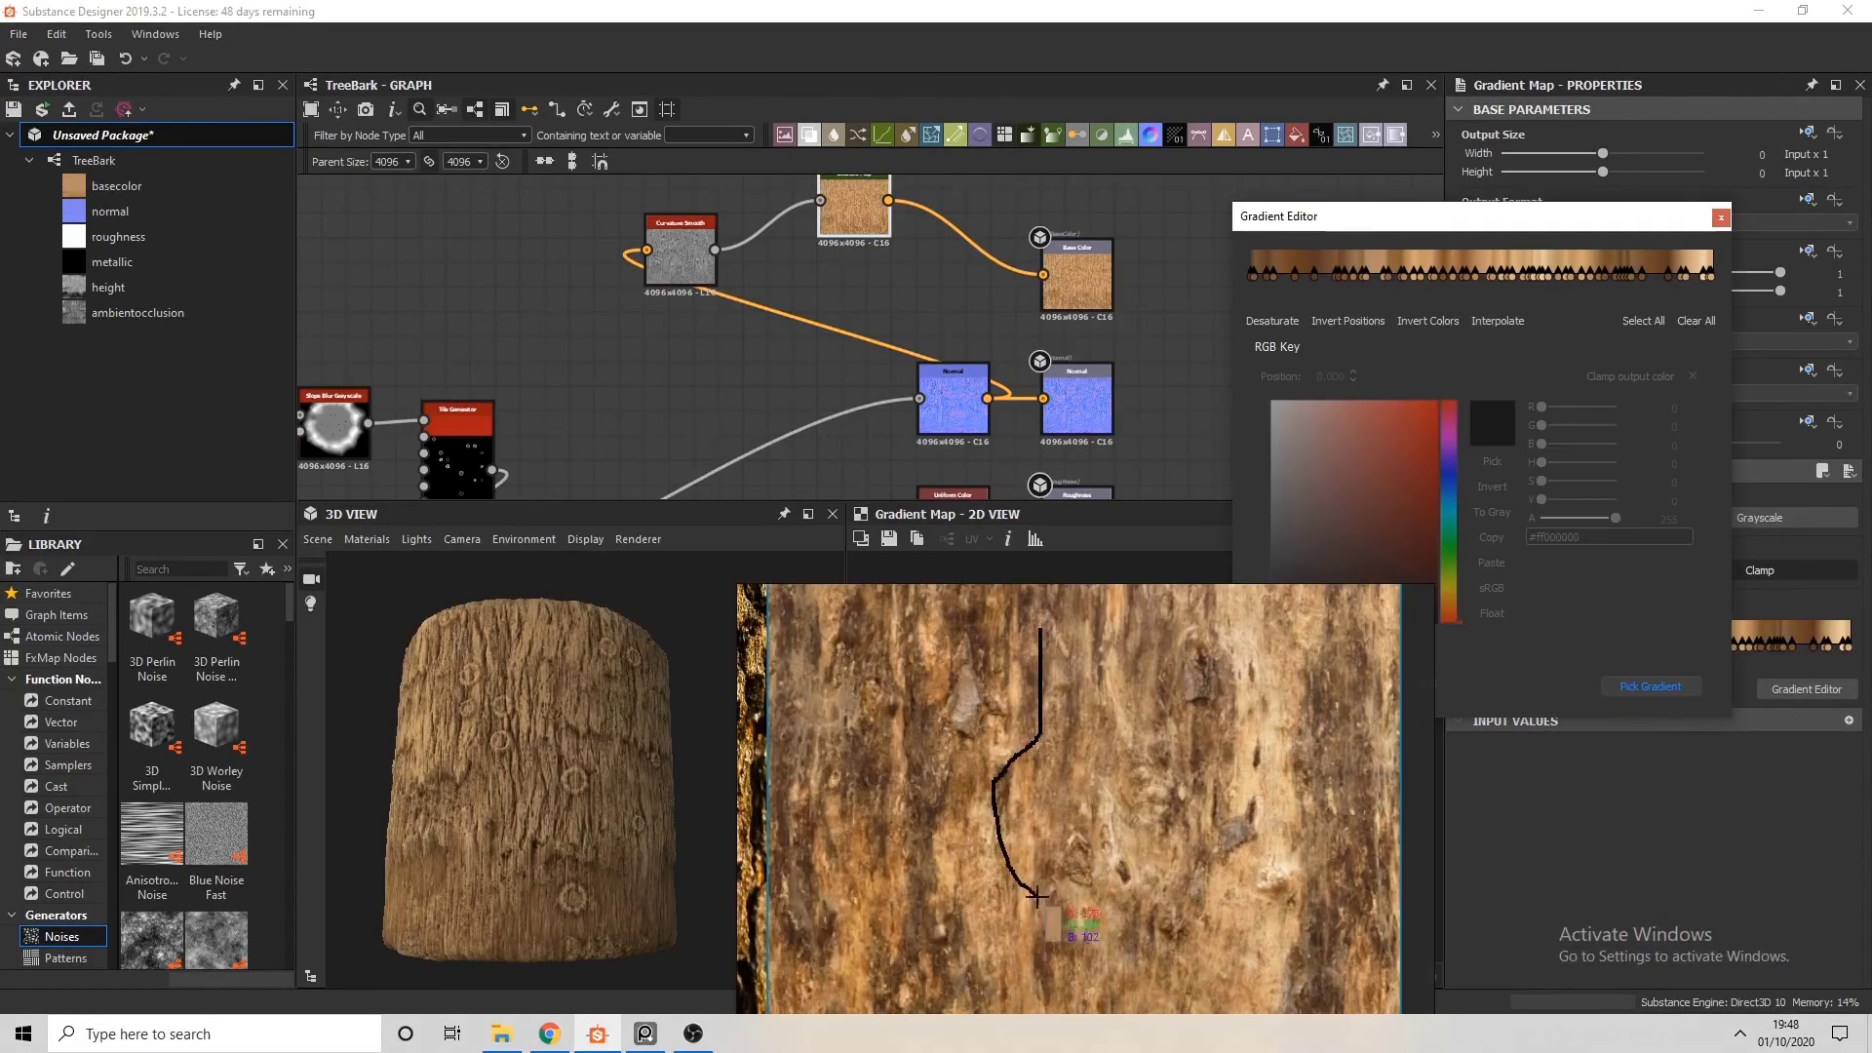
Sample the Gradient Map's colors from the light brown wood reference photo, and resample them from the dark furrowed bark photo
left_click_drag(1037, 895, 1038, 899)
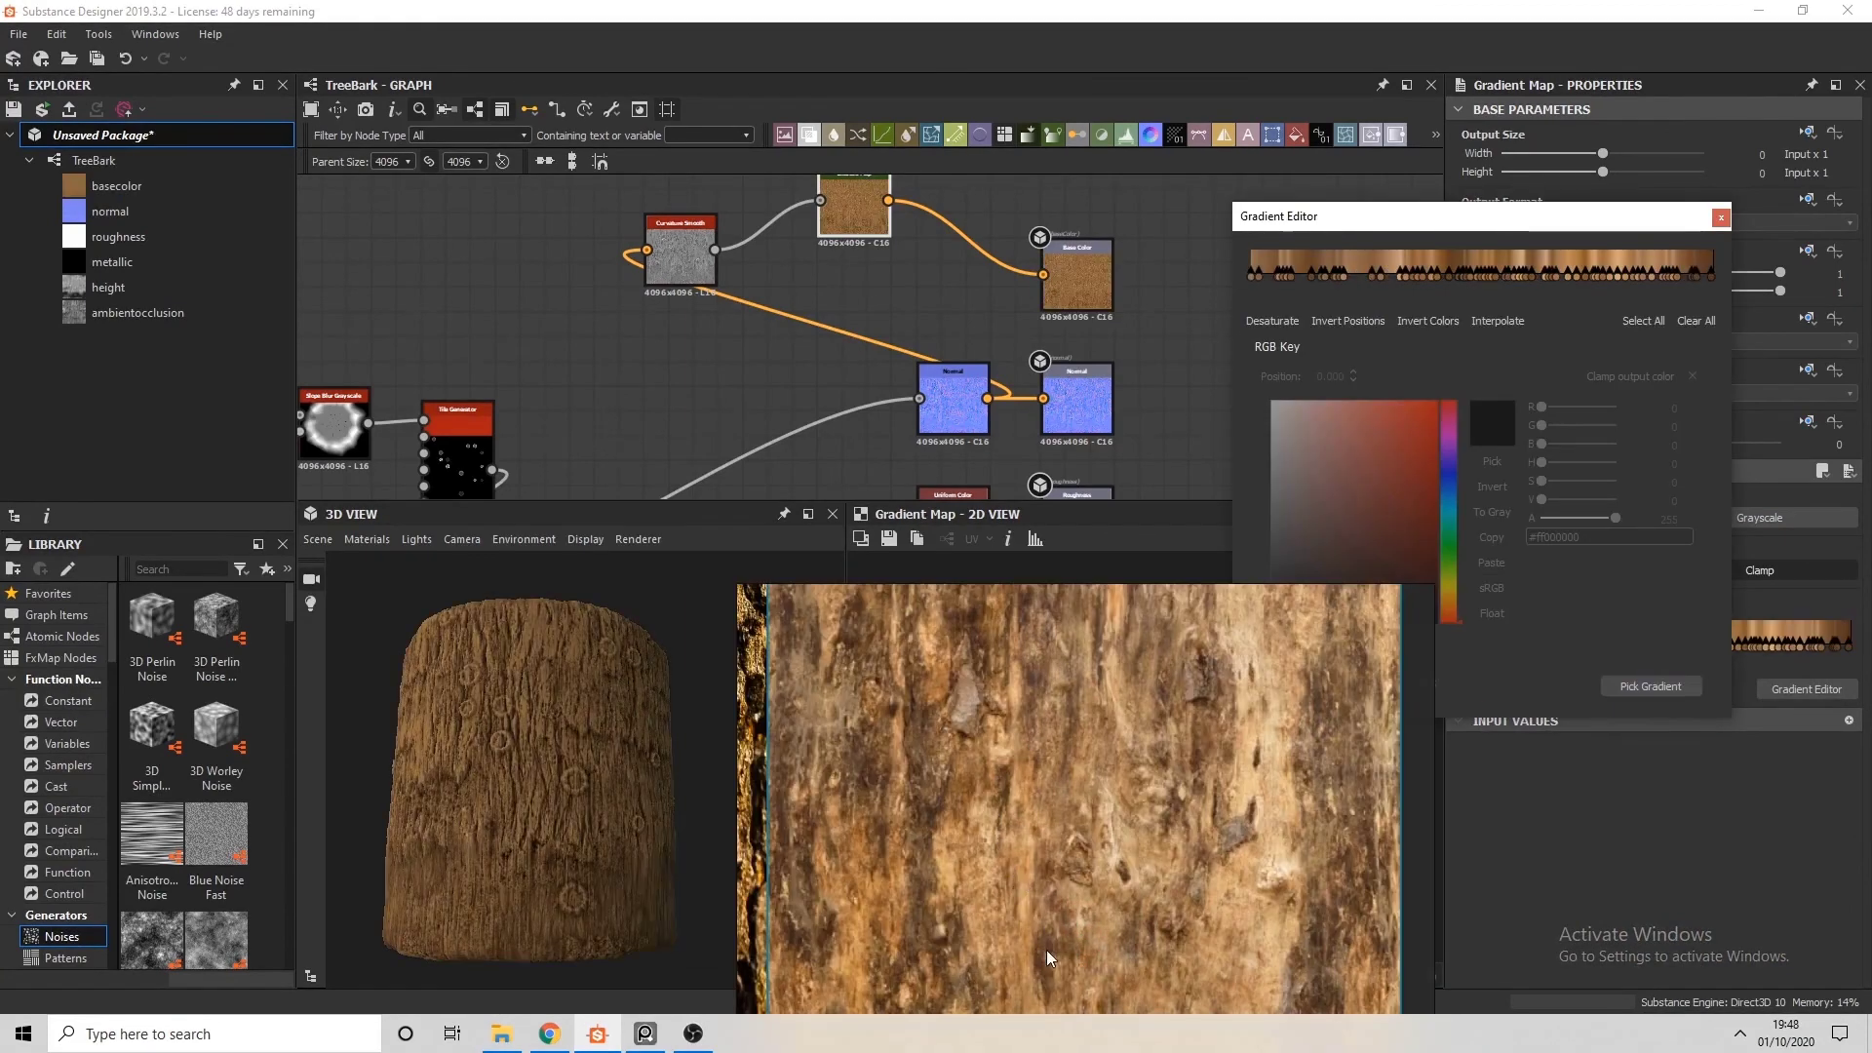
scroll(957, 835, "down", 5)
middle_click_drag(878, 815, 1027, 841)
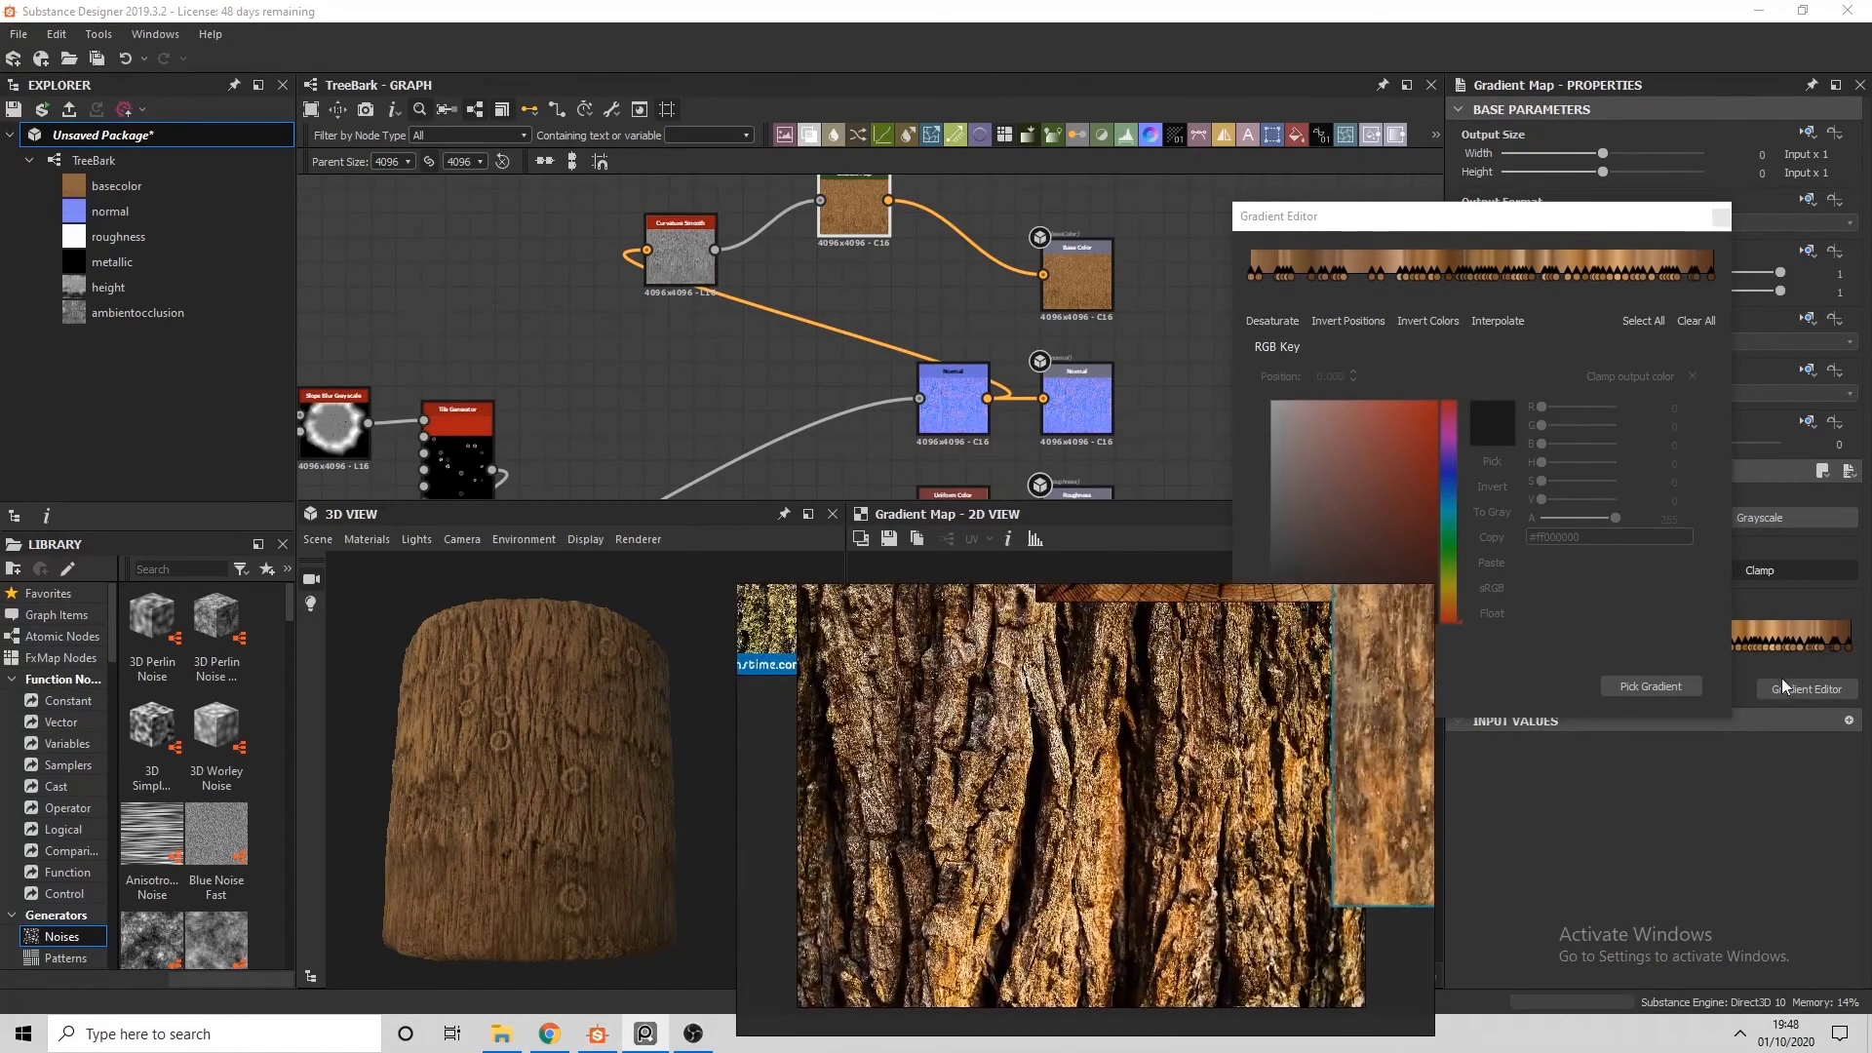
left_click(1651, 687)
left_click_drag(987, 766, 988, 768)
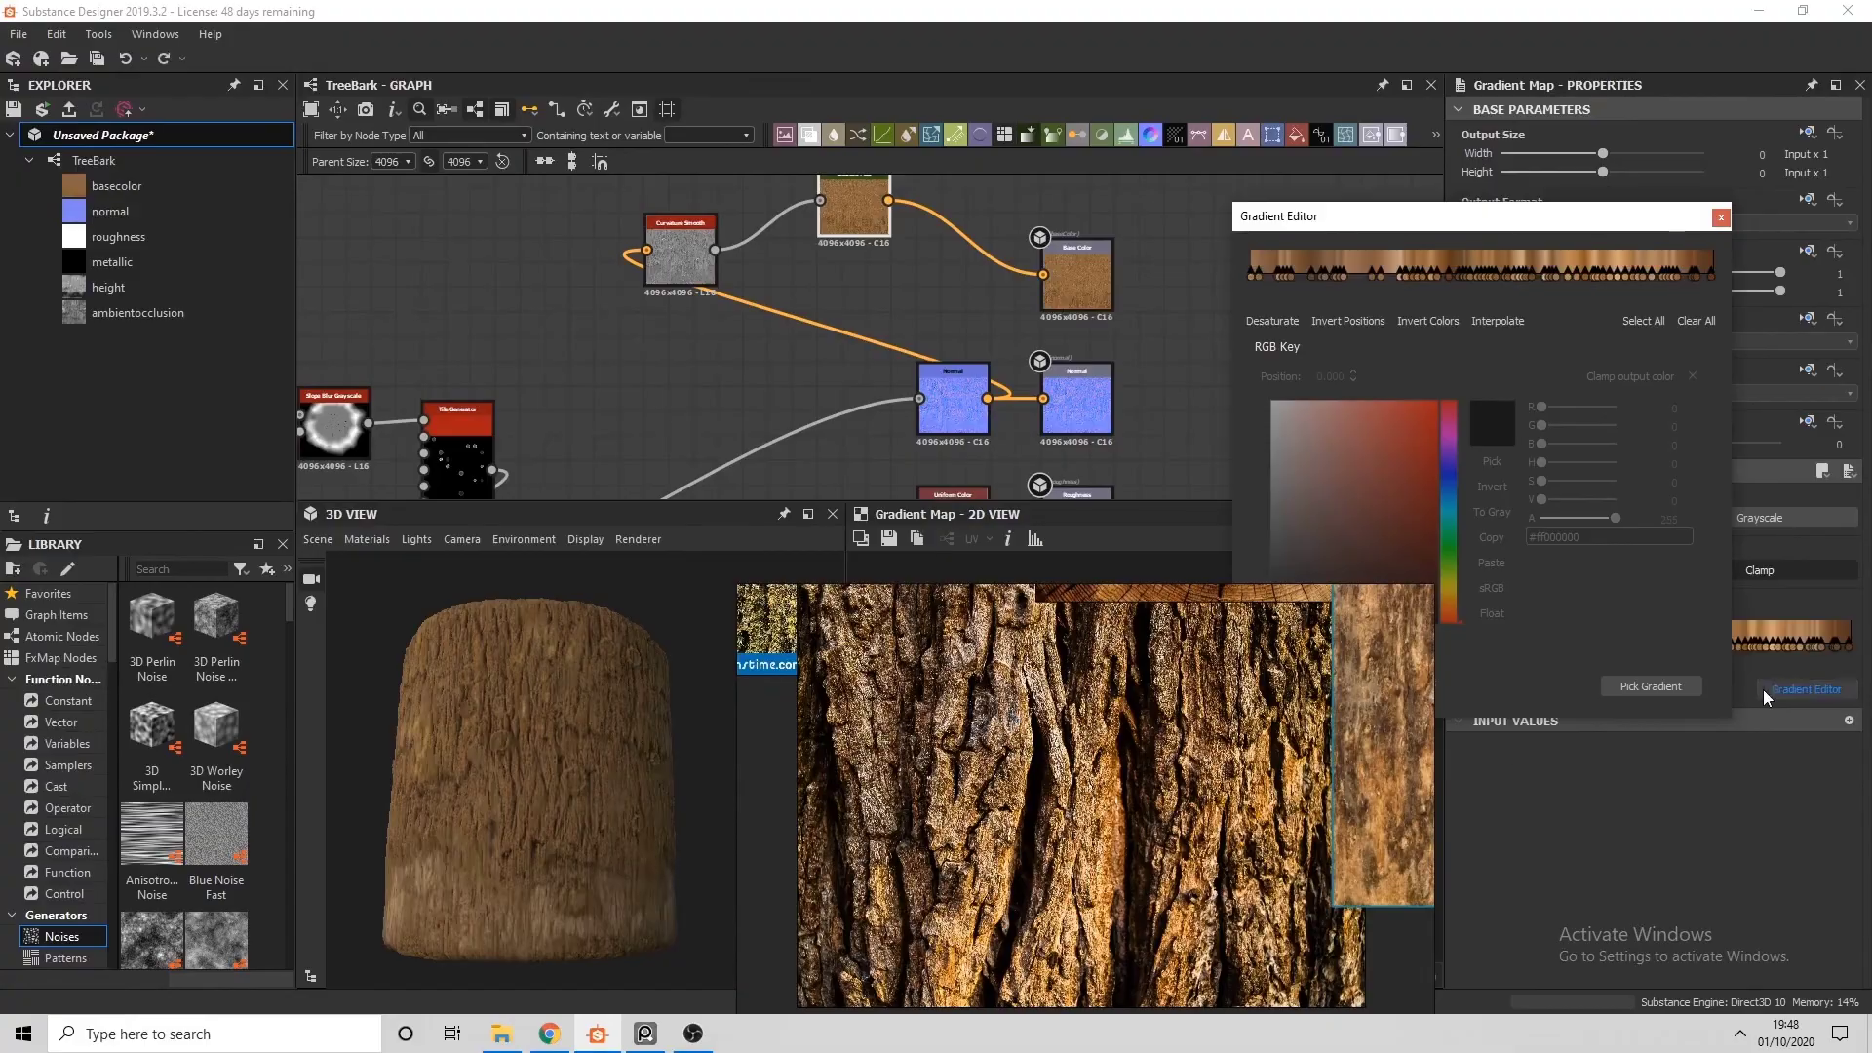